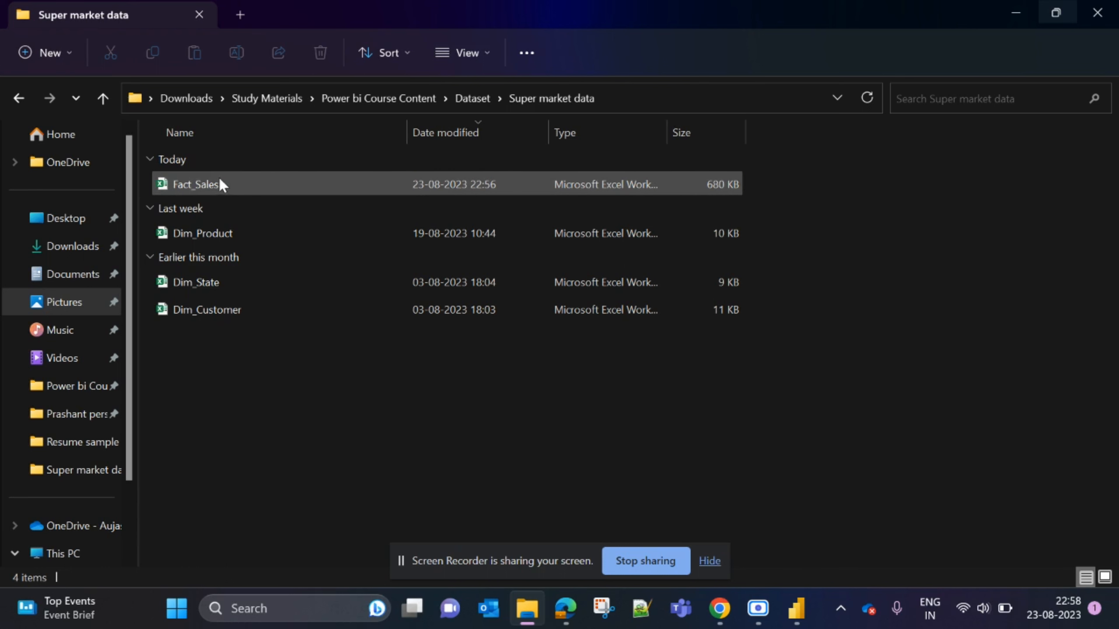
# Open the Fact_Sales workbook and remove the filters from its header row
pyautogui.click(210, 189)
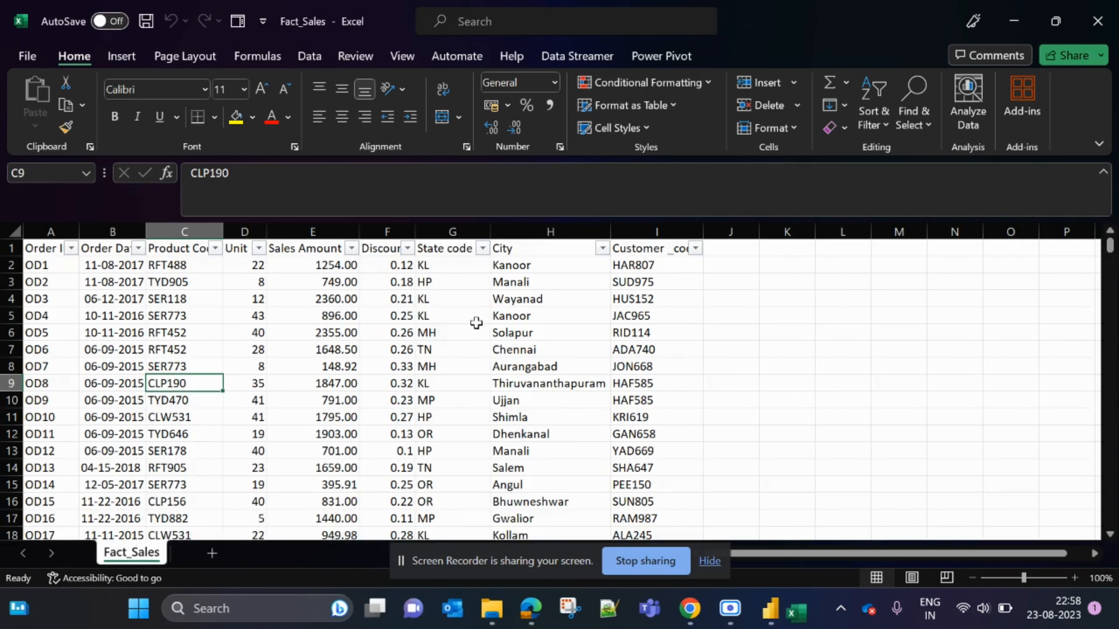
pyautogui.click(372, 172)
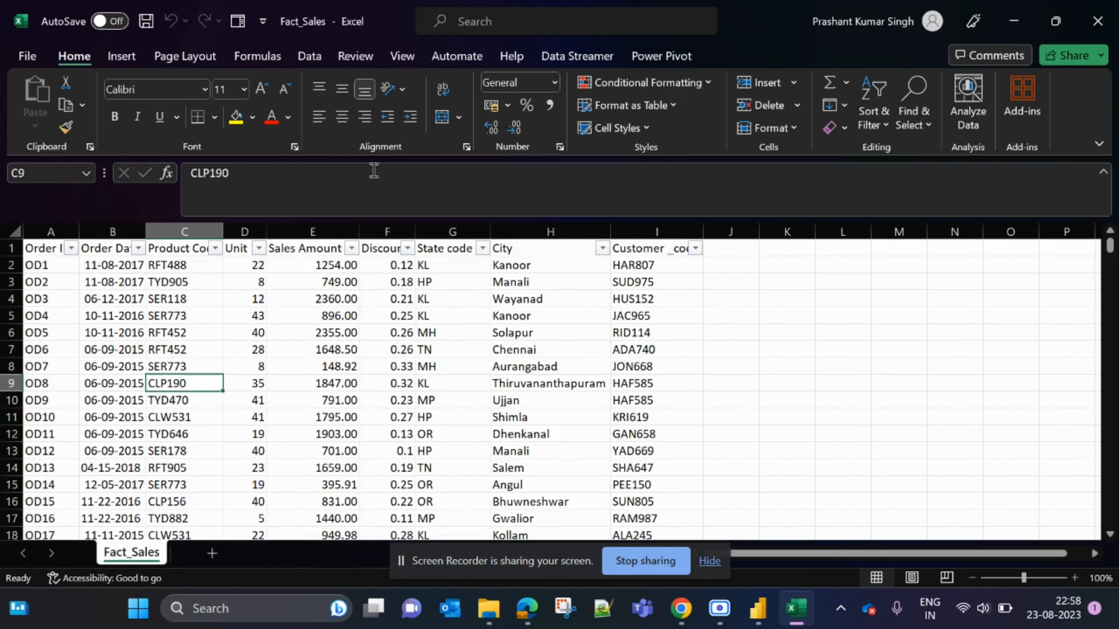
pyautogui.click(12, 230)
pyautogui.click(157, 325)
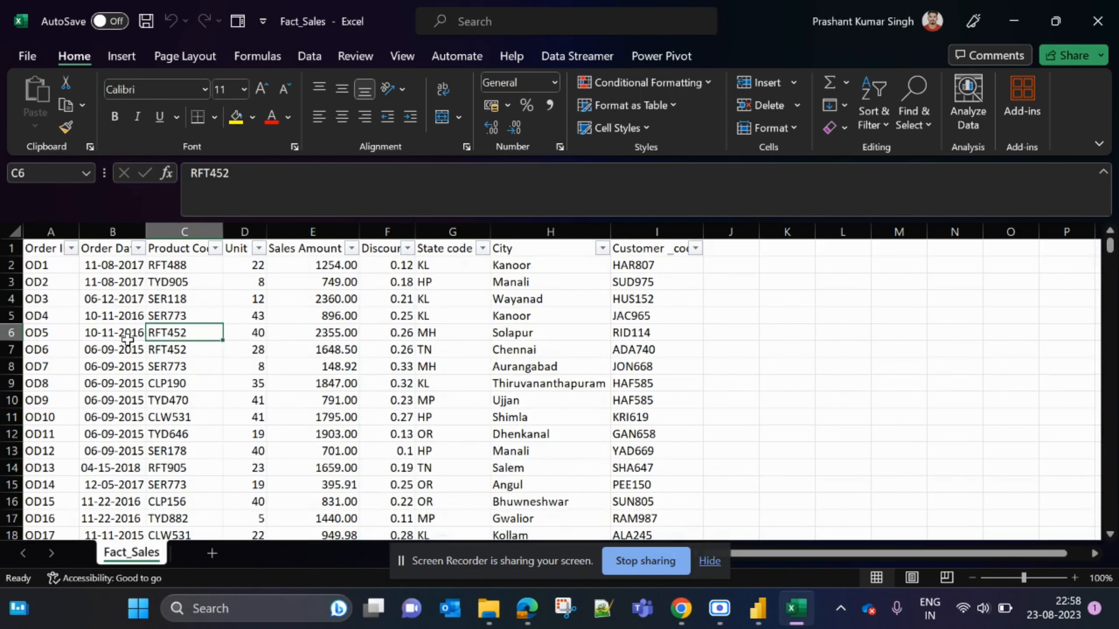
pyautogui.click(108, 330)
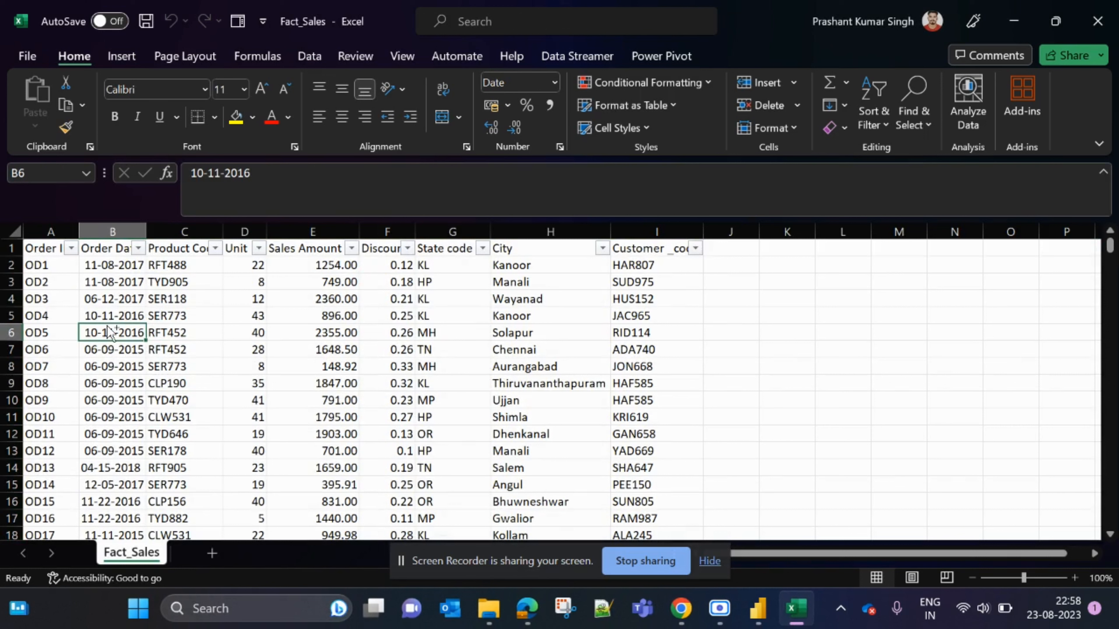
pyautogui.hotkey('ctrl', 'shift', 'l')
# Examine the Fact_Sales columns from Order ID through Customer_code, including the list of product codes
pyautogui.click(42, 249)
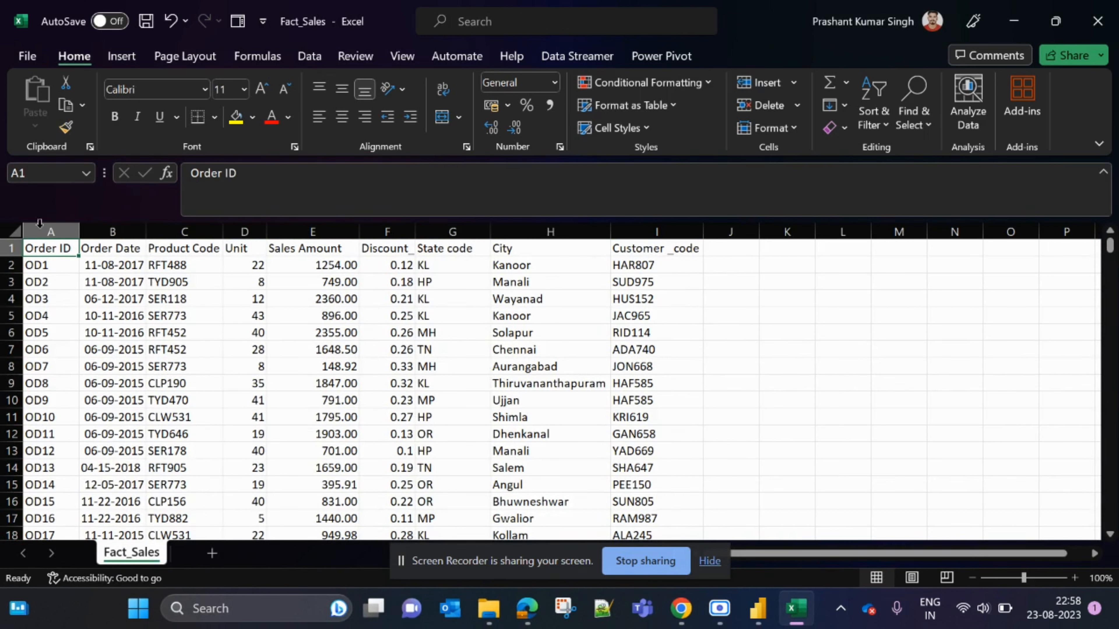
pyautogui.click(90, 253)
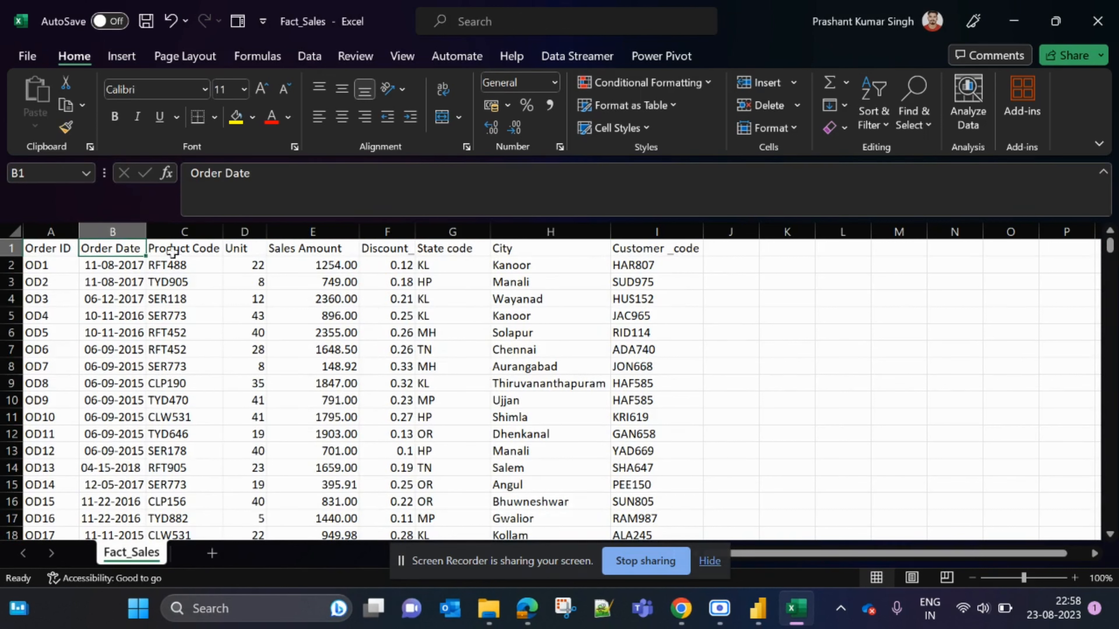
pyautogui.click(186, 257)
pyautogui.click(238, 250)
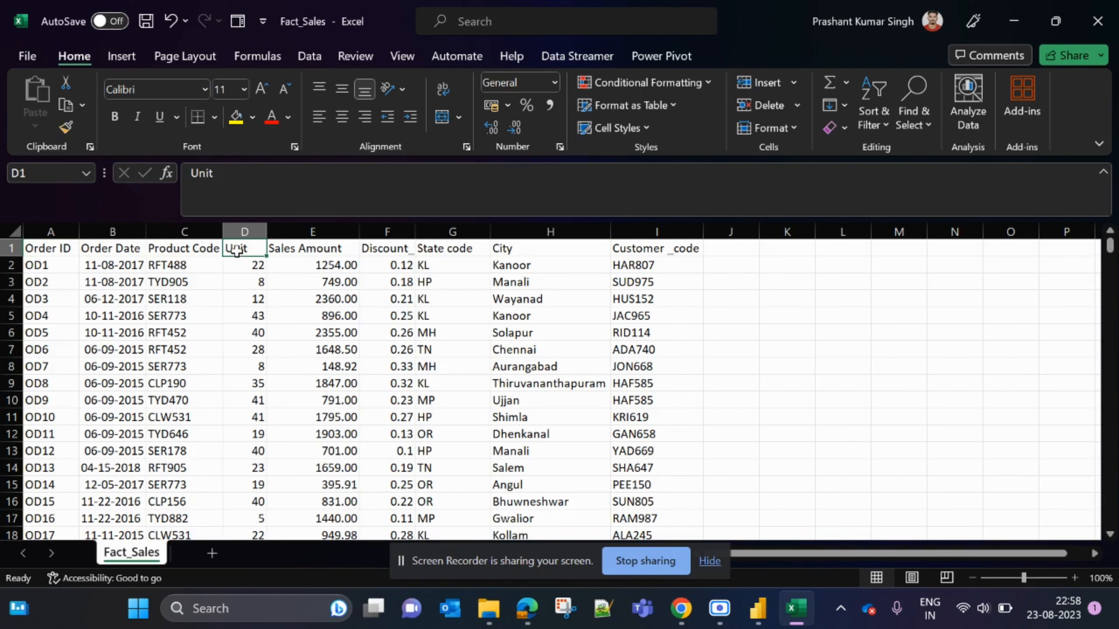
pyautogui.click(249, 267)
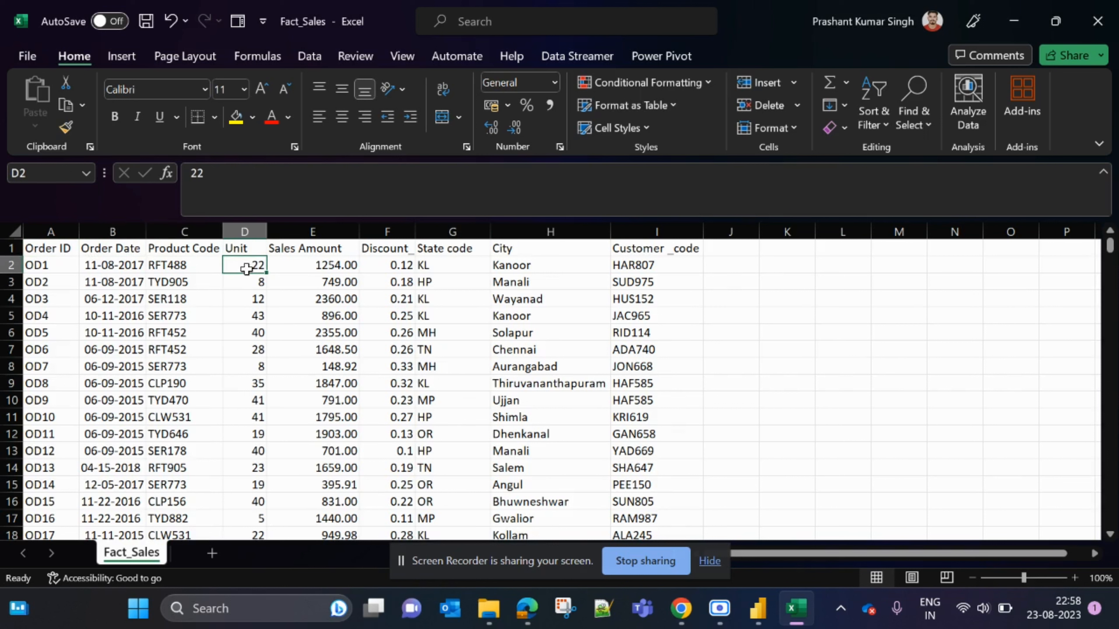
pyautogui.click(326, 263)
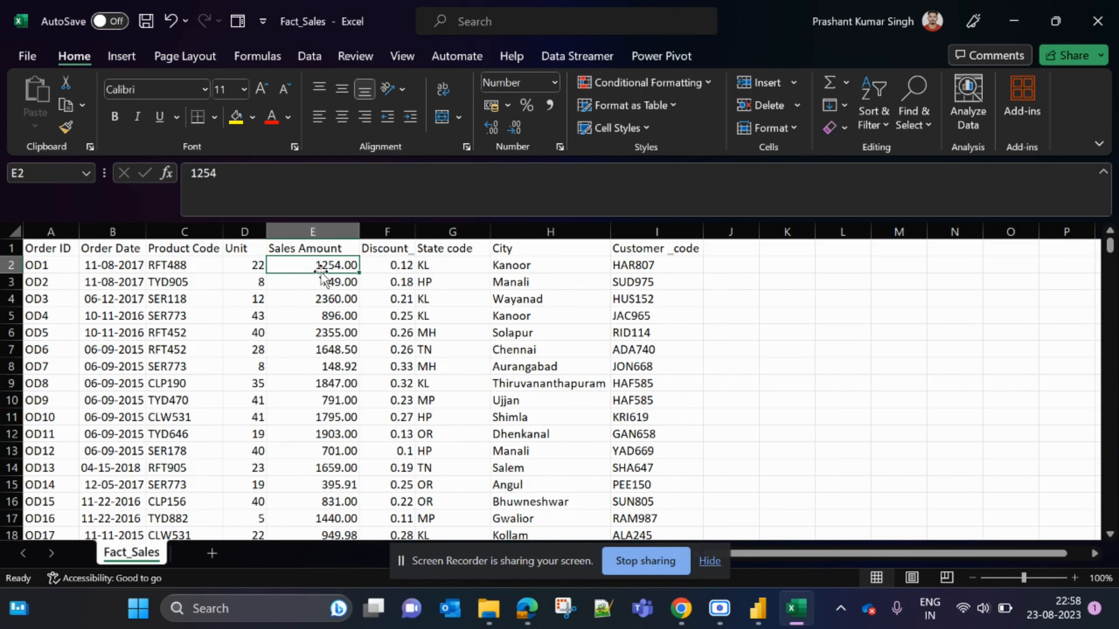
pyautogui.click(245, 261)
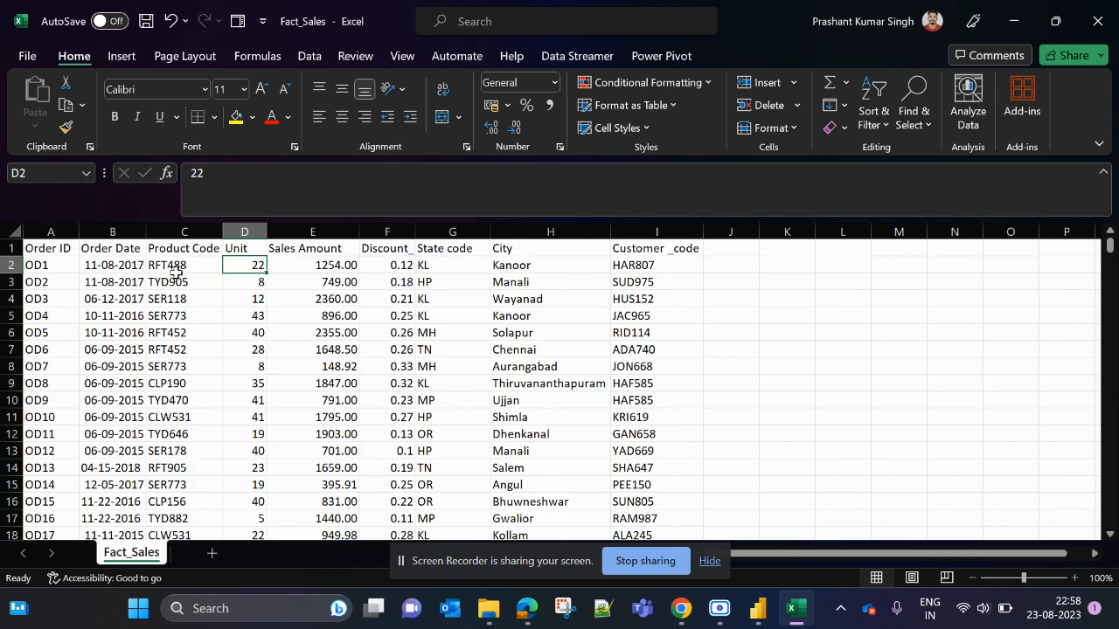
pyautogui.click(157, 270)
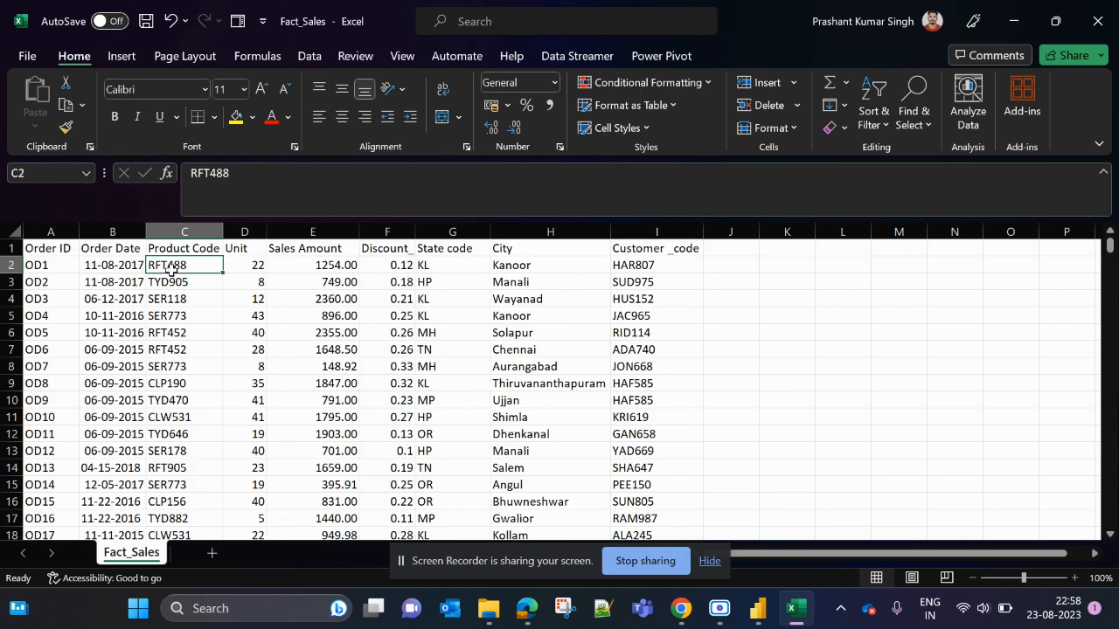
pyautogui.click(255, 267)
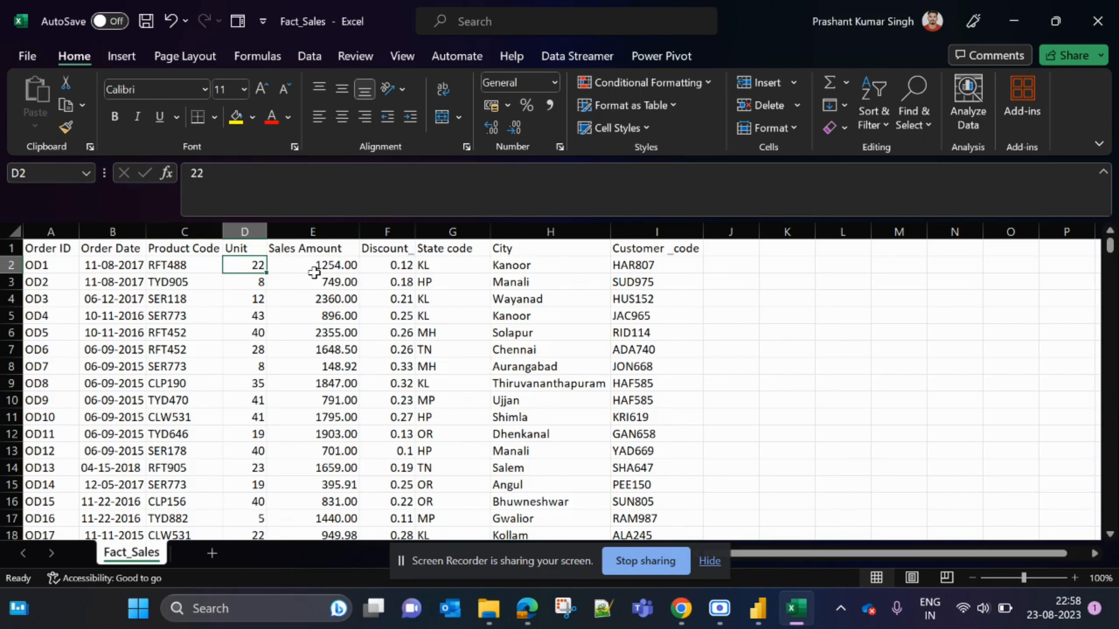
pyautogui.click(313, 270)
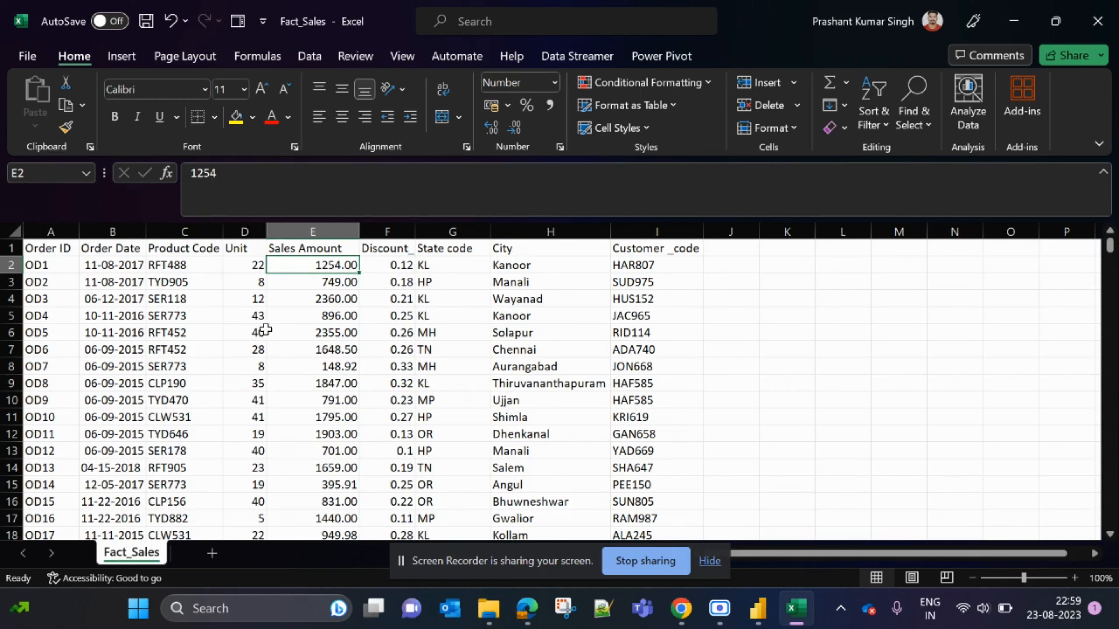
pyautogui.click(402, 268)
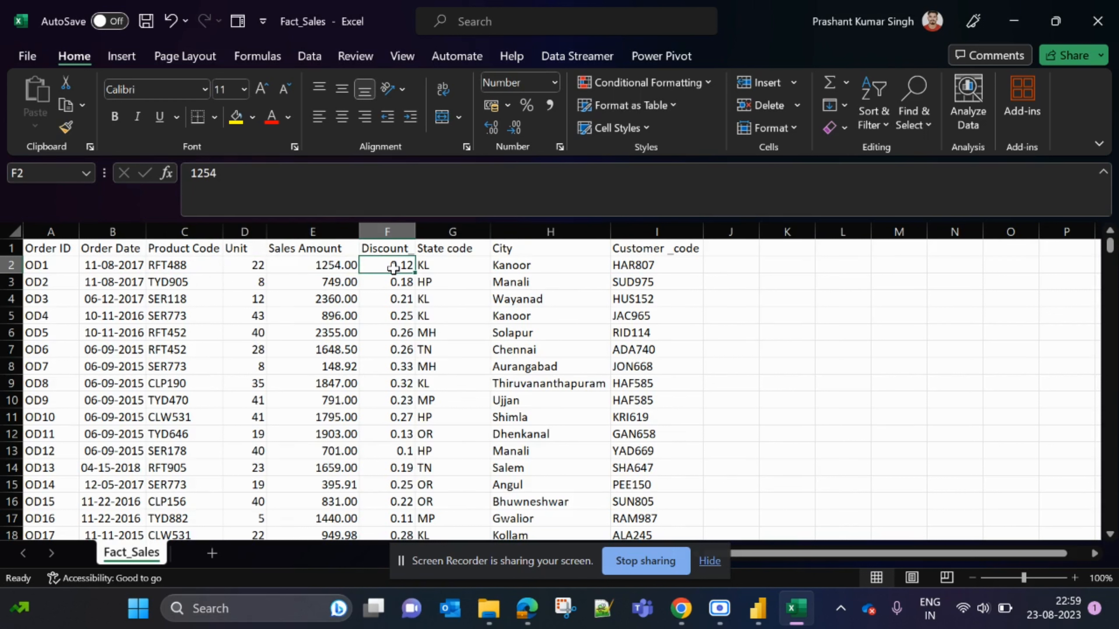
pyautogui.click(454, 265)
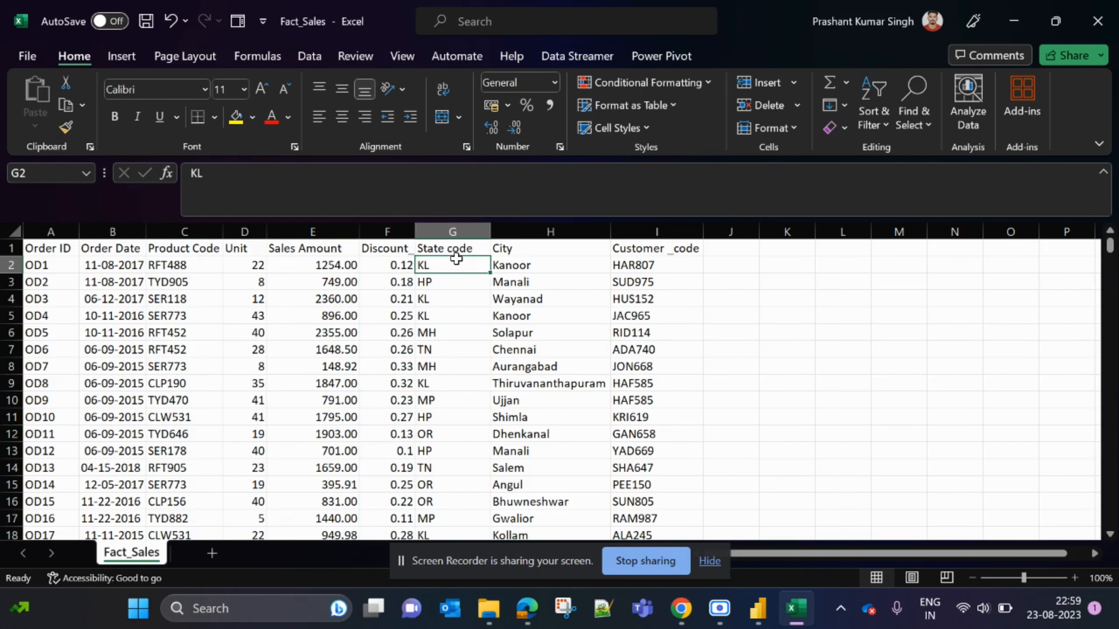
pyautogui.click(533, 265)
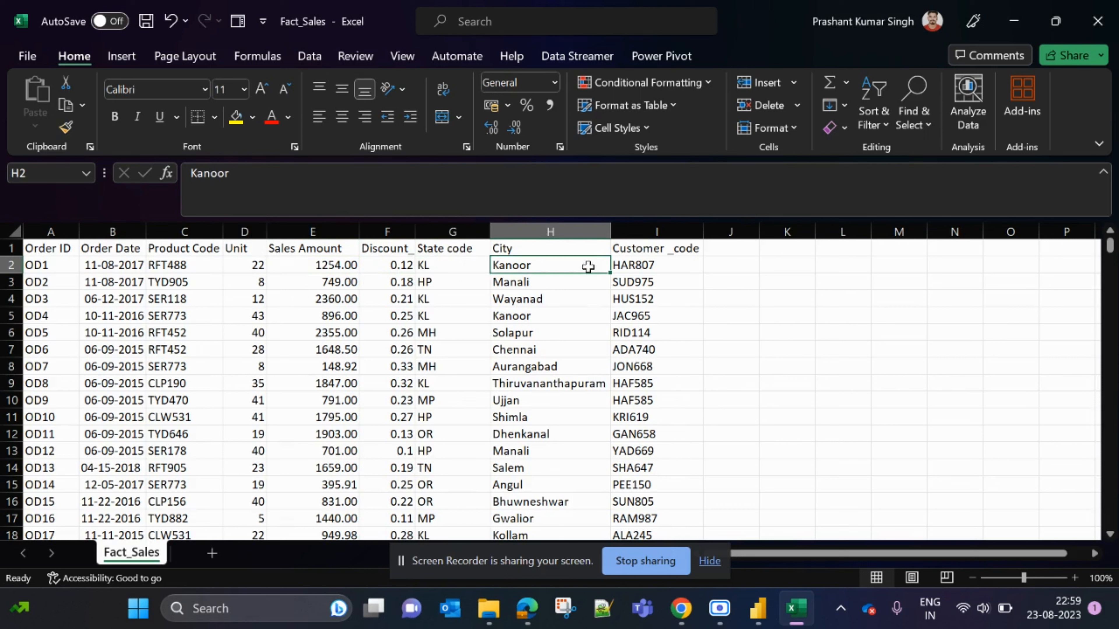
pyautogui.click(643, 268)
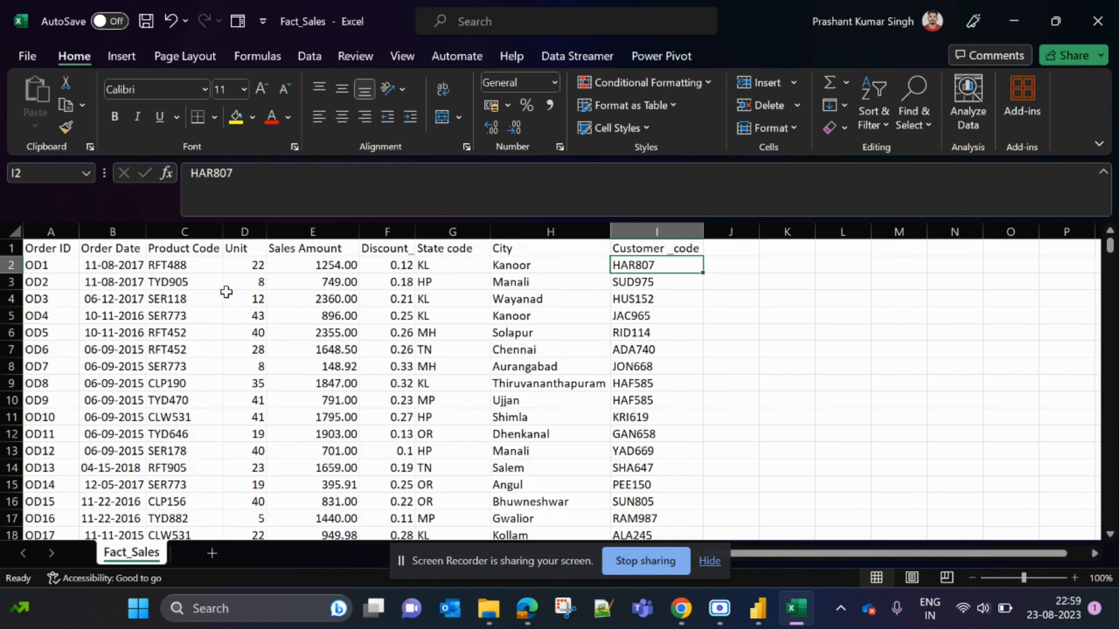
pyautogui.moveTo(172, 266); pyautogui.dragTo(180, 434)
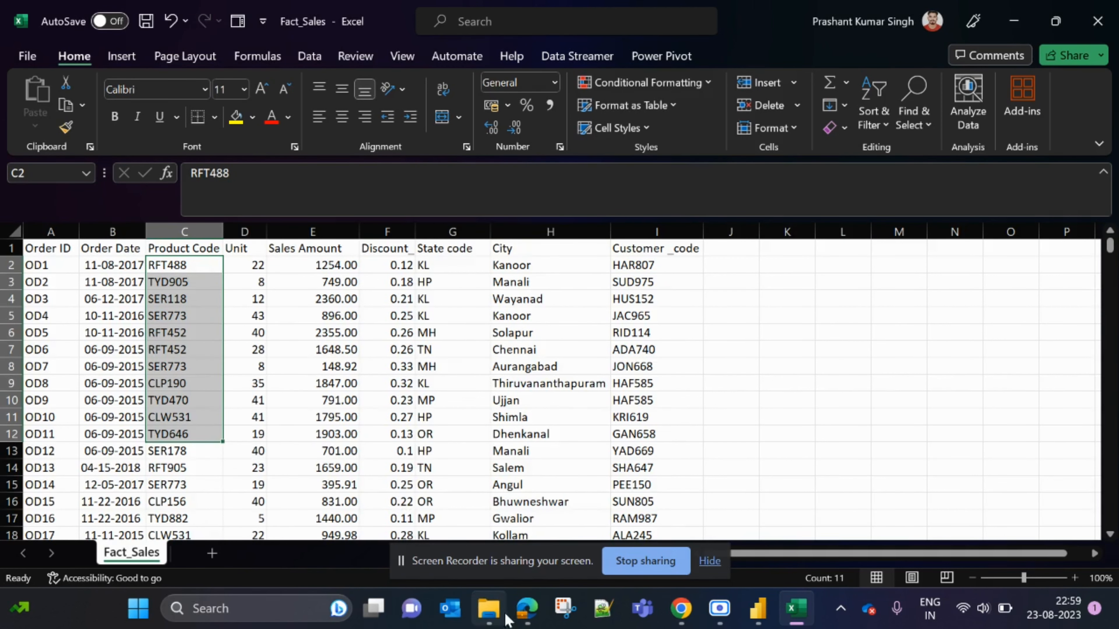
# Open the Dim_Product workbook and review its column headers from Product code through the unit sales price
pyautogui.click(489, 608)
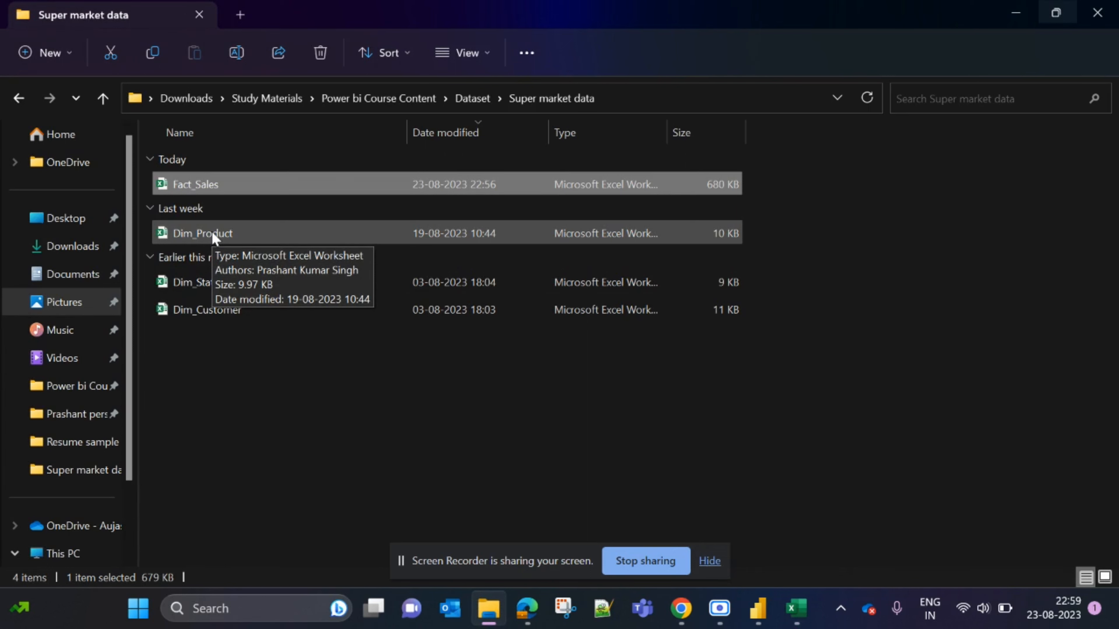
pyautogui.click(192, 233)
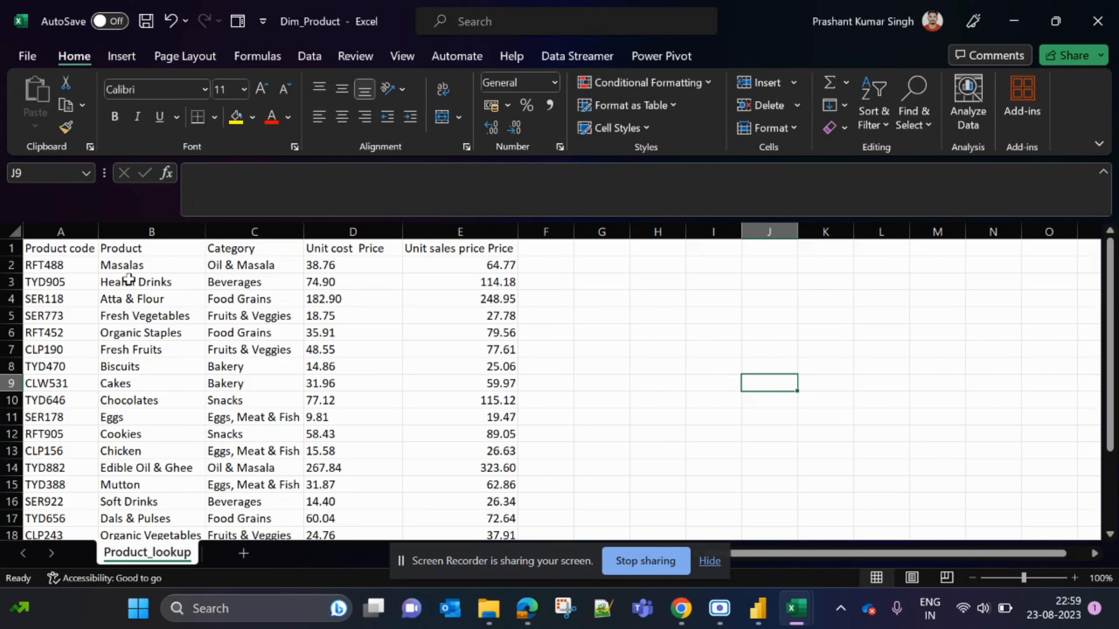
pyautogui.click(72, 251)
pyautogui.click(142, 247)
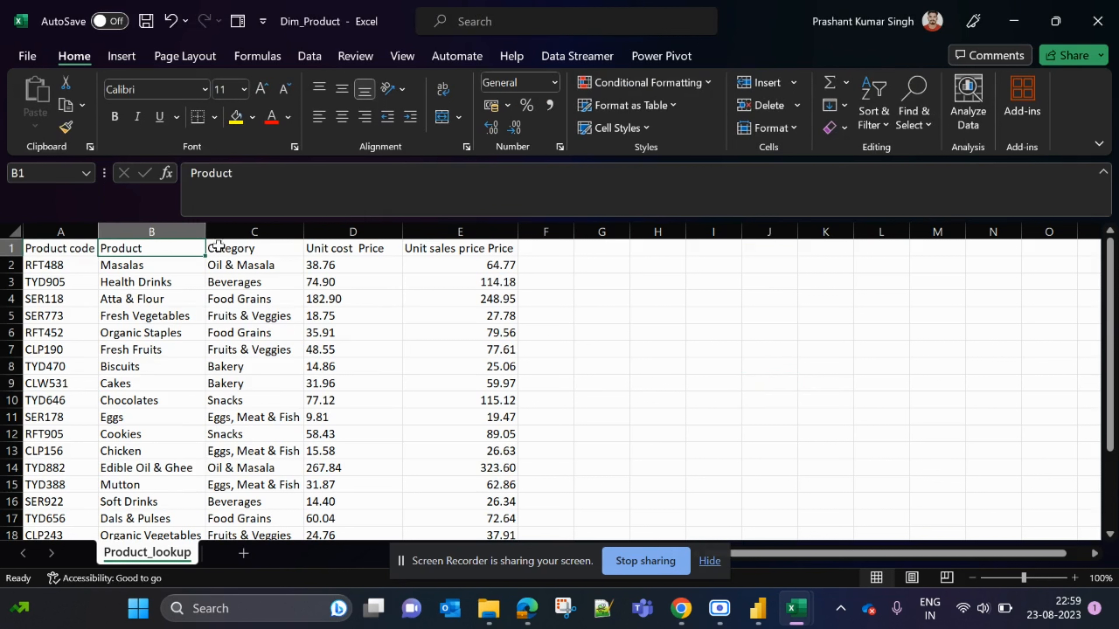
pyautogui.click(220, 248)
pyautogui.click(344, 250)
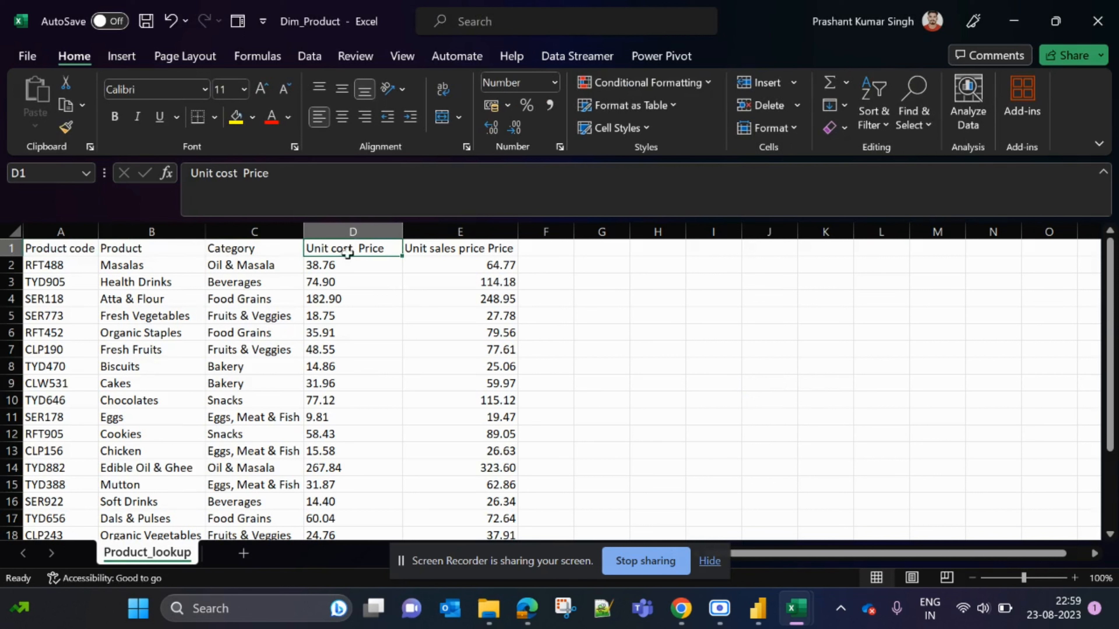
pyautogui.click(424, 251)
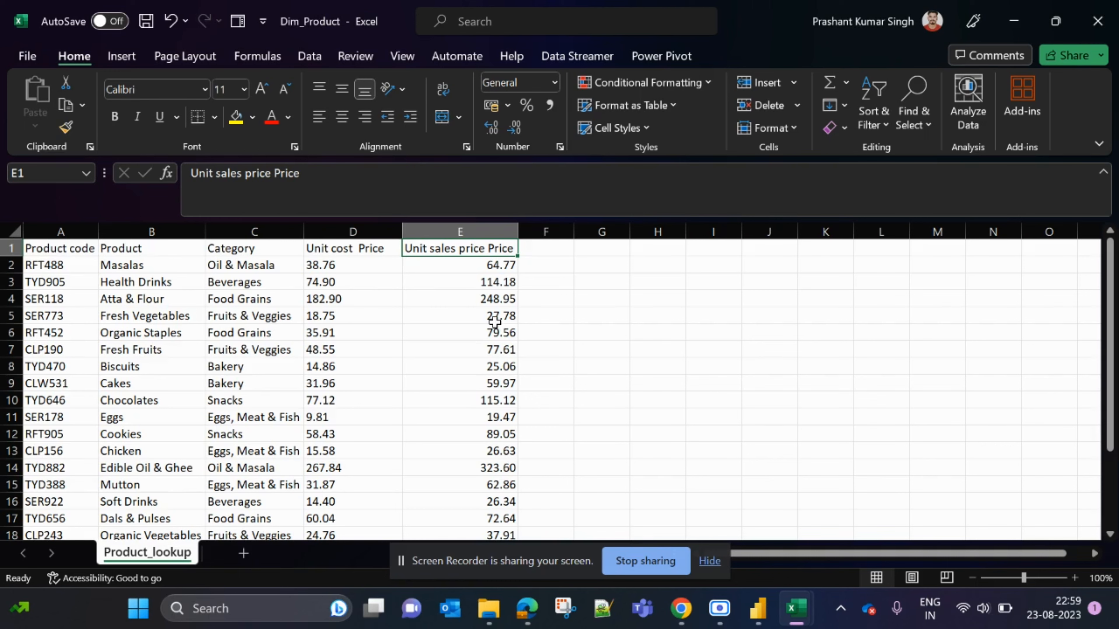
# Compare the Product Code column in Fact_Sales with the product codes and product names in Dim_Product
pyautogui.hotkey('alt', 'Tab')
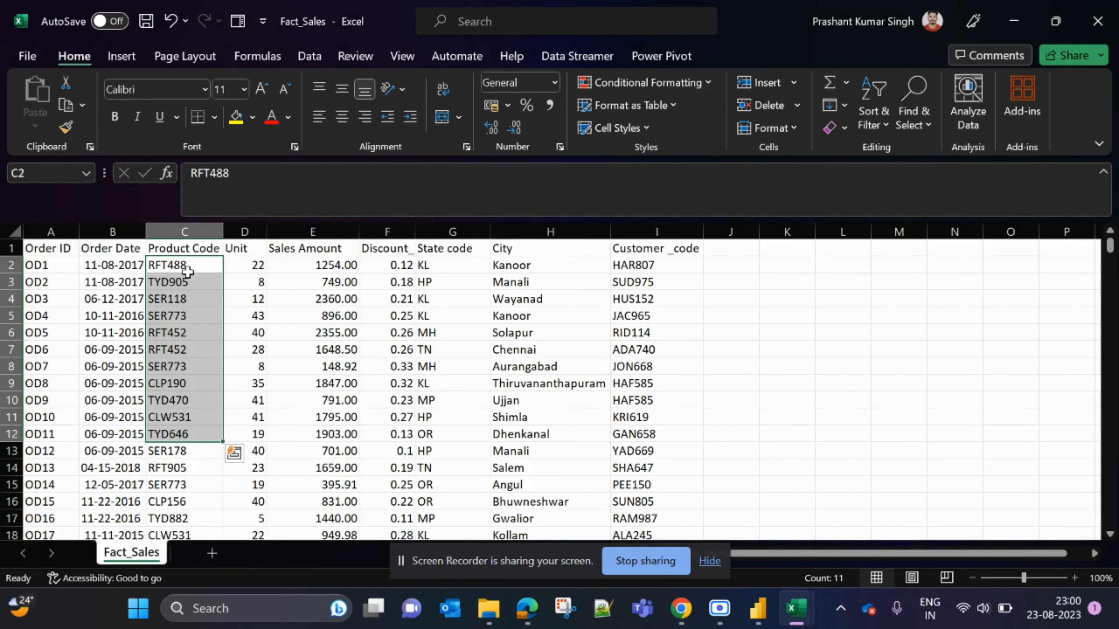
pyautogui.click(188, 282)
pyautogui.hotkey('alt', 'Tab')
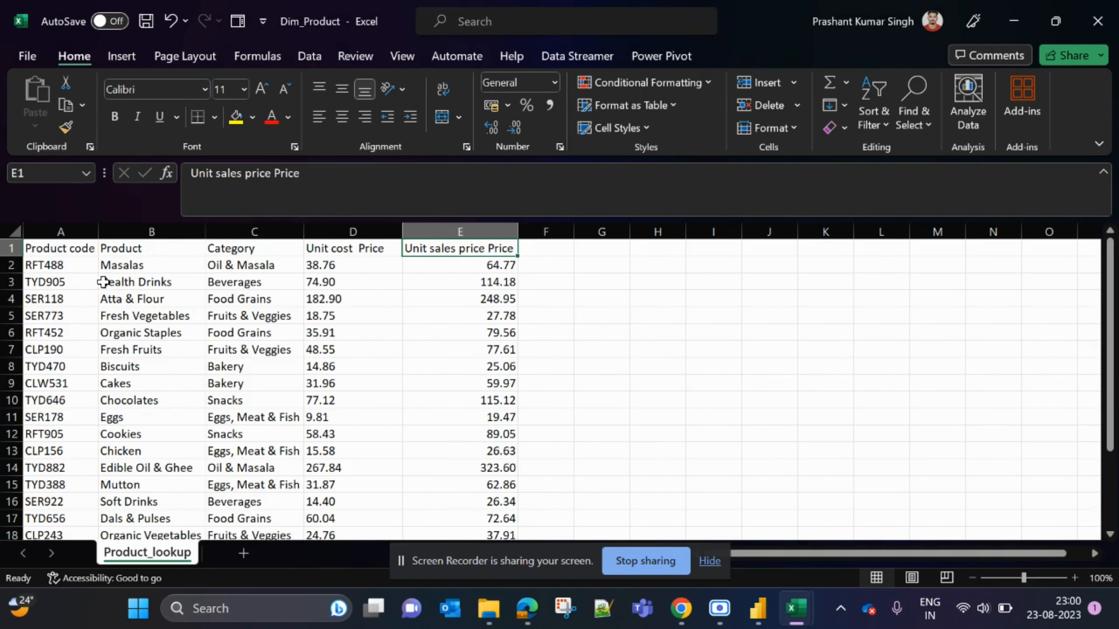
pyautogui.moveTo(62, 245); pyautogui.dragTo(79, 369)
pyautogui.hotkey('alt', 'Tab')
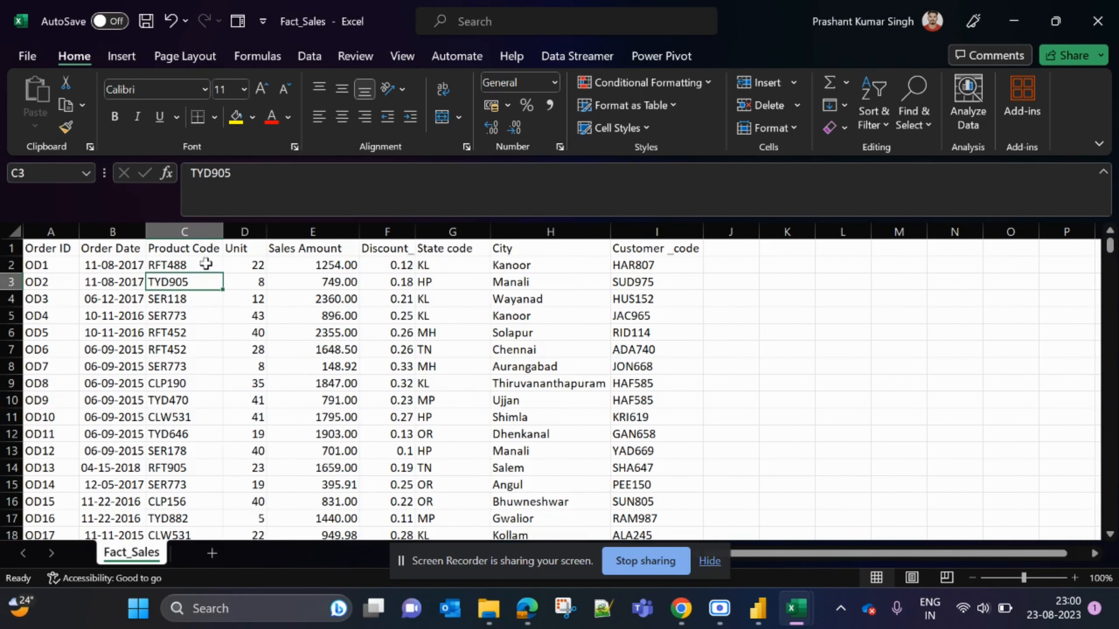
pyautogui.click(194, 233)
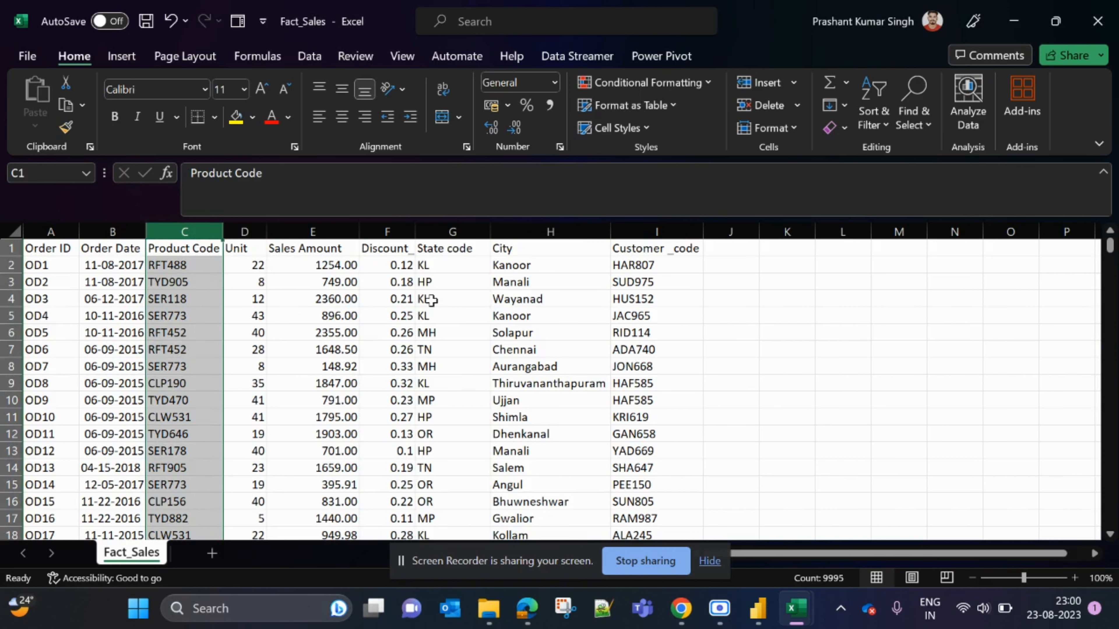
pyautogui.click(743, 264)
pyautogui.hotkey('alt', 'Tab')
pyautogui.moveTo(128, 250); pyautogui.dragTo(146, 426)
pyautogui.hotkey('alt', 'Tab')
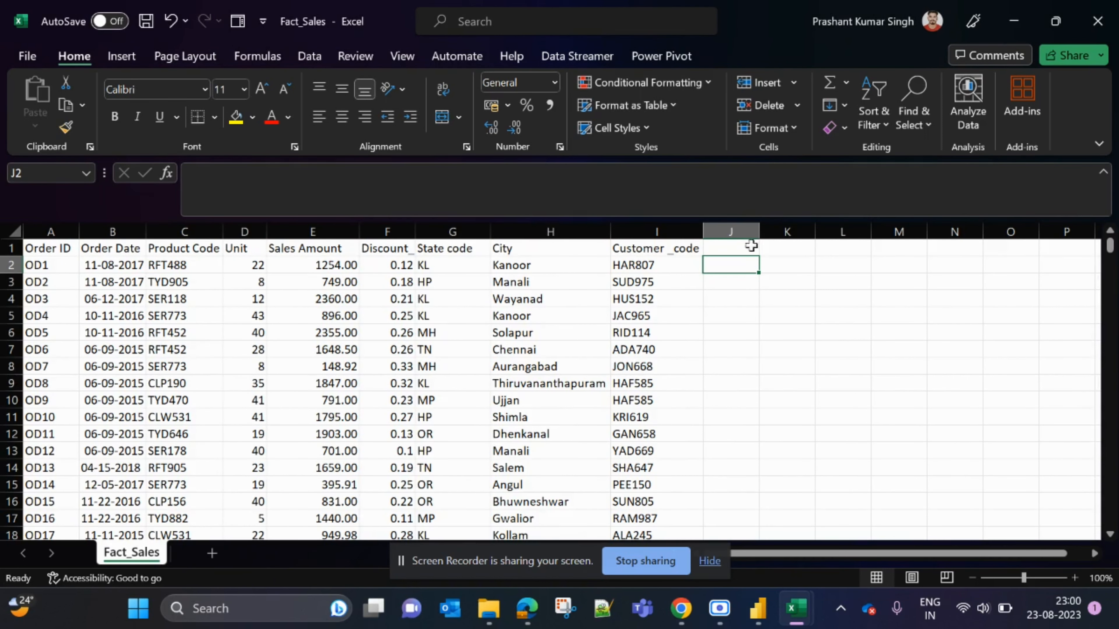
# Copy the Product header text from cell B1 of Dim_Product into cell J1 of Fact_Sales
pyautogui.click(729, 247)
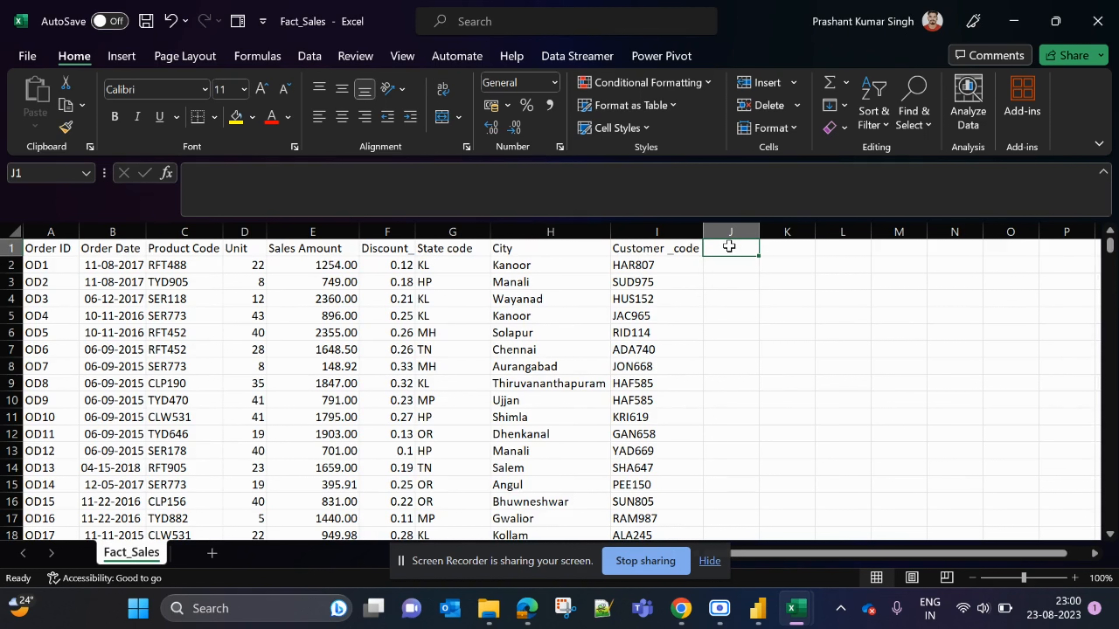
pyautogui.hotkey('alt', 'Tab')
pyautogui.click(137, 249)
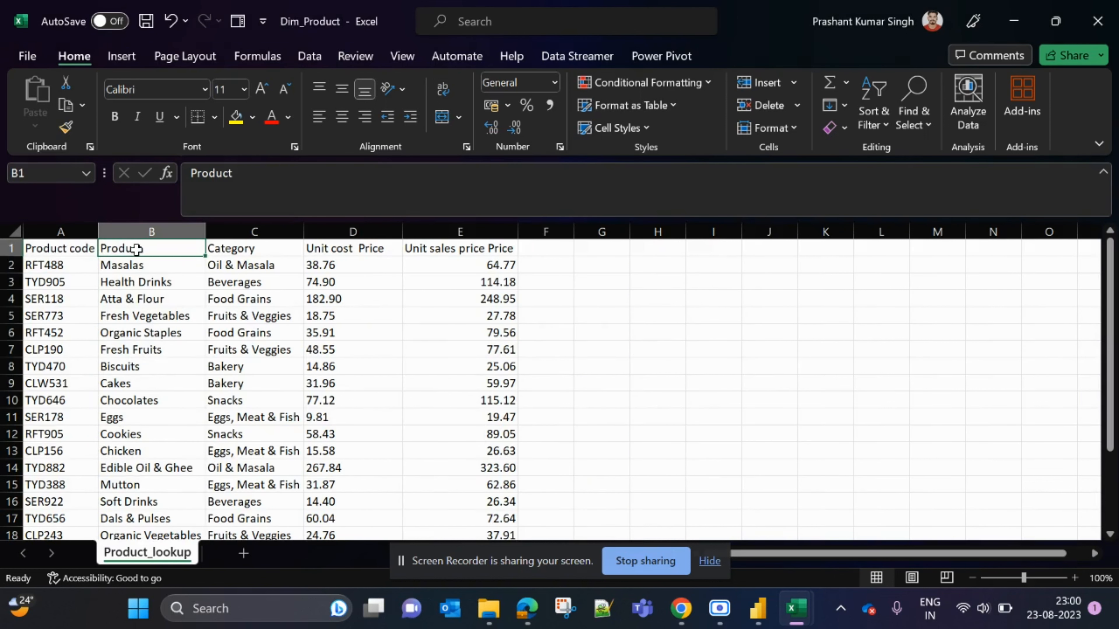
pyautogui.moveTo(249, 177); pyautogui.dragTo(158, 172)
pyautogui.hotkey('ctrl', 'c')
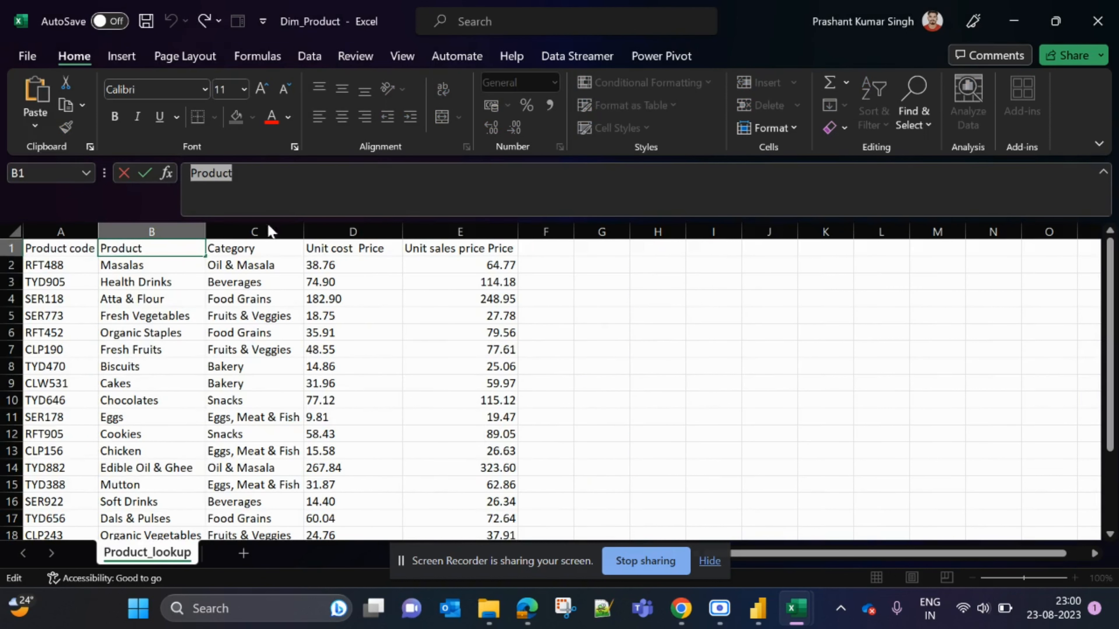
pyautogui.hotkey('alt', 'Tab')
pyautogui.hotkey('ctrl', 'v')
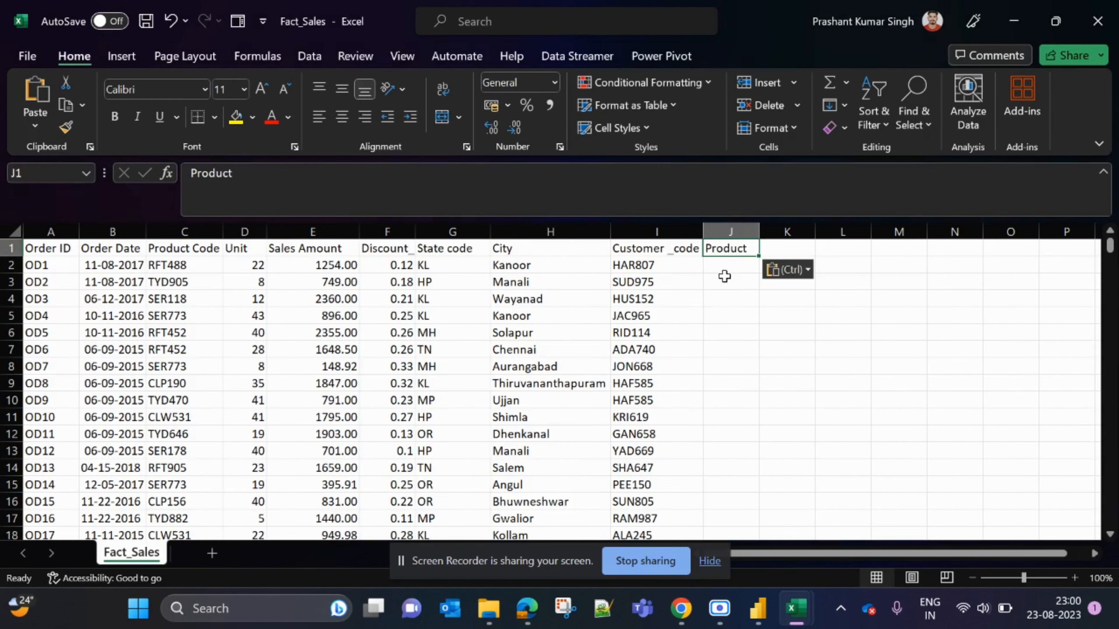
# Try to look up the product name in J2 with =VLOOKUP([Dim_Product.xlsx]Product_lookup!$A:$B,2,0)
pyautogui.click(730, 266)
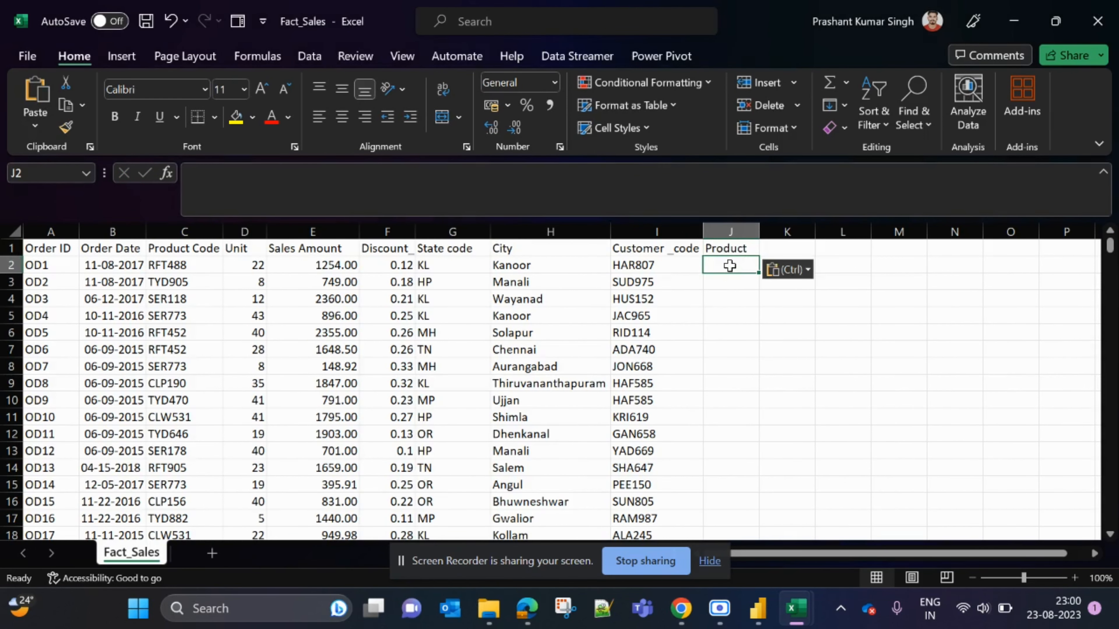
pyautogui.write('=vl')
pyautogui.press('Tab')
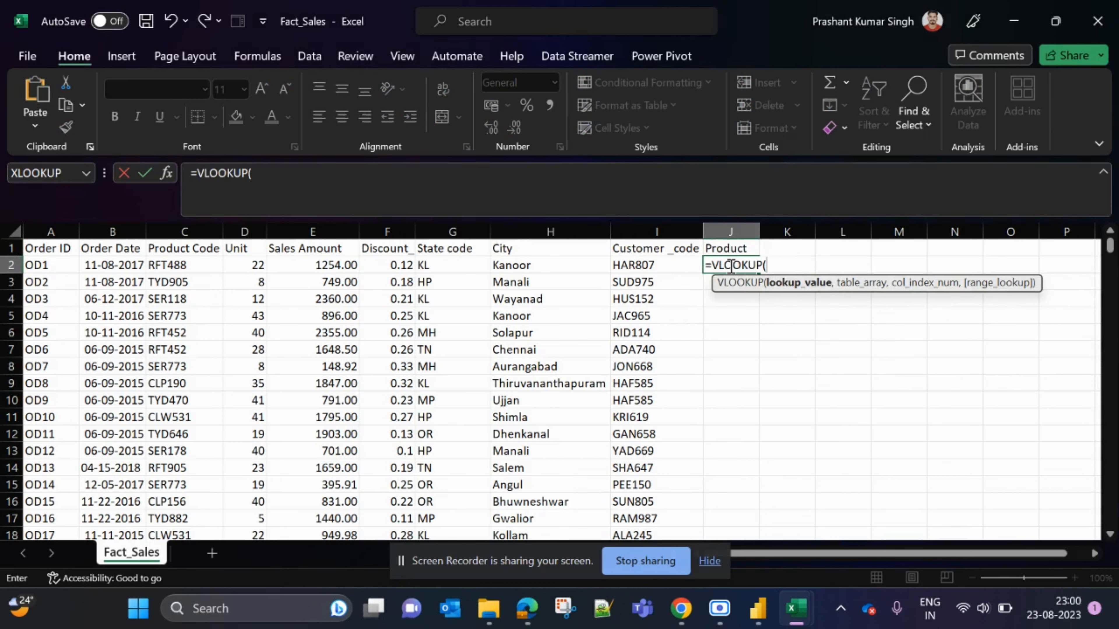
pyautogui.click(188, 231)
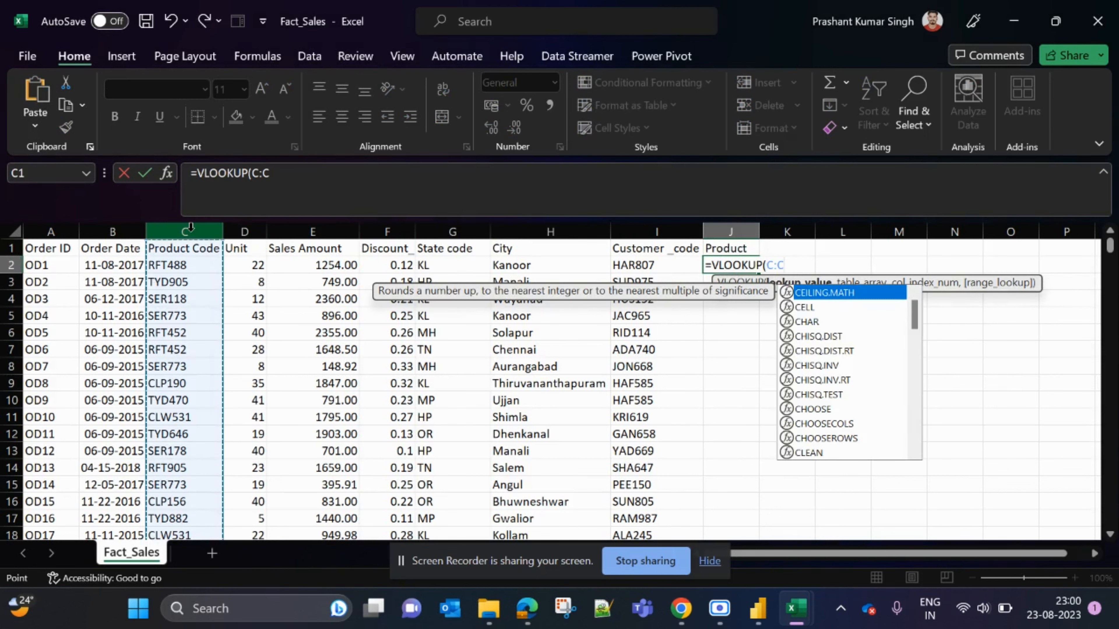
pyautogui.hotkey('ctrl', 'Tab')
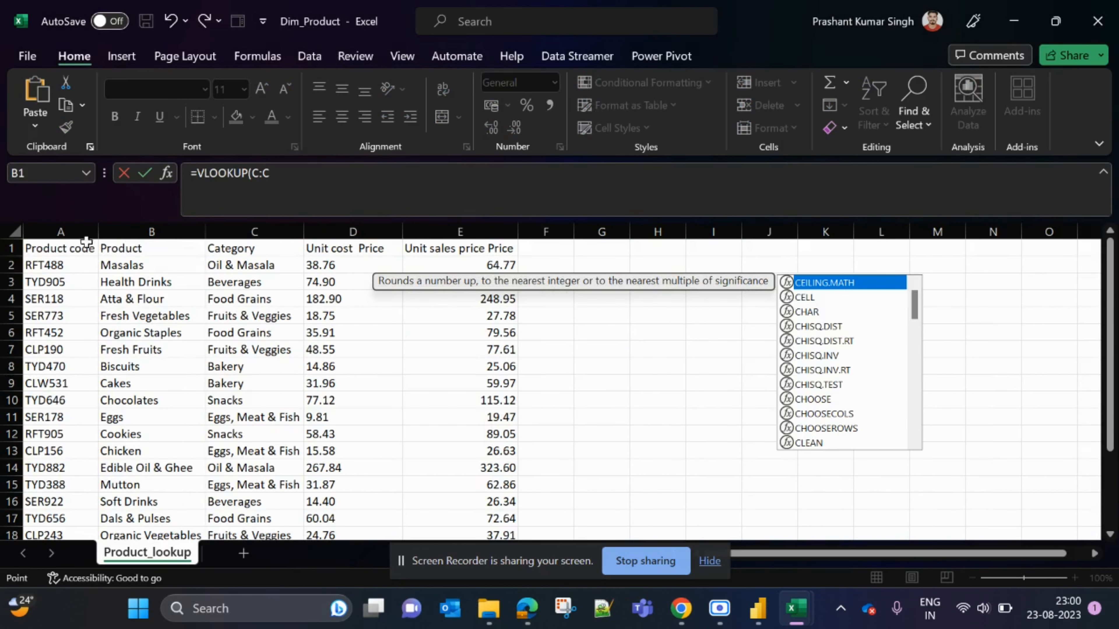
pyautogui.moveTo(76, 231); pyautogui.dragTo(140, 231)
pyautogui.click(482, 178)
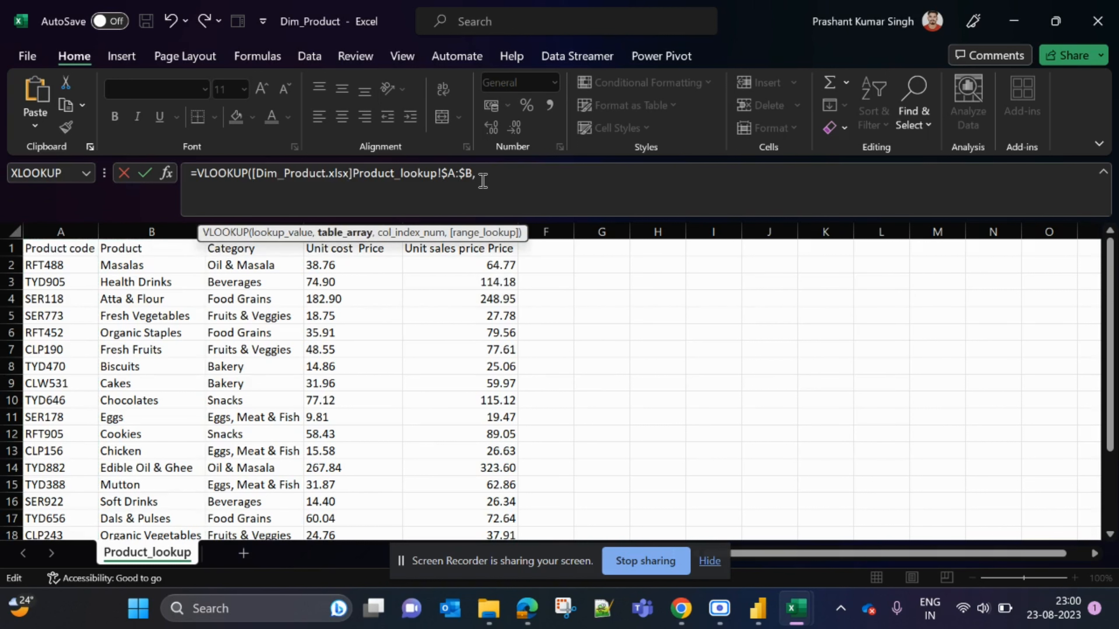
pyautogui.write(',2,0)')
pyautogui.press('Return')
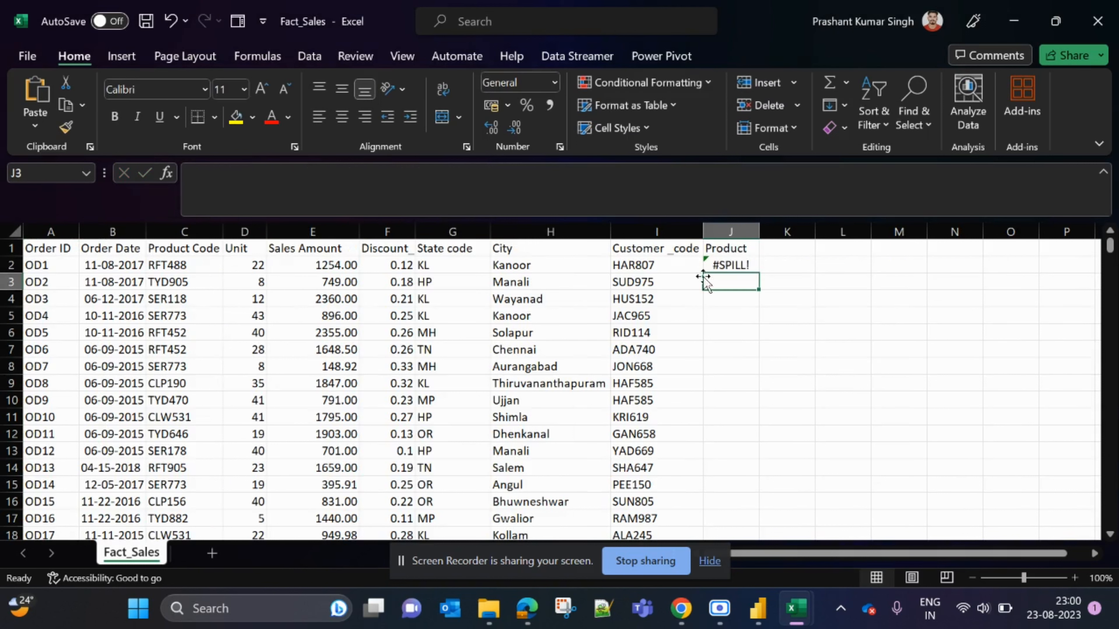
# Replace the formula in J2 with =VLOOKUP(@C:C,[Dim_Product.xlsx]Product_lookup!$A:$B,2,0), accepting the suggested formula correction
pyautogui.click(723, 265)
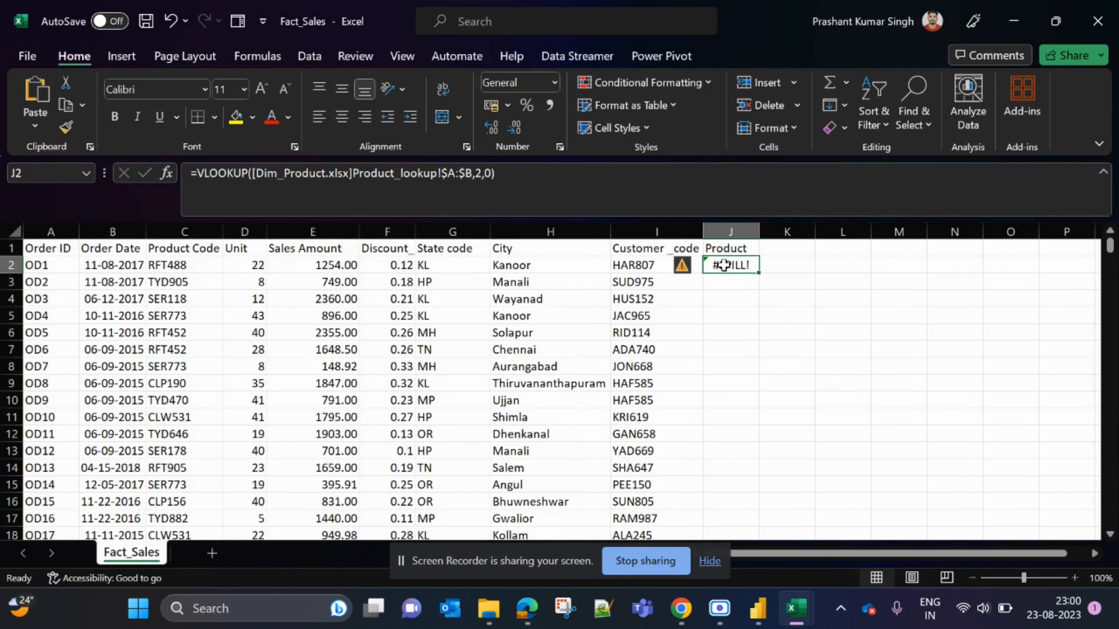
pyautogui.press('Delete')
pyautogui.write('=vl')
pyautogui.press('Tab')
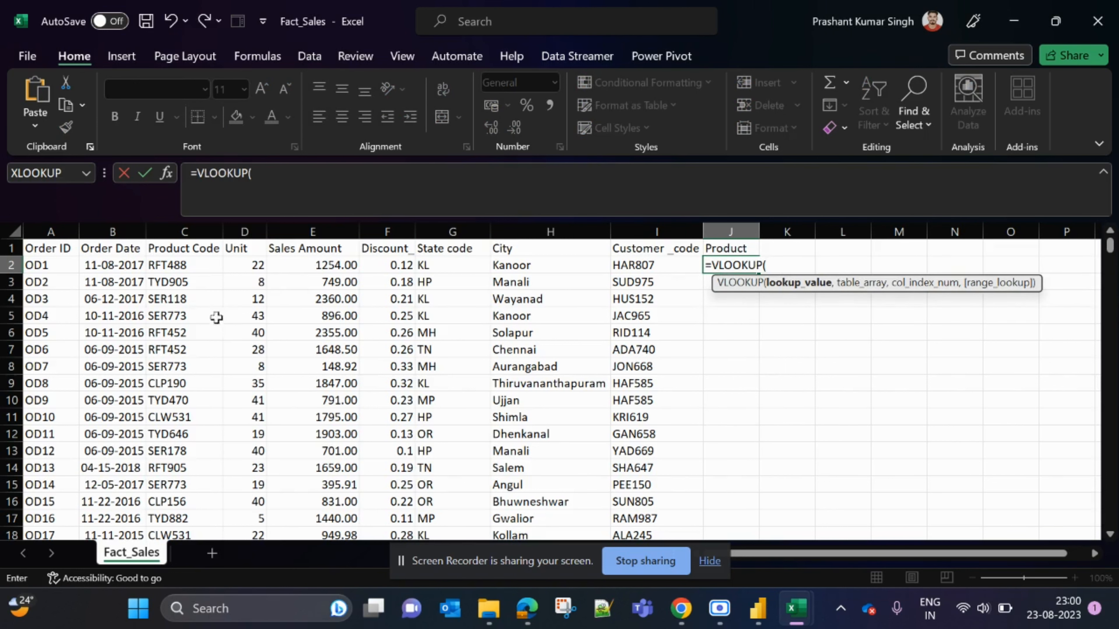
pyautogui.click(193, 233)
pyautogui.write(',')
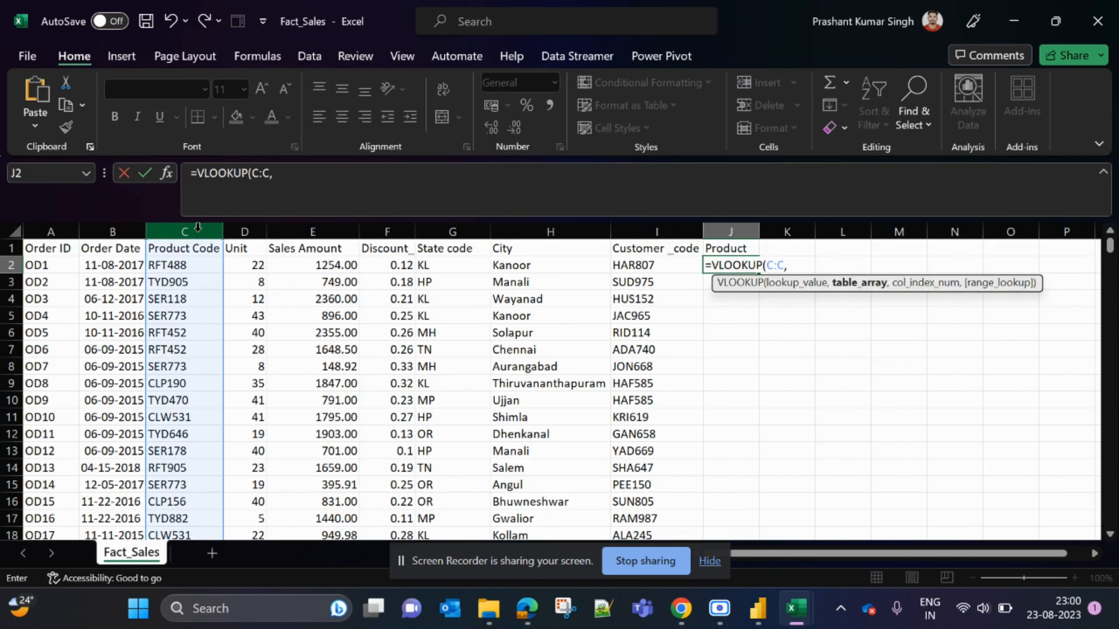
pyautogui.hotkey('ctrl', 'Tab')
pyautogui.moveTo(77, 226); pyautogui.dragTo(130, 228)
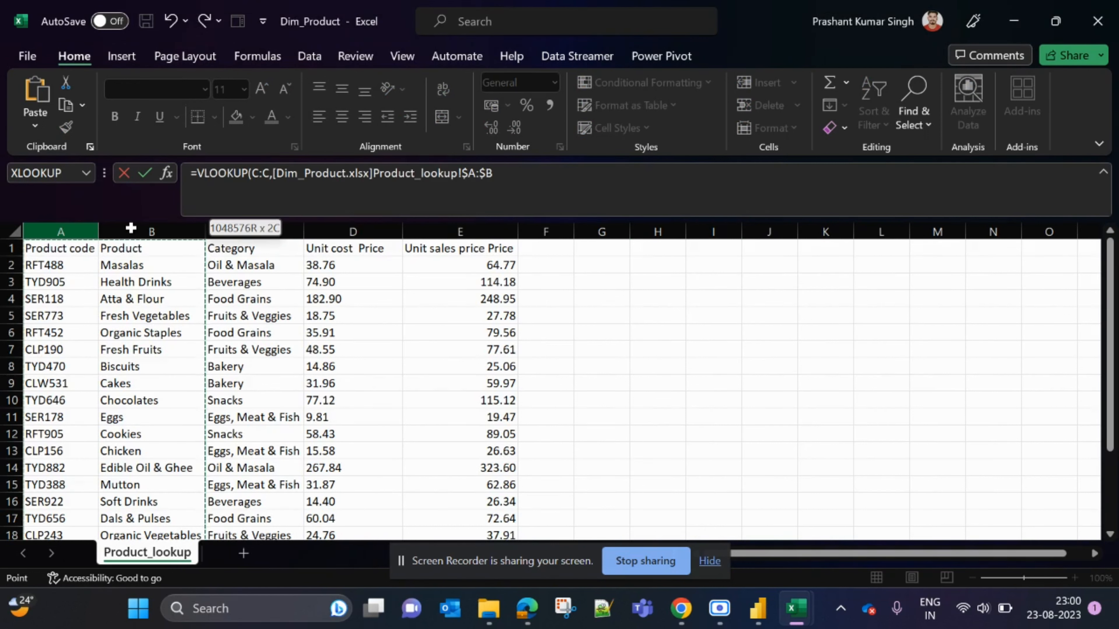
pyautogui.write(',2,0')
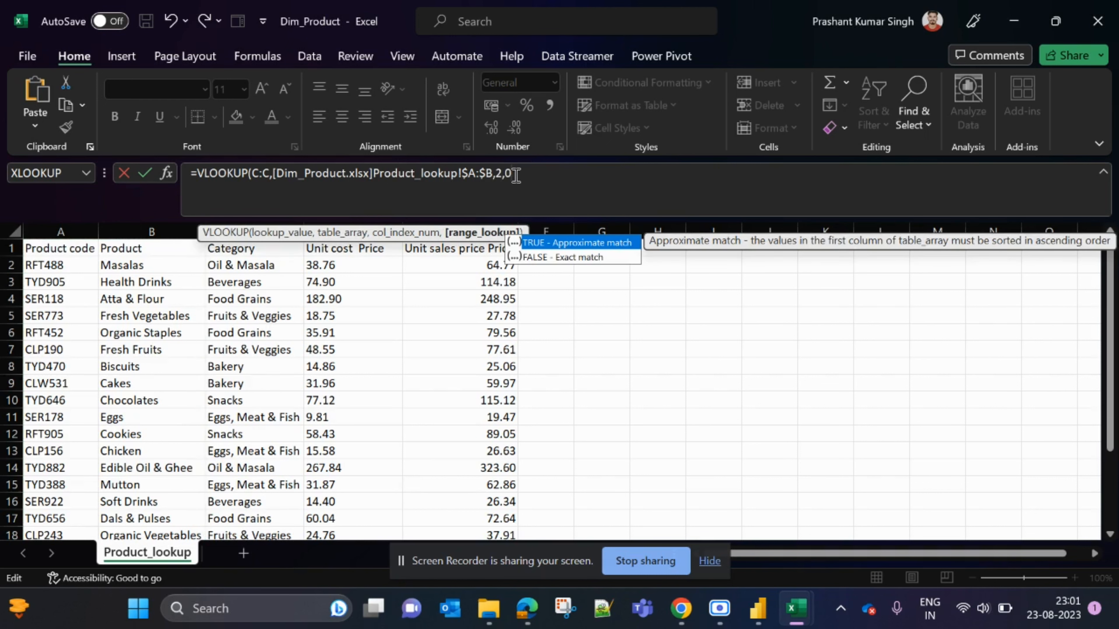
pyautogui.write(')')
pyautogui.press('Return')
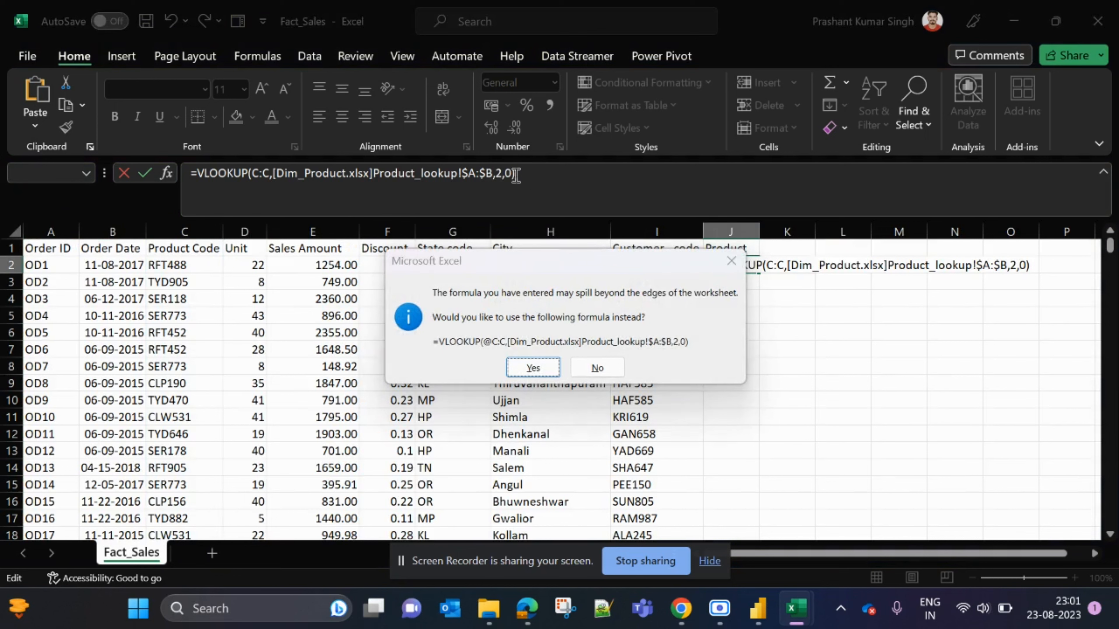
pyautogui.press('Return')
# Copy the VLOOKUP formula from J2 down the Product column to the last data row, 9995
pyautogui.click(733, 266)
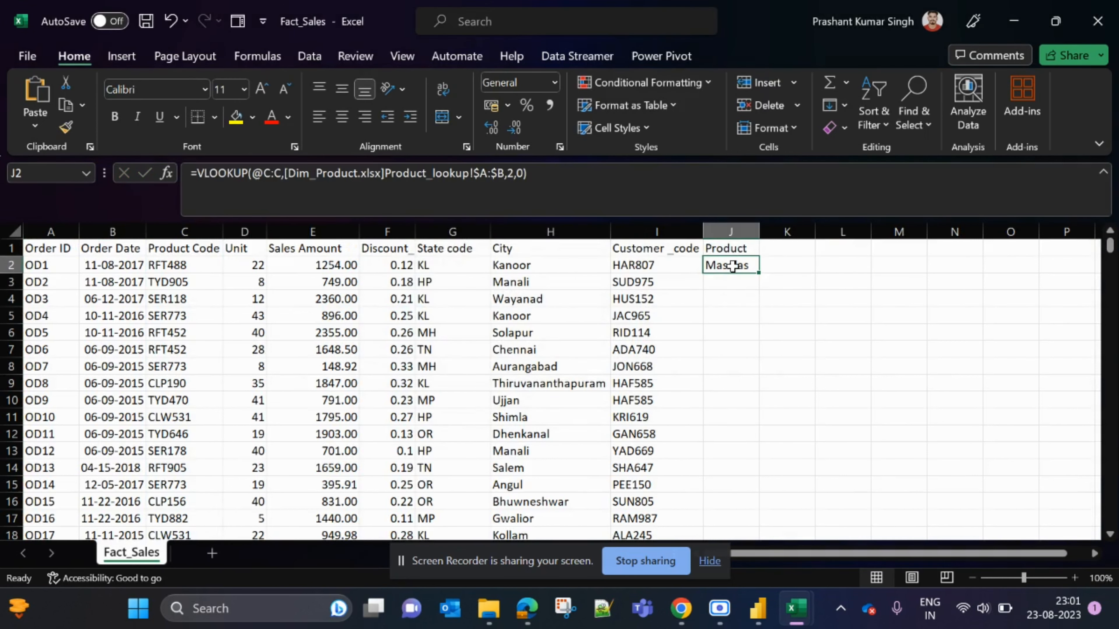
pyautogui.hotkey('ctrl', 'c')
pyautogui.click(684, 265)
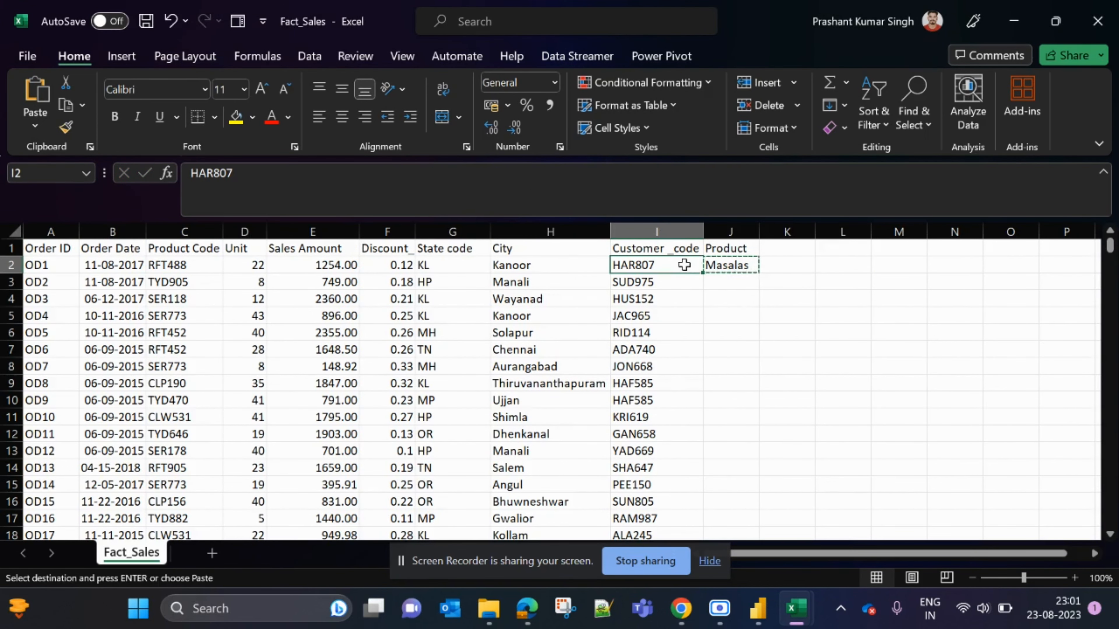
pyautogui.hotkey('ctrl', 'Down')
pyautogui.press('Right')
pyautogui.hotkey('ctrl', 'shift', 'Up')
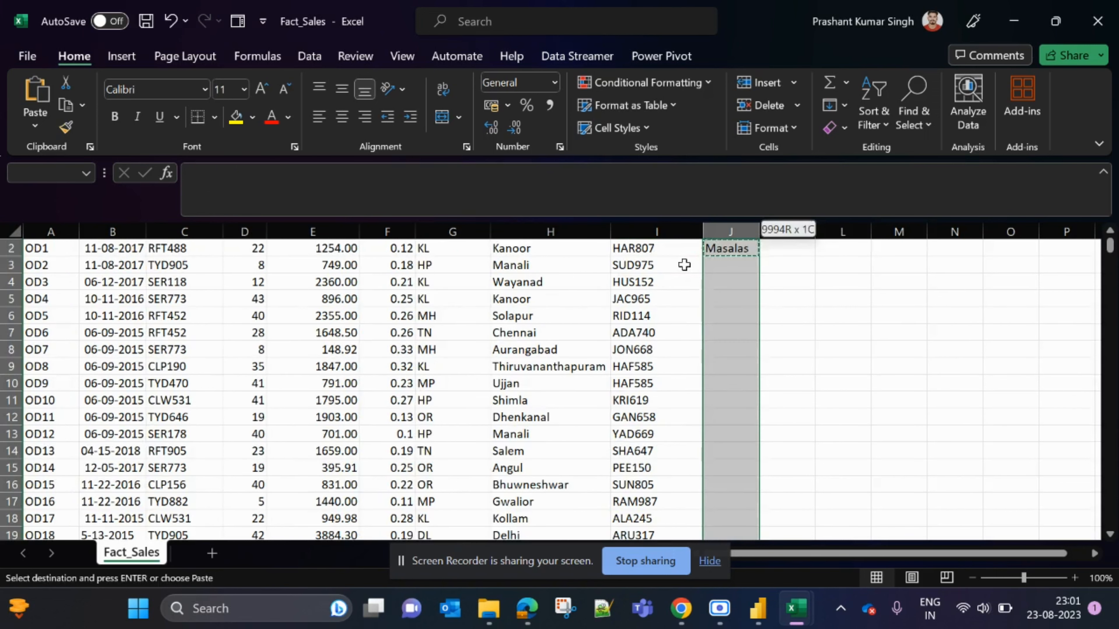
pyautogui.press('Return')
# Convert the Product column formulas in J1:J9995 to static values by copying them and pasting values only in place
pyautogui.press('Down')
pyautogui.press('Up')
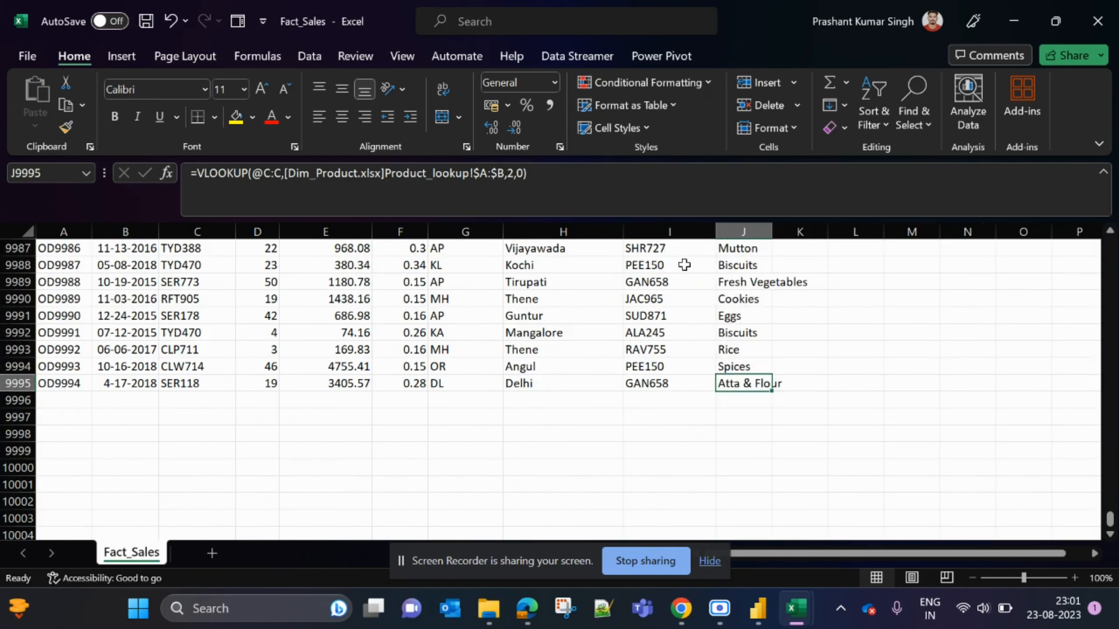
pyautogui.hotkey('ctrl', 'shift', 'Up')
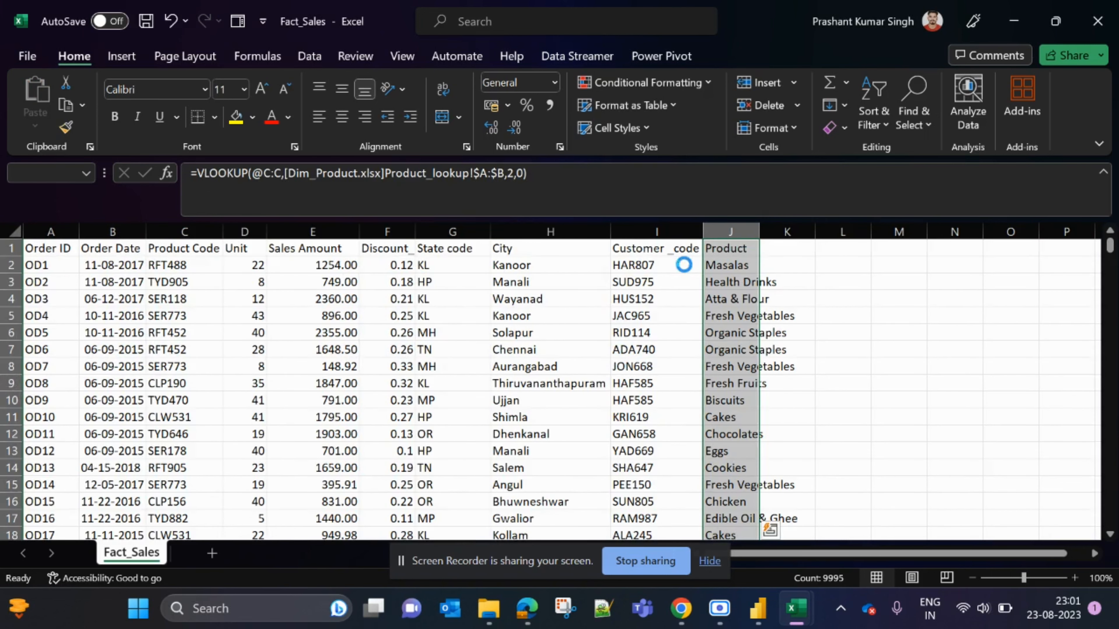
pyautogui.hotkey('ctrl', 'c')
pyautogui.hotkey('ctrl', 'BackSpace')
pyautogui.hotkey('ctrl', 'alt', 'v')
pyautogui.press('Down')
pyautogui.press('Down')
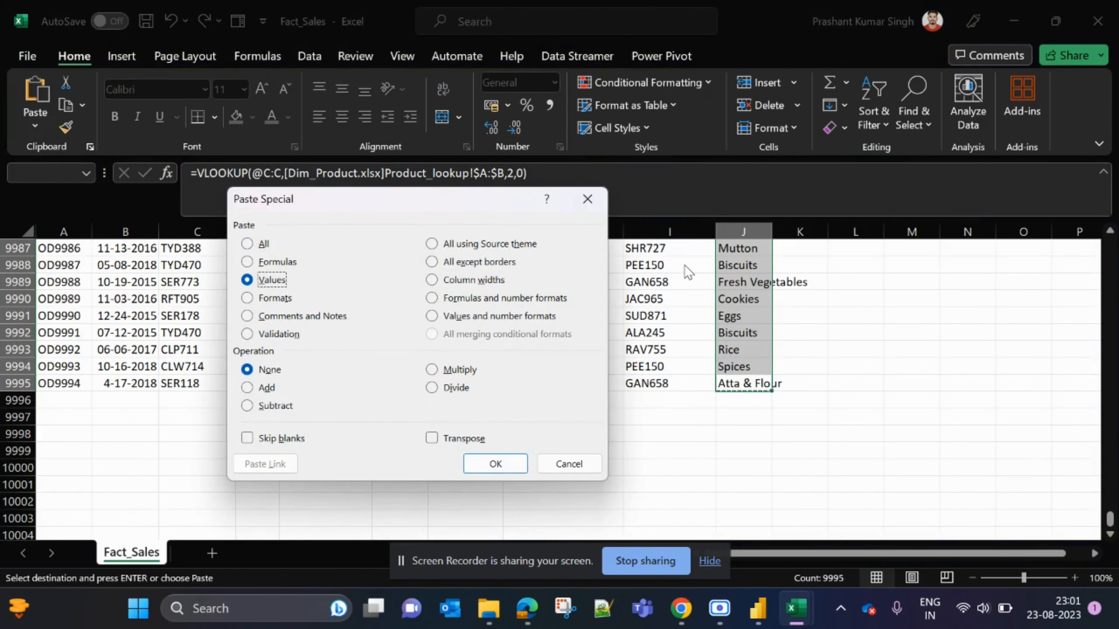
pyautogui.press('Return')
pyautogui.press('Down')
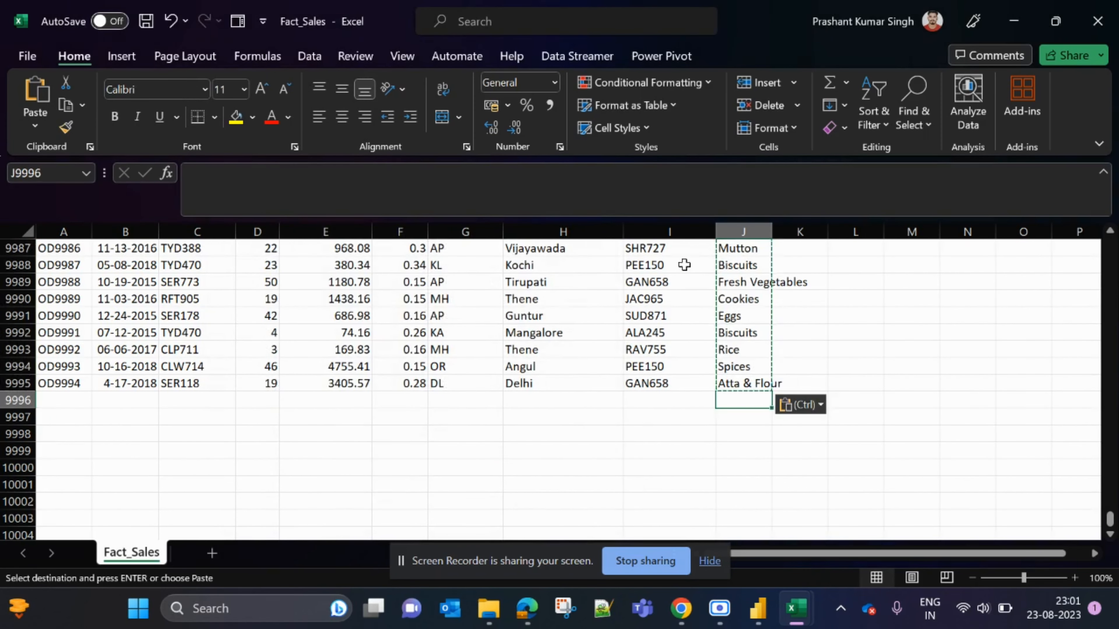
# Autofit the width of column J to the product names and clear the copy marquee
pyautogui.press('Up')
pyautogui.hotkey('ctrl', 'Up')
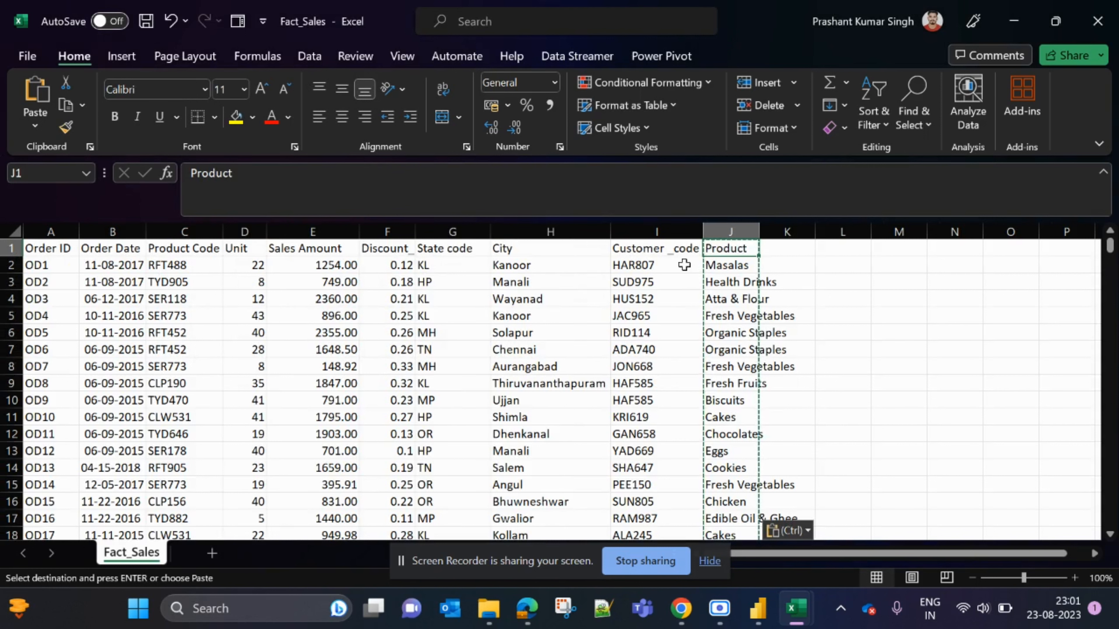
pyautogui.doubleClick(758, 230)
pyautogui.click(741, 299)
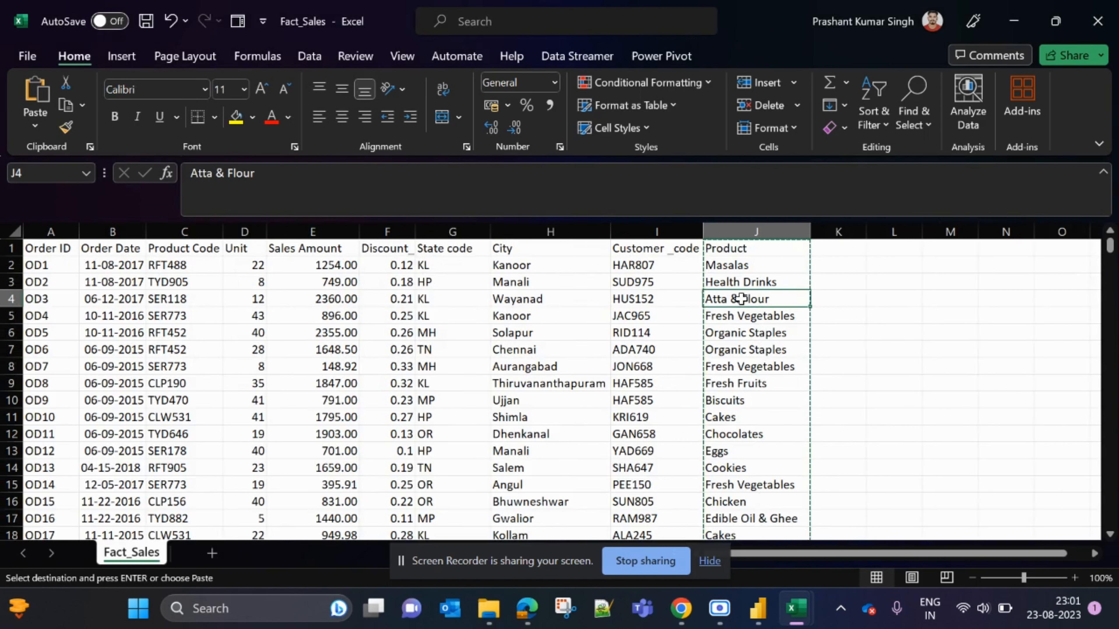
pyautogui.press('Escape')
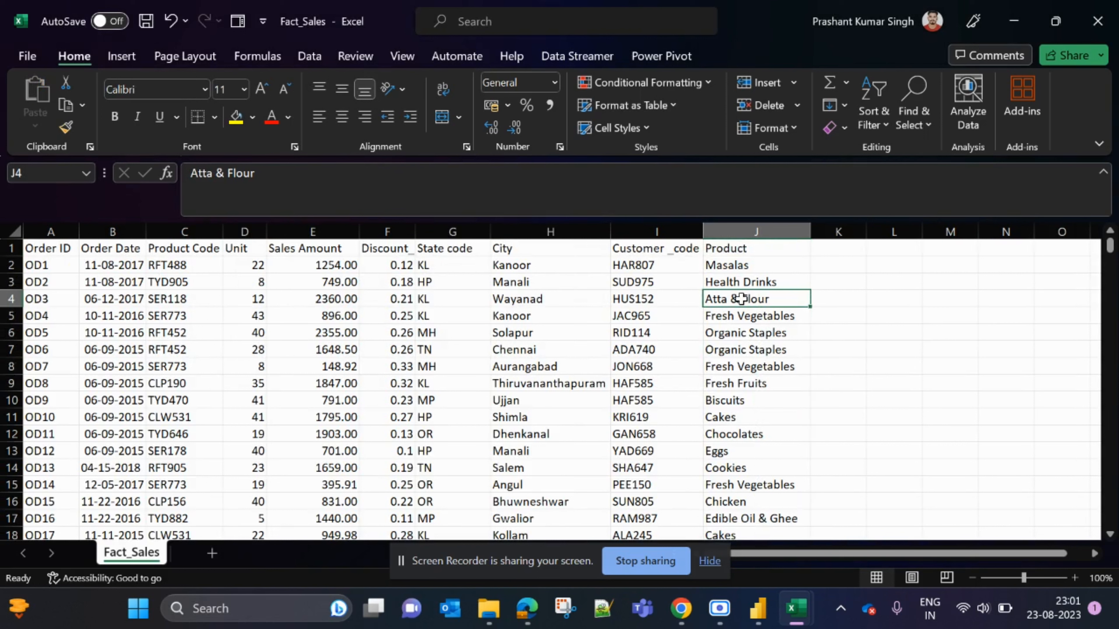
# Compare the product codes and product names in Fact_Sales with their entries in Dim_Product, starting with code RFT488
pyautogui.click(748, 264)
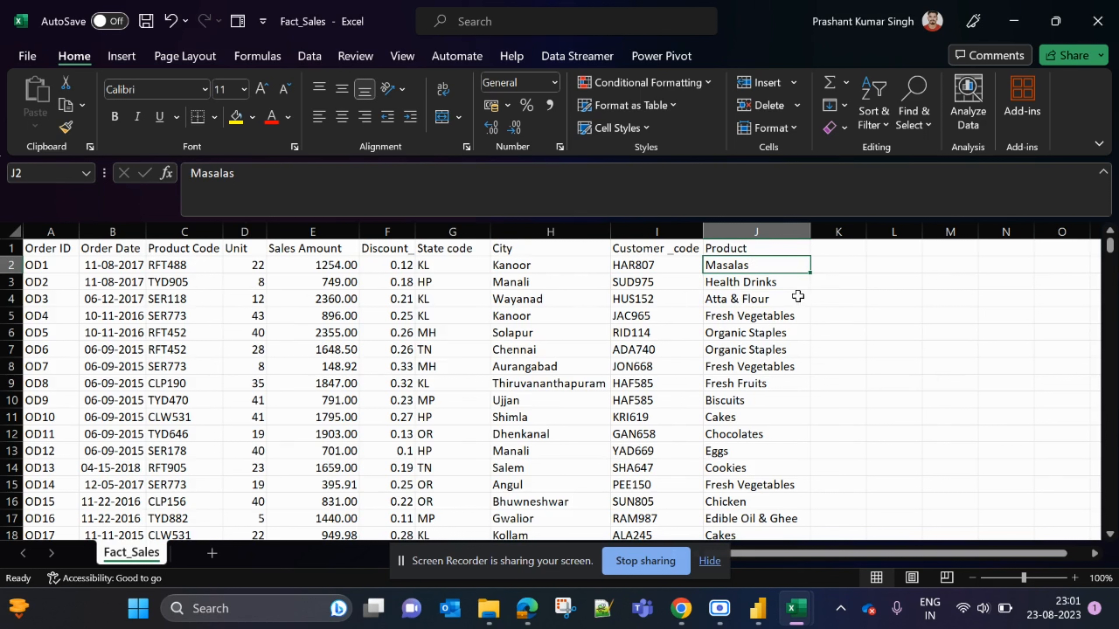
pyautogui.click(753, 232)
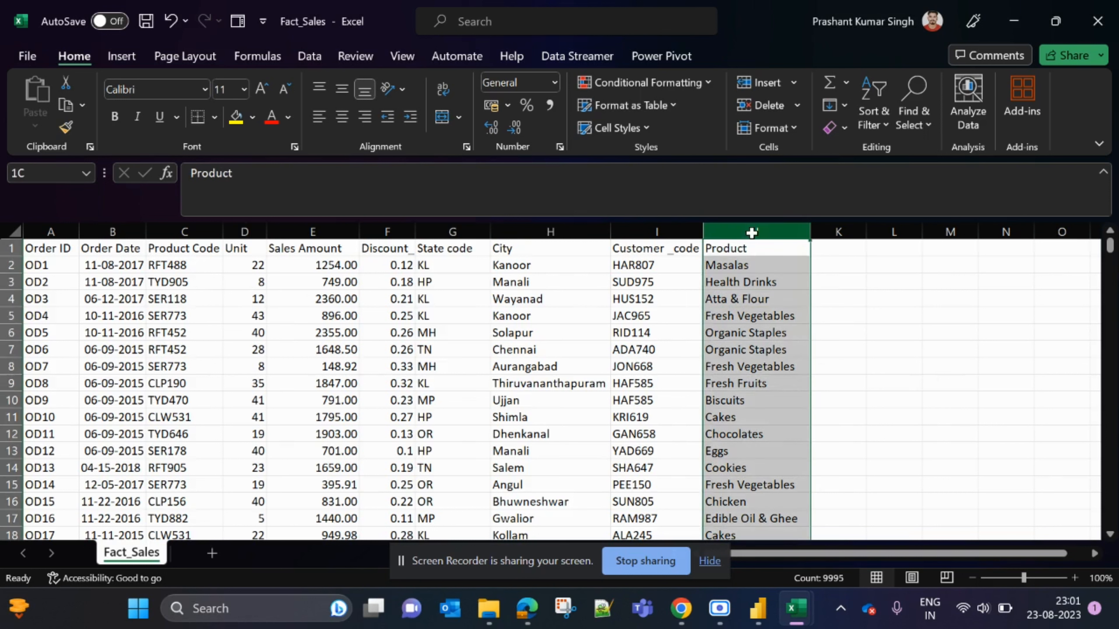
pyautogui.click(775, 353)
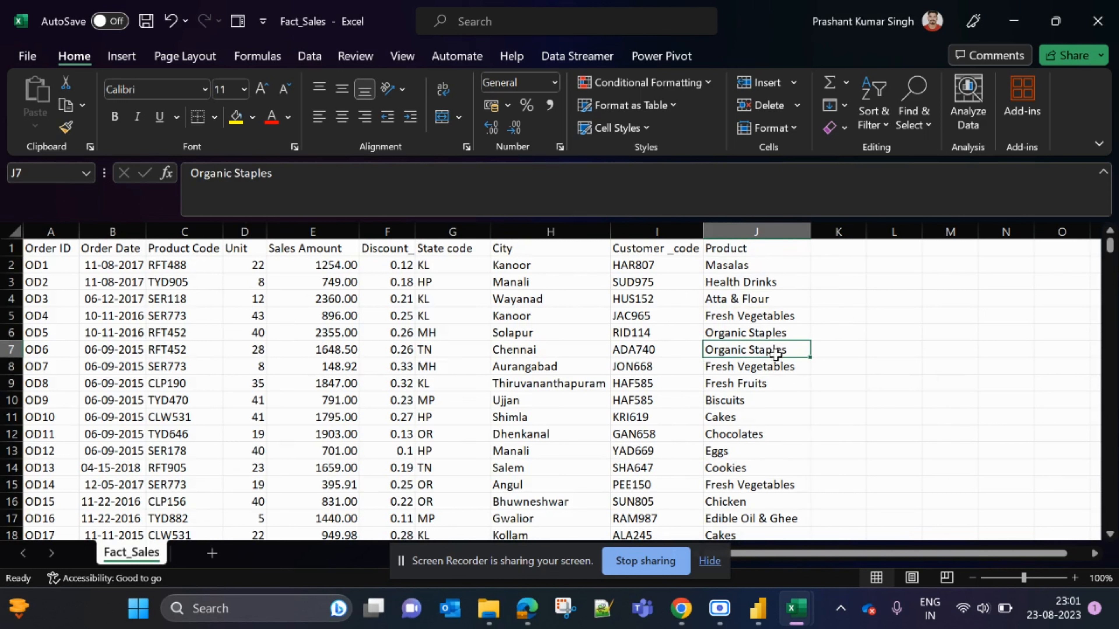
pyautogui.click(753, 264)
pyautogui.click(162, 268)
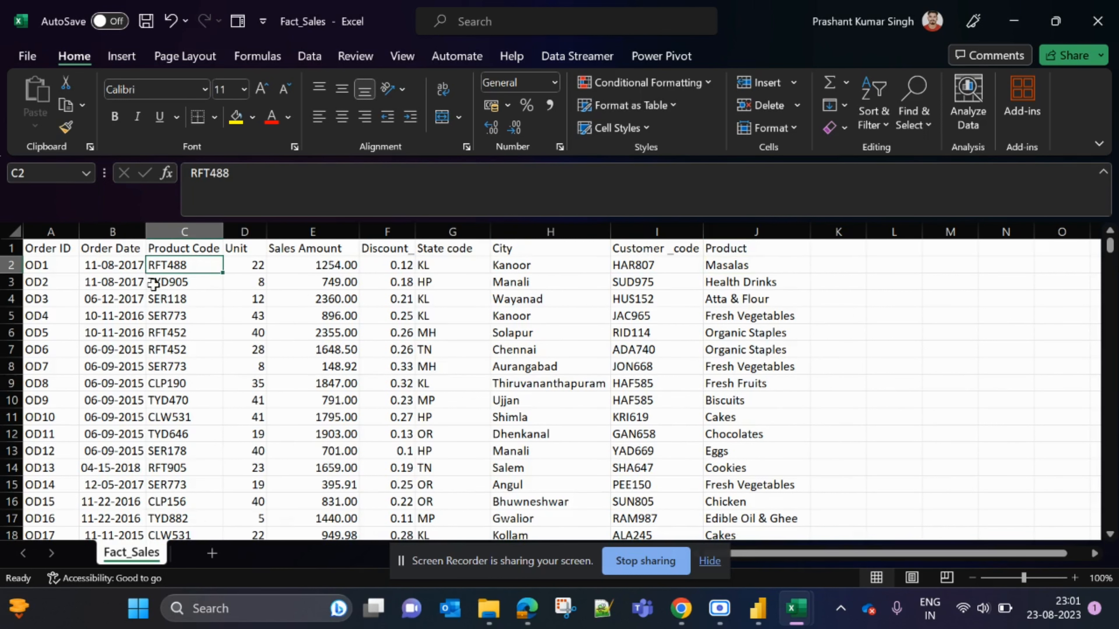
pyautogui.hotkey('alt', 'Tab')
pyautogui.click(55, 268)
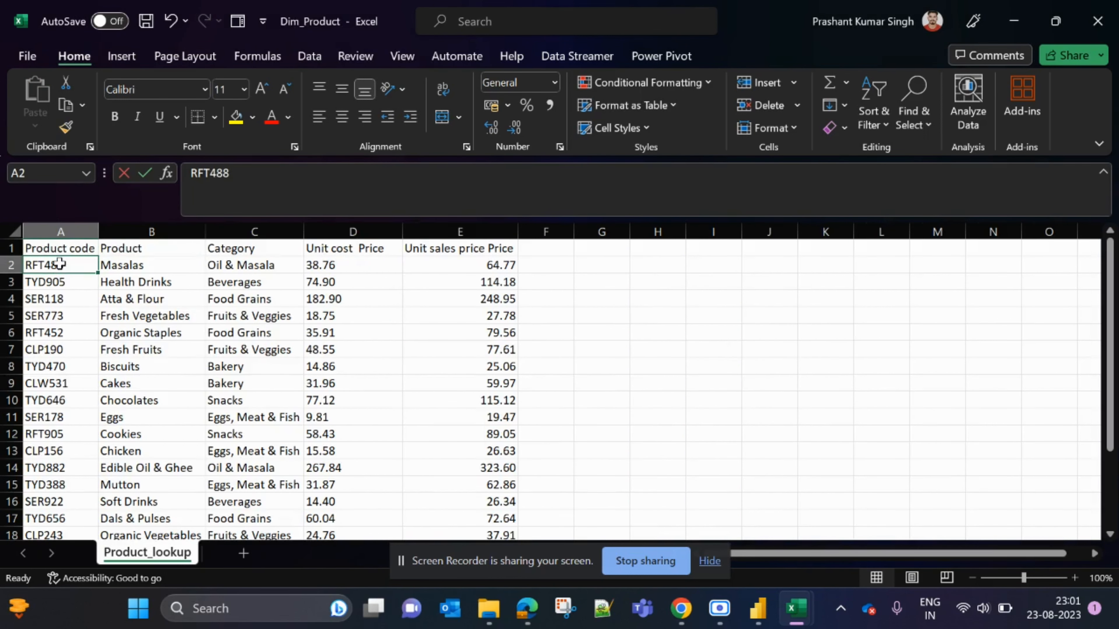
pyautogui.click(126, 265)
pyautogui.hotkey('alt', 'Tab')
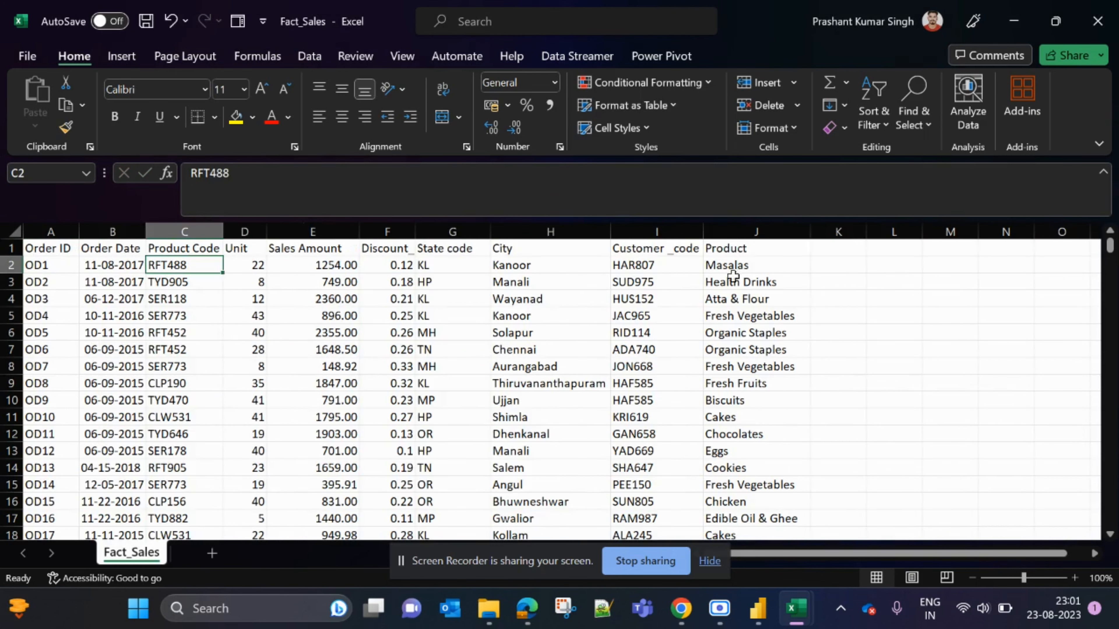
pyautogui.click(751, 266)
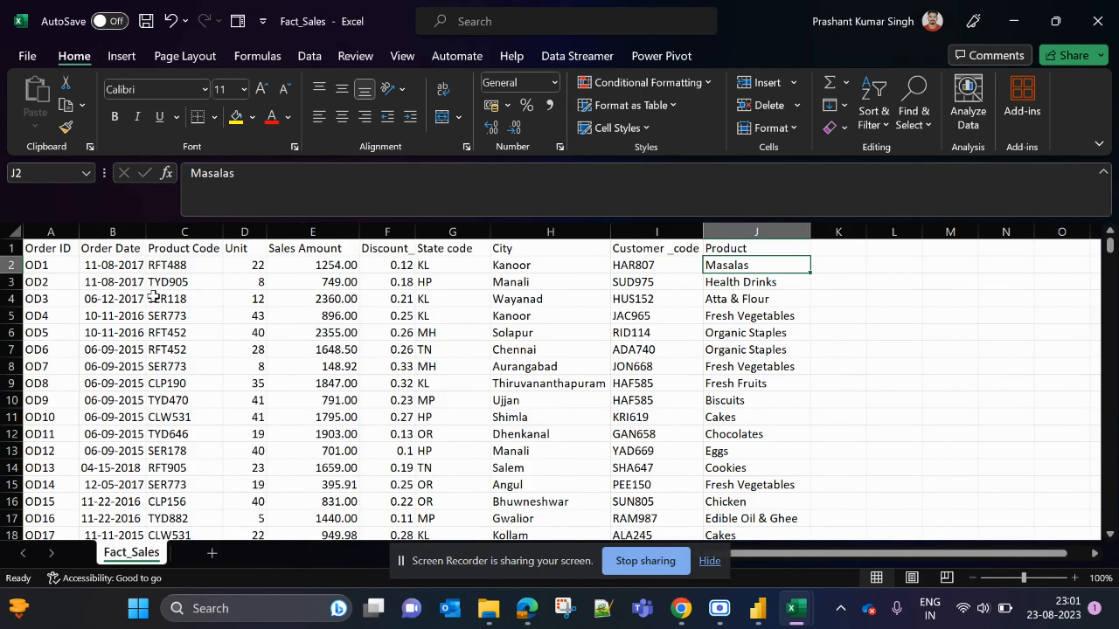
pyautogui.hotkey('alt', 'Tab')
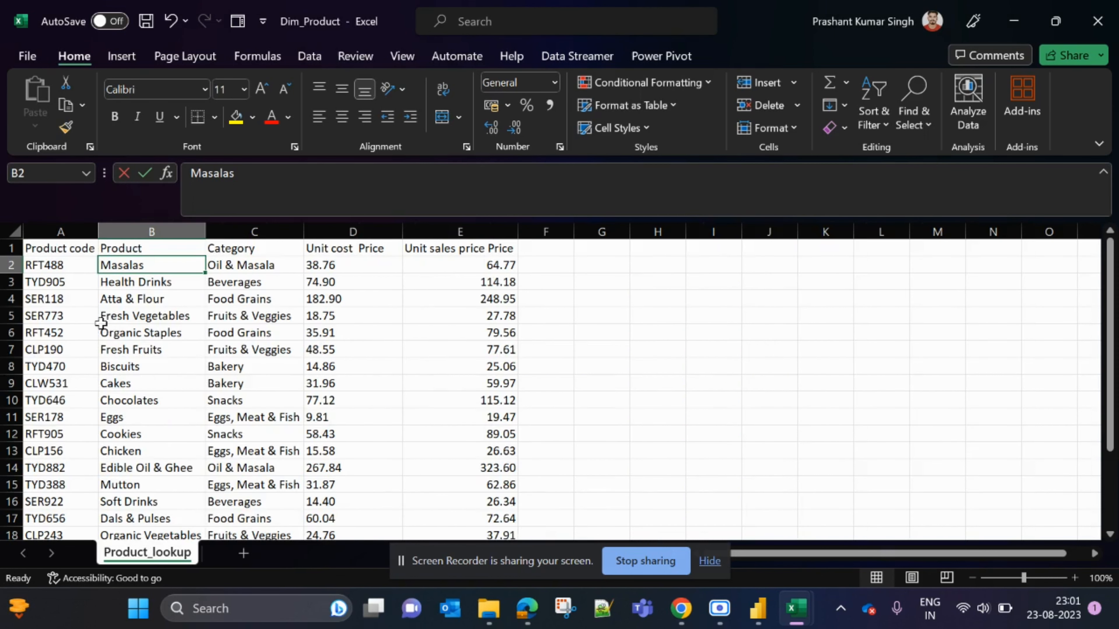
pyautogui.click(149, 284)
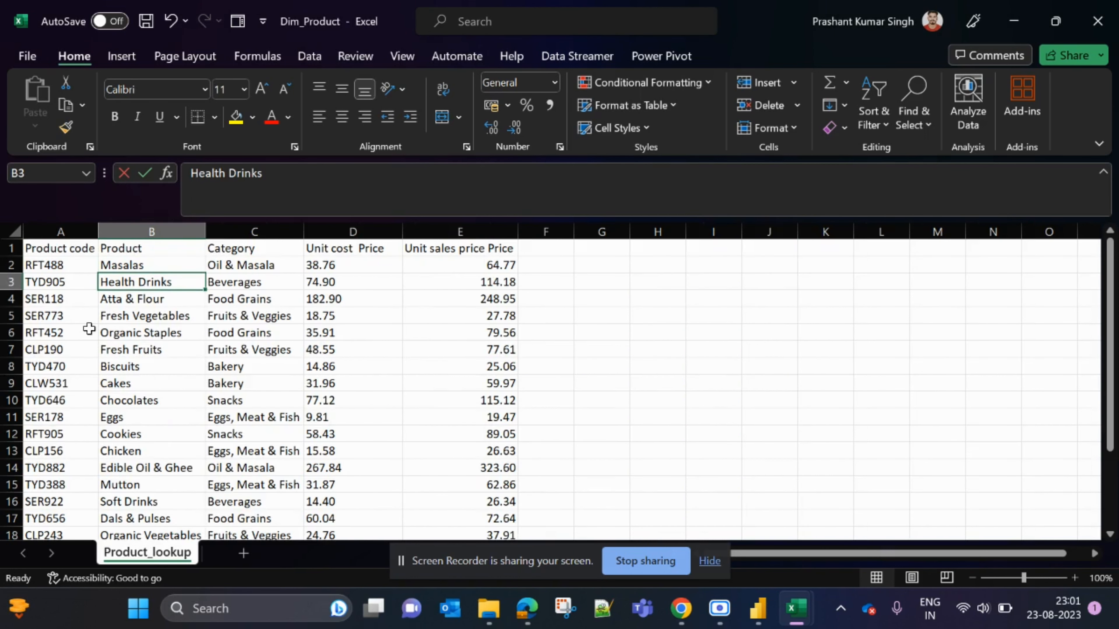
pyautogui.hotkey('alt', 'Tab')
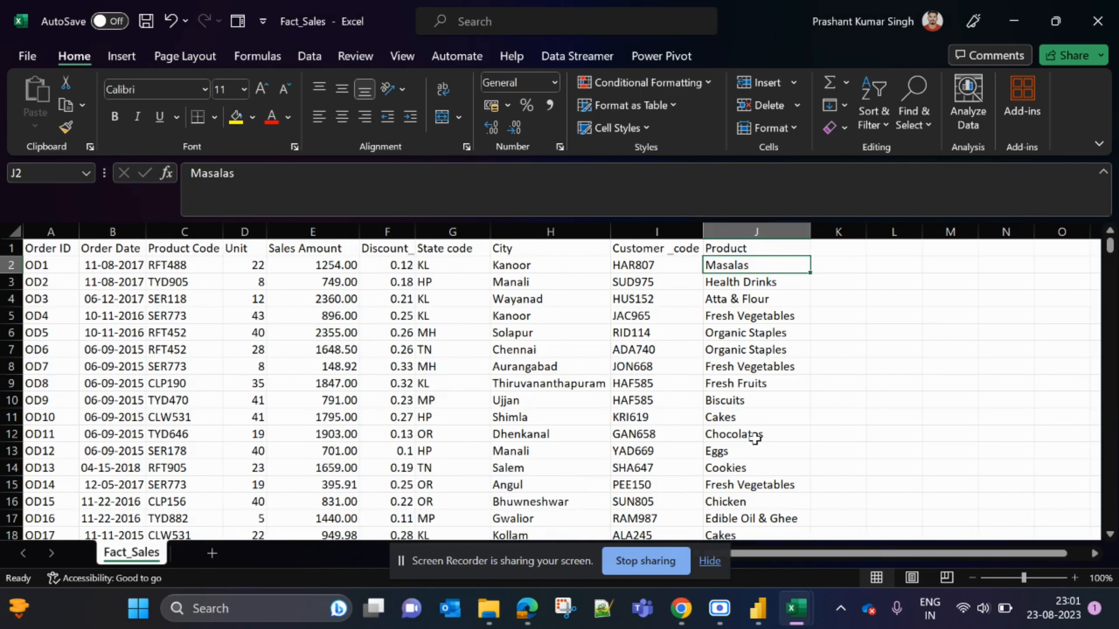
# Review the Dim_Product columns from Product through Unit sales price, and the Product code column
pyautogui.hotkey('alt', 'Tab')
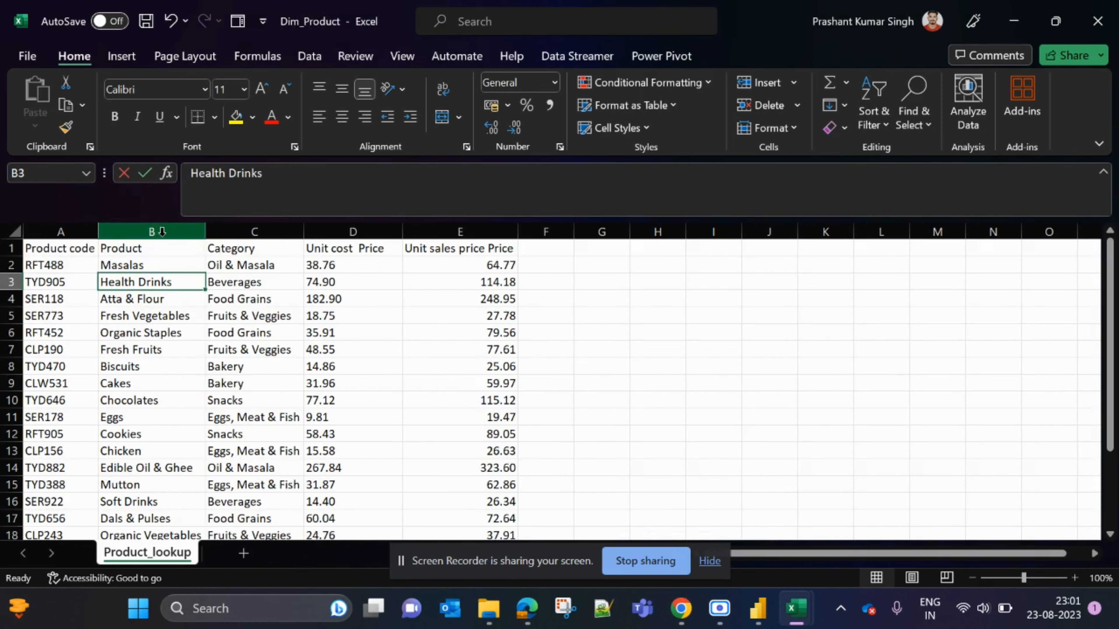
pyautogui.click(161, 234)
pyautogui.moveTo(162, 235); pyautogui.dragTo(484, 232)
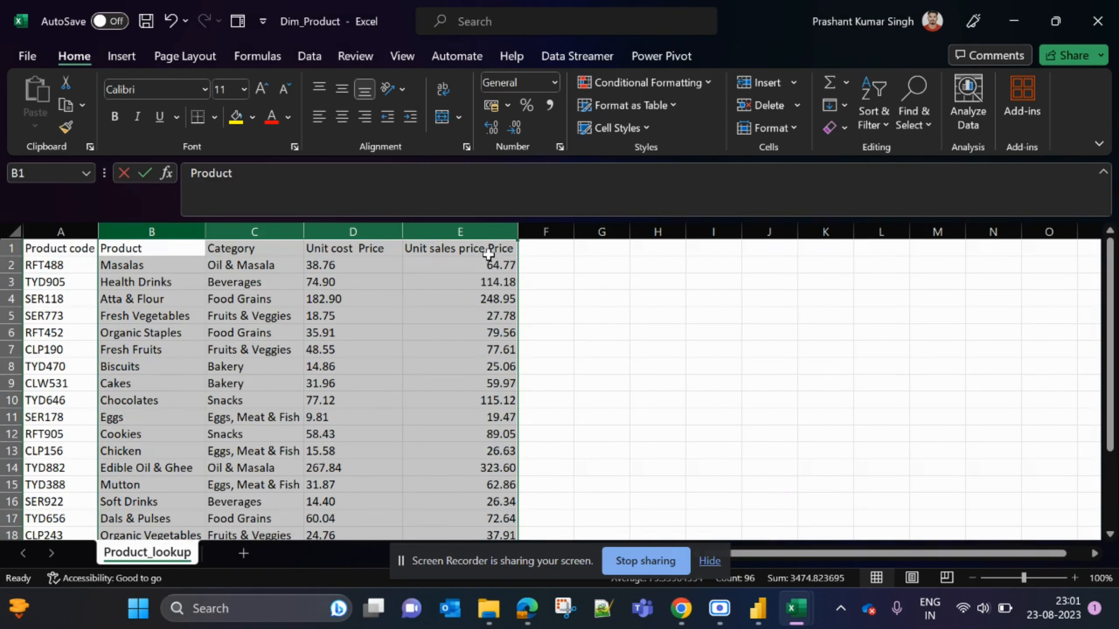
pyautogui.click(67, 224)
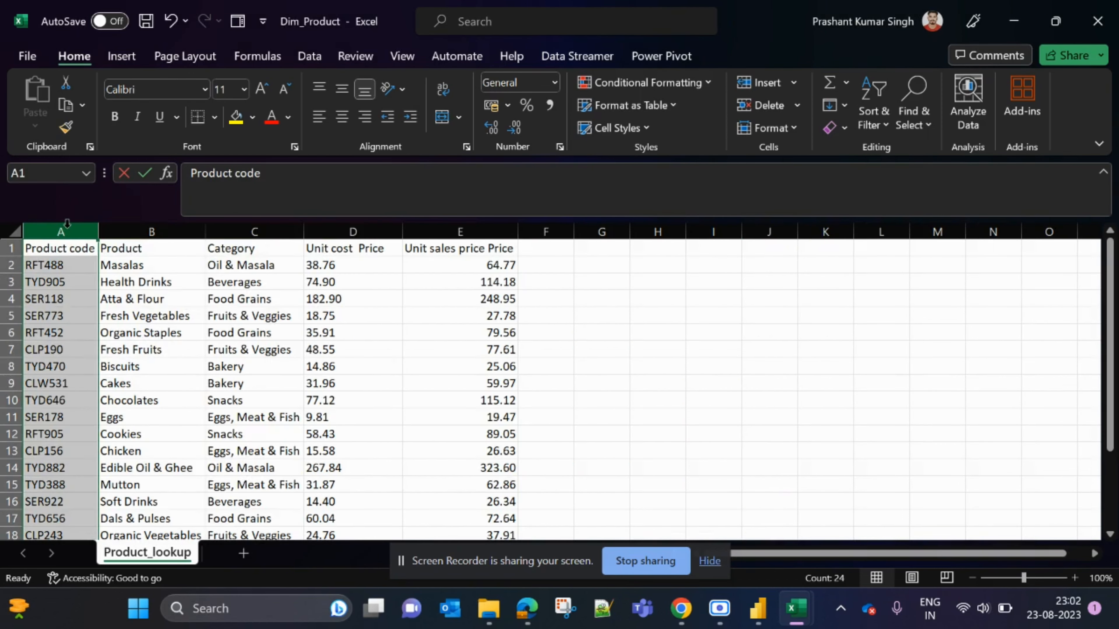
# Return to the Fact_Sales workbook and delete the Product column J
pyautogui.hotkey('alt', 'Tab')
pyautogui.click(189, 231)
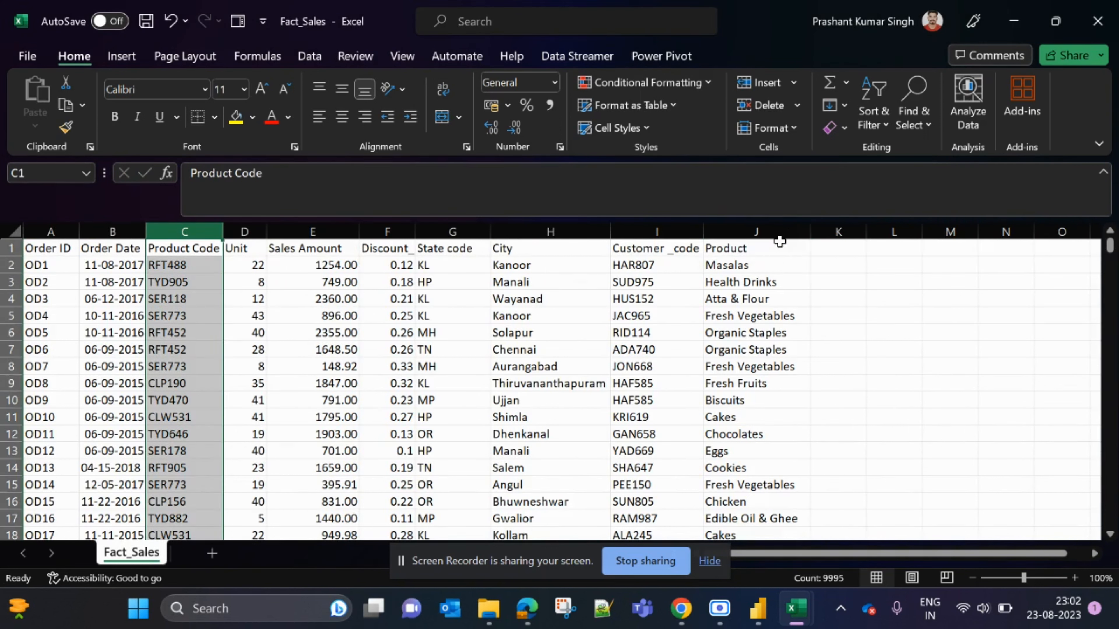
pyautogui.click(779, 231)
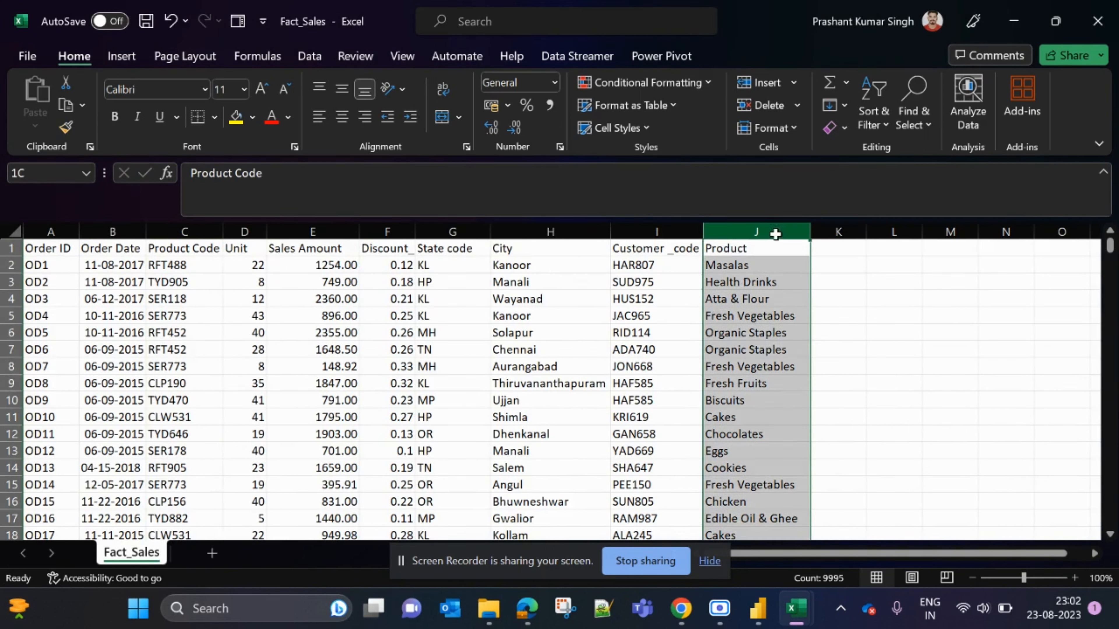
pyautogui.rightClick(733, 303)
pyautogui.click(790, 438)
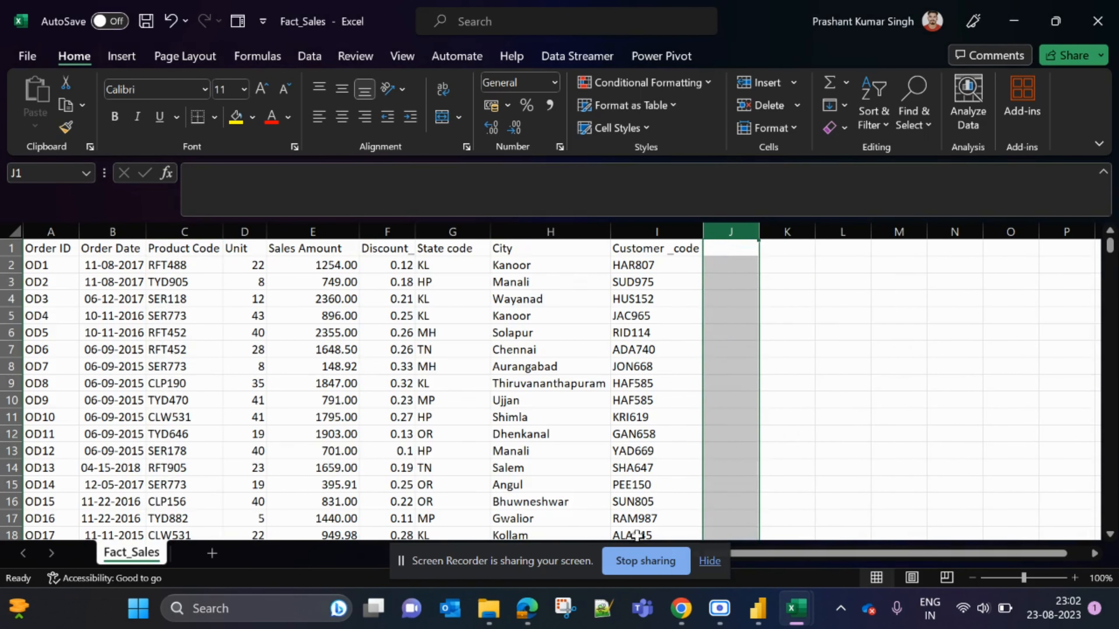
# Switch to the Dim_Product workbook and close it without saving its changes
pyautogui.moveTo(785, 604)
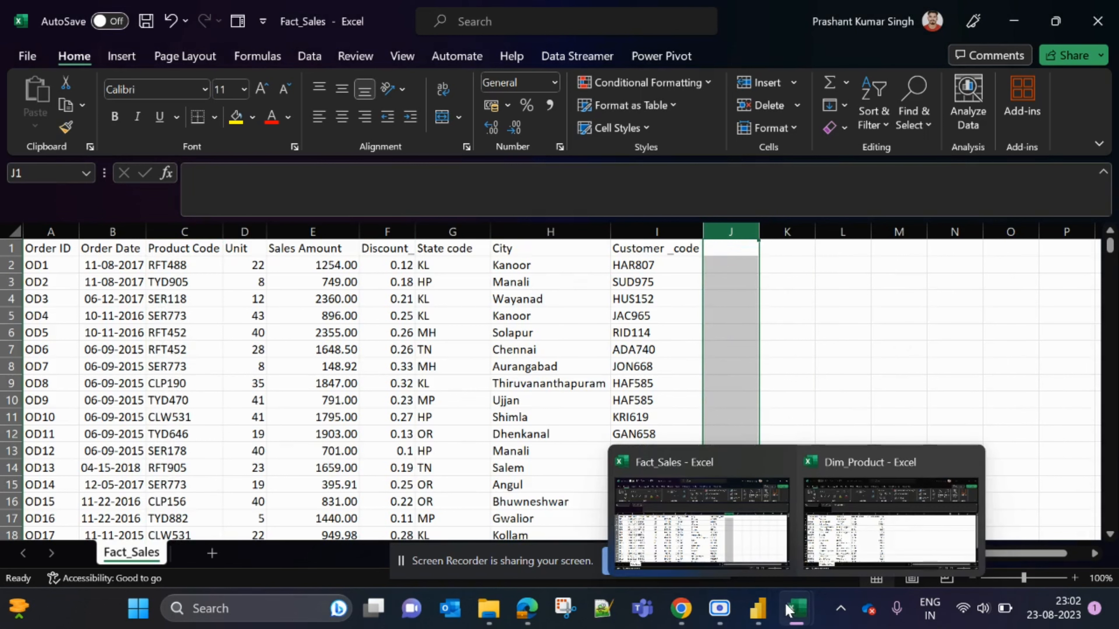
pyautogui.click(887, 520)
pyautogui.click(1097, 21)
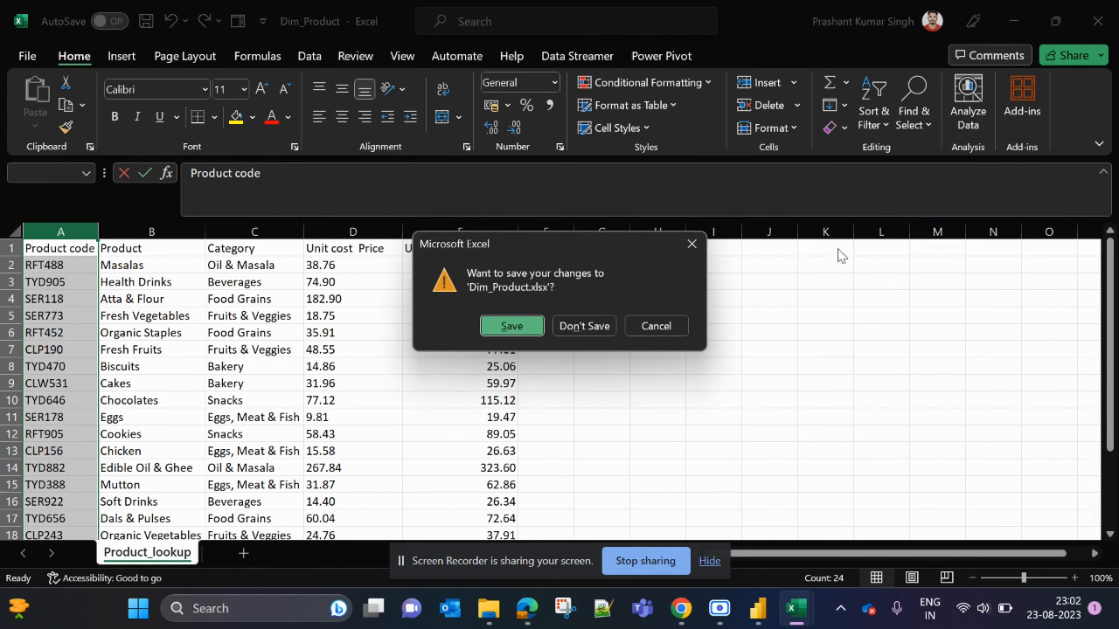
pyautogui.click(594, 325)
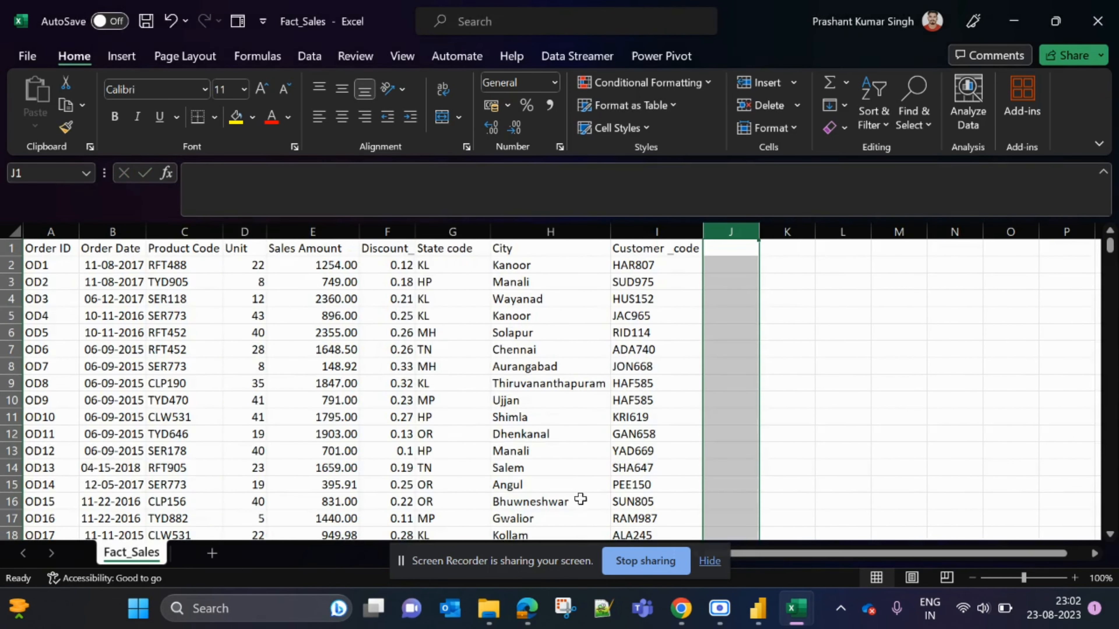
# Open the Dim_State workbook from the Super market data folder and review its State Code, State and Region columns
pyautogui.click(490, 610)
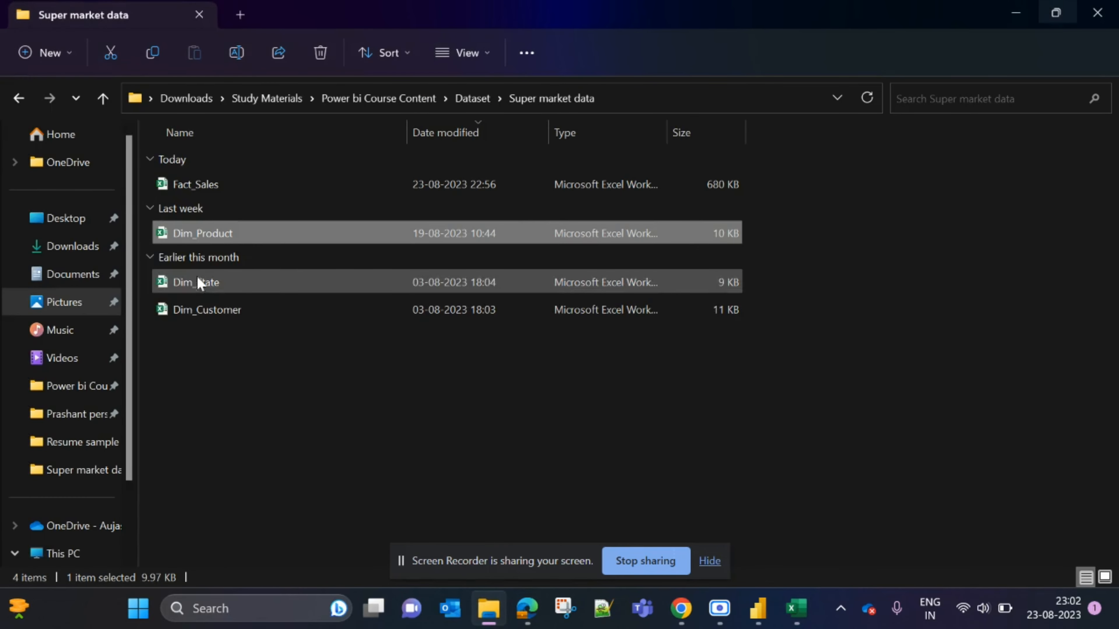
pyautogui.doubleClick(196, 286)
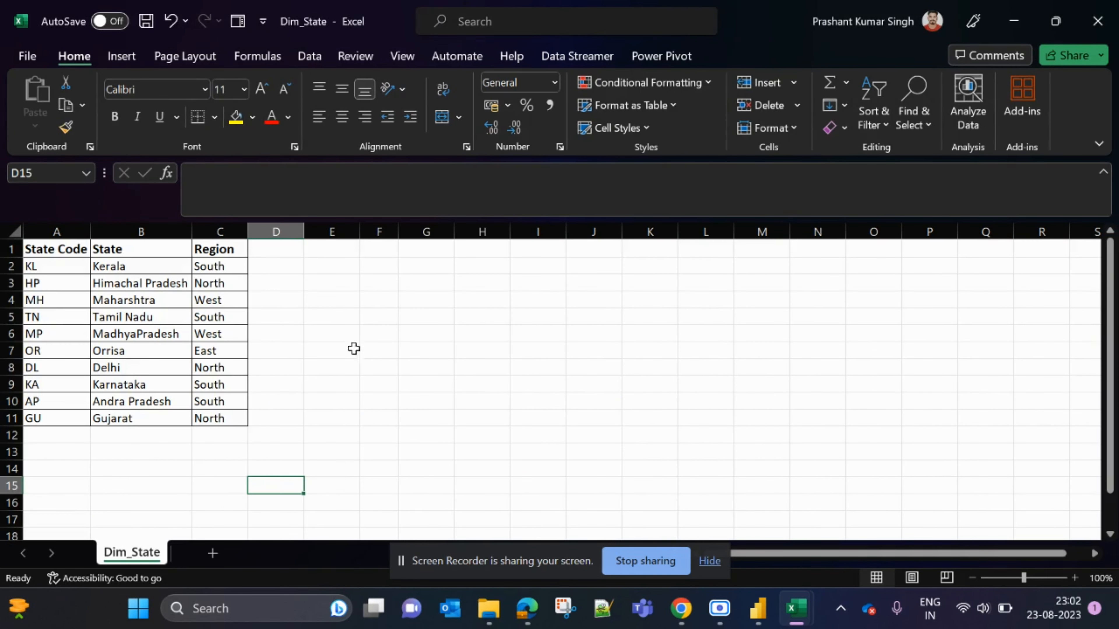
pyautogui.moveTo(73, 250); pyautogui.dragTo(73, 350)
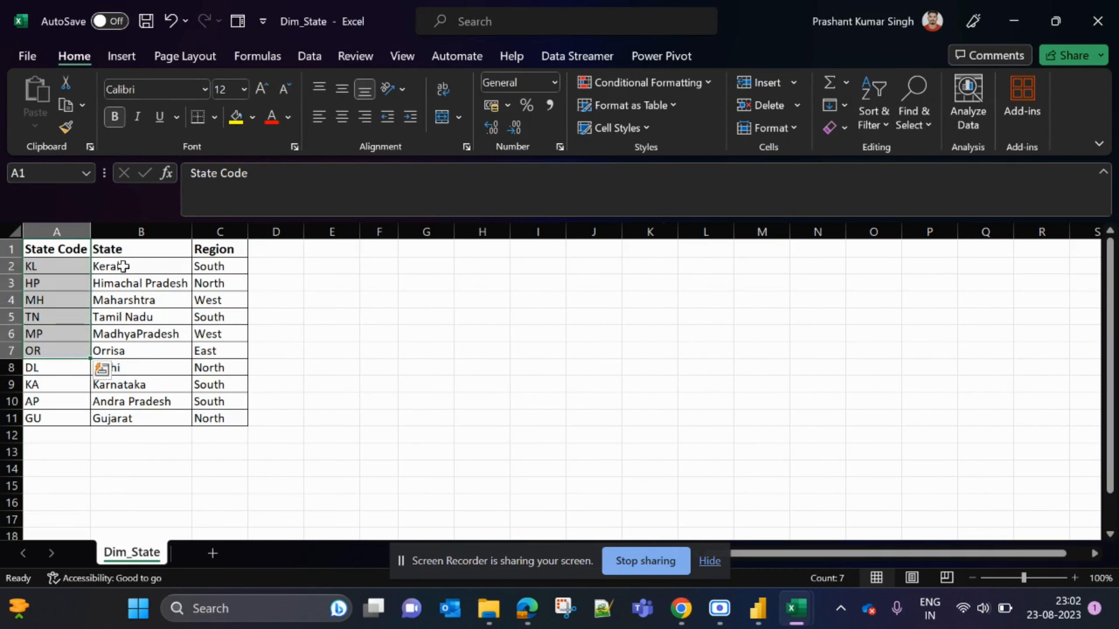
pyautogui.moveTo(141, 249); pyautogui.dragTo(124, 371)
pyautogui.moveTo(229, 249); pyautogui.dragTo(199, 435)
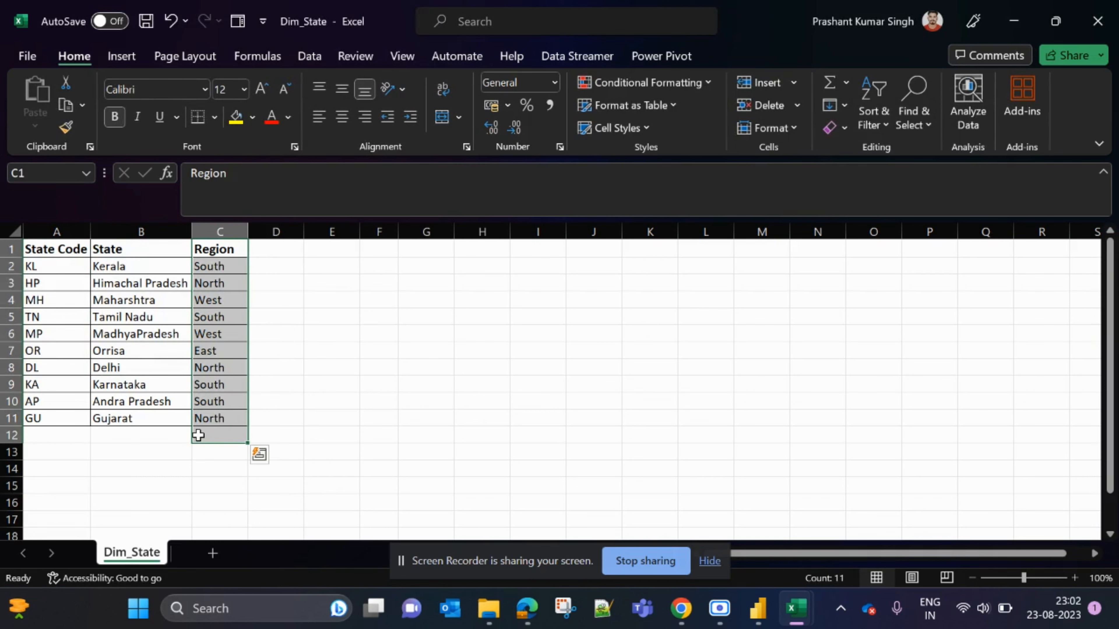
# Return to Fact_Sales and examine the empty columns J and K and the State code column
pyautogui.hotkey('alt', 'Tab')
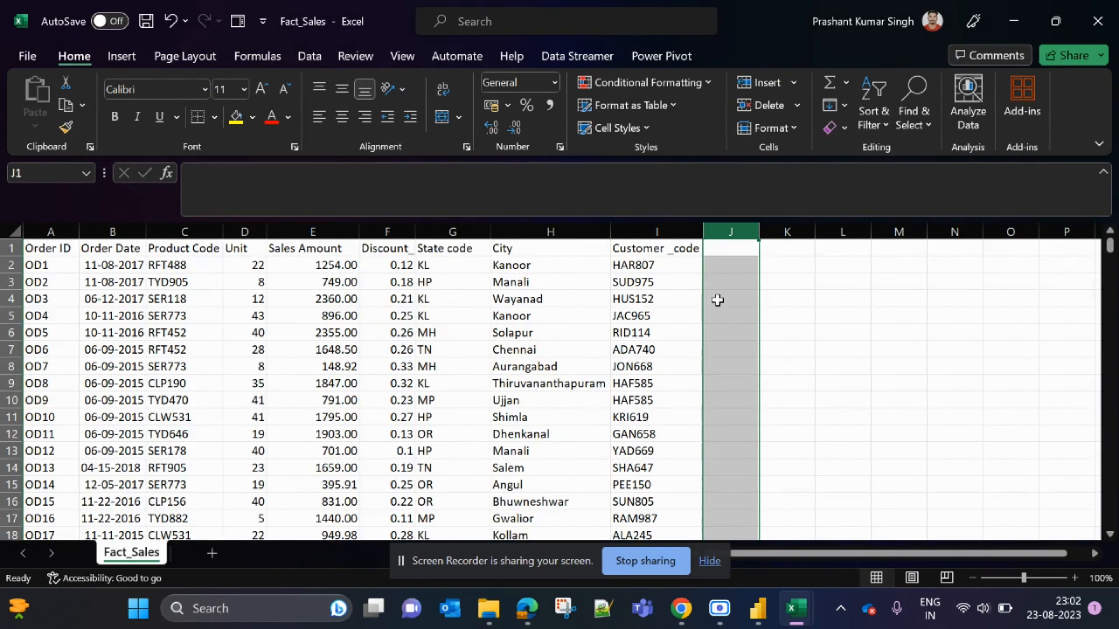
pyautogui.moveTo(726, 247); pyautogui.dragTo(780, 284)
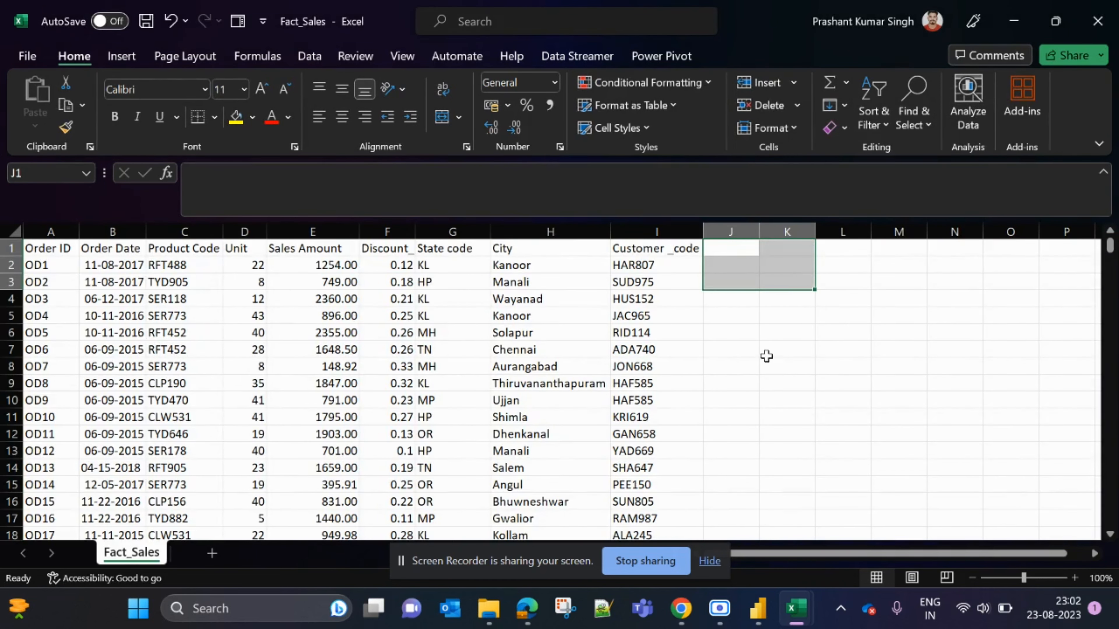
pyautogui.moveTo(450, 243); pyautogui.dragTo(442, 326)
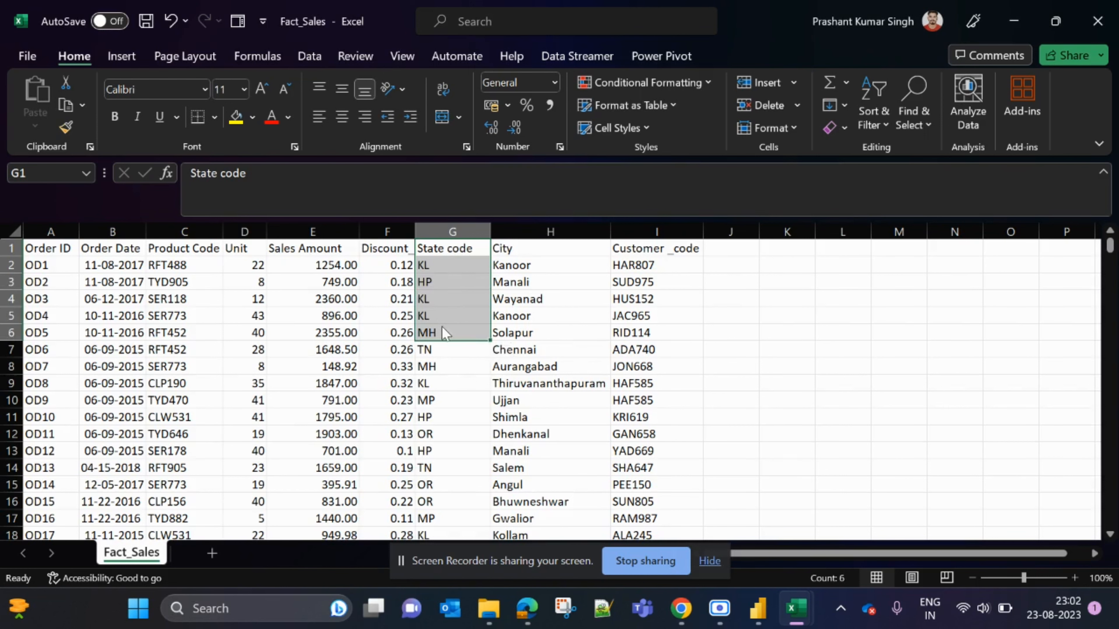
# Close Dim_State and open the Dim_Customer workbook from the Super market data folder
pyautogui.click(1097, 21)
pyautogui.click(1098, 20)
pyautogui.click(204, 311)
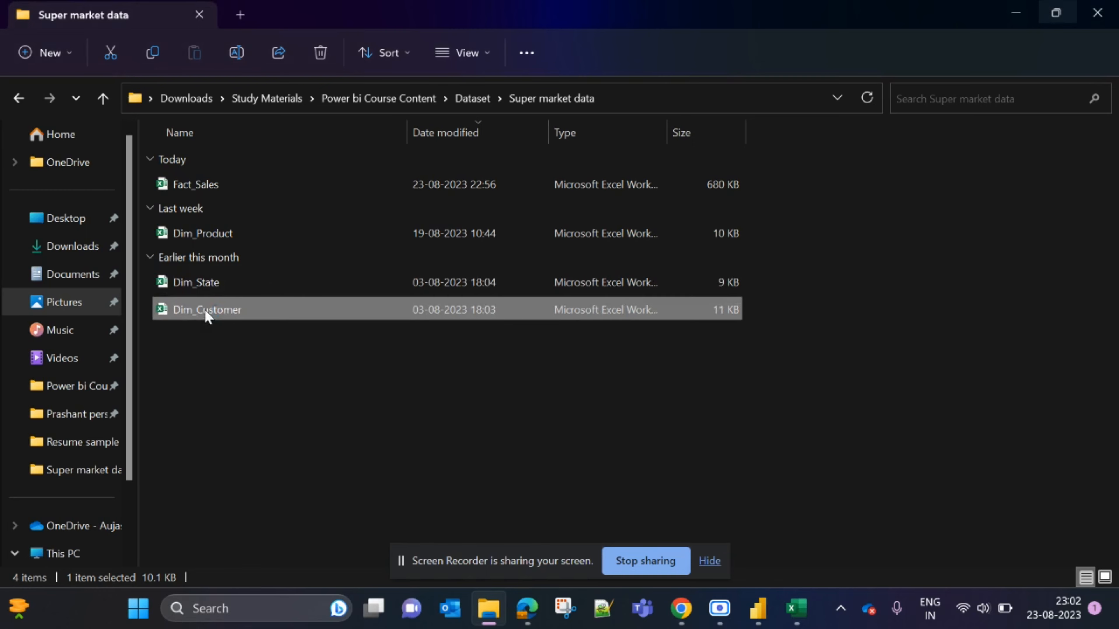
pyautogui.doubleClick(205, 310)
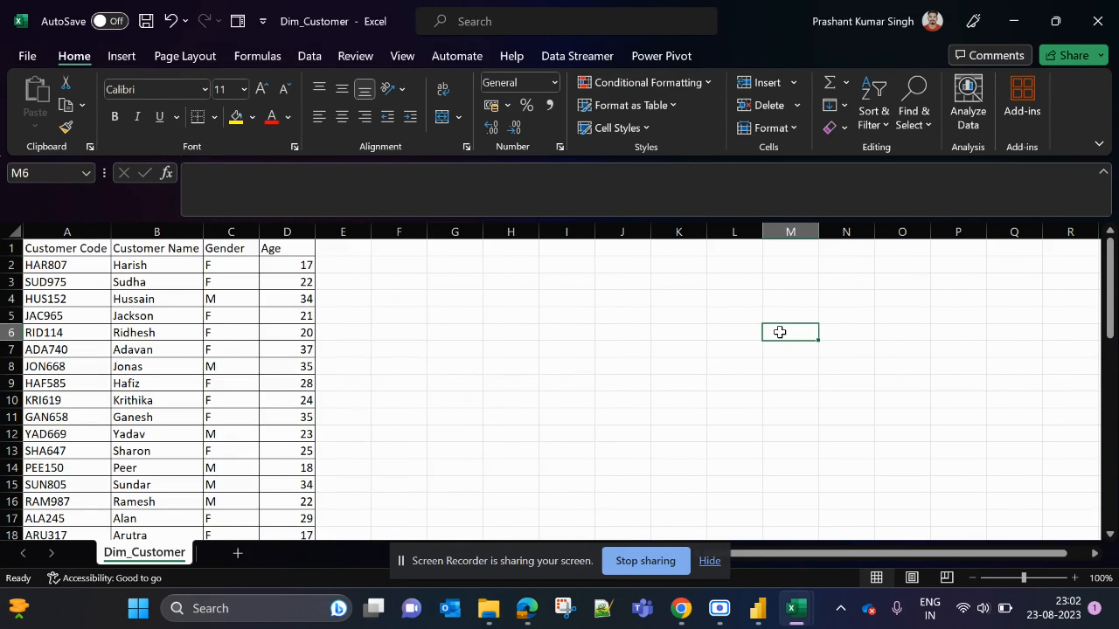
# Review the Customer Code, Customer Name, Gender and Age columns, checking the first customer's name against the gender entry
pyautogui.moveTo(77, 265); pyautogui.dragTo(53, 367)
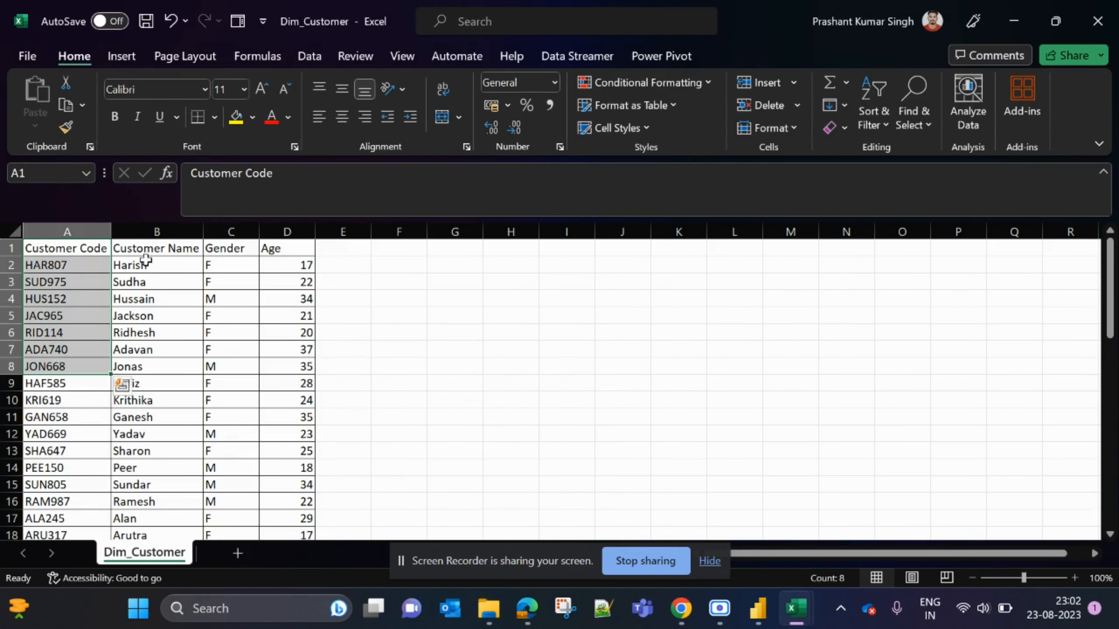
pyautogui.moveTo(132, 265); pyautogui.dragTo(132, 417)
pyautogui.moveTo(238, 248); pyautogui.dragTo(236, 369)
pyautogui.moveTo(286, 265); pyautogui.dragTo(287, 349)
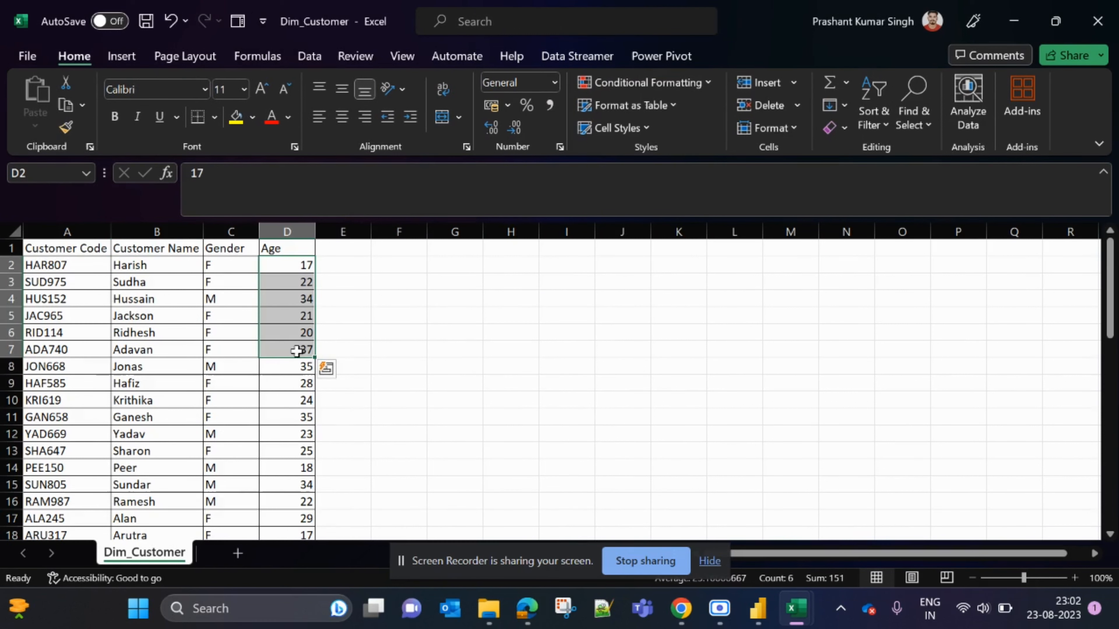
pyautogui.click(145, 265)
pyautogui.click(210, 265)
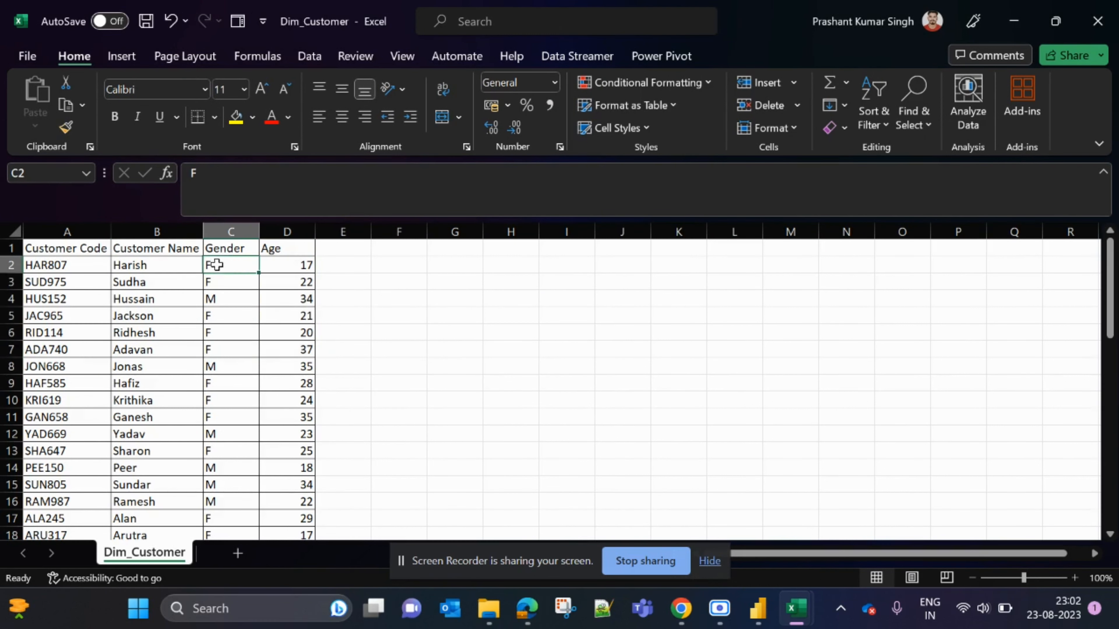
pyautogui.click(384, 265)
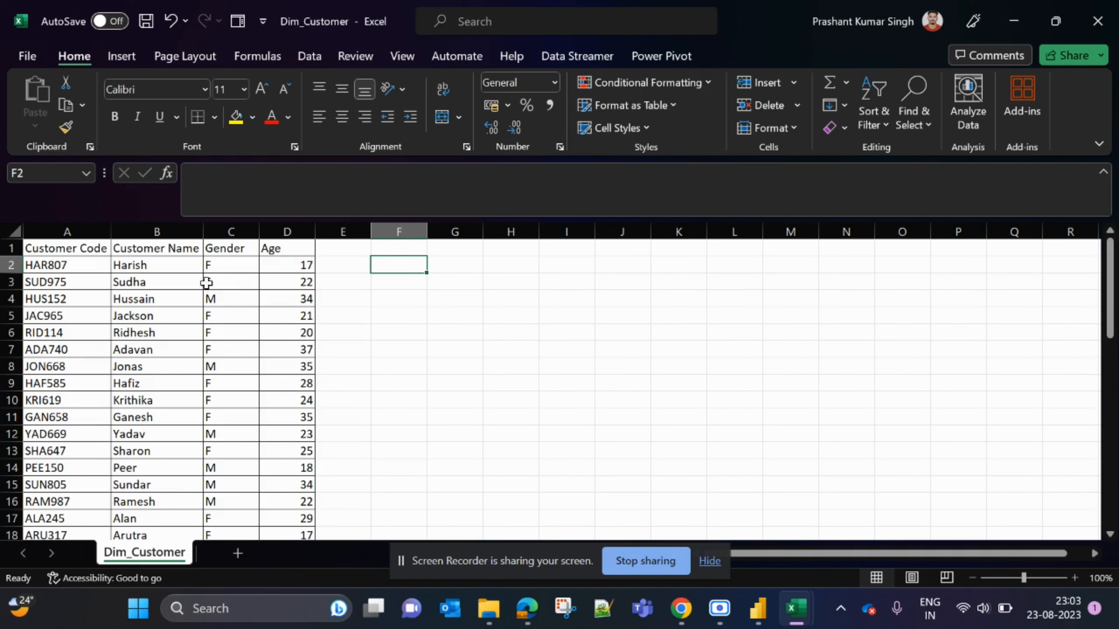
pyautogui.click(143, 269)
pyautogui.click(215, 269)
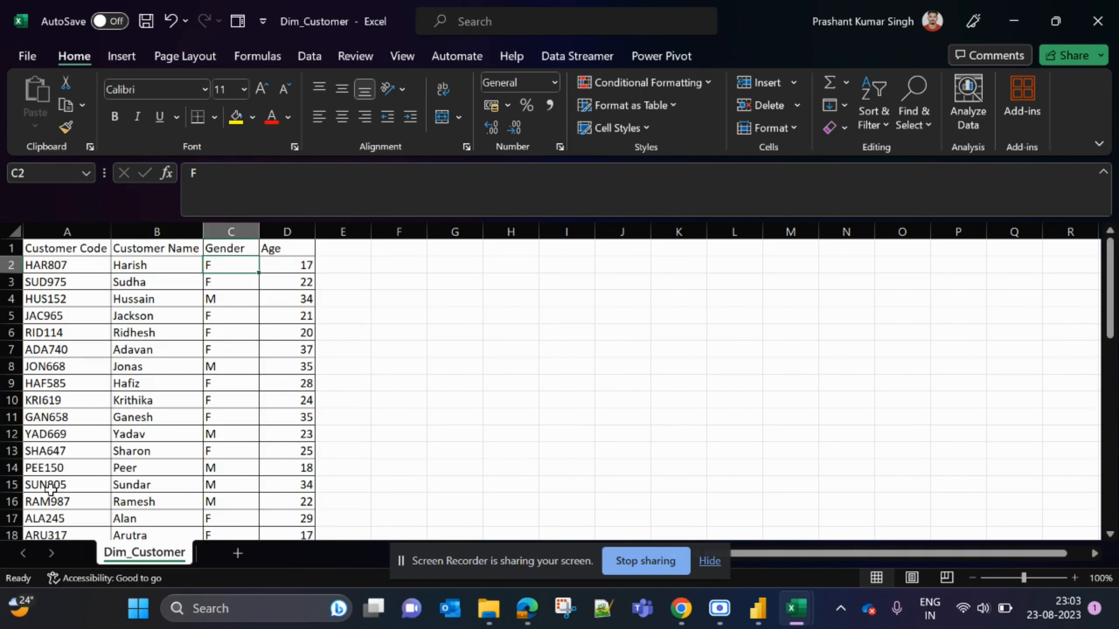
pyautogui.click(412, 313)
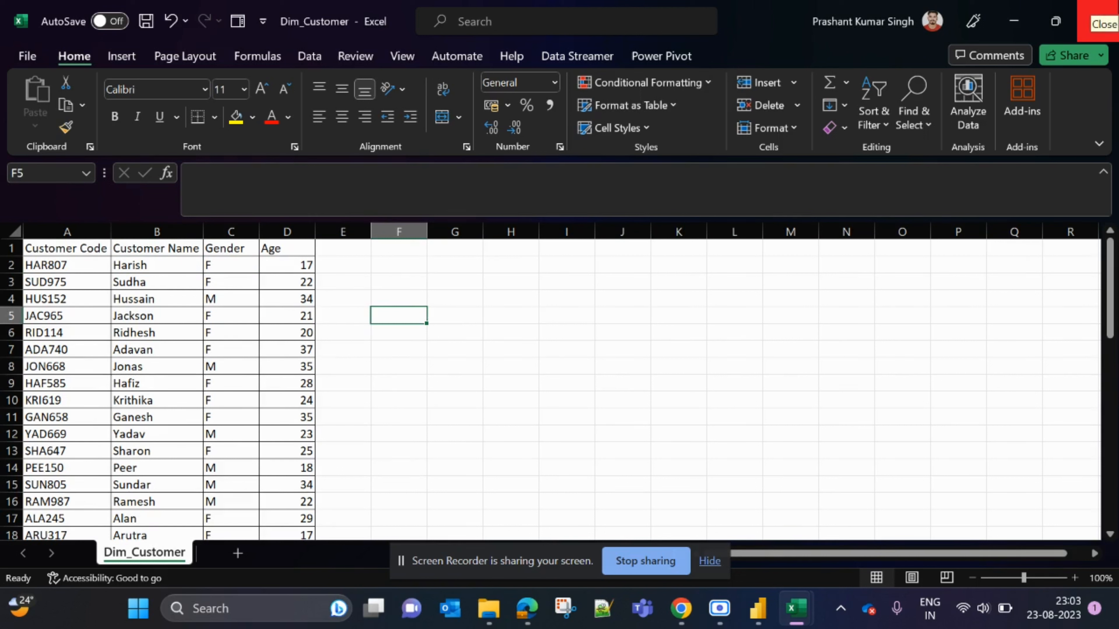
# Close the Dim_Customer workbook and close Fact_Sales without saving its changes
pyautogui.click(1097, 19)
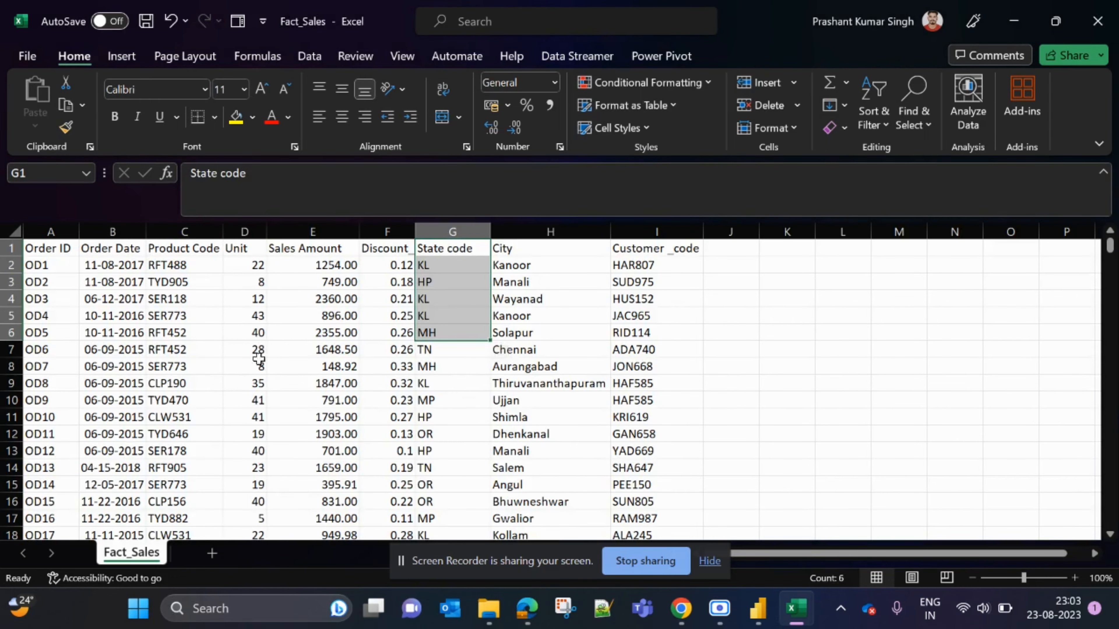
pyautogui.click(875, 295)
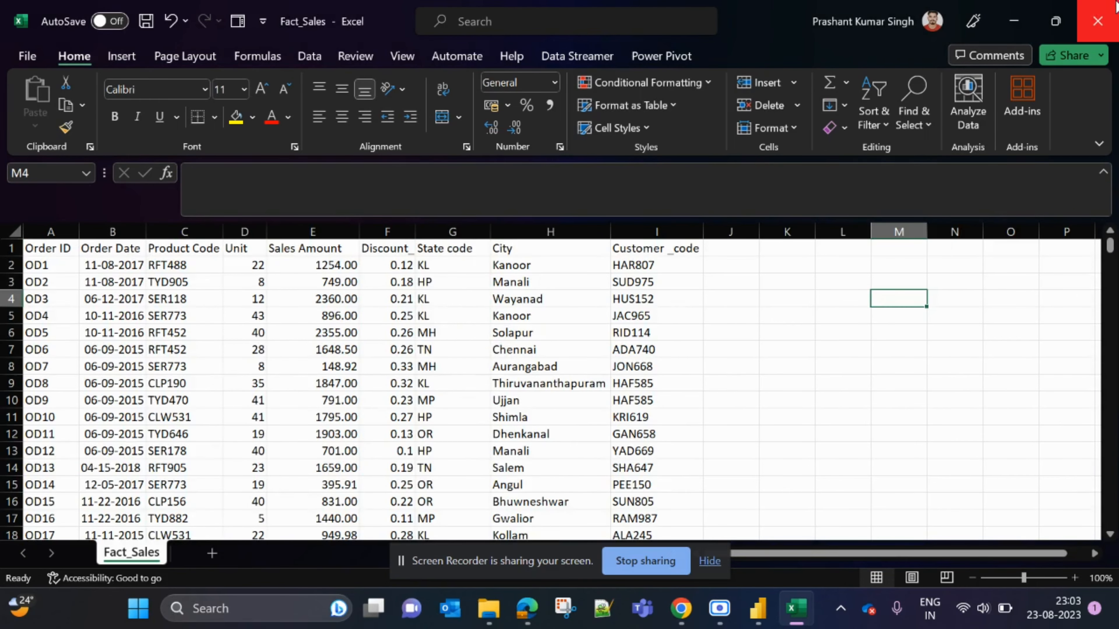
pyautogui.click(1111, 5)
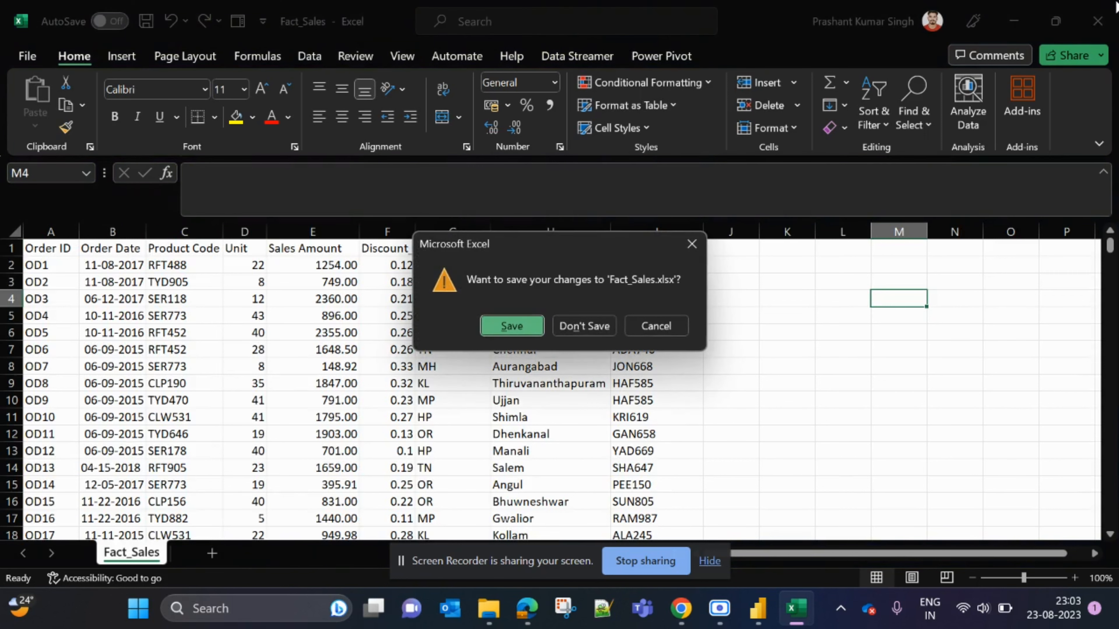
pyautogui.click(601, 327)
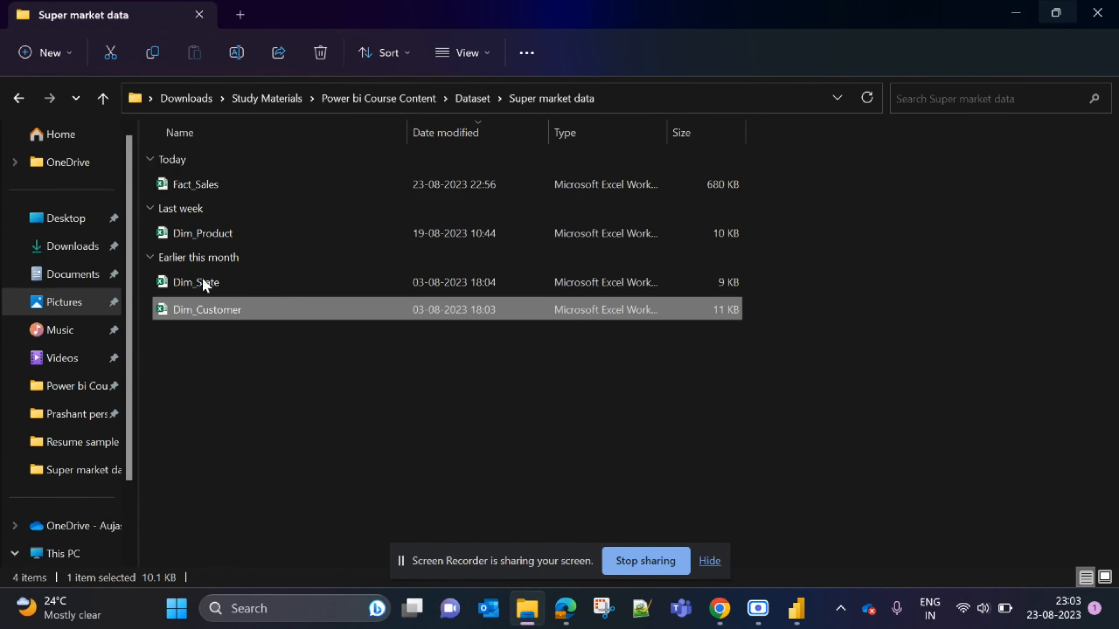
# Go up to the Dataset folder and check which files the Super market data folder contains
pyautogui.click(472, 100)
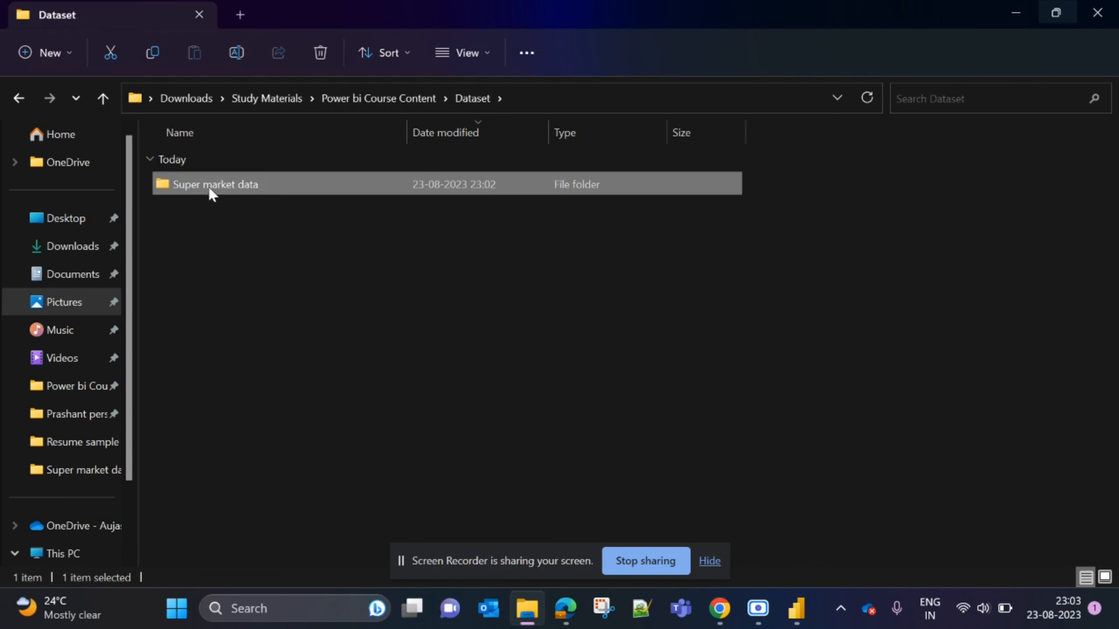
pyautogui.moveTo(235, 185)
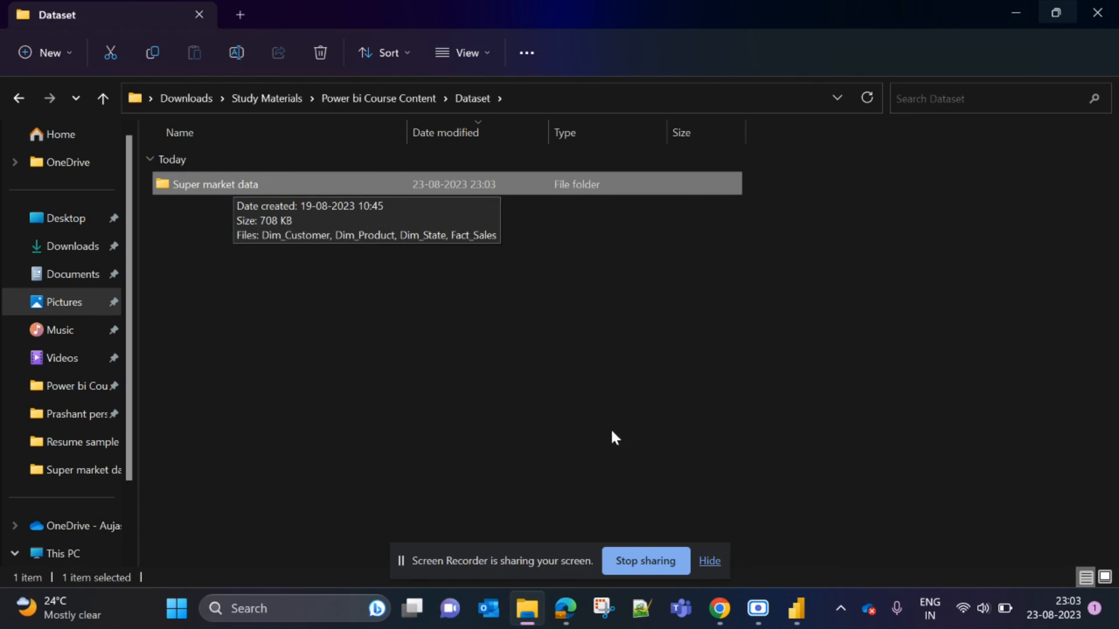
# Switch to Power BI Desktop and open the Get Data dialog with the full list of data sources
pyautogui.click(795, 609)
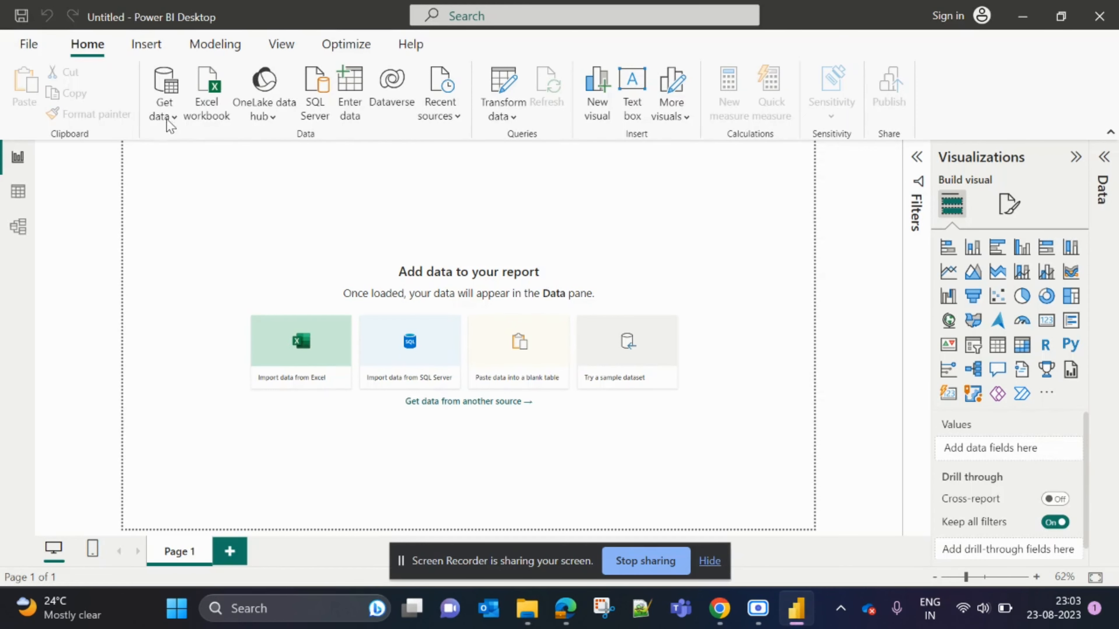
pyautogui.click(164, 110)
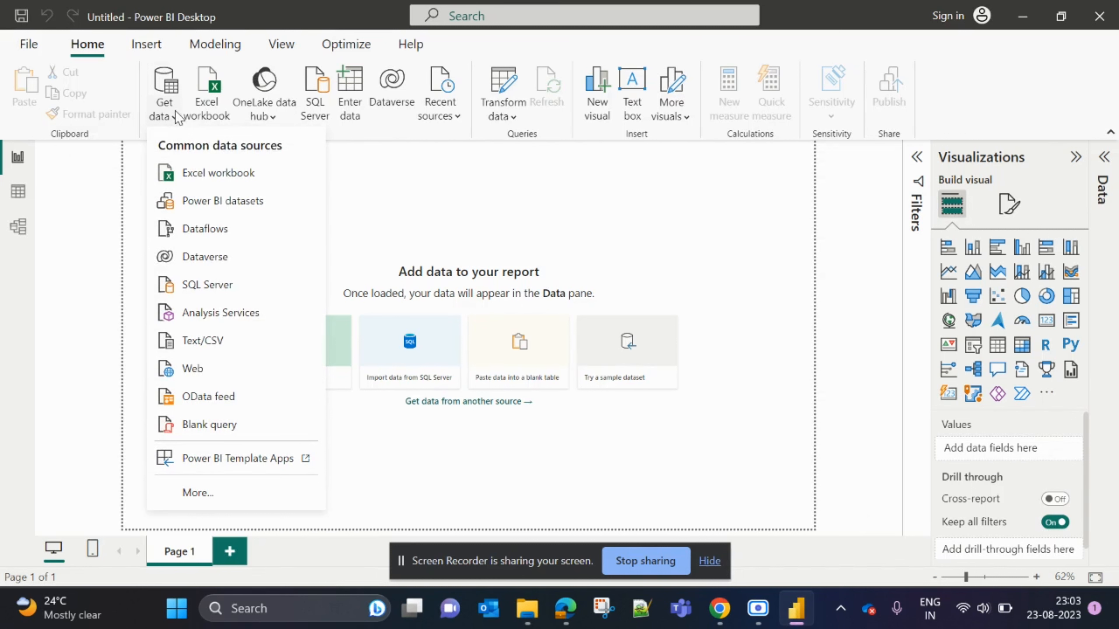
pyautogui.click(218, 493)
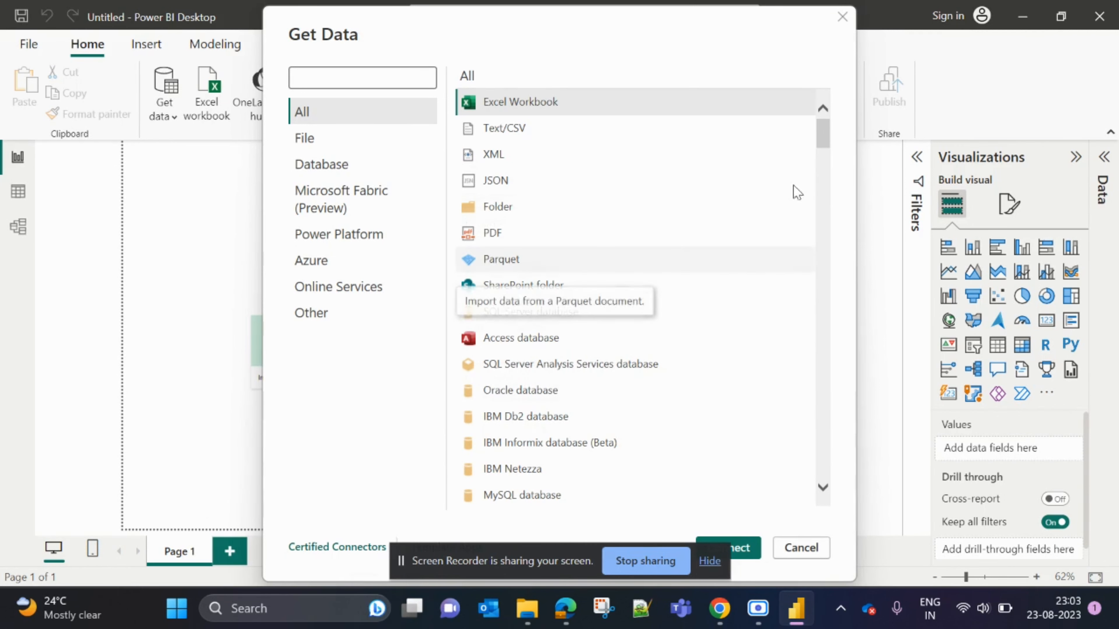
# Look through the full list of available data sources in the Get Data dialog and close it
pyautogui.moveTo(821, 132); pyautogui.dragTo(841, 261)
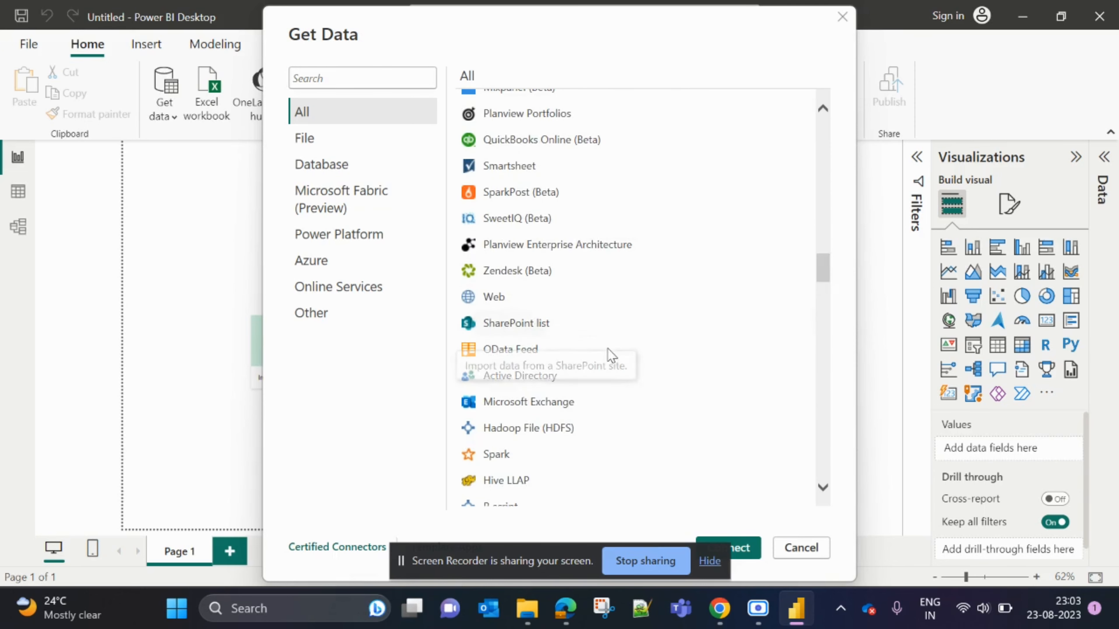
pyautogui.scroll(-3, 573, 331)
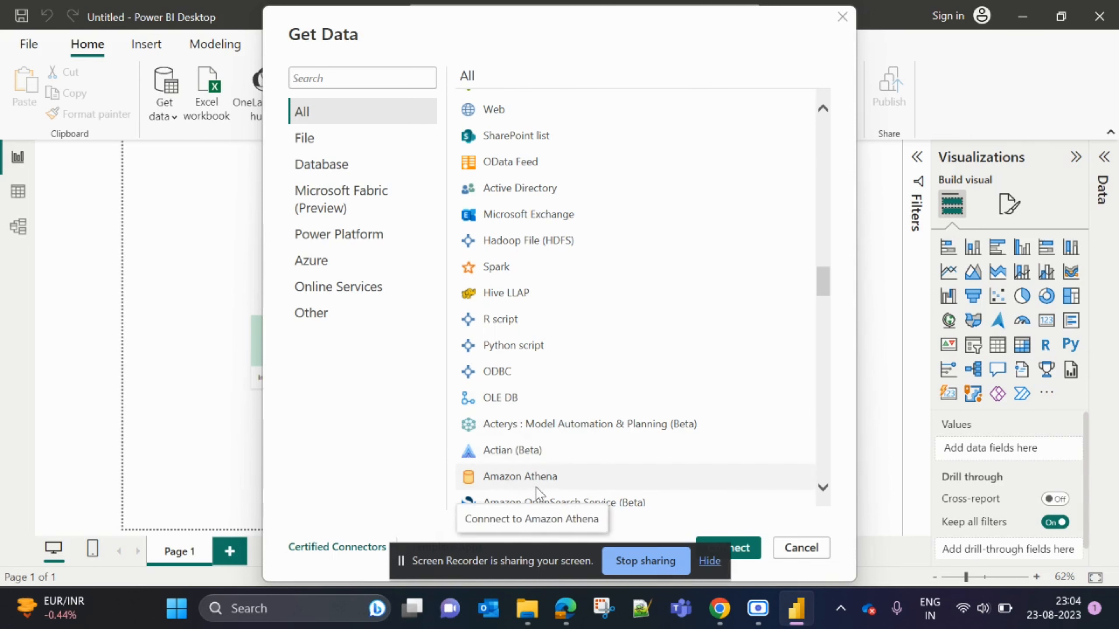
pyautogui.scroll(4, 560, 396)
pyautogui.scroll(3, 534, 253)
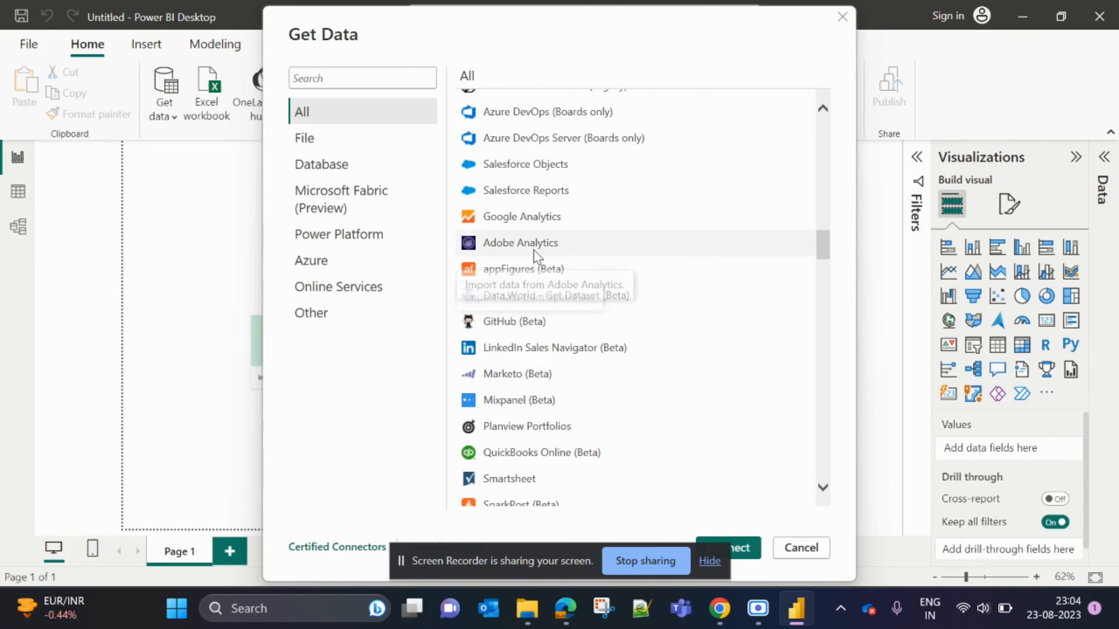
pyautogui.scroll(5, 563, 240)
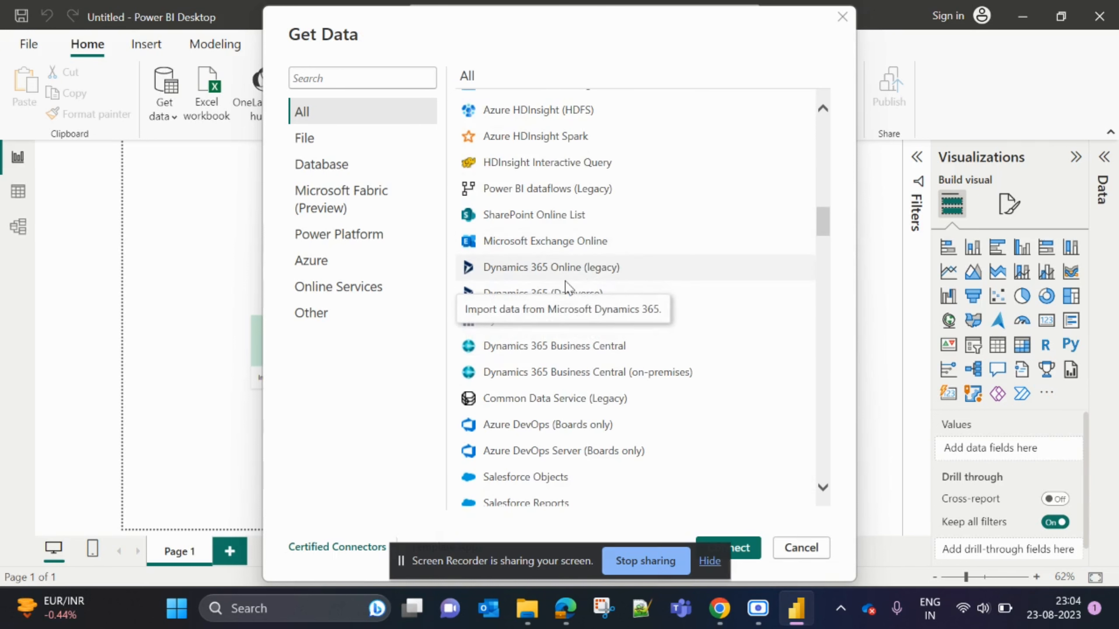
pyautogui.scroll(7, 548, 309)
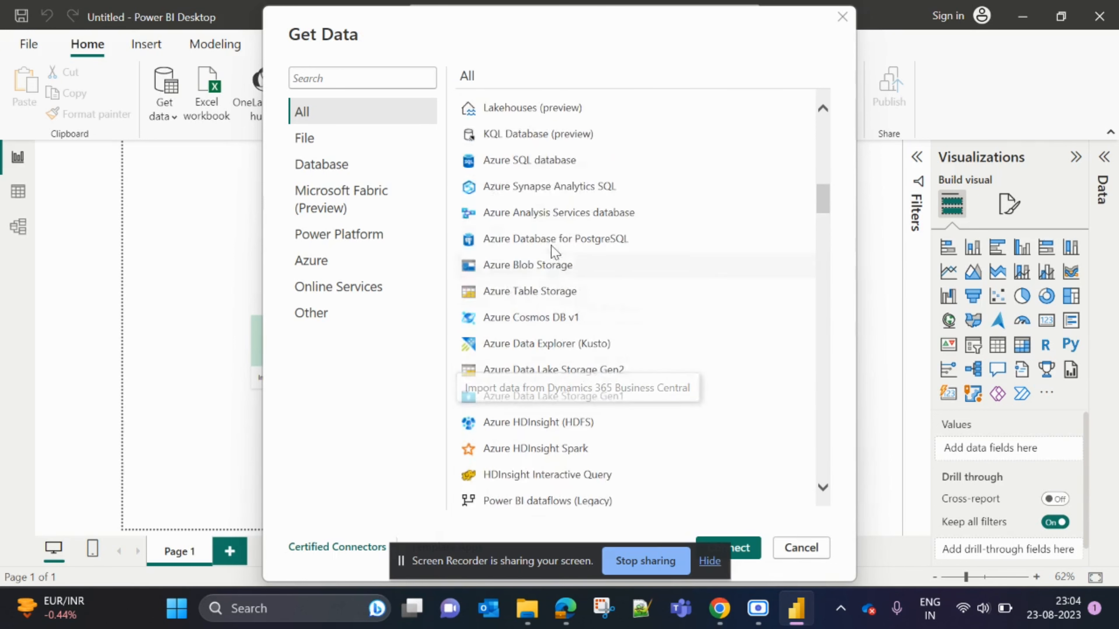
pyautogui.scroll(8, 551, 250)
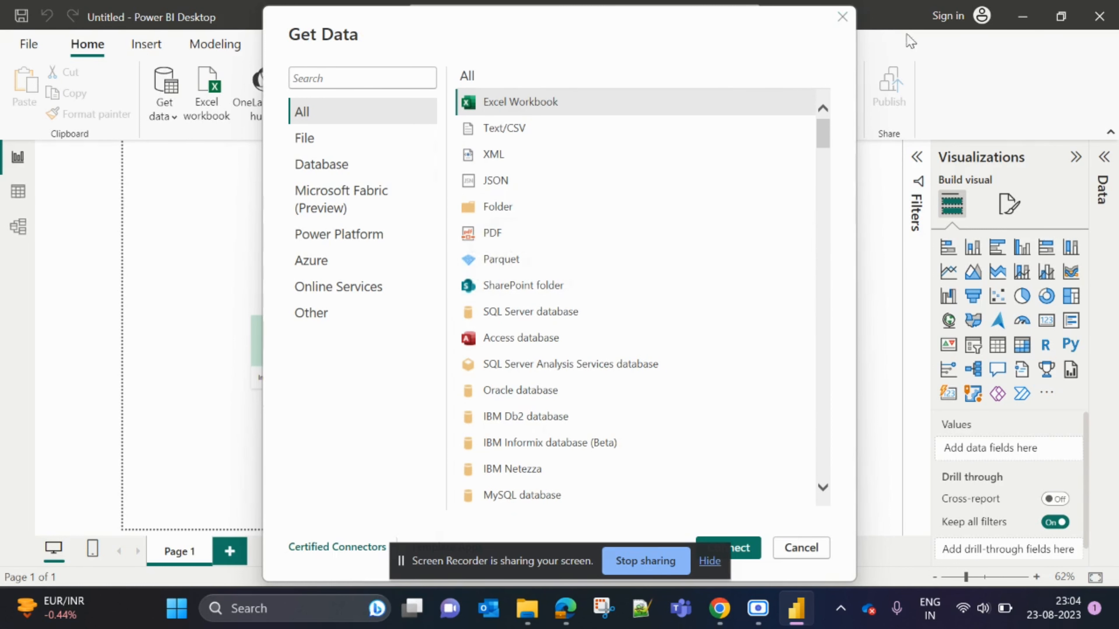
pyautogui.click(843, 17)
# Reopen the full list of data sources and connect to the Folder source
pyautogui.click(162, 118)
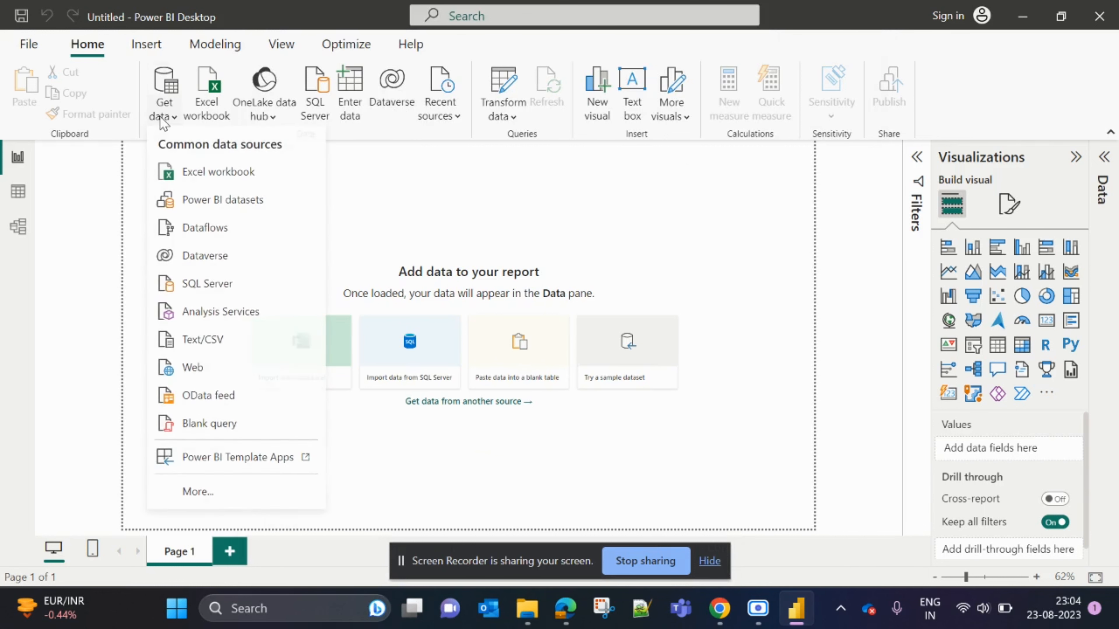
pyautogui.click(196, 493)
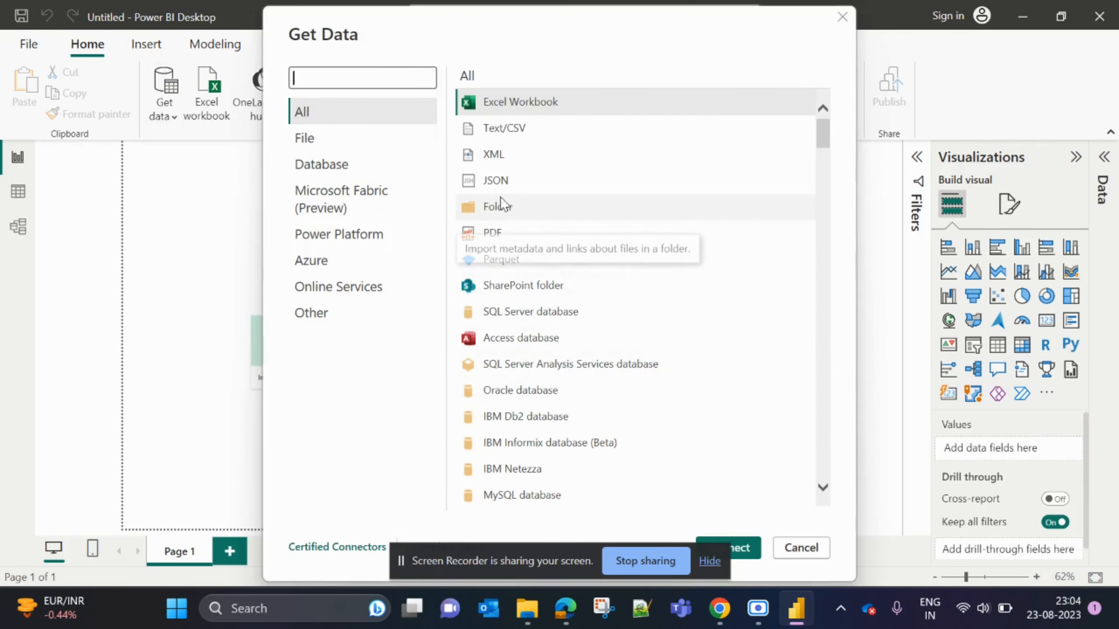
pyautogui.click(500, 211)
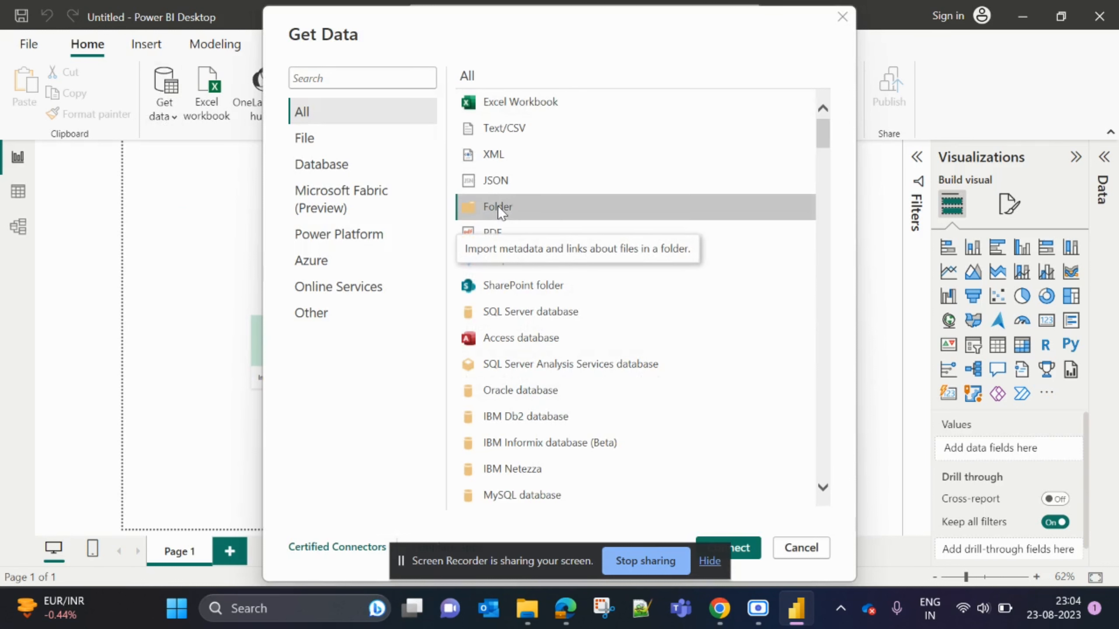
pyautogui.click(748, 553)
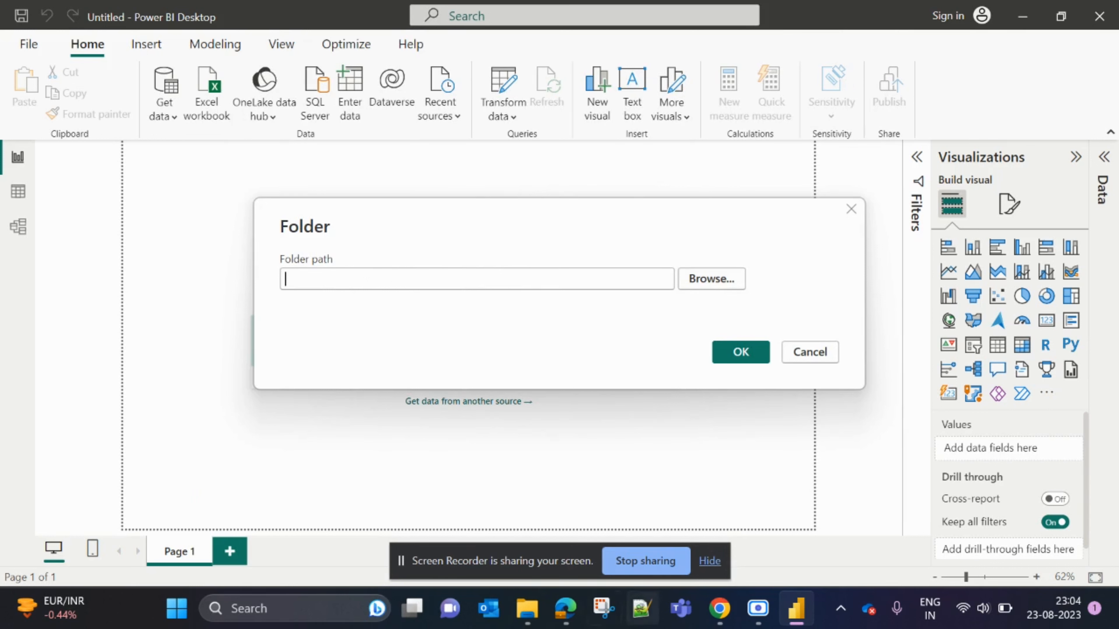
# Copy the path of the Super market data folder in File Explorer and paste it as Power BI's folder path
pyautogui.click(524, 622)
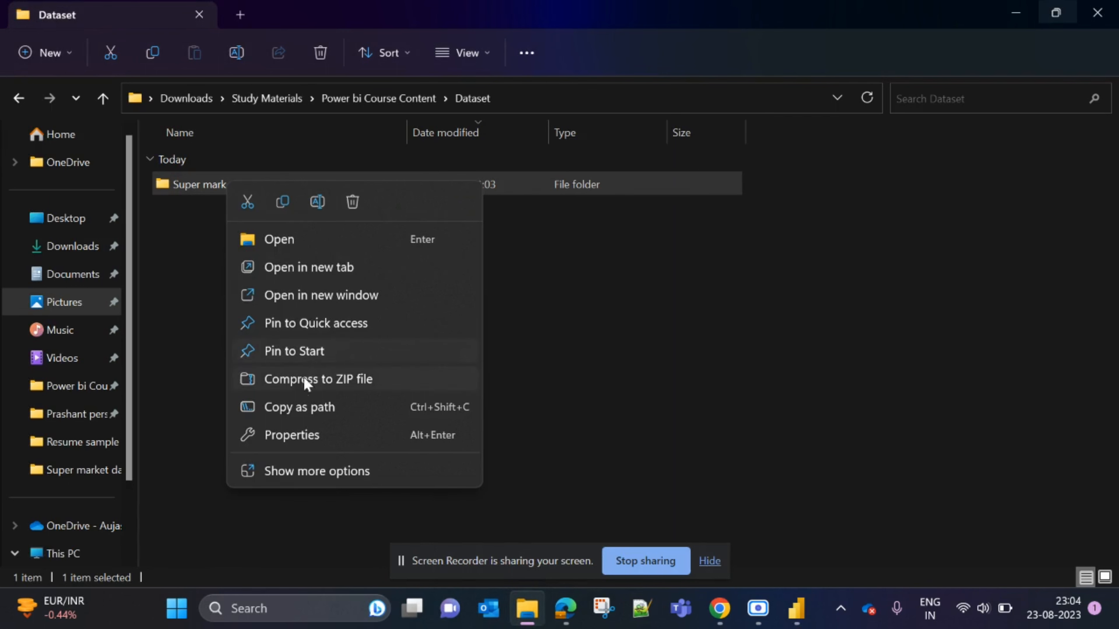
pyautogui.click(292, 411)
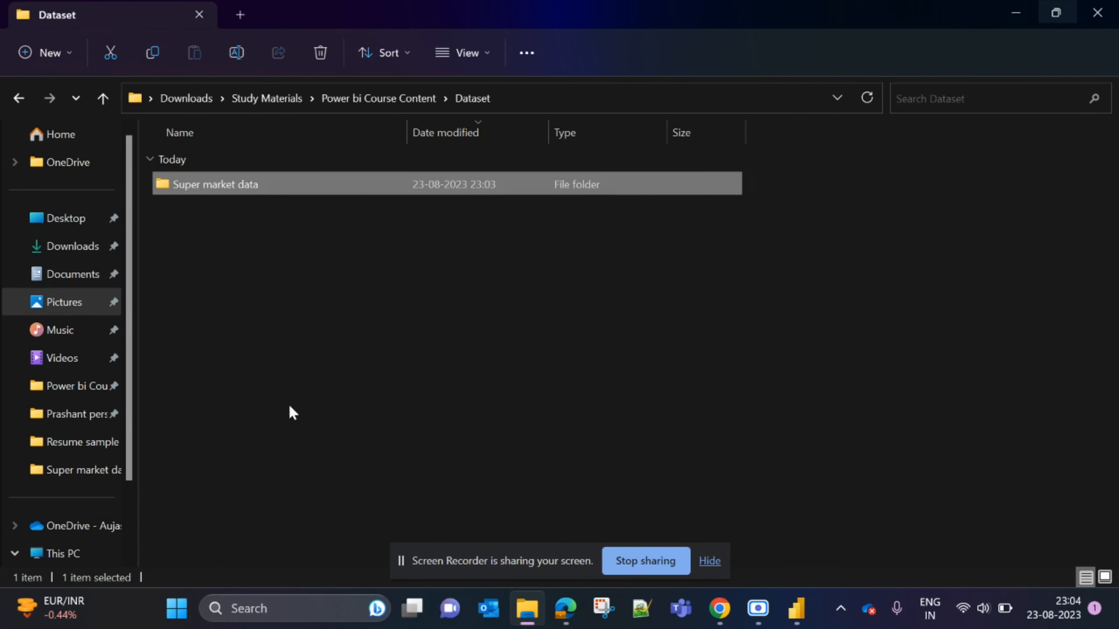
pyautogui.hotkey('alt', 'Tab')
pyautogui.click(348, 278)
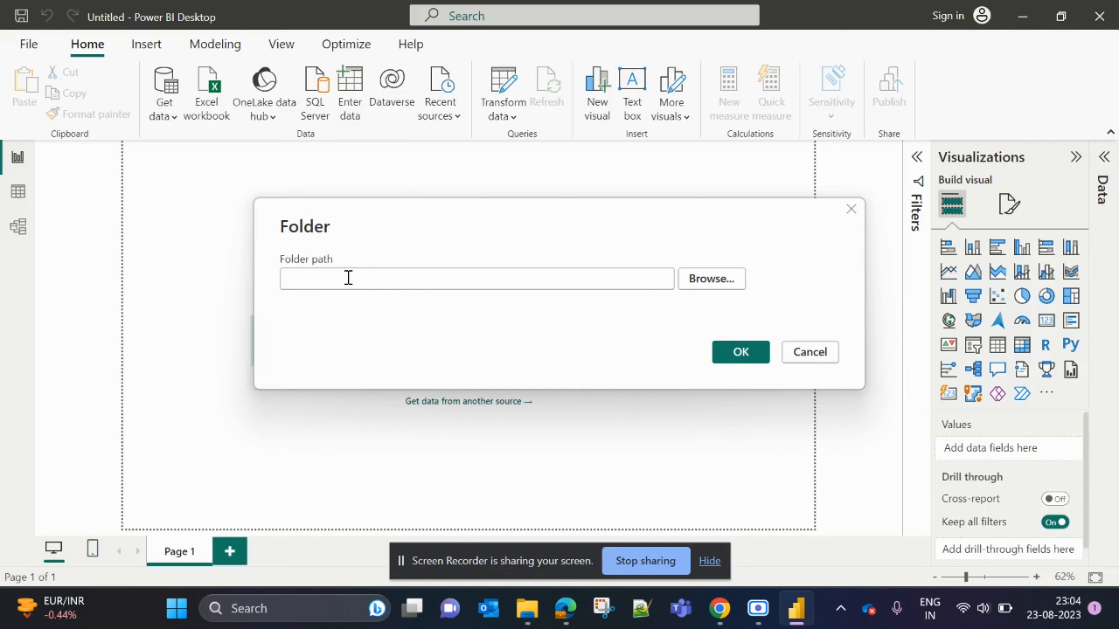
pyautogui.hotkey('ctrl', 'v')
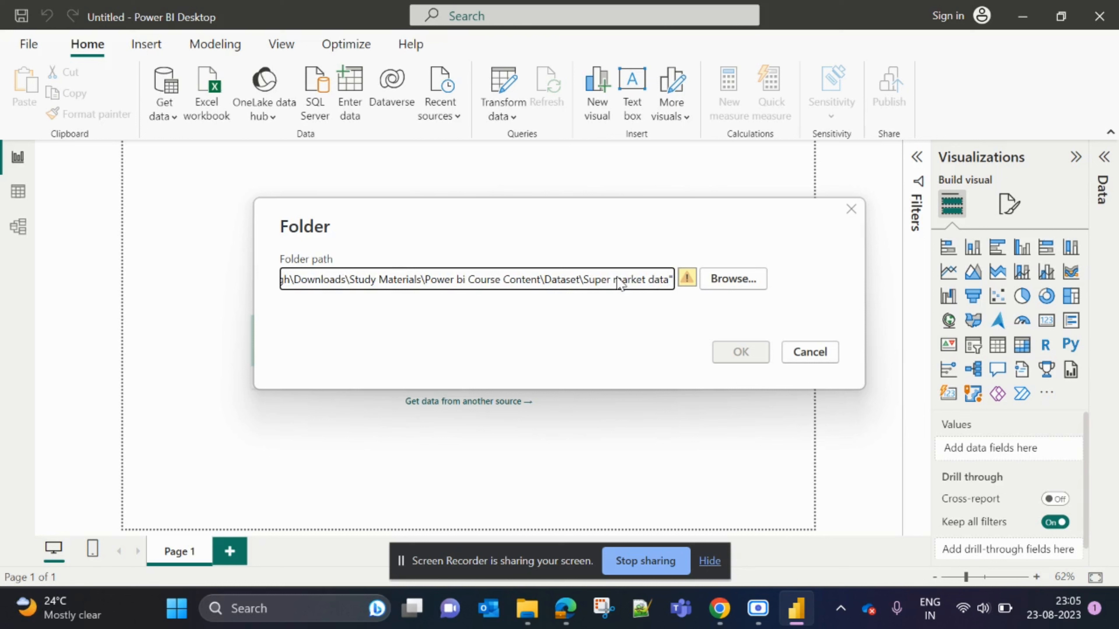
# Remove the quotation marks at both ends of the pasted folder path, confirm it and dismiss the file preview
pyautogui.press('BackSpace')
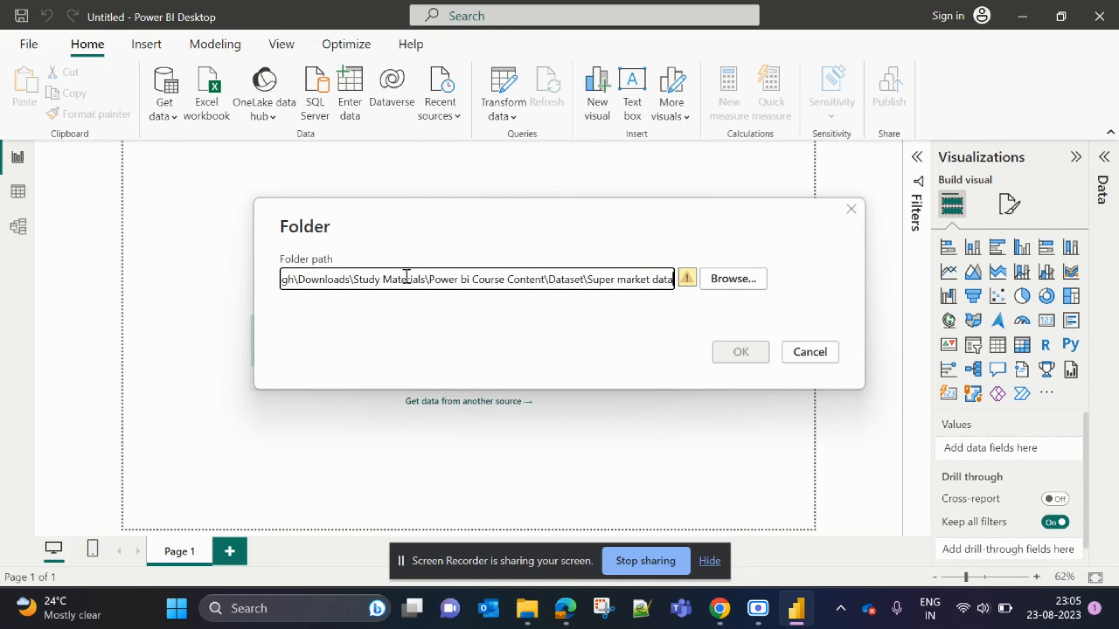
pyautogui.click(375, 278)
pyautogui.press('Left')
pyautogui.press('Left')
pyautogui.press('Left')
pyautogui.press('Left')
pyautogui.press('Left')
pyautogui.press('Left')
pyautogui.press('Left')
pyautogui.press('Left')
pyautogui.press('Left')
pyautogui.press('Left')
pyautogui.press('Left')
pyautogui.press('Left')
pyautogui.press('Left')
pyautogui.press('Left')
pyautogui.press('Left')
pyautogui.press('Left')
pyautogui.press('Left')
pyautogui.press('Left')
pyautogui.press('Left')
pyautogui.press('Left')
pyautogui.press('Left')
pyautogui.press('Left')
pyautogui.press('Left')
pyautogui.press('Left')
pyautogui.press('Left')
pyautogui.press('Left')
pyautogui.press('Left')
pyautogui.press('Left')
pyautogui.press('Left')
pyautogui.press('Left')
pyautogui.press('Left')
pyautogui.press('Left')
pyautogui.press('Left')
pyautogui.press('Left')
pyautogui.press('Left')
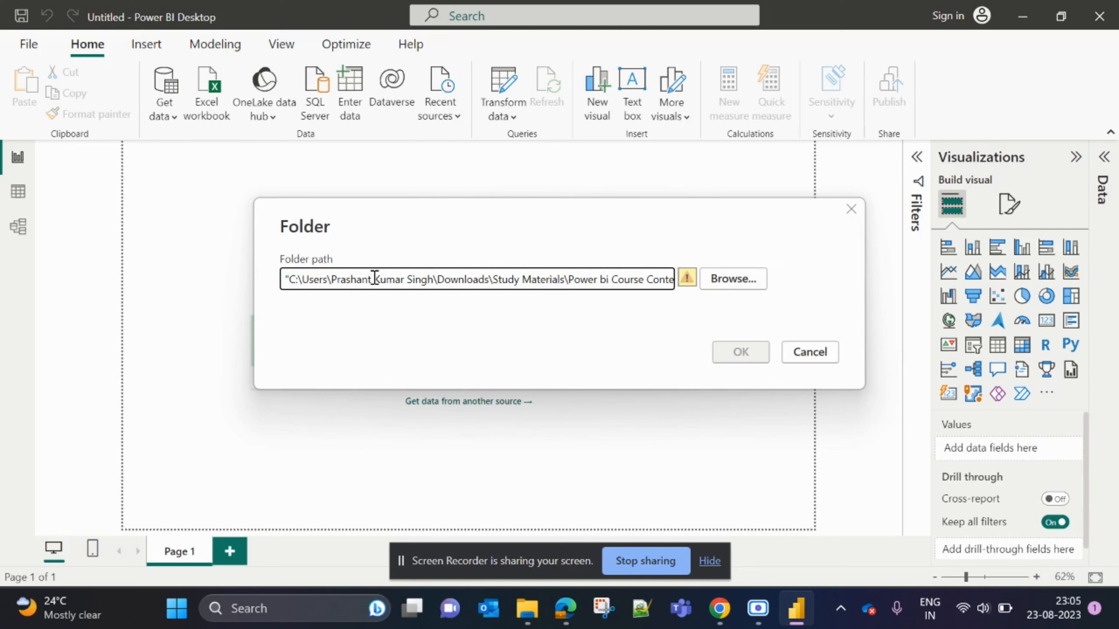
pyautogui.press('Delete')
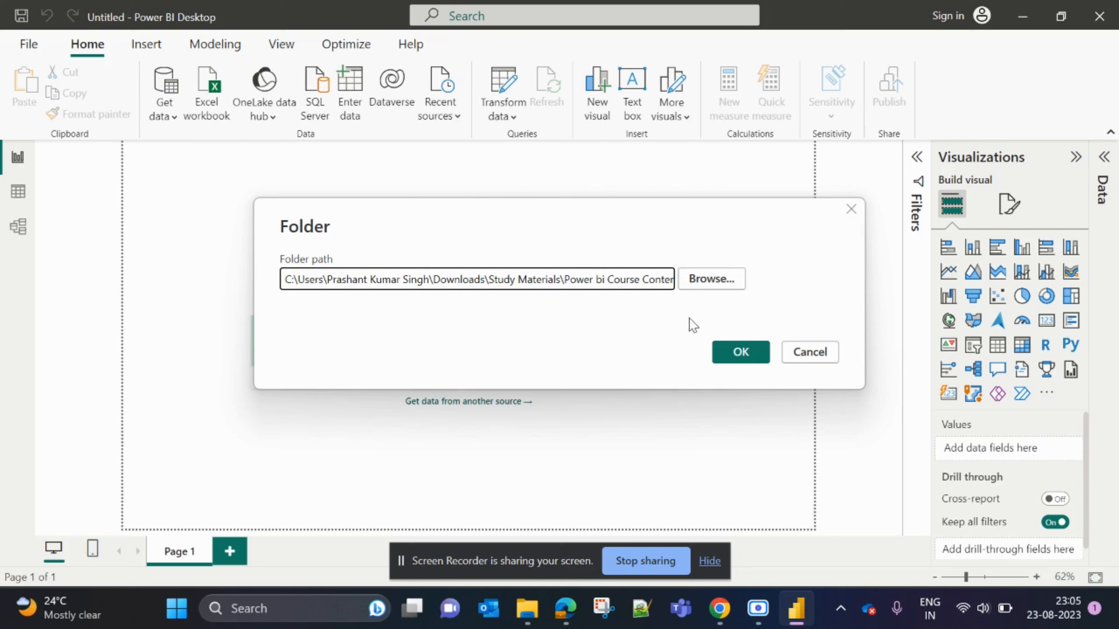
pyautogui.click(744, 352)
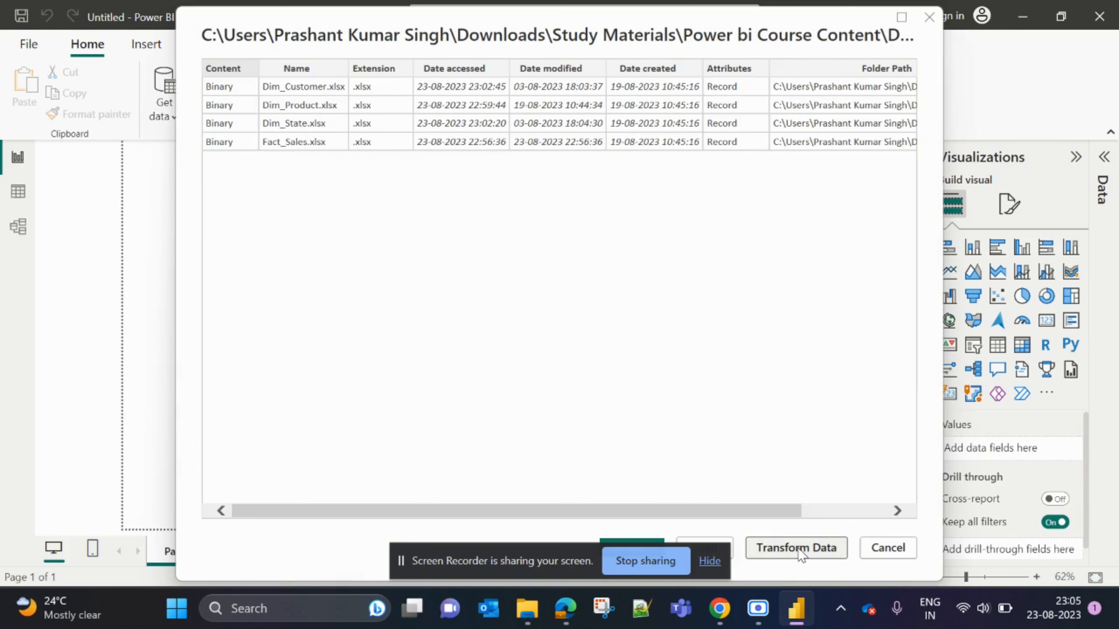
pyautogui.click(930, 18)
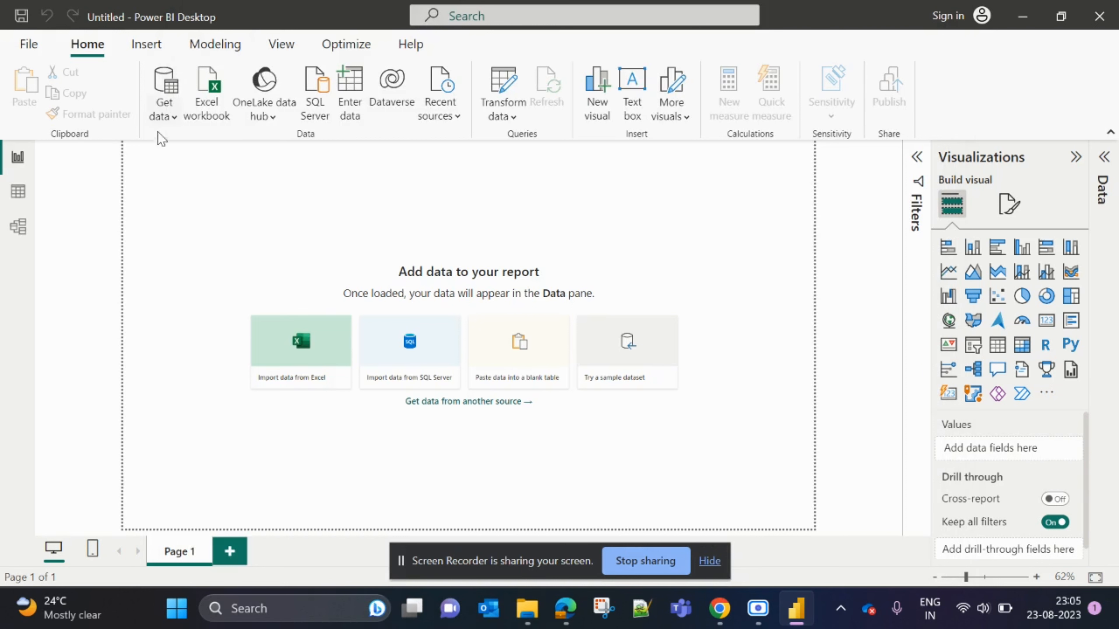
# Start another Folder connection from the full list of data sources
pyautogui.click(174, 118)
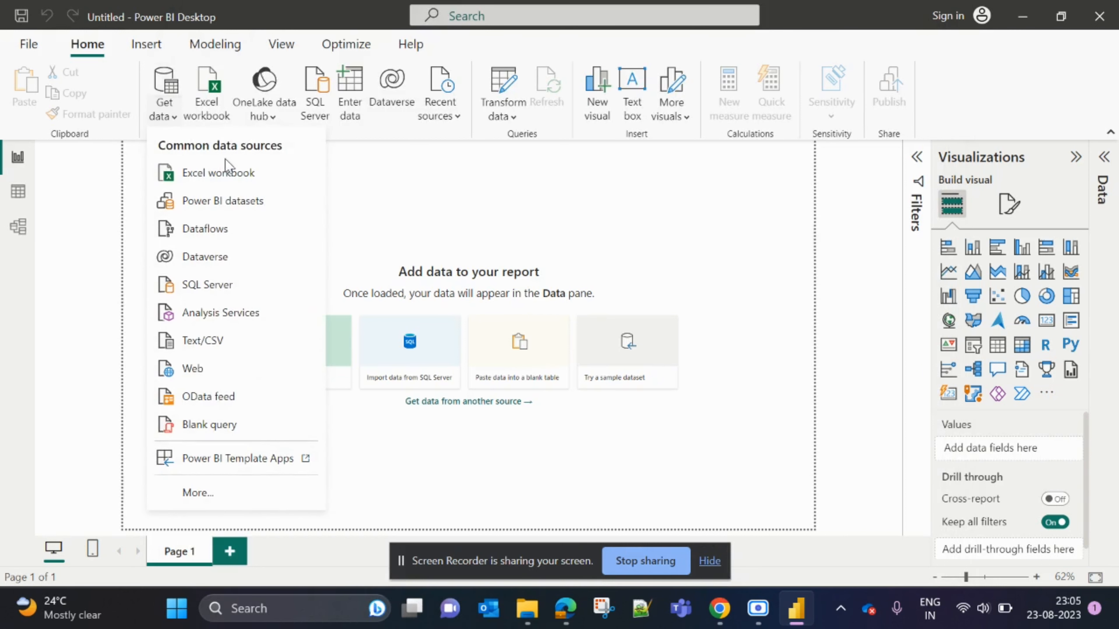
pyautogui.click(197, 494)
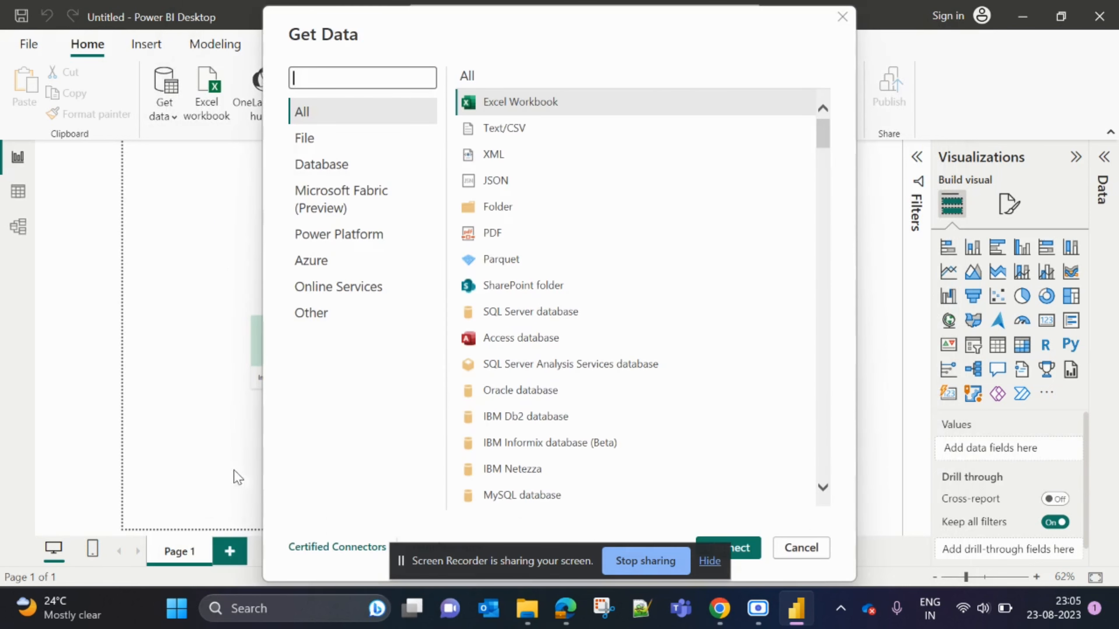
pyautogui.click(518, 211)
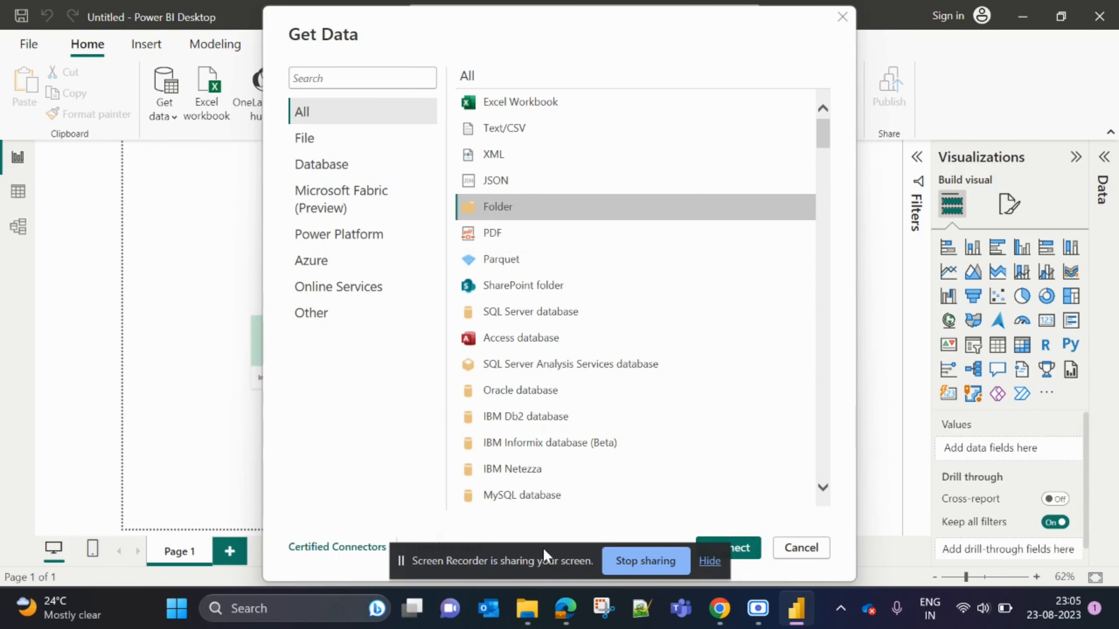
pyautogui.click(734, 550)
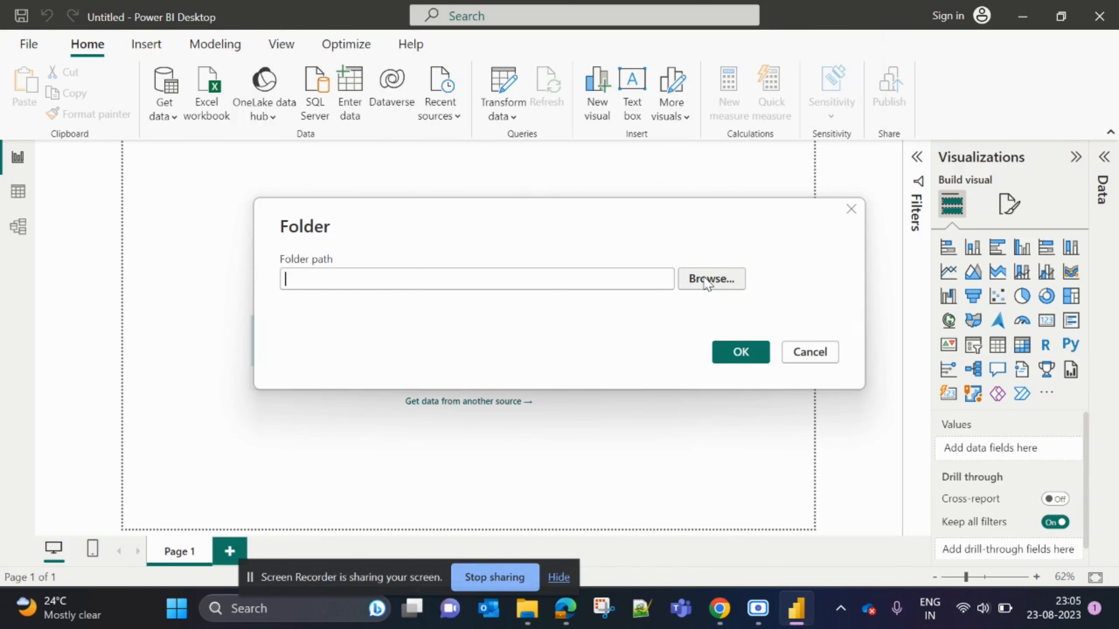
# Browse to Super market data under Downloads, Study Materials, Power bi Course Content, Dataset, and open the folder's files with Transform Data
pyautogui.click(707, 282)
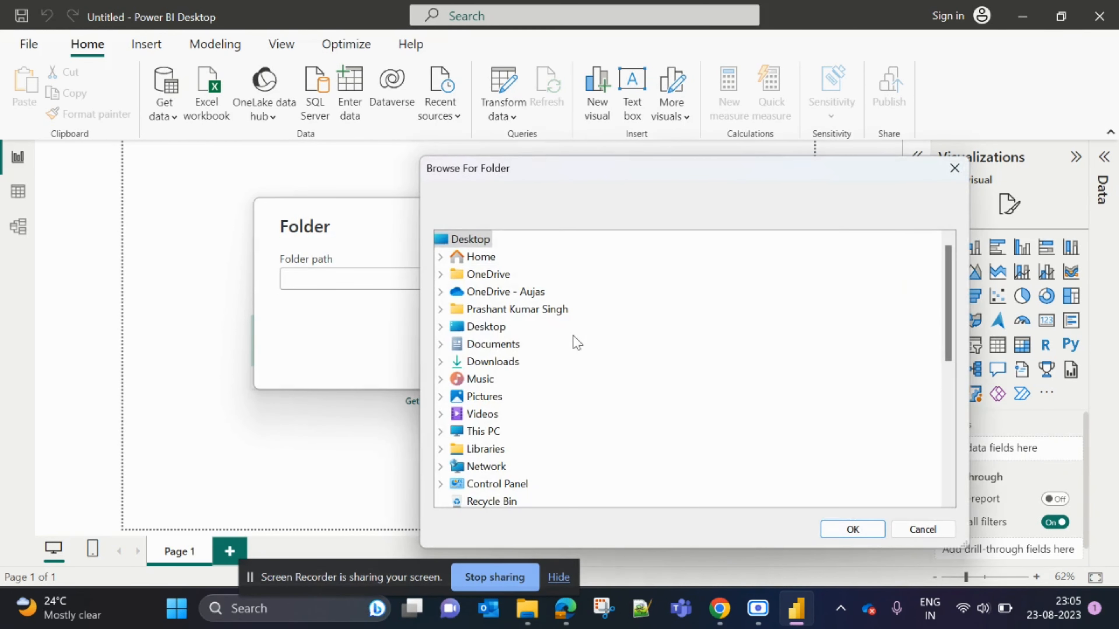
pyautogui.doubleClick(493, 362)
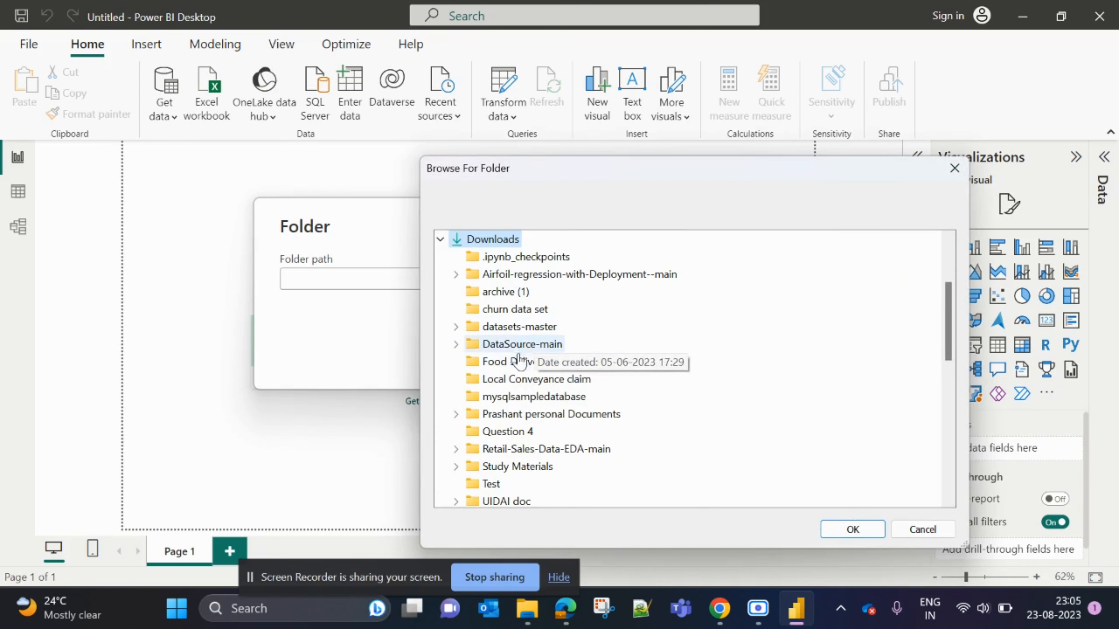
pyautogui.doubleClick(505, 468)
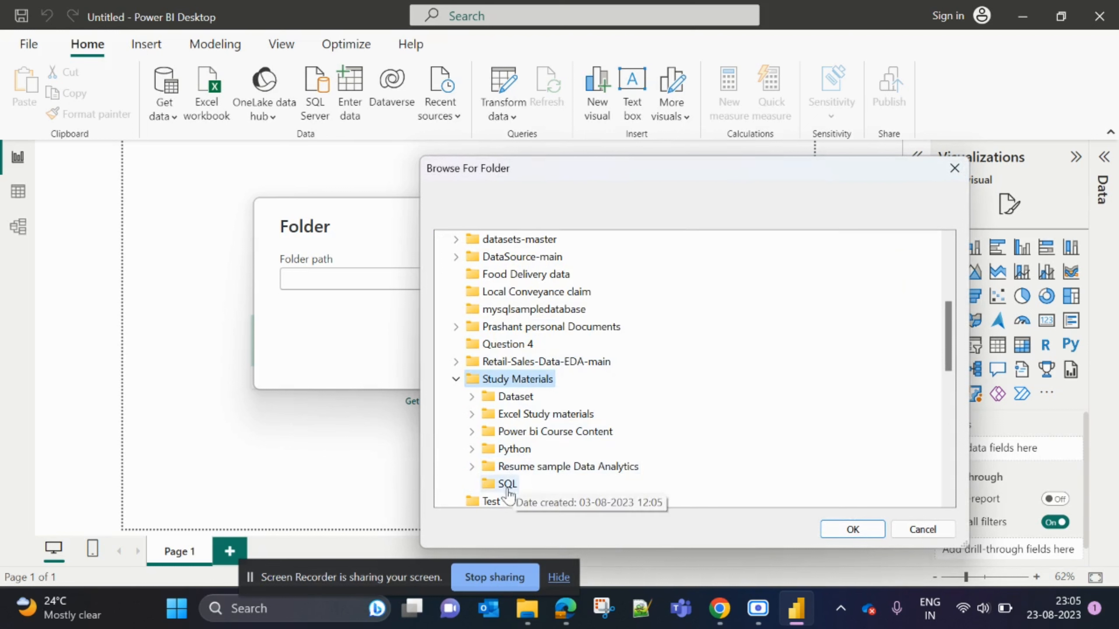
pyautogui.doubleClick(522, 432)
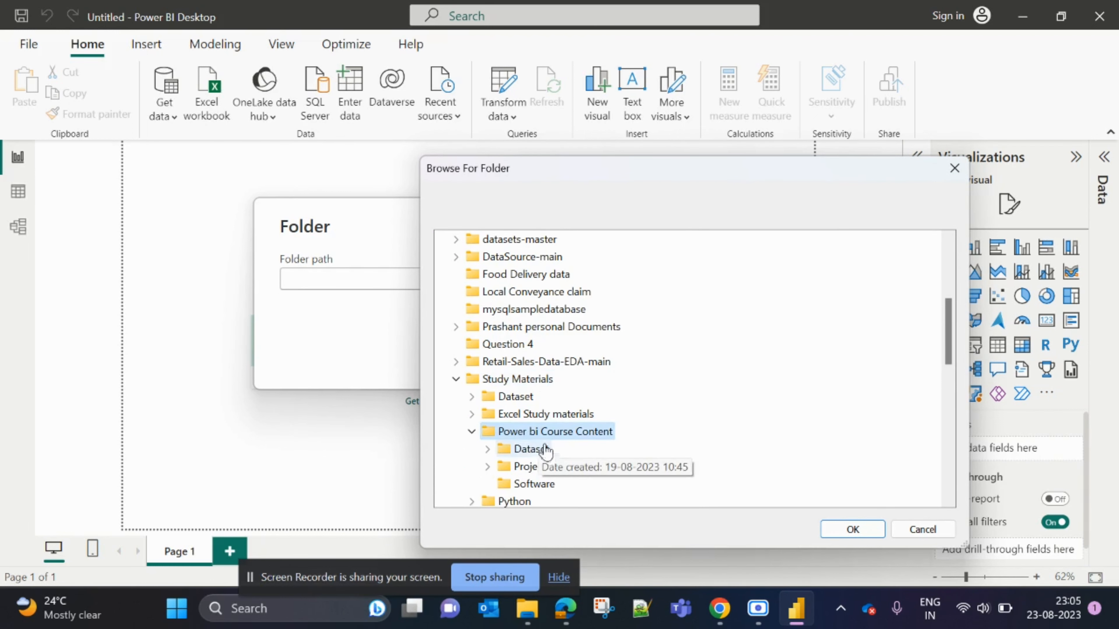
pyautogui.doubleClick(531, 449)
pyautogui.scroll(-2, 546, 412)
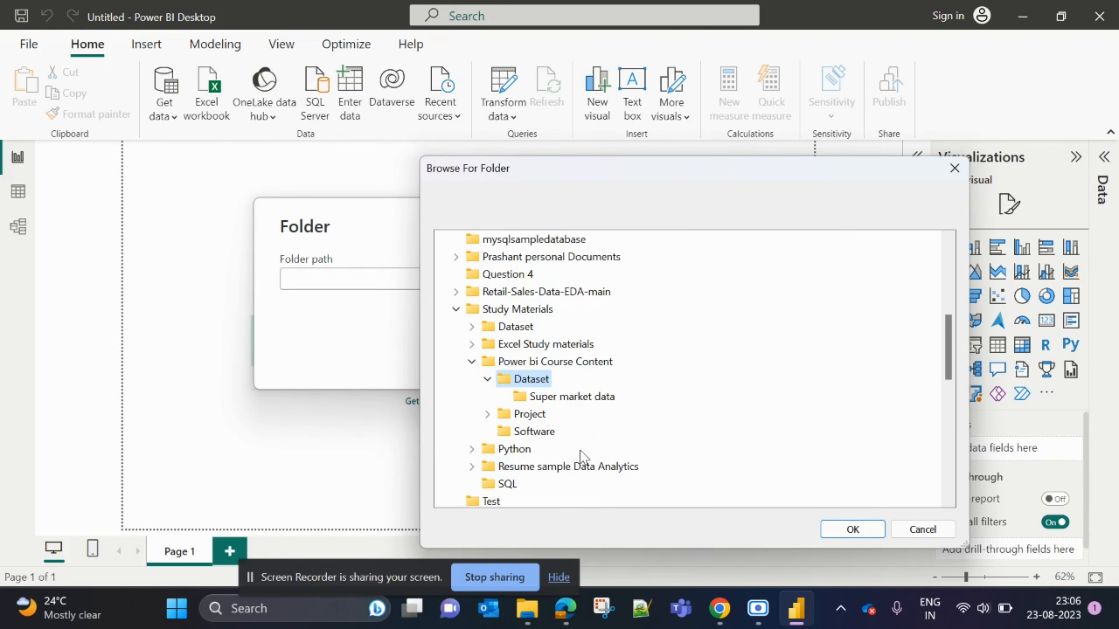
pyautogui.click(562, 398)
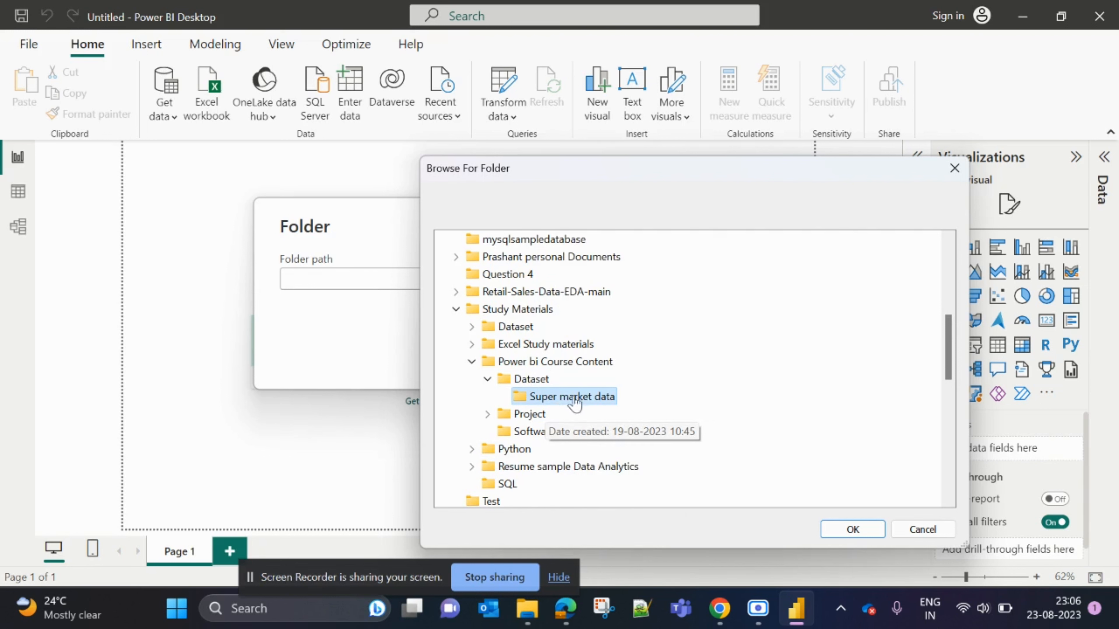
pyautogui.click(828, 537)
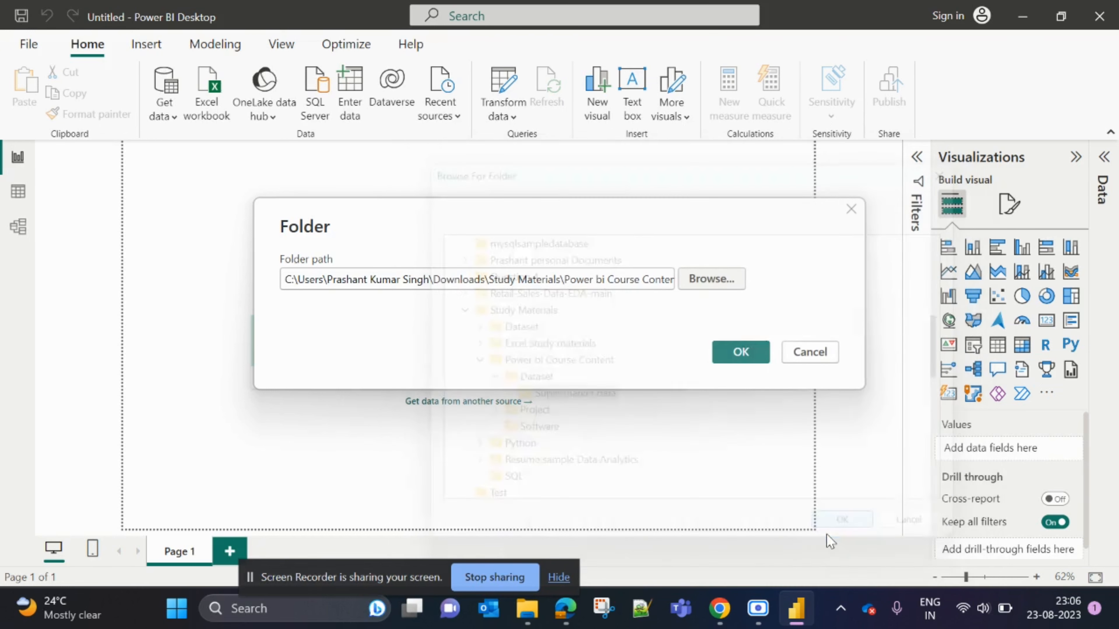
pyautogui.click(724, 352)
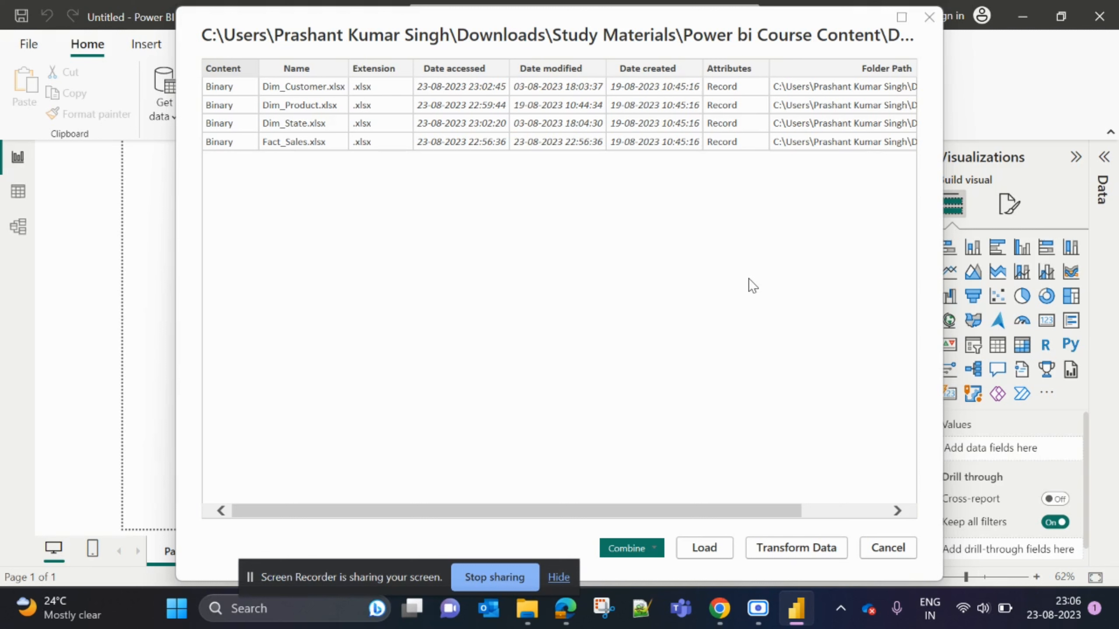
pyautogui.click(789, 553)
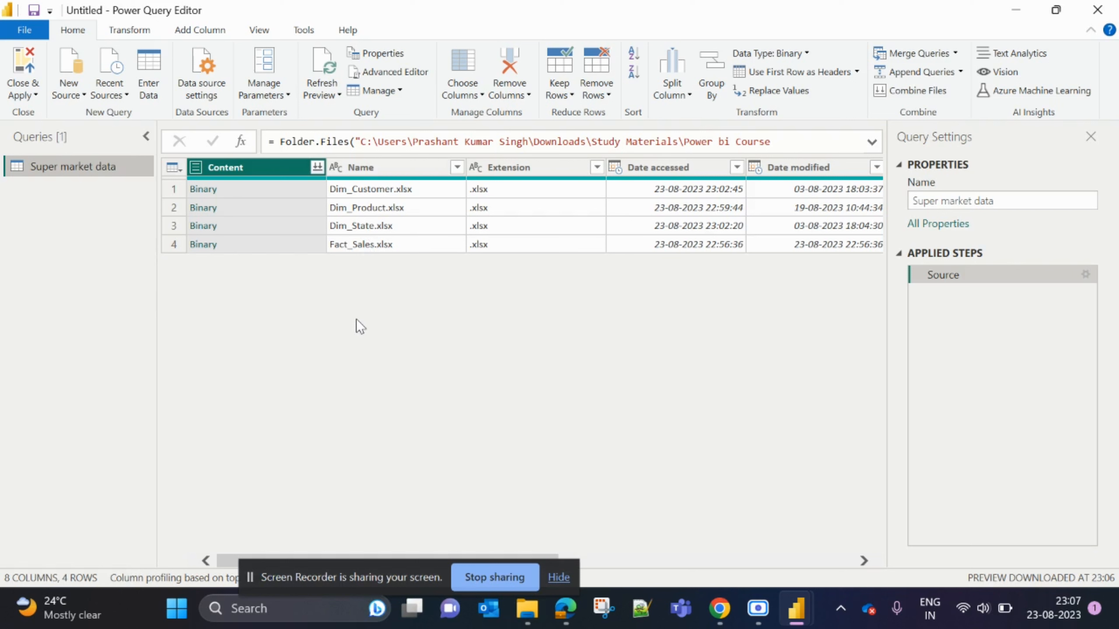
# Open the Dim_Customer.xlsx binary down to its sheet table, and delete the added applied steps back to Source
pyautogui.click(204, 190)
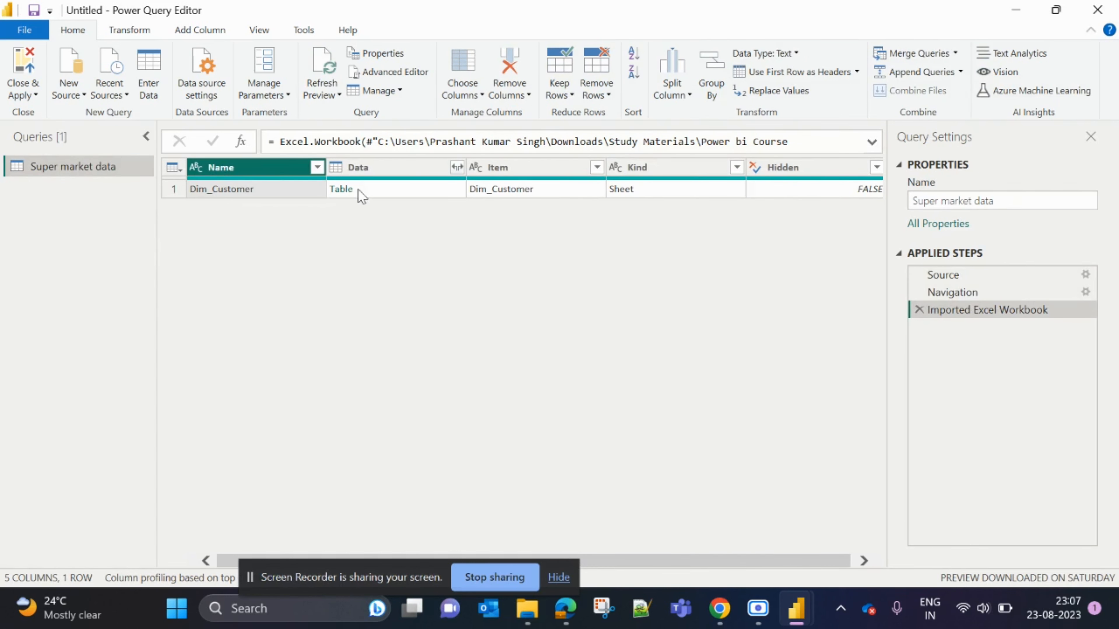
pyautogui.click(340, 190)
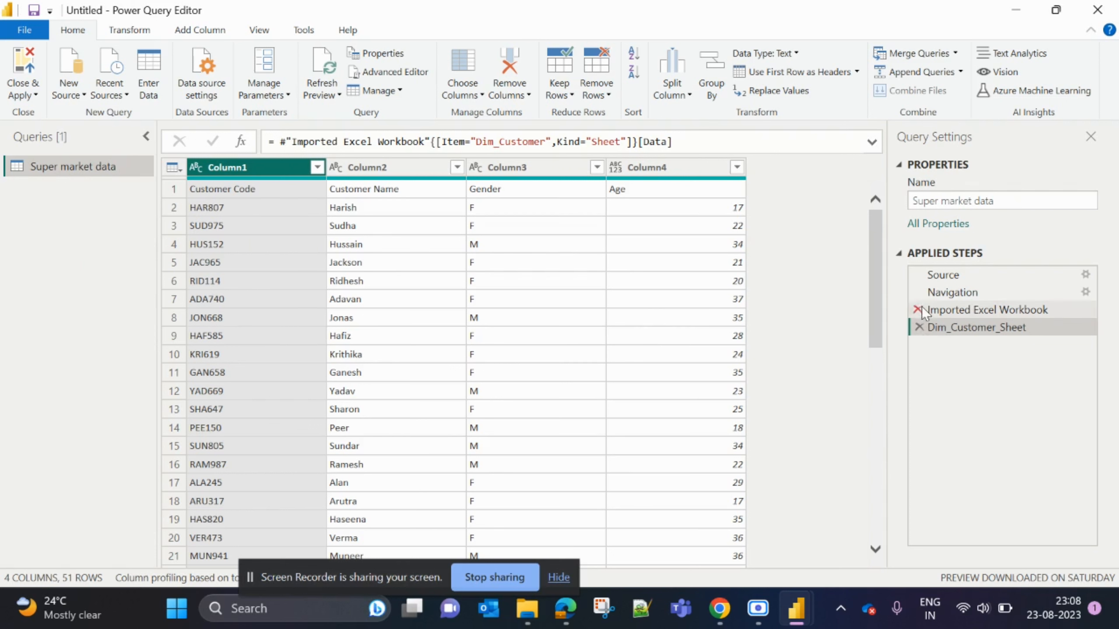
pyautogui.click(919, 327)
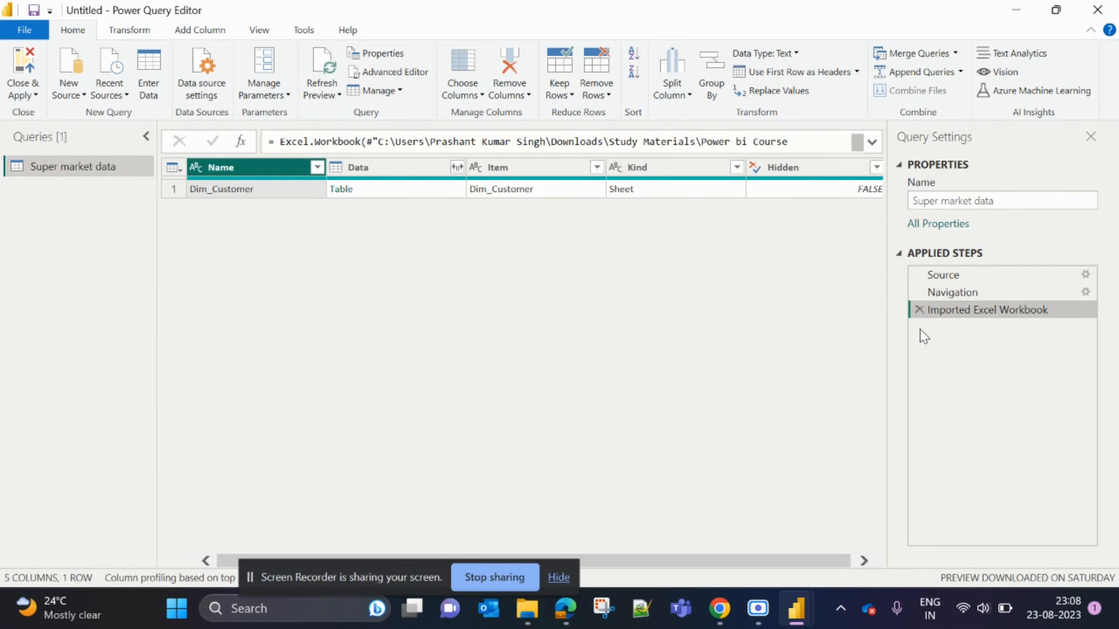
pyautogui.click(920, 310)
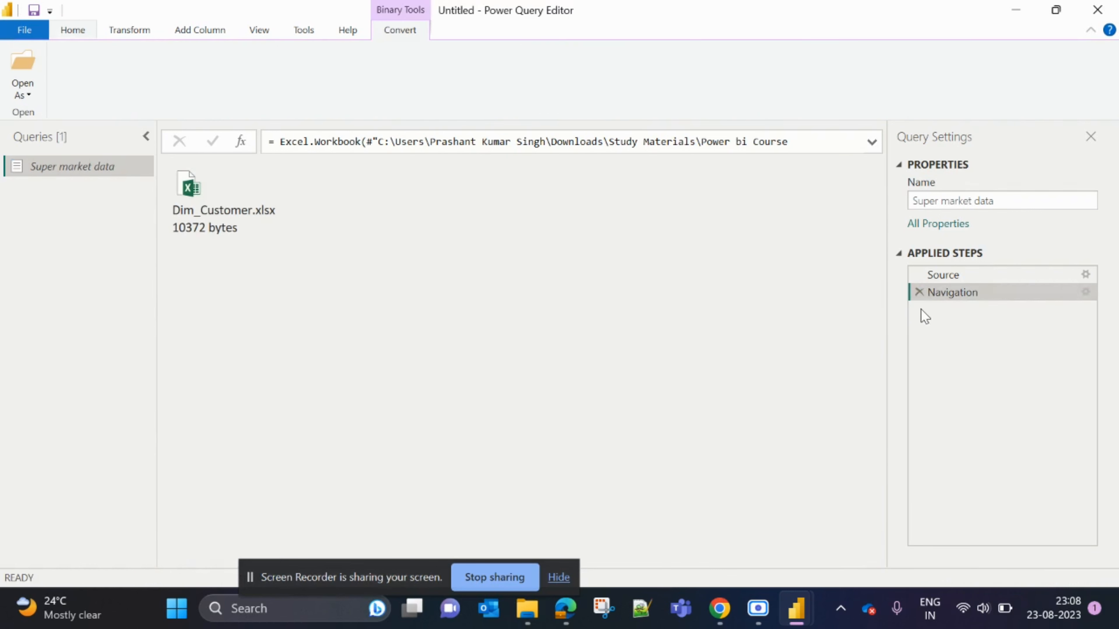
pyautogui.click(919, 292)
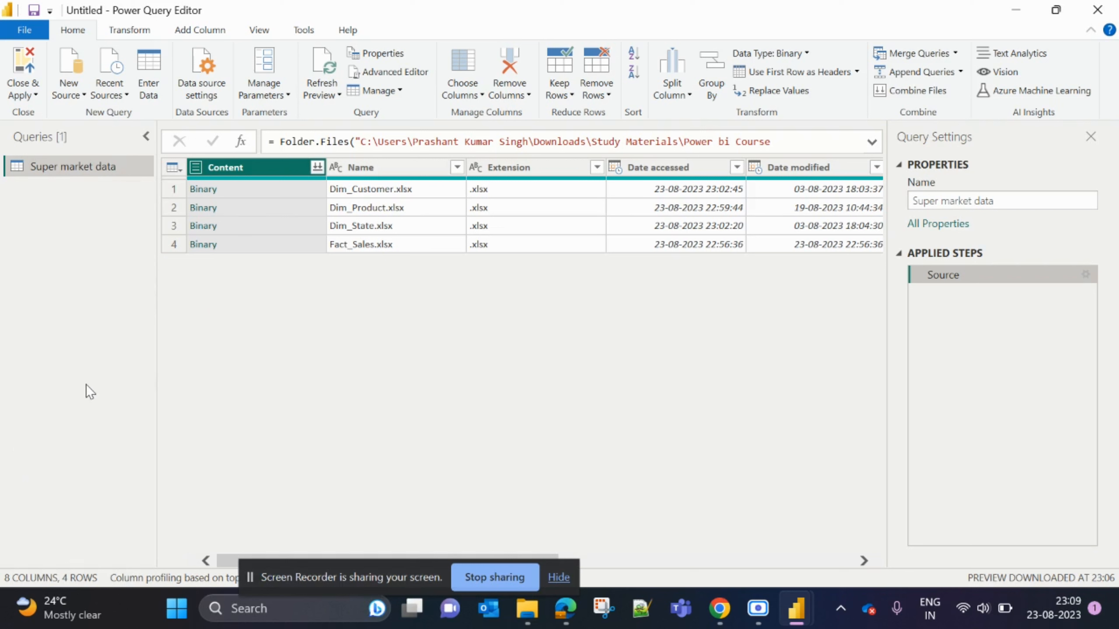
# Duplicate the Super market data query three times so each of the four files has its own query
pyautogui.rightClick(70, 166)
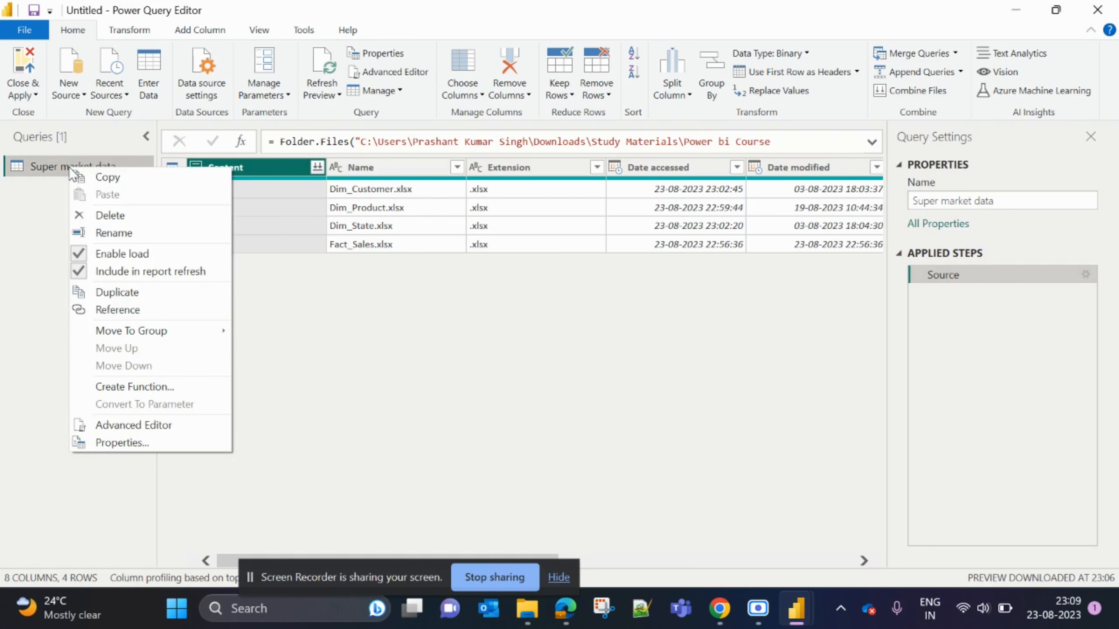
pyautogui.click(102, 293)
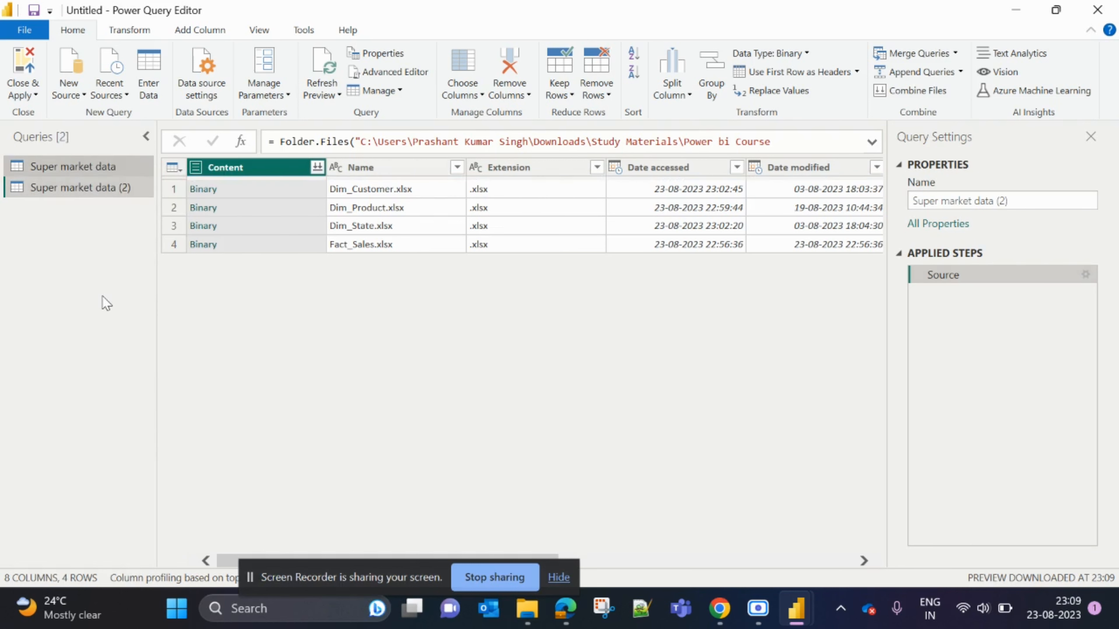
pyautogui.rightClick(80, 189)
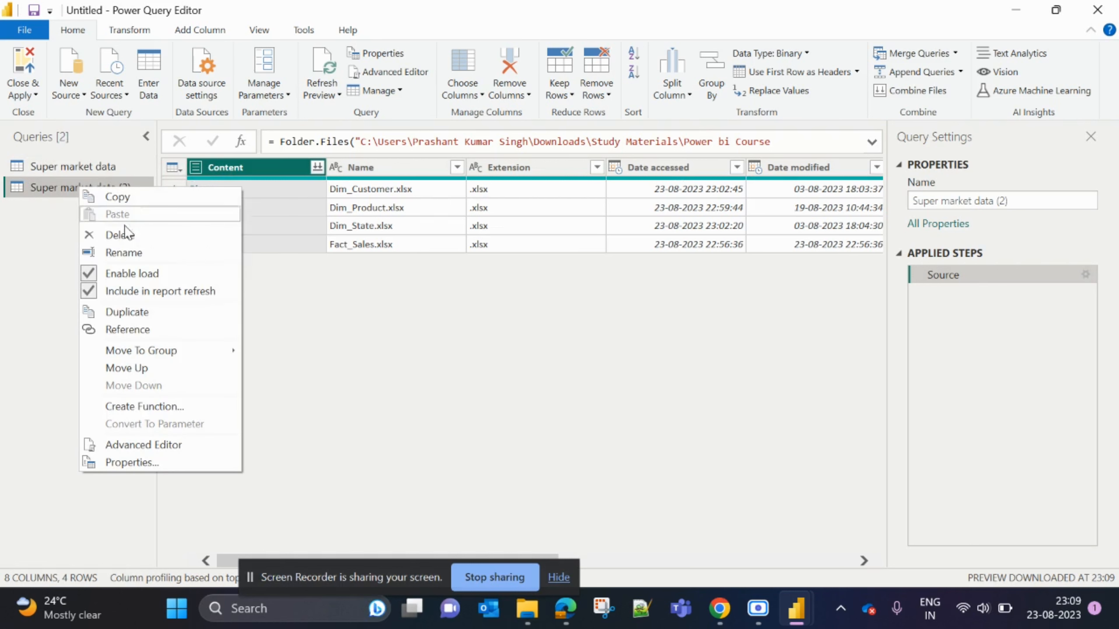
pyautogui.click(135, 312)
pyautogui.rightClick(95, 207)
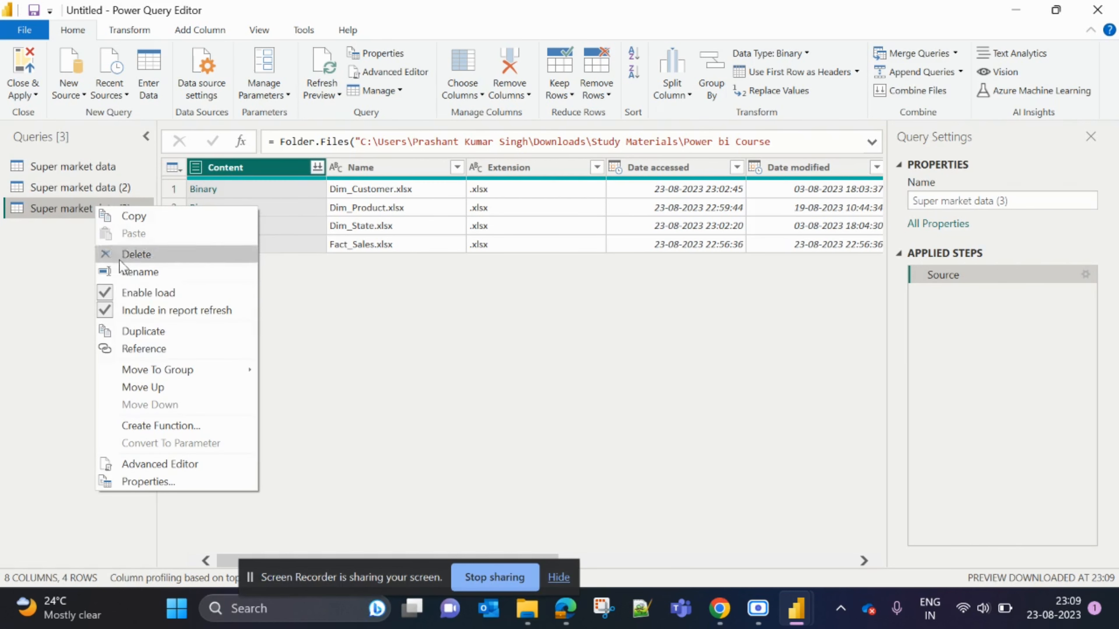
pyautogui.click(128, 332)
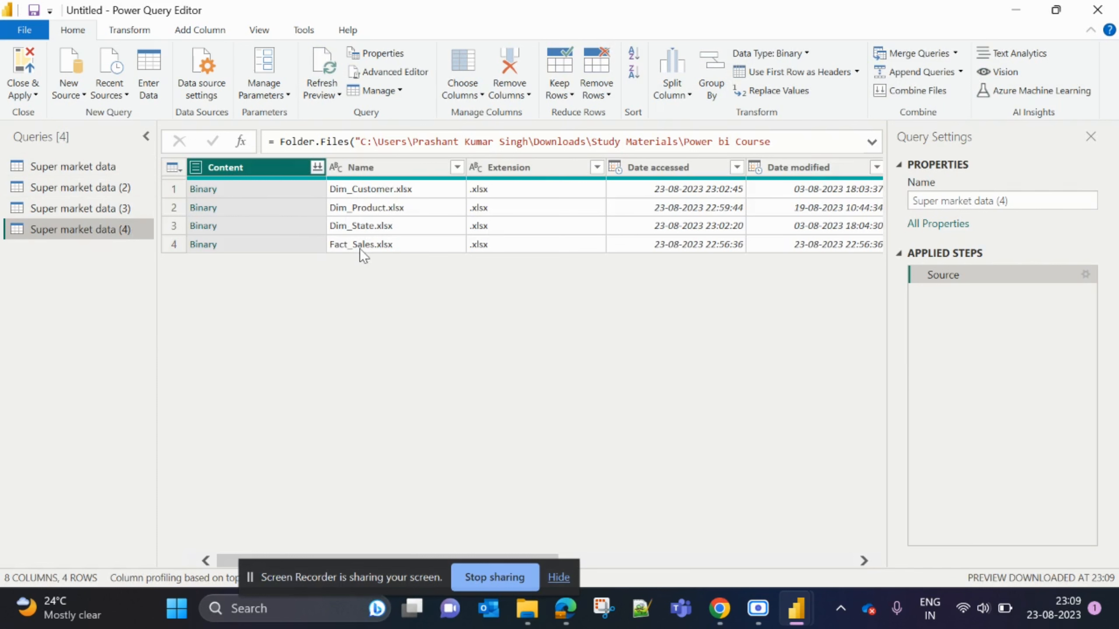
# Rename the original Super market data query as dim_customer
pyautogui.click(84, 167)
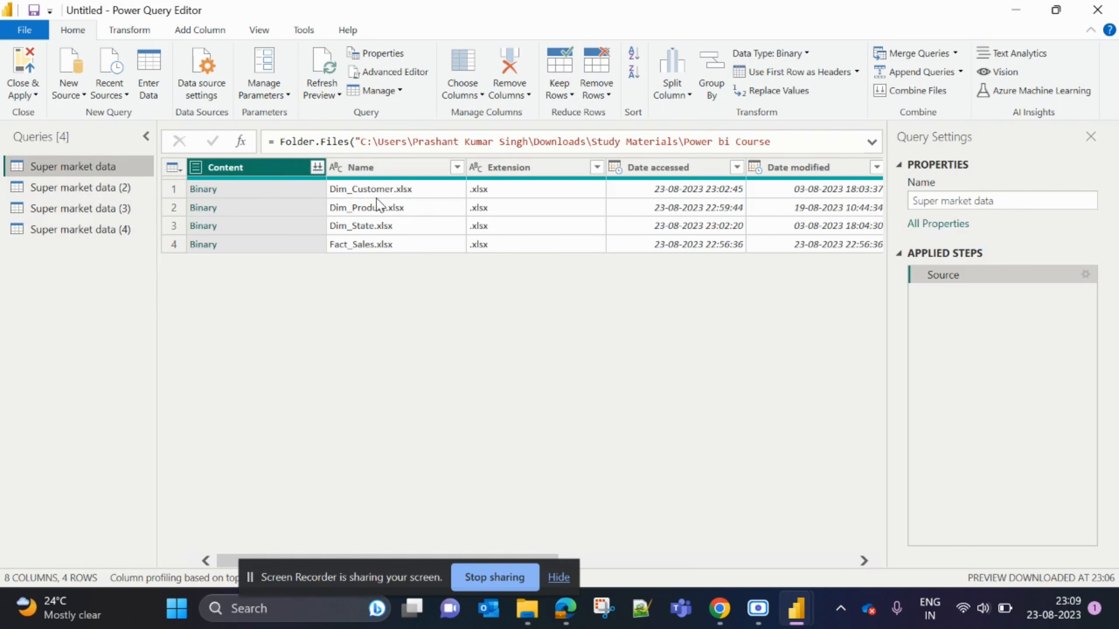
pyautogui.click(70, 195)
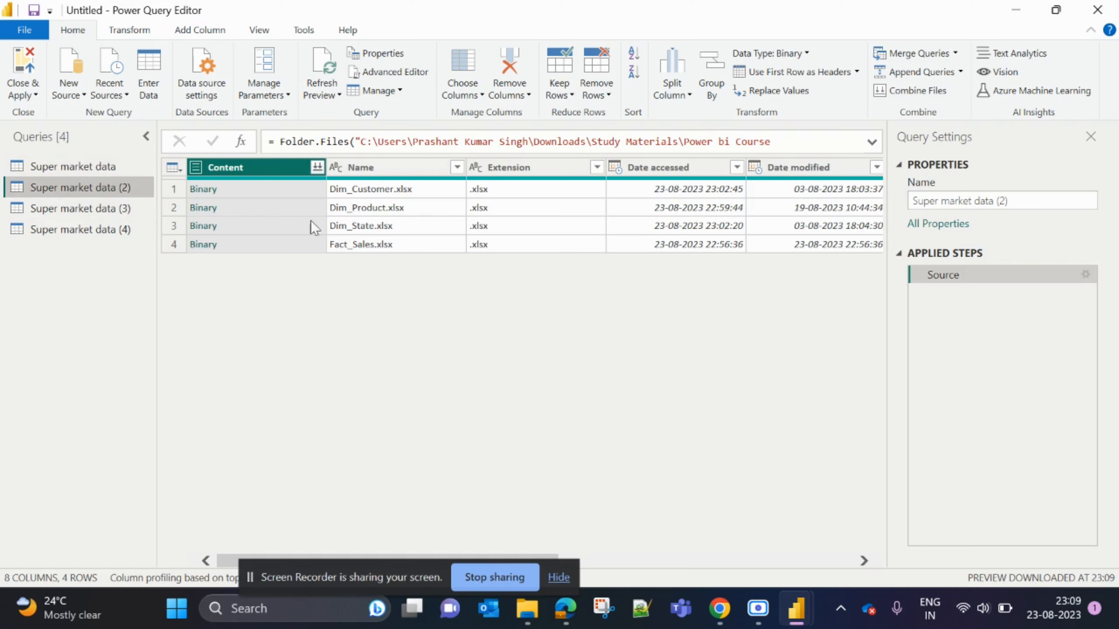
pyautogui.click(68, 173)
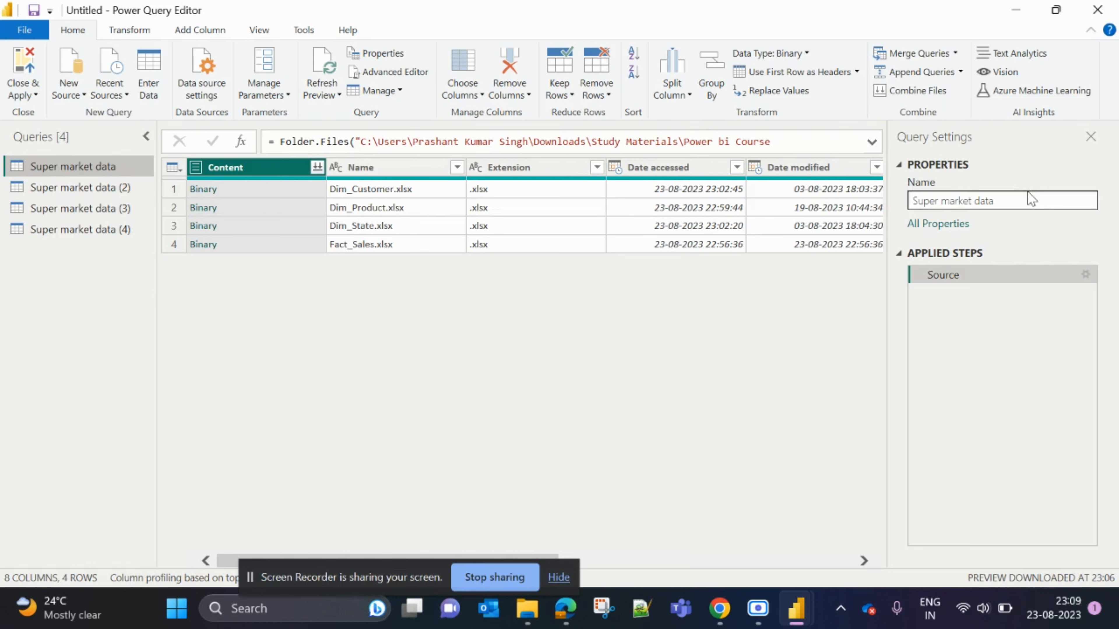
pyautogui.moveTo(1013, 196); pyautogui.dragTo(883, 196)
pyautogui.press('BackSpace')
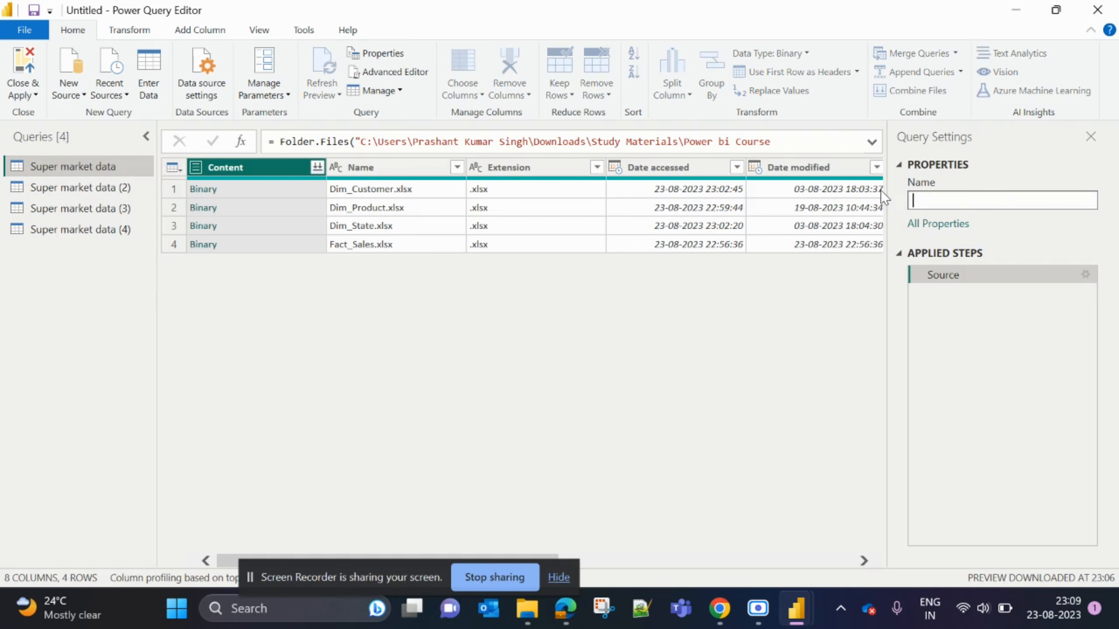
pyautogui.write('dim_customer')
pyautogui.press('Return')
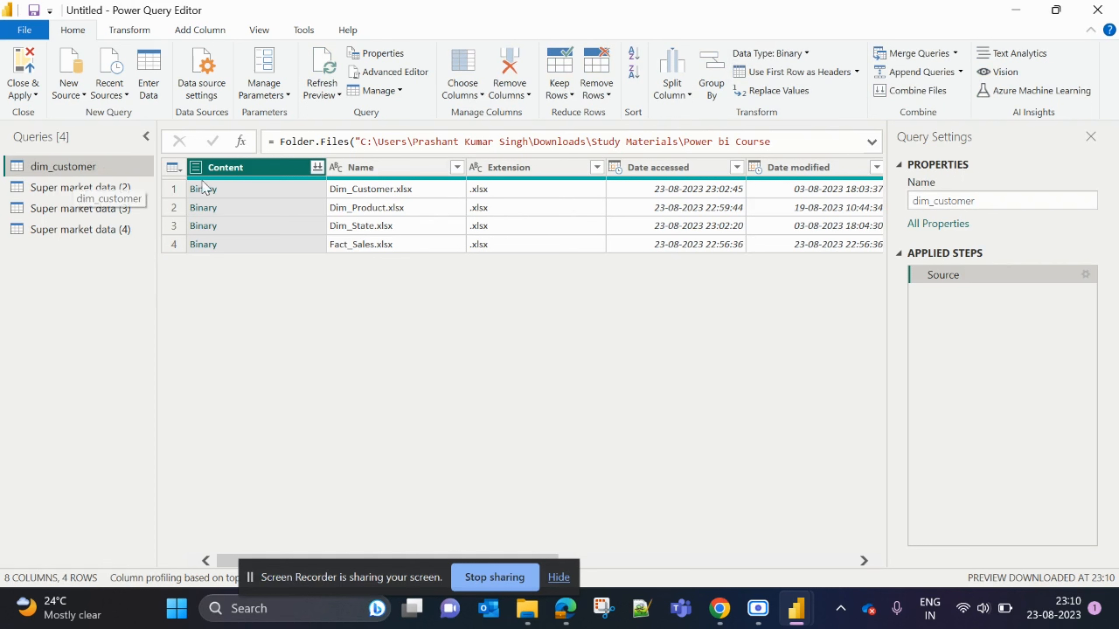
# Expand the Dim_Customer.xlsx binary to its sheet table in dim_customer and use the first row as headers
pyautogui.click(205, 192)
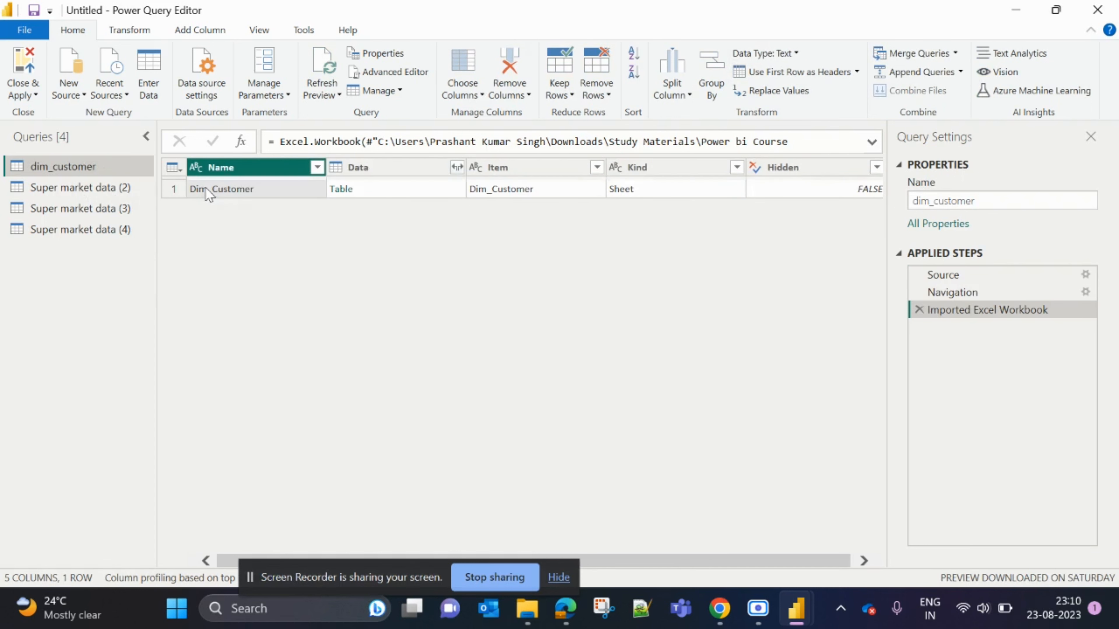
pyautogui.click(341, 190)
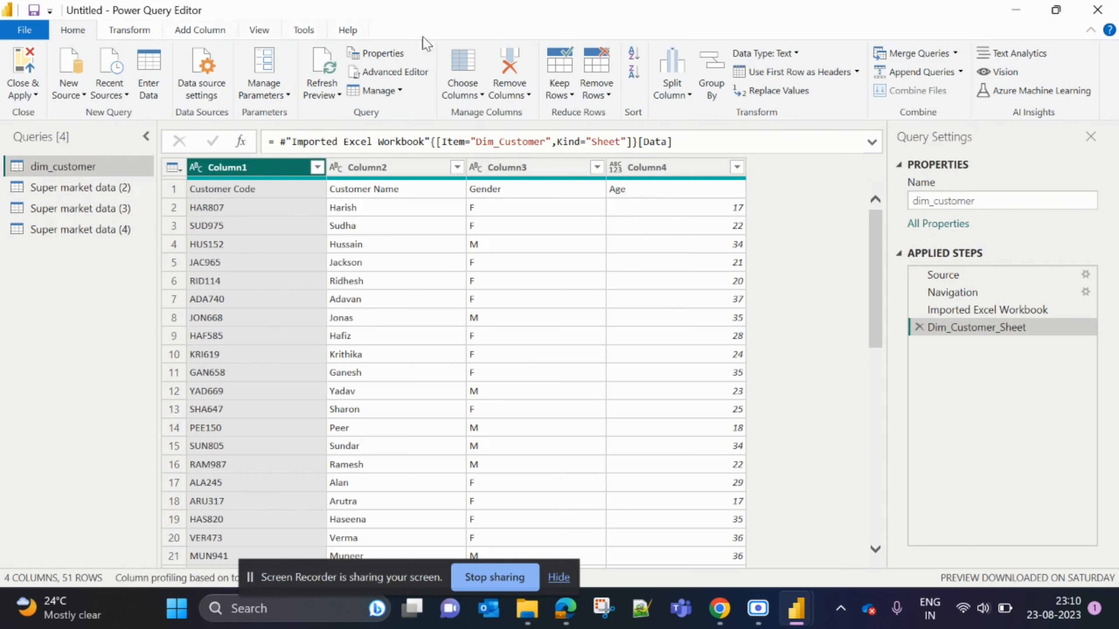
pyautogui.click(815, 72)
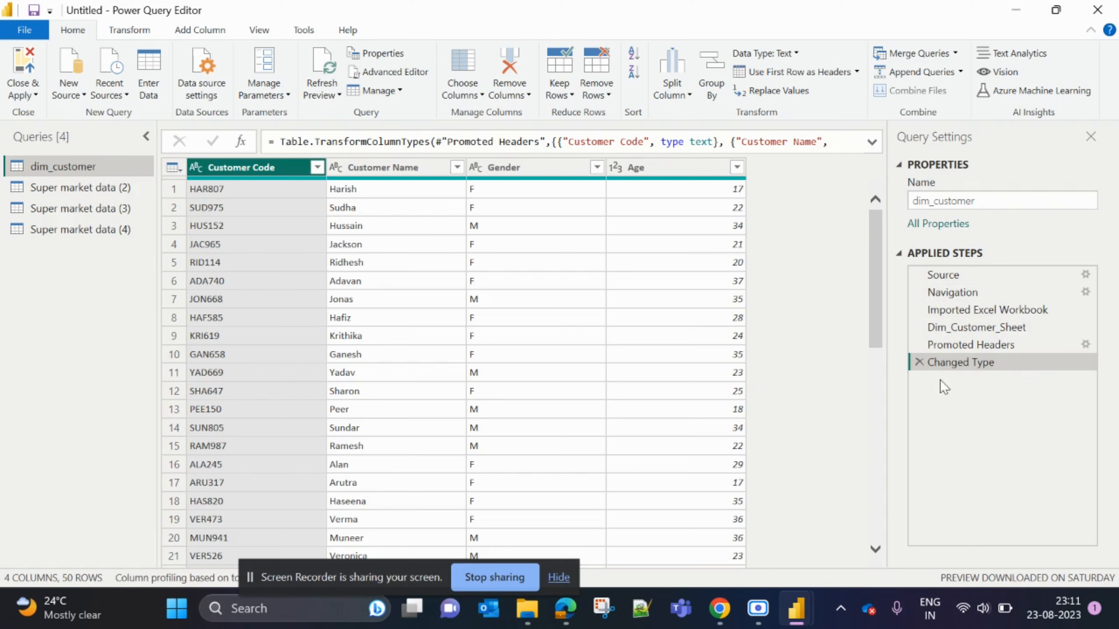
# Rename dim_customer's Changed Type applied step as "Made 1st row as header"
pyautogui.rightClick(979, 361)
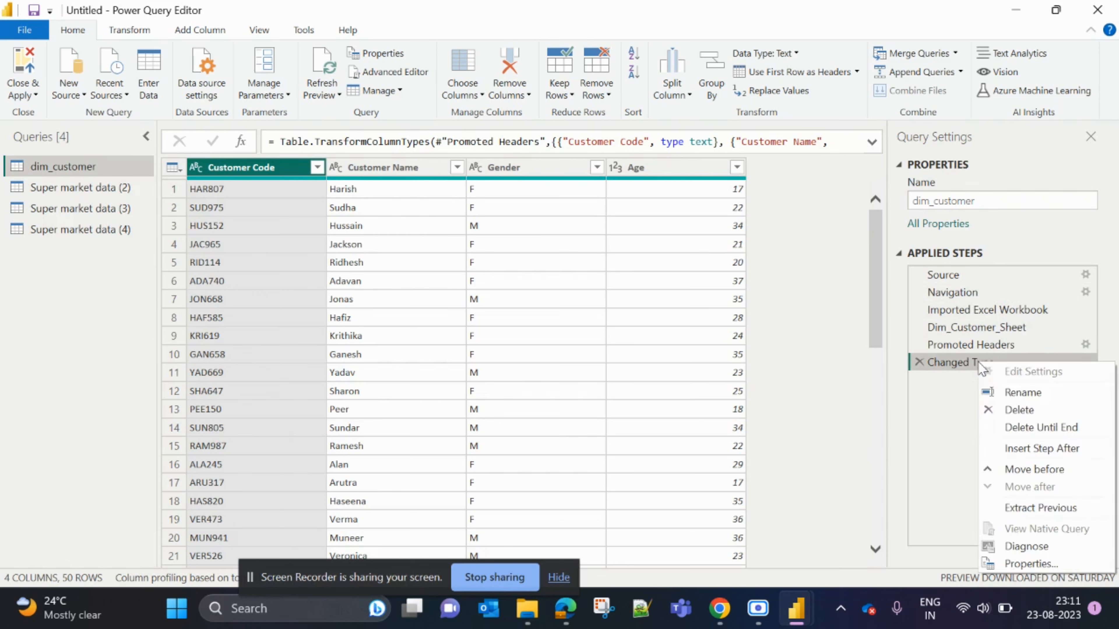
pyautogui.click(1024, 393)
pyautogui.press('BackSpace')
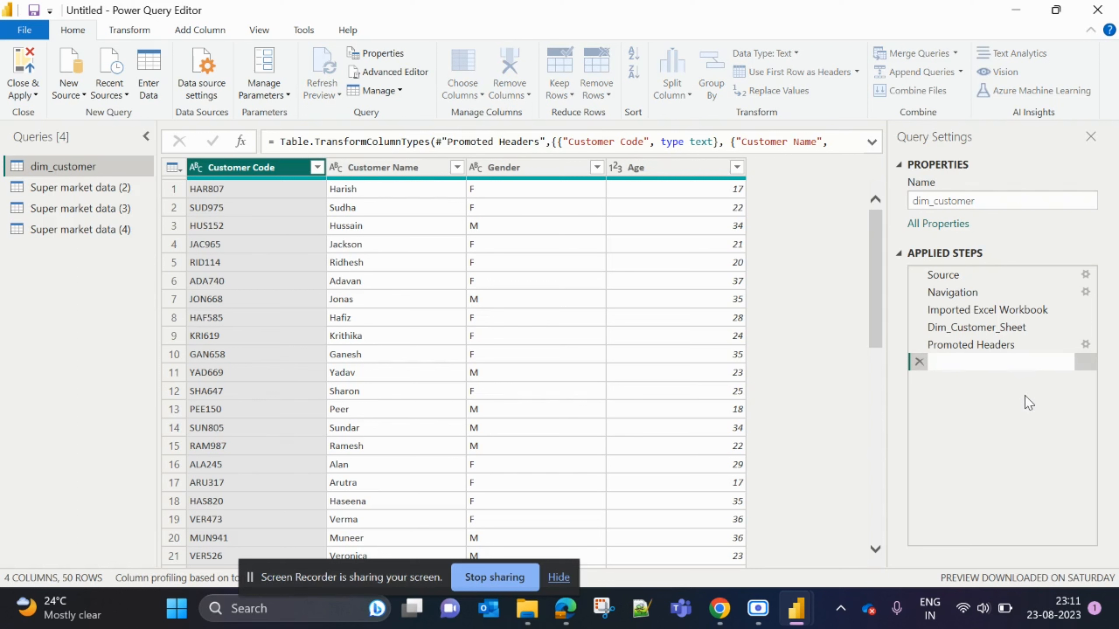
pyautogui.write('Made 1st row as headter')
pyautogui.press('BackSpace')
pyautogui.press('BackSpace')
pyautogui.press('BackSpace')
pyautogui.press('BackSpace')
pyautogui.write('der')
pyautogui.press('Return')
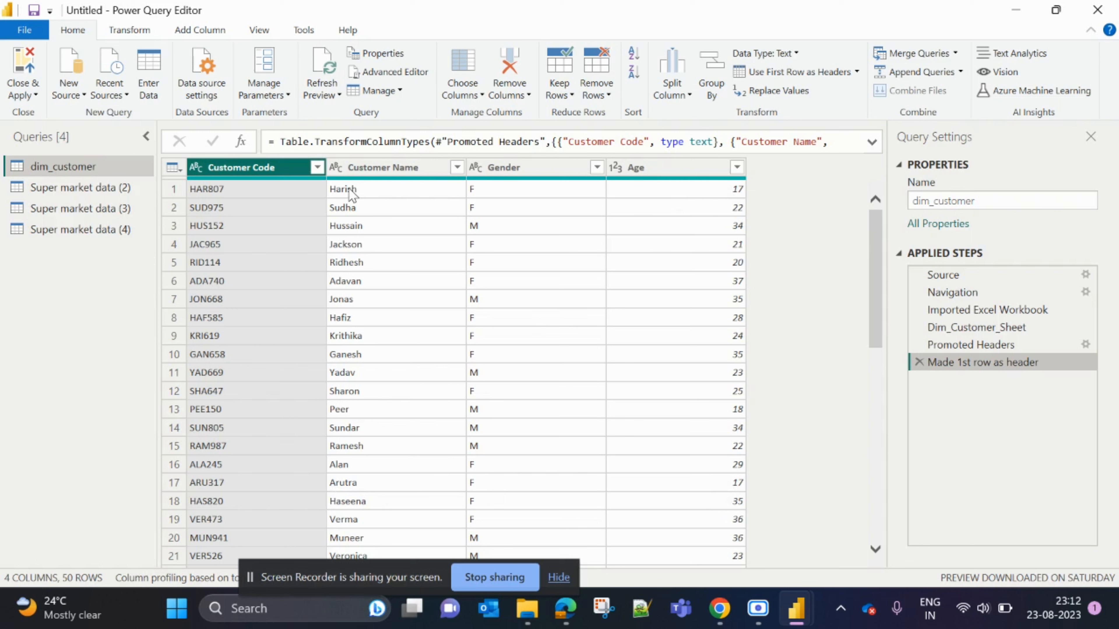
# Change the Age column's data type to Text, replacing the current type conversion
pyautogui.click(618, 168)
pyautogui.click(616, 168)
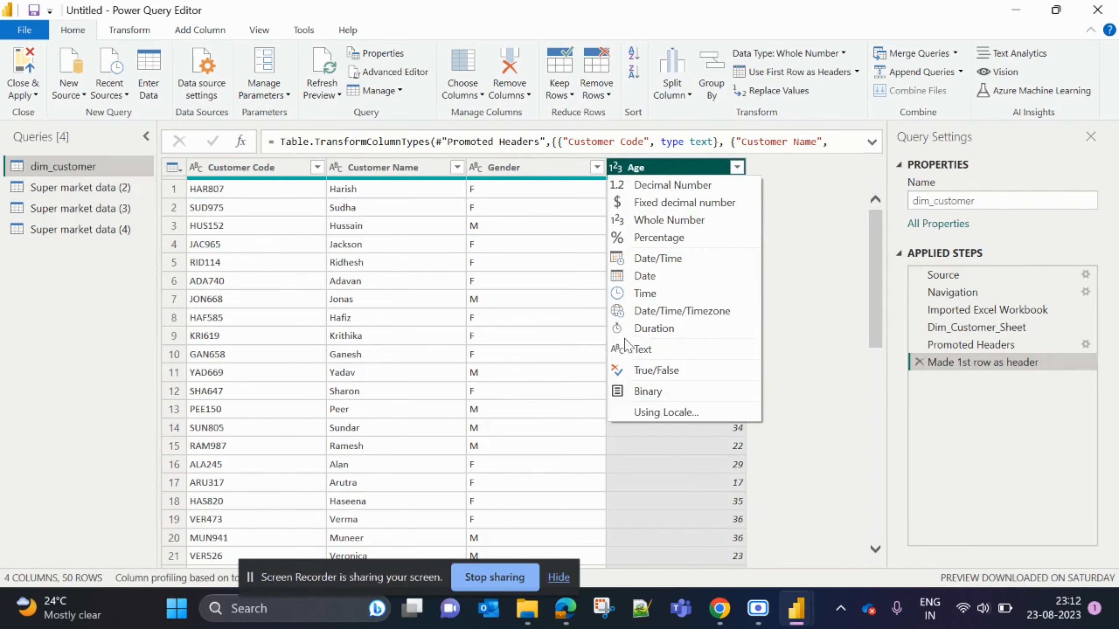
pyautogui.click(634, 349)
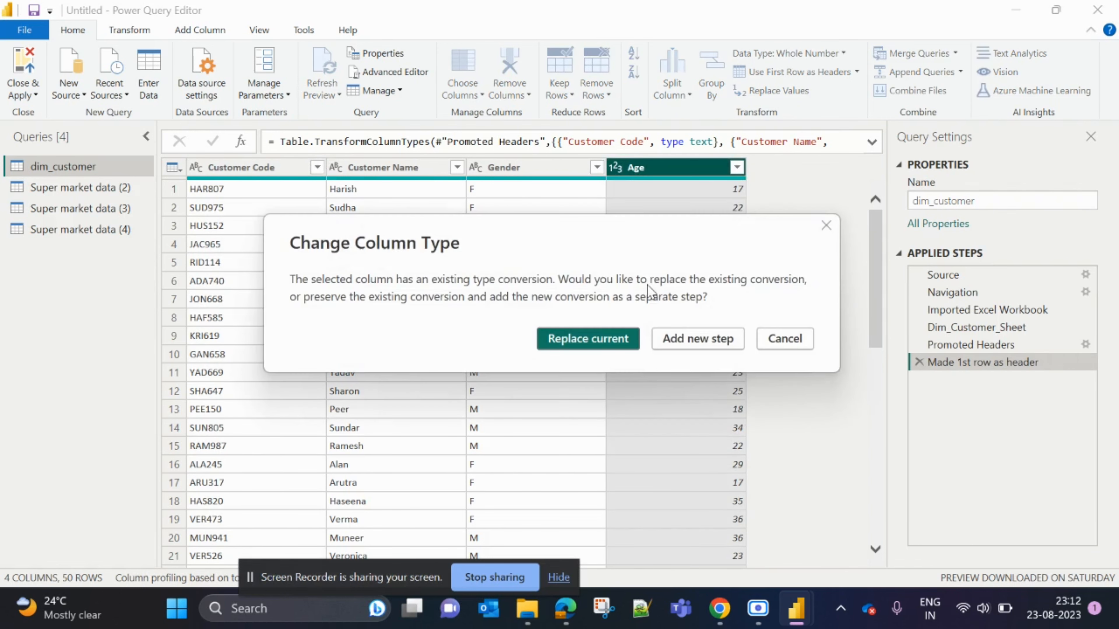
pyautogui.click(582, 346)
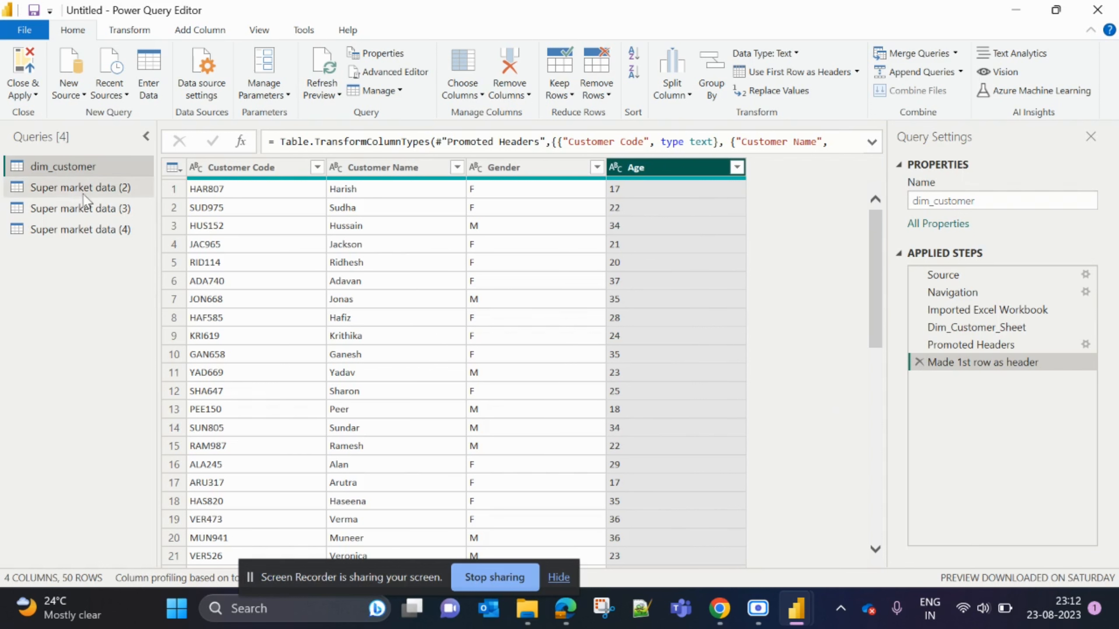
# Rename the Super market data (2) query as dim_product
pyautogui.click(71, 191)
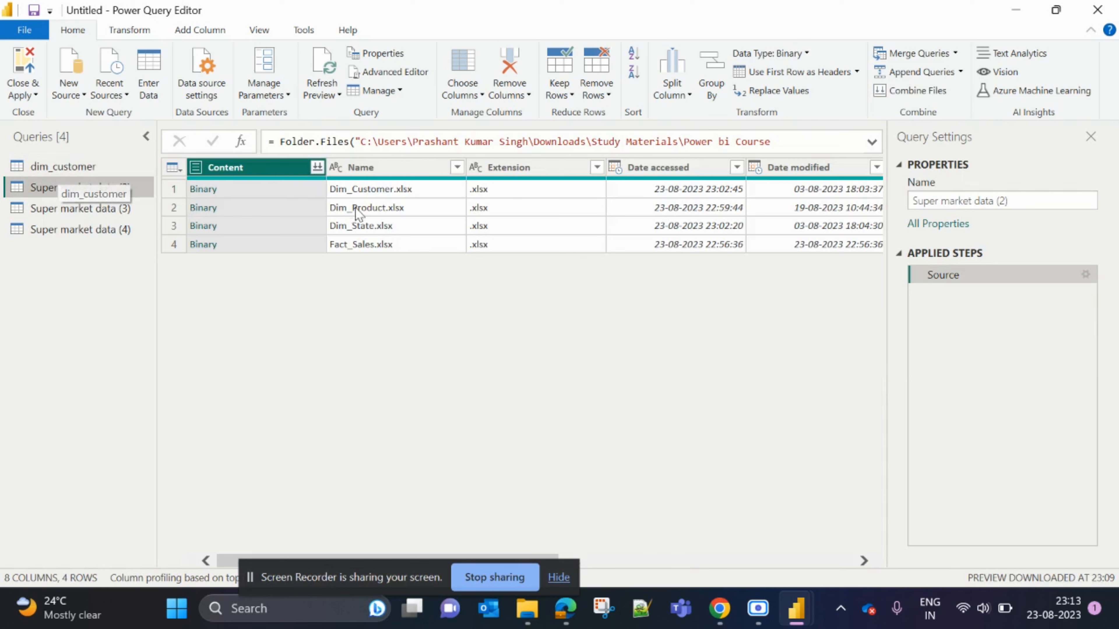
pyautogui.moveTo(1024, 200); pyautogui.dragTo(900, 216)
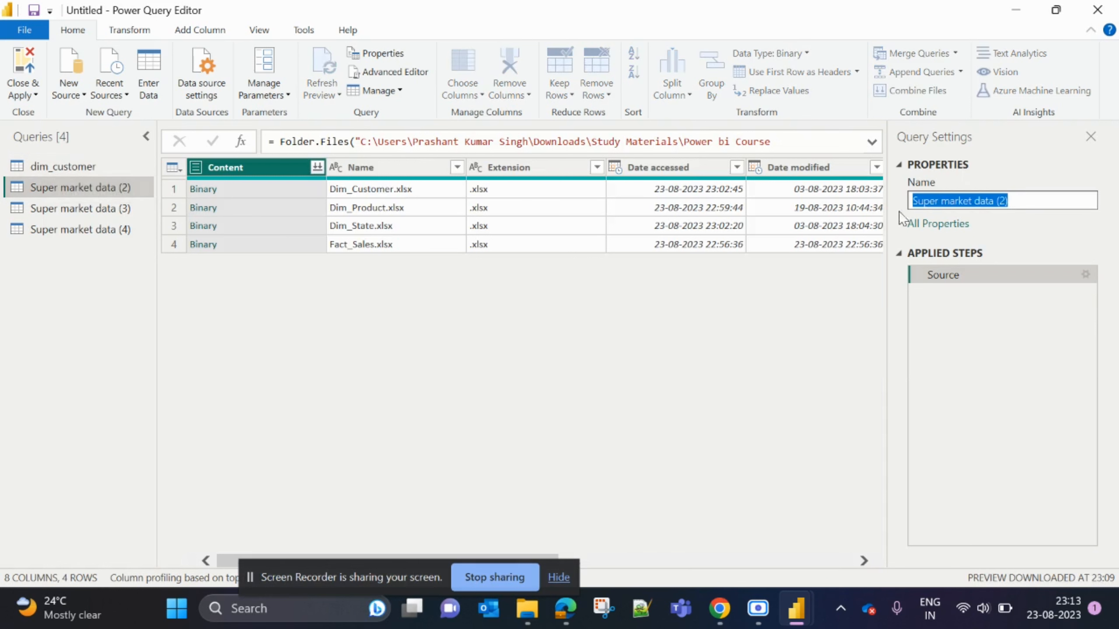
pyautogui.press('BackSpace')
pyautogui.write('dim')
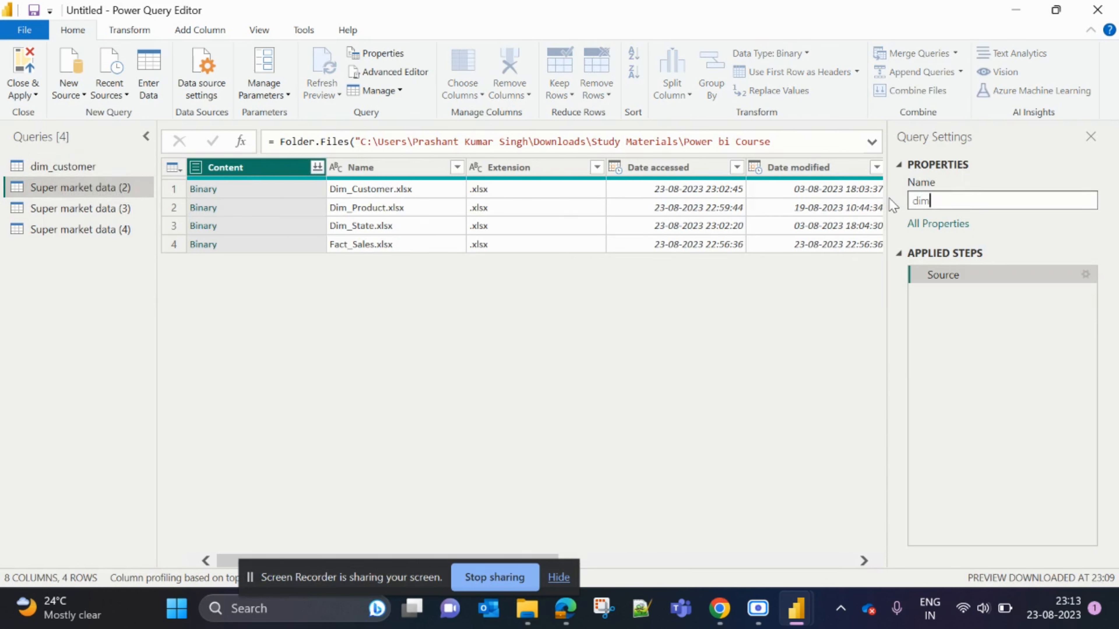
pyautogui.write('_product')
pyautogui.press('Return')
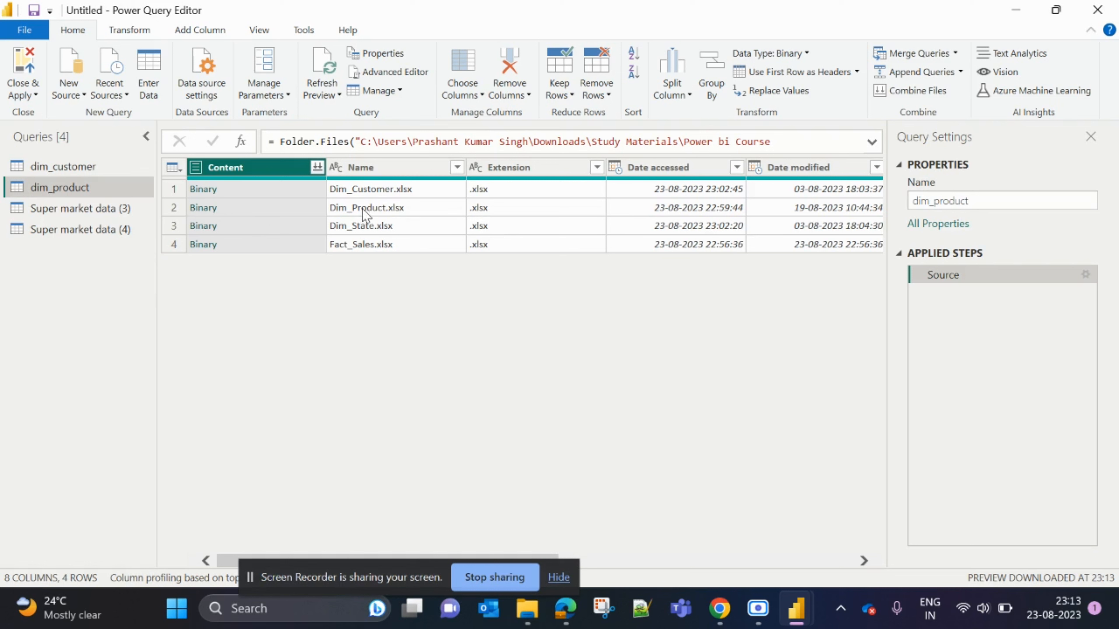
# Expand the Dim_Product.xlsx binary to its Product_lookup table in dim_product and use the first row as headers
pyautogui.click(201, 208)
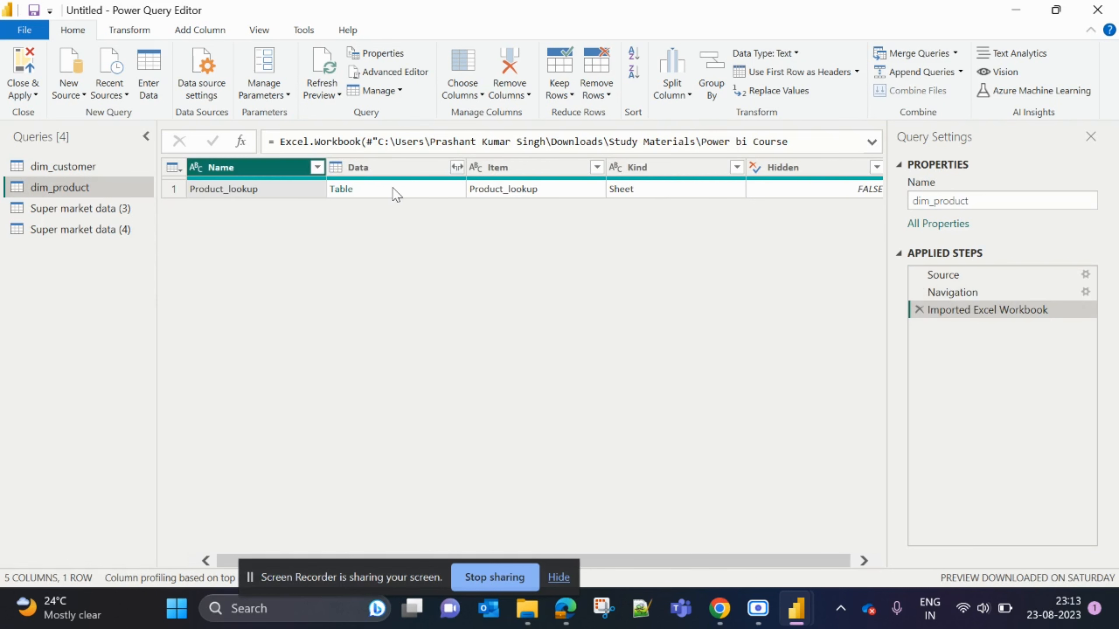
pyautogui.click(343, 196)
pyautogui.click(342, 190)
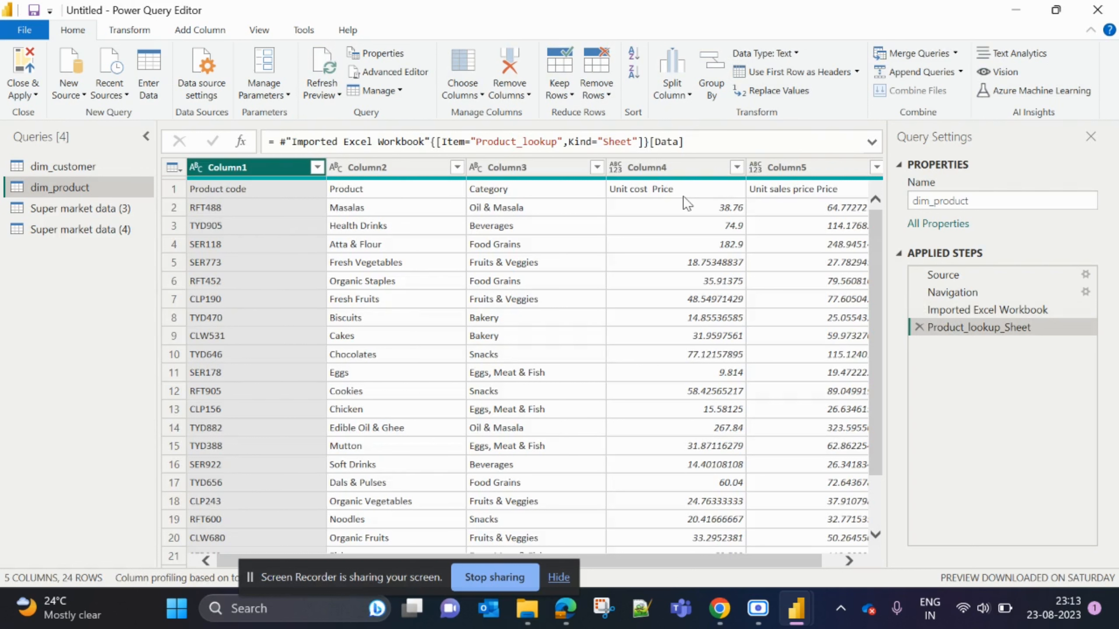
pyautogui.click(778, 76)
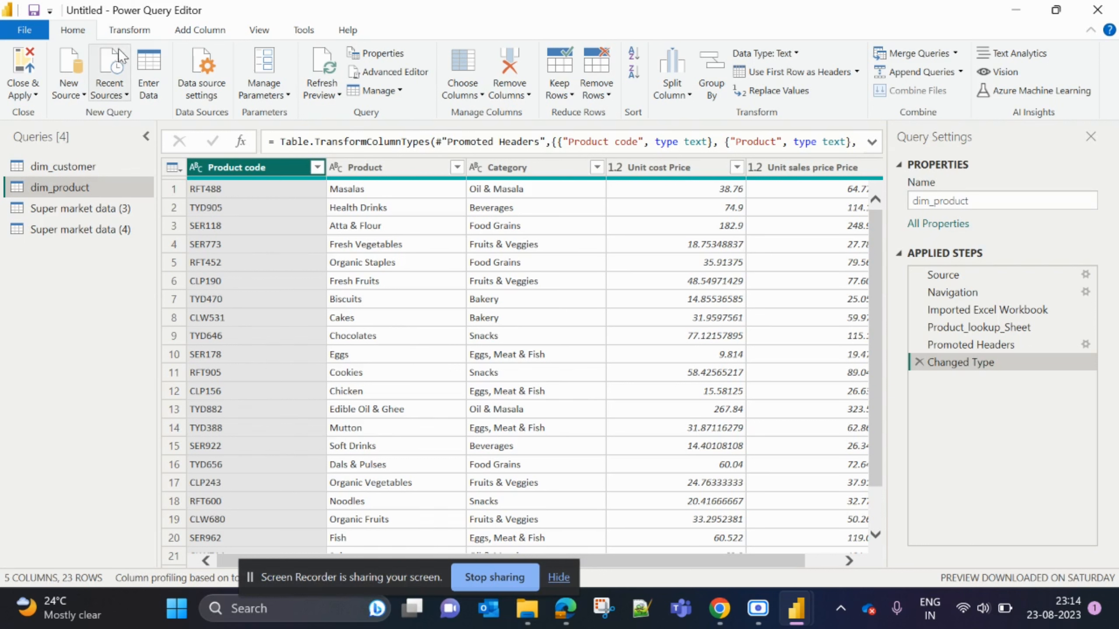
# Round up the values in dim_product's Unit cost Price column
pyautogui.click(130, 30)
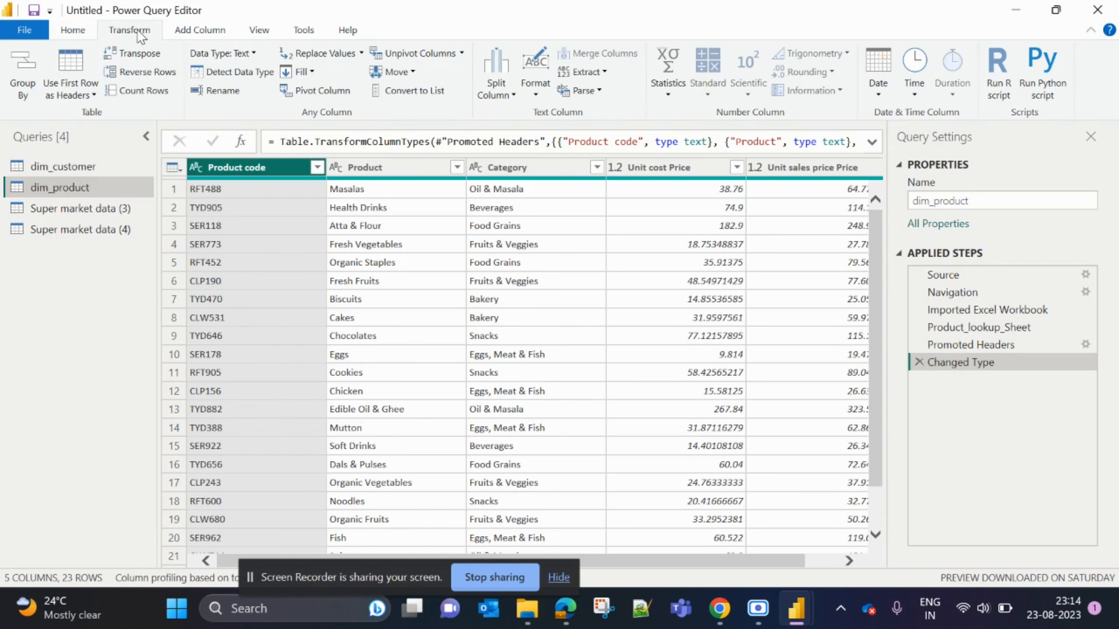
pyautogui.click(677, 173)
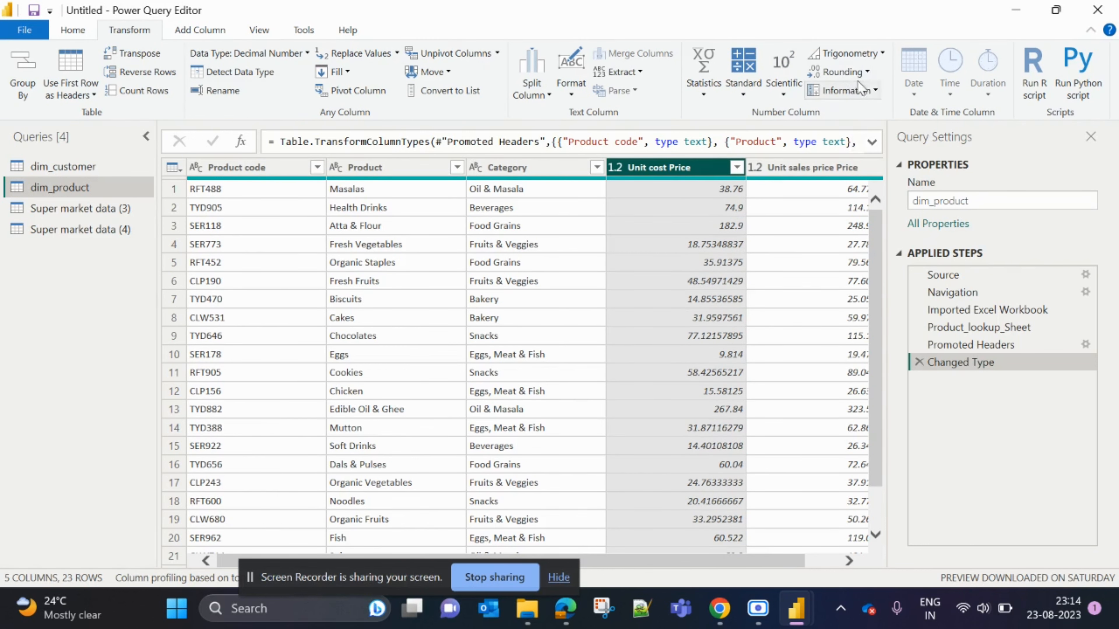
pyautogui.click(867, 73)
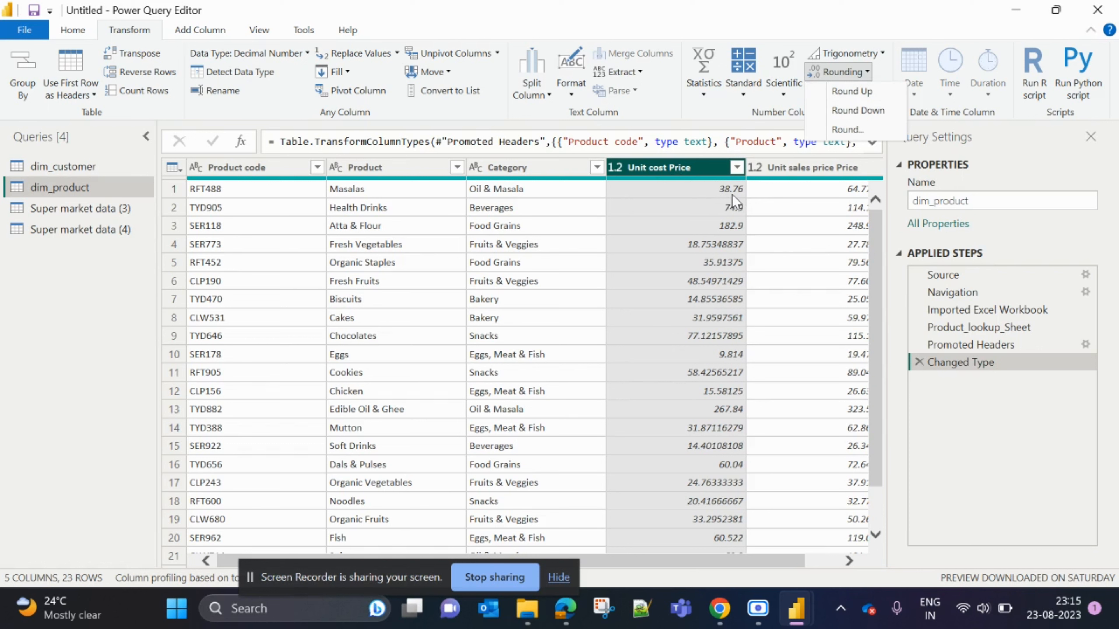
pyautogui.click(843, 94)
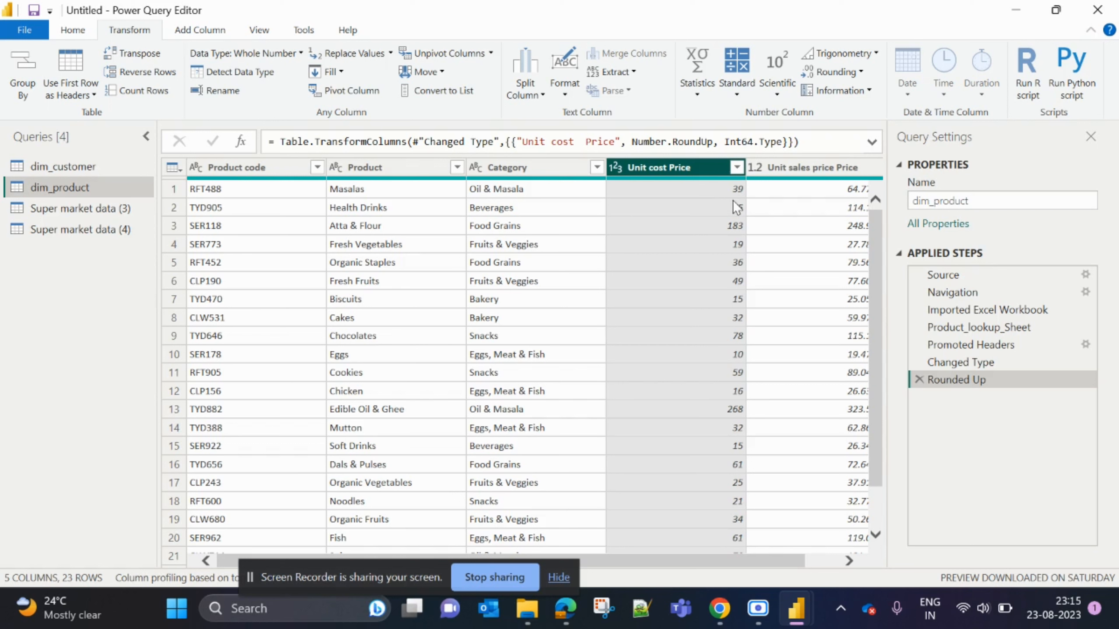
# Replace the round-up of the Unit cost Price column with Round Down, and remove that rounding step again
pyautogui.click(918, 379)
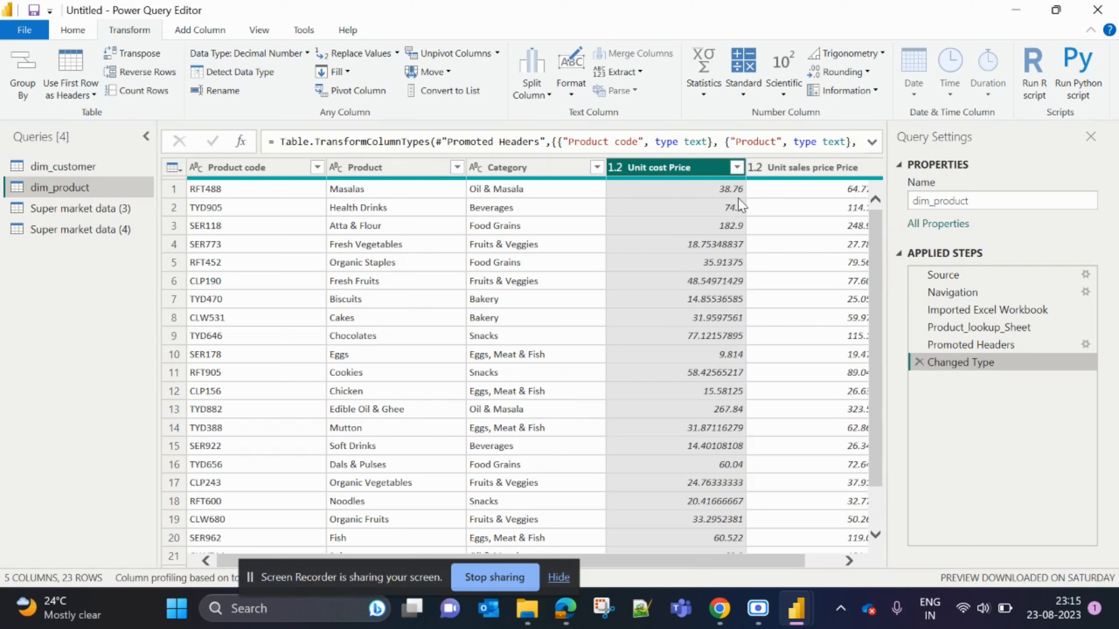
pyautogui.click(869, 71)
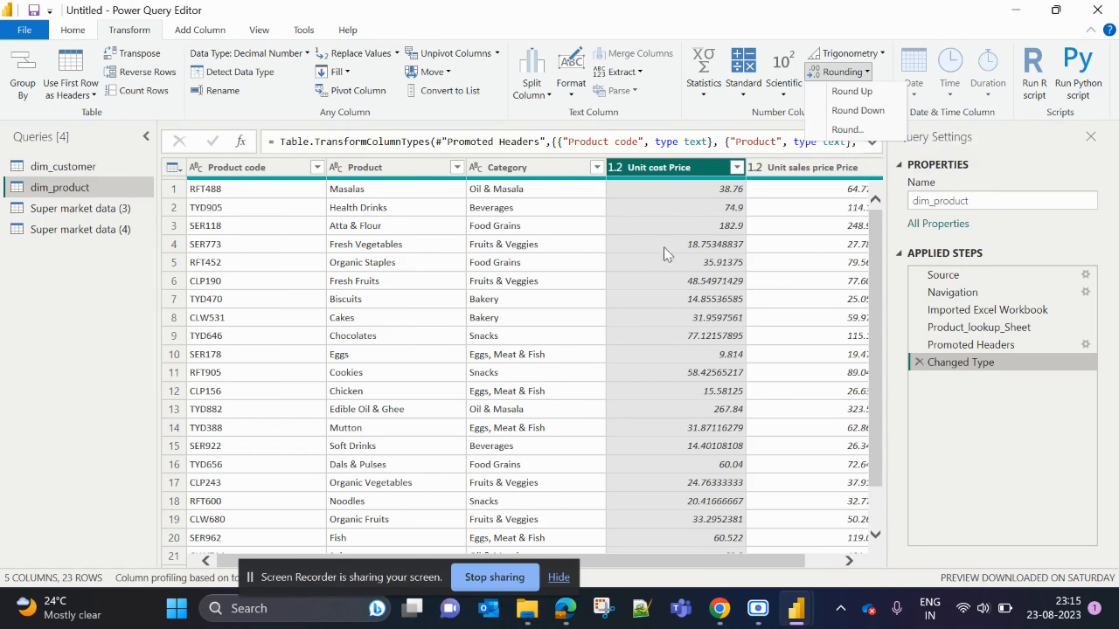
pyautogui.click(868, 107)
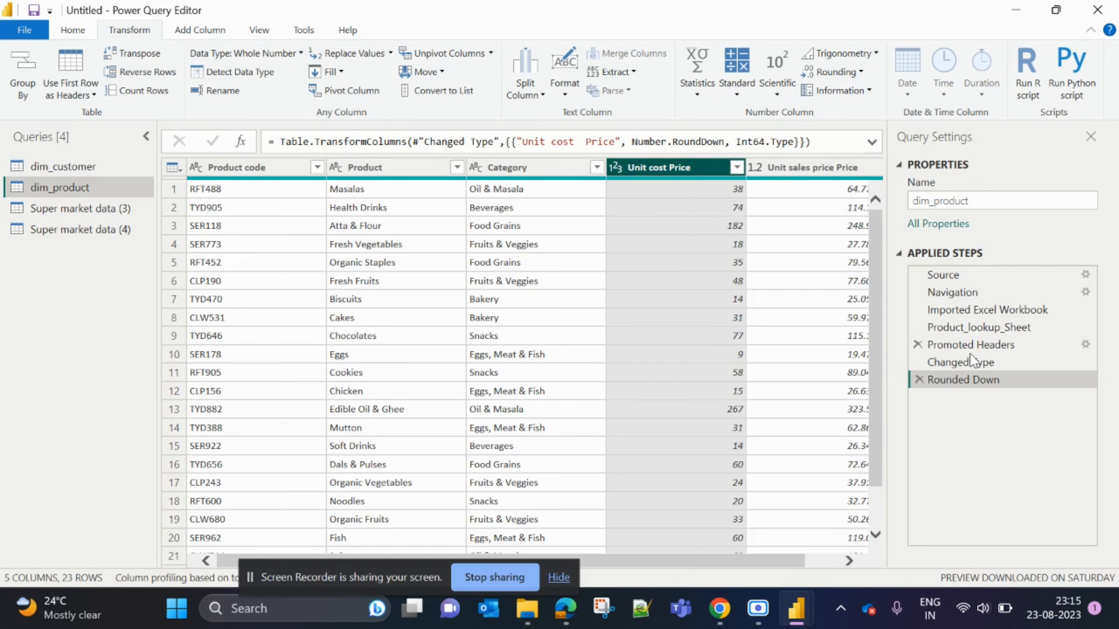
pyautogui.click(919, 378)
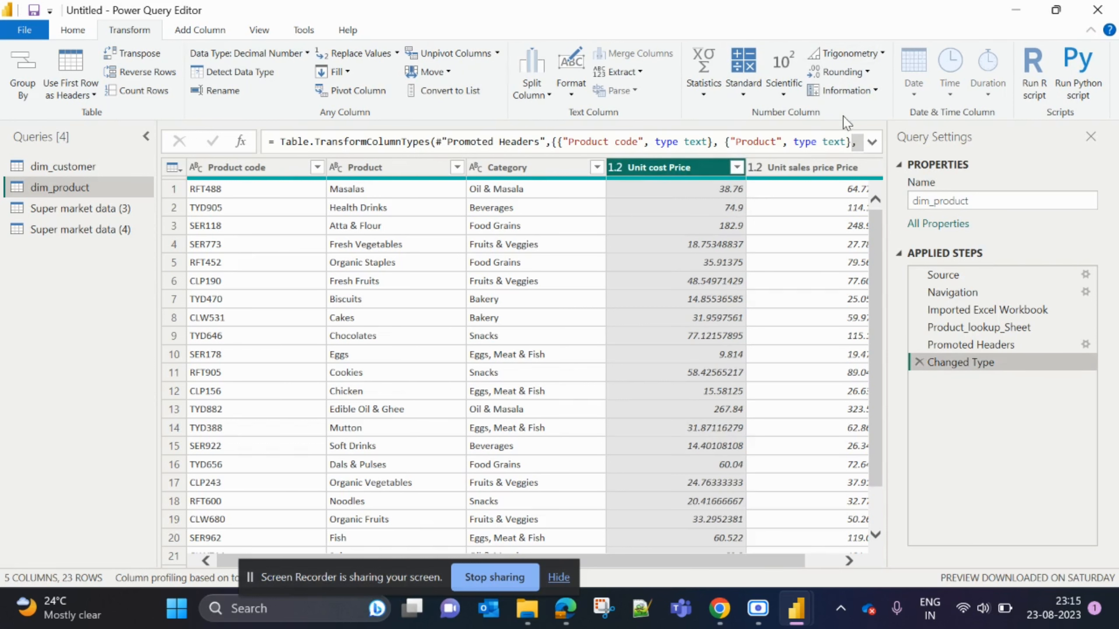
# Round the Unit cost Price column in dim_product to 2 decimal places
pyautogui.click(861, 71)
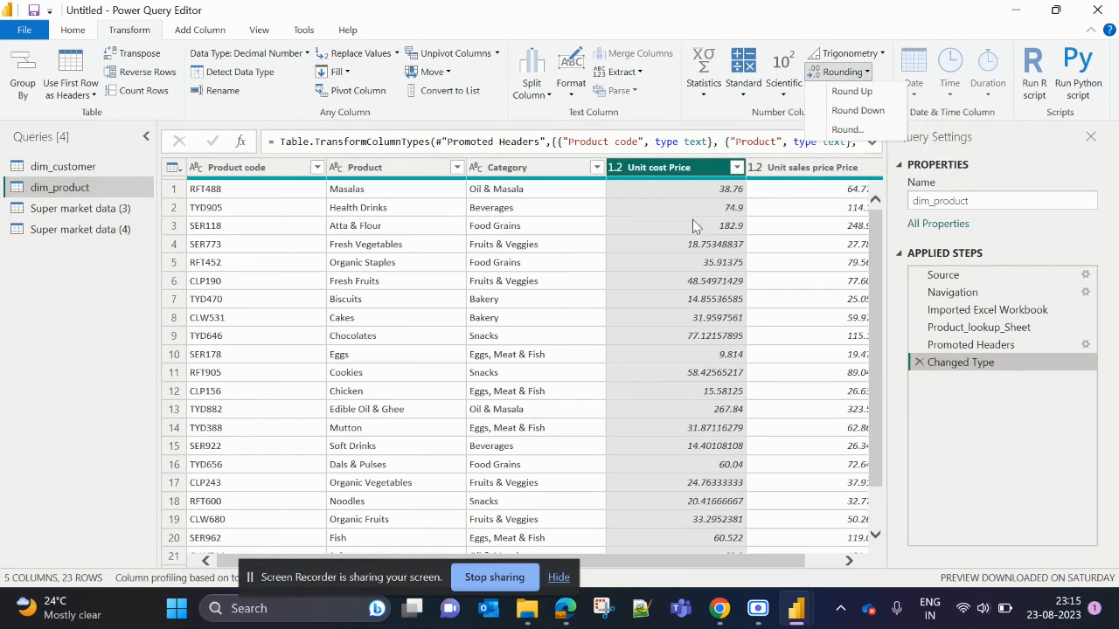
pyautogui.click(848, 129)
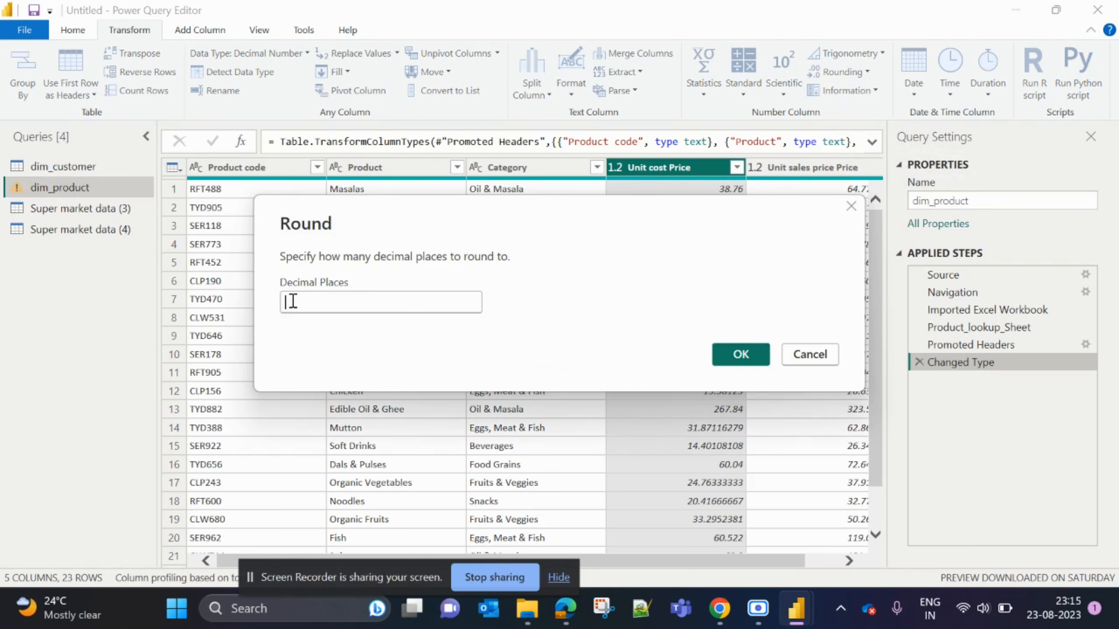
pyautogui.click(295, 298)
pyautogui.write('2')
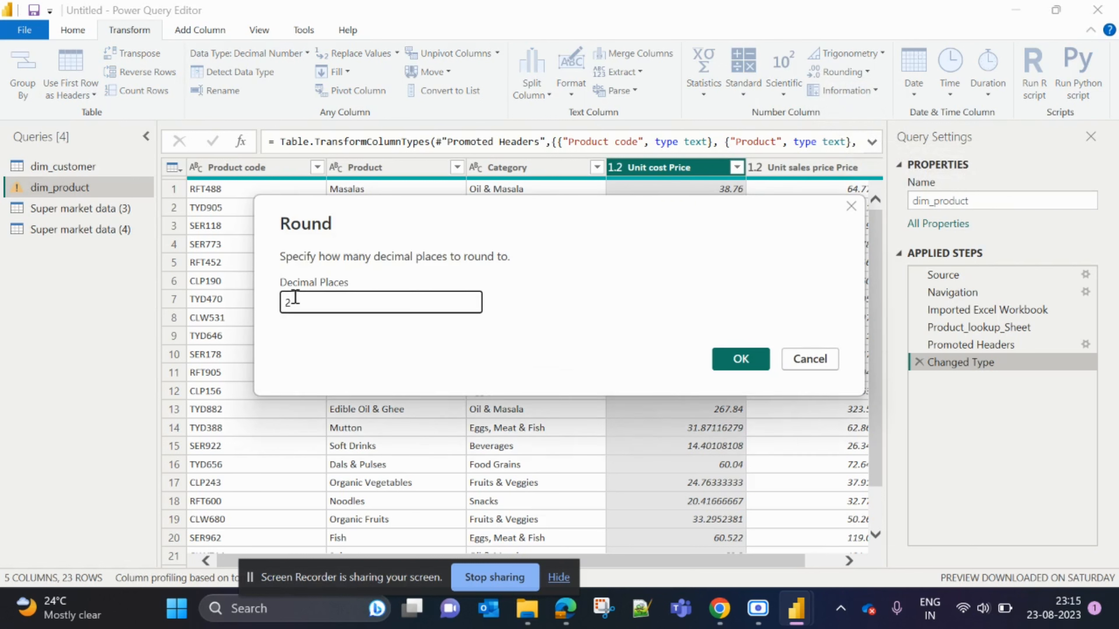
pyautogui.click(730, 364)
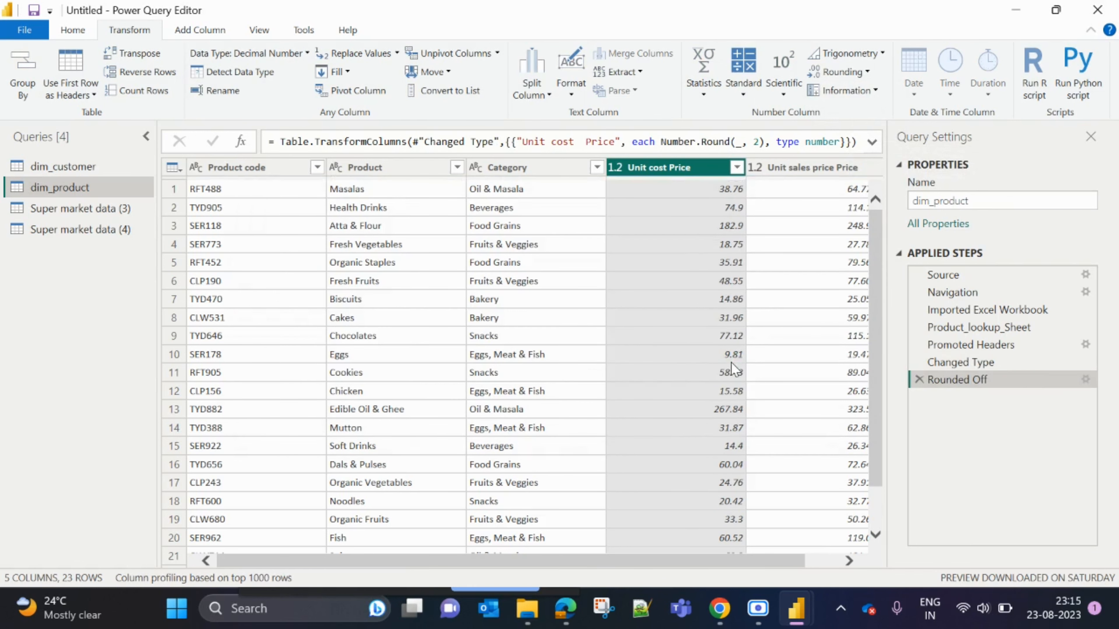
pyautogui.scroll(-1, 714, 383)
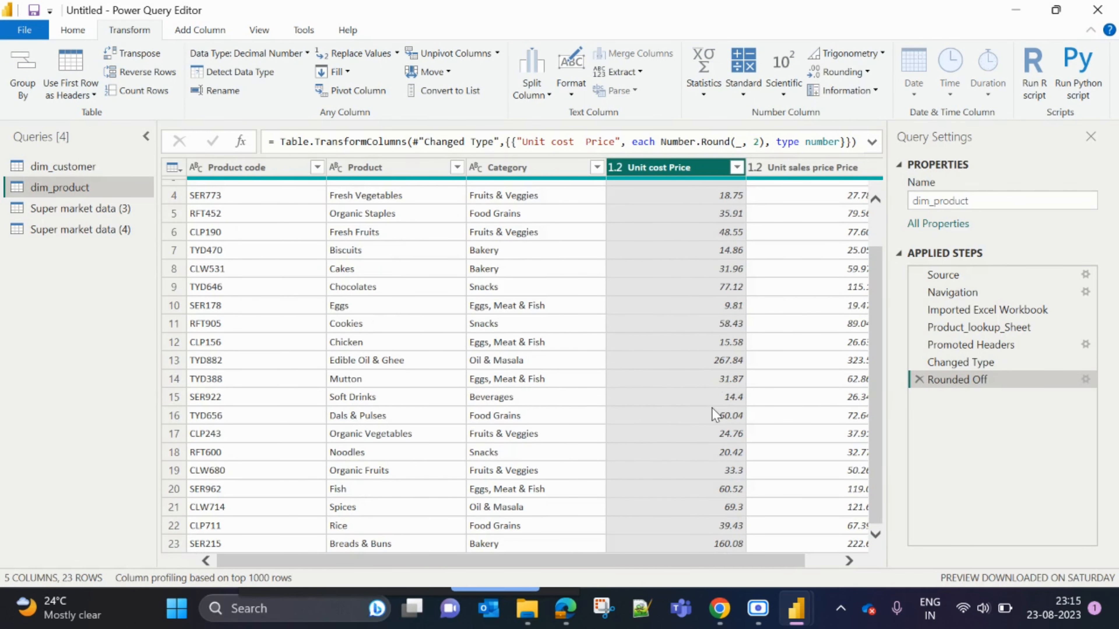
# Review the distinct values in the Unit cost Price filter list and apply the filter with all values selected
pyautogui.click(737, 167)
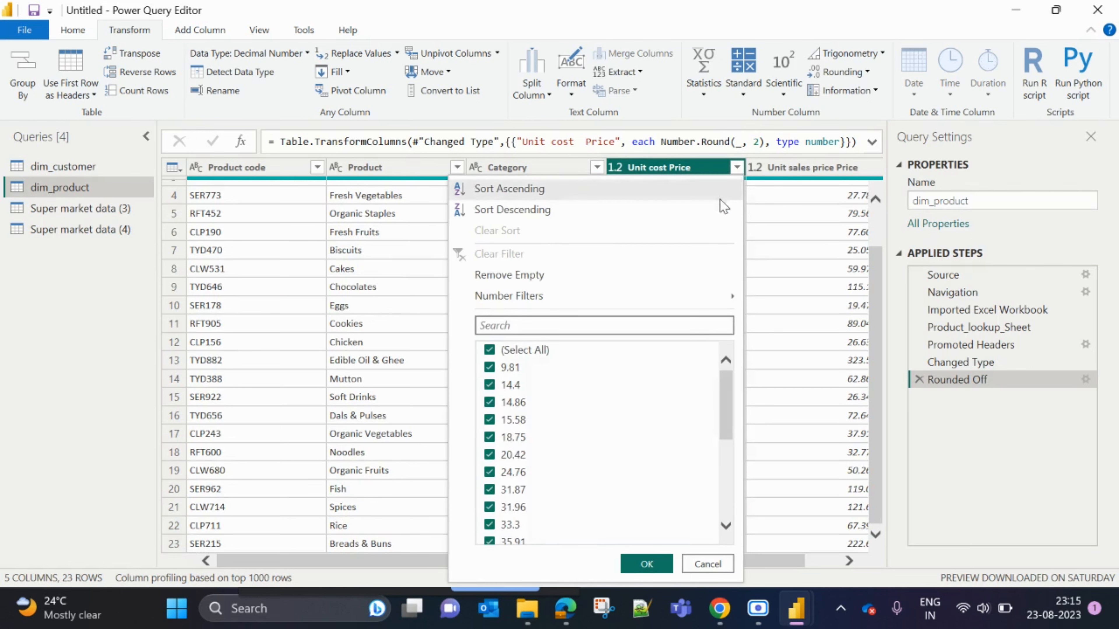
pyautogui.scroll(-3, 579, 431)
pyautogui.scroll(-2, 580, 431)
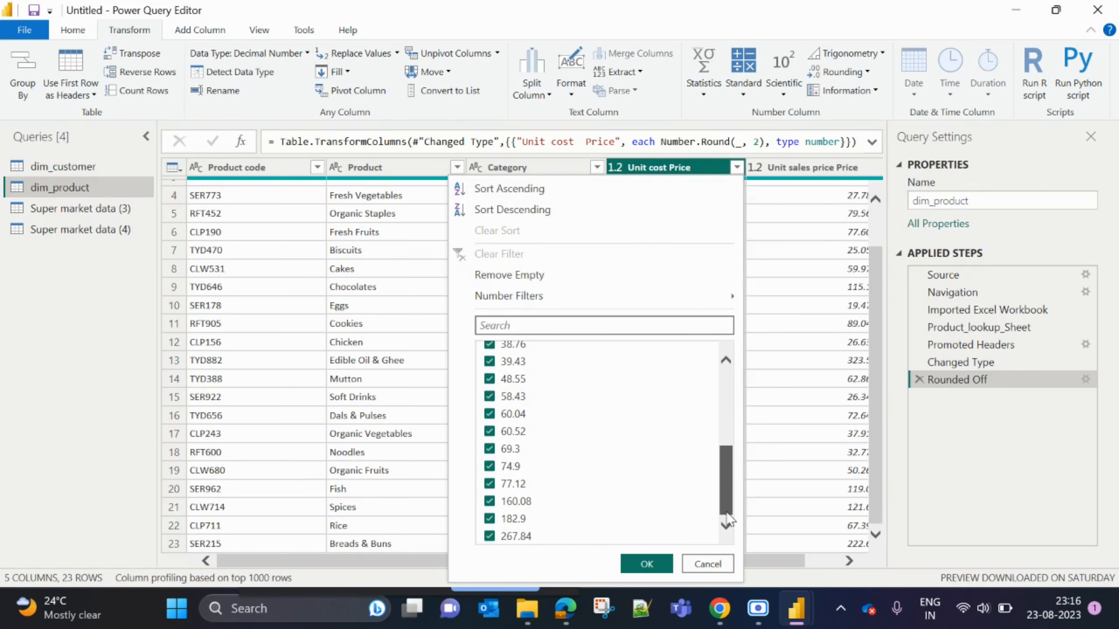
pyautogui.moveTo(727, 513)
pyautogui.mouseDown()
pyautogui.moveTo(729, 340)
pyautogui.moveTo(712, 505)
pyautogui.mouseUp()
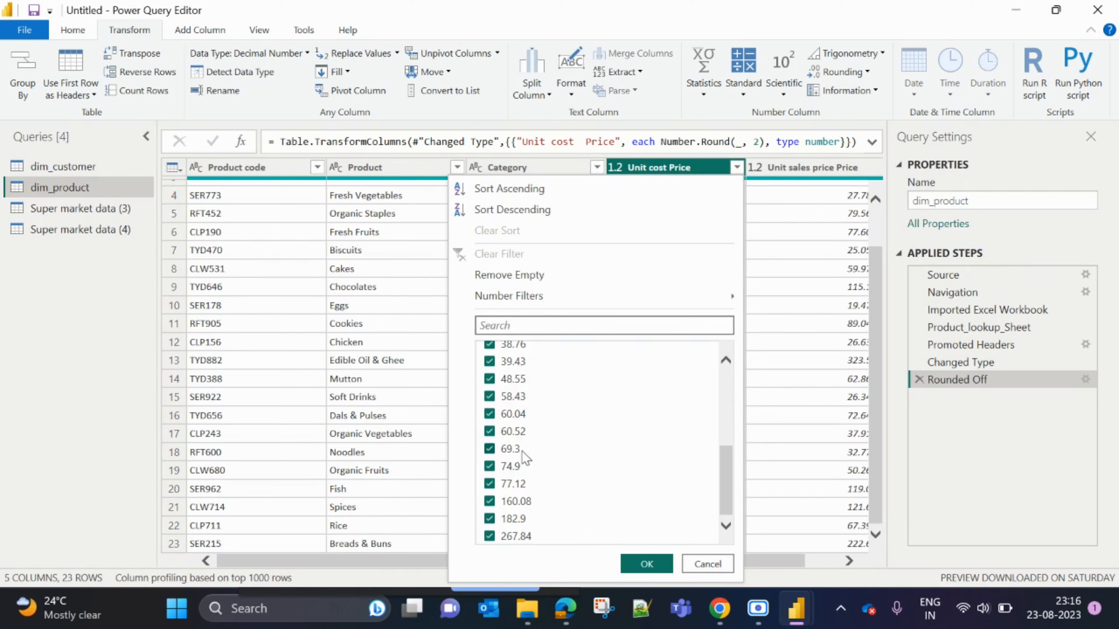
pyautogui.click(647, 565)
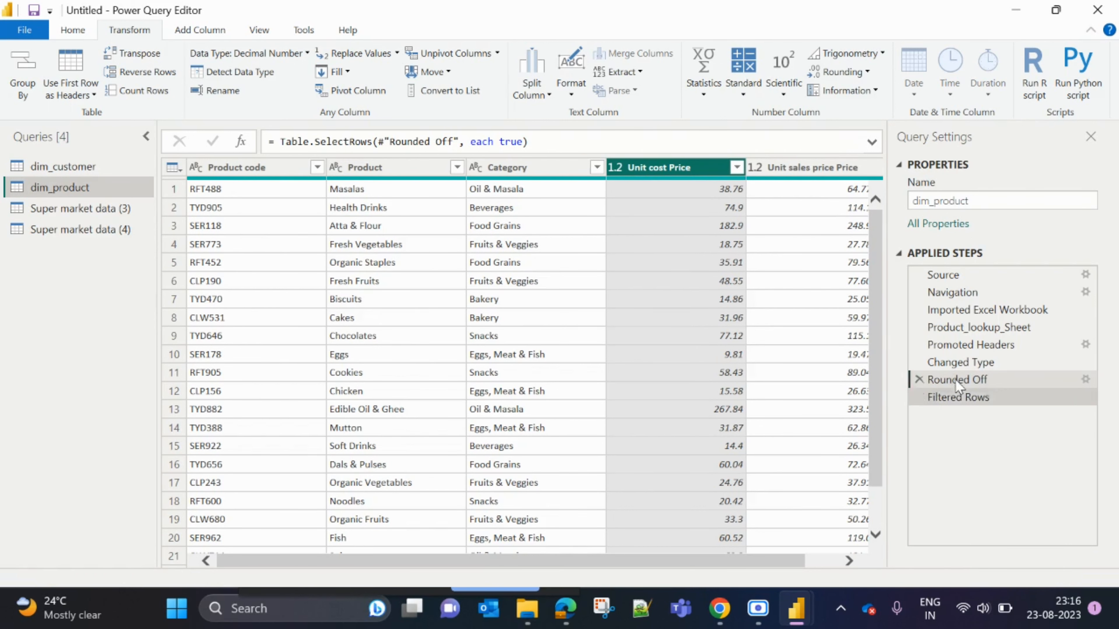
# Rename the Rounded Off applied step as Rounded Off unit cost price
pyautogui.click(955, 382)
pyautogui.rightClick(956, 380)
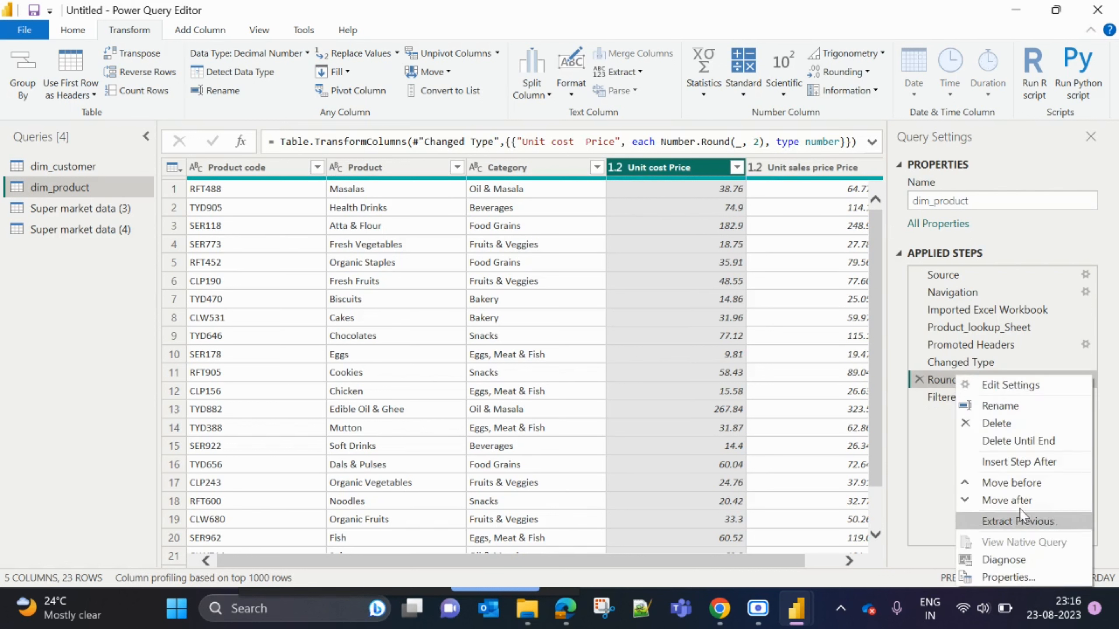
pyautogui.click(1011, 404)
pyautogui.press('End')
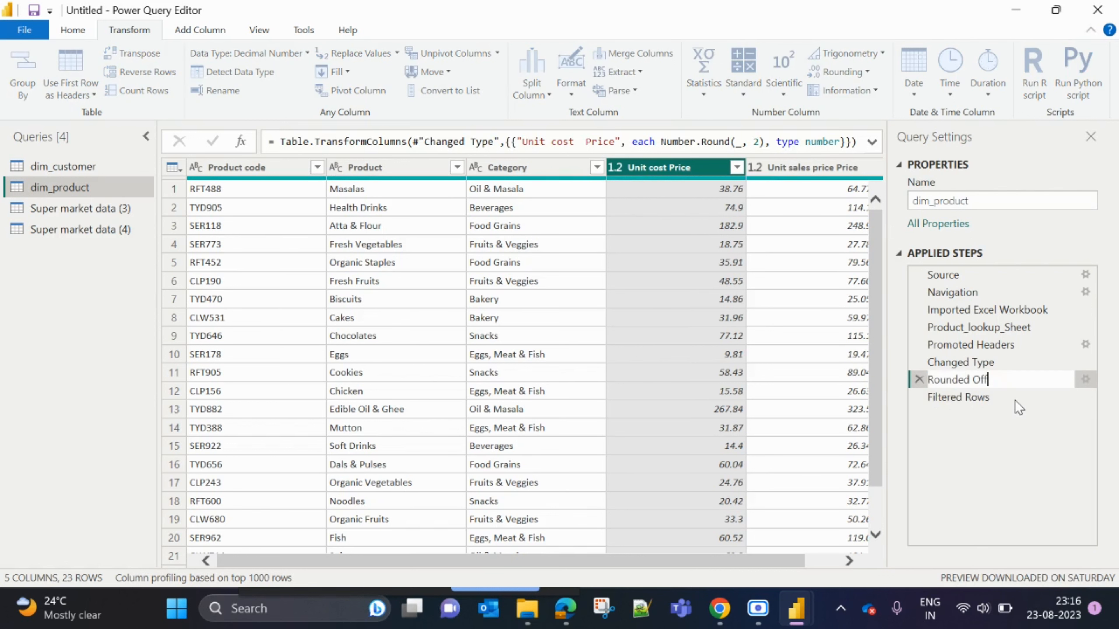
pyautogui.write('unit cost price')
pyautogui.press('Return')
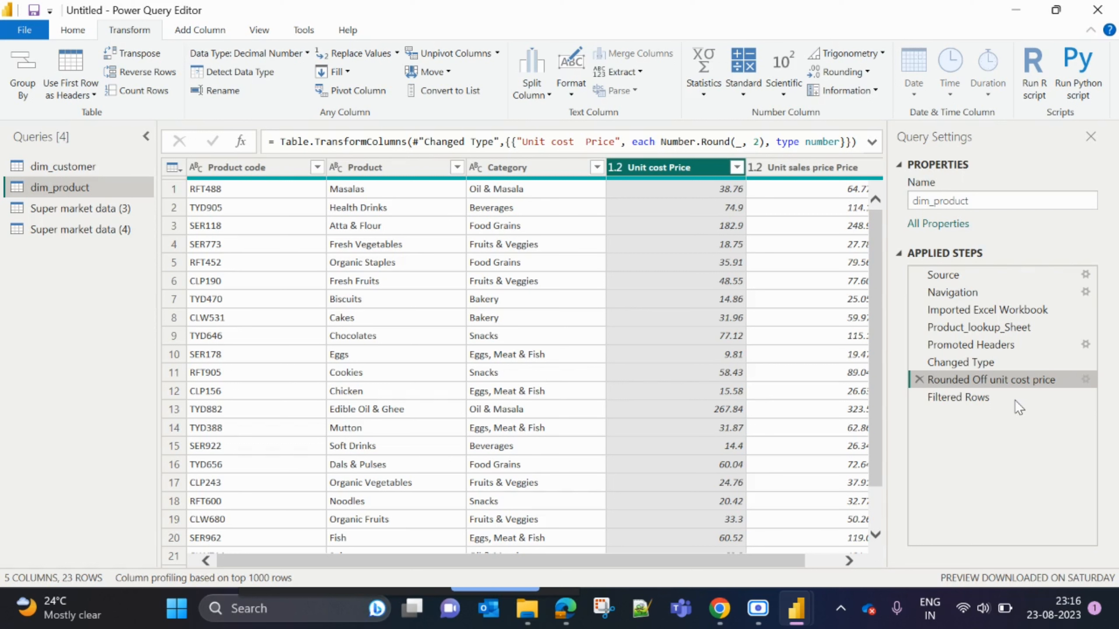
# Rename the Filtered Rows applied step as Filtered Rows unit cost price
pyautogui.click(965, 398)
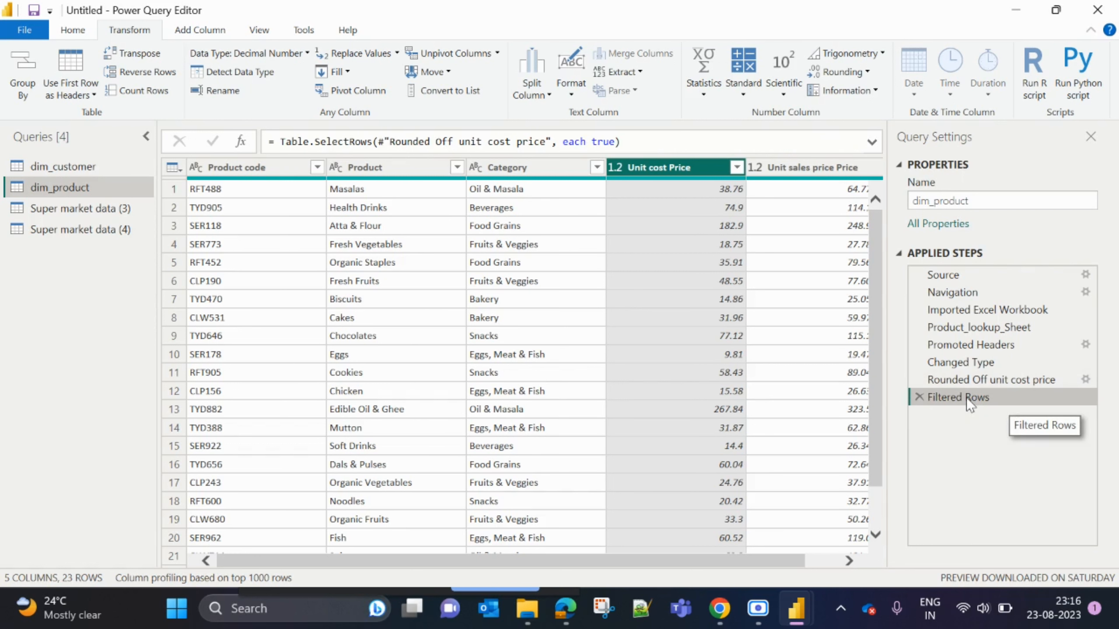
pyautogui.rightClick(966, 398)
pyautogui.click(1008, 412)
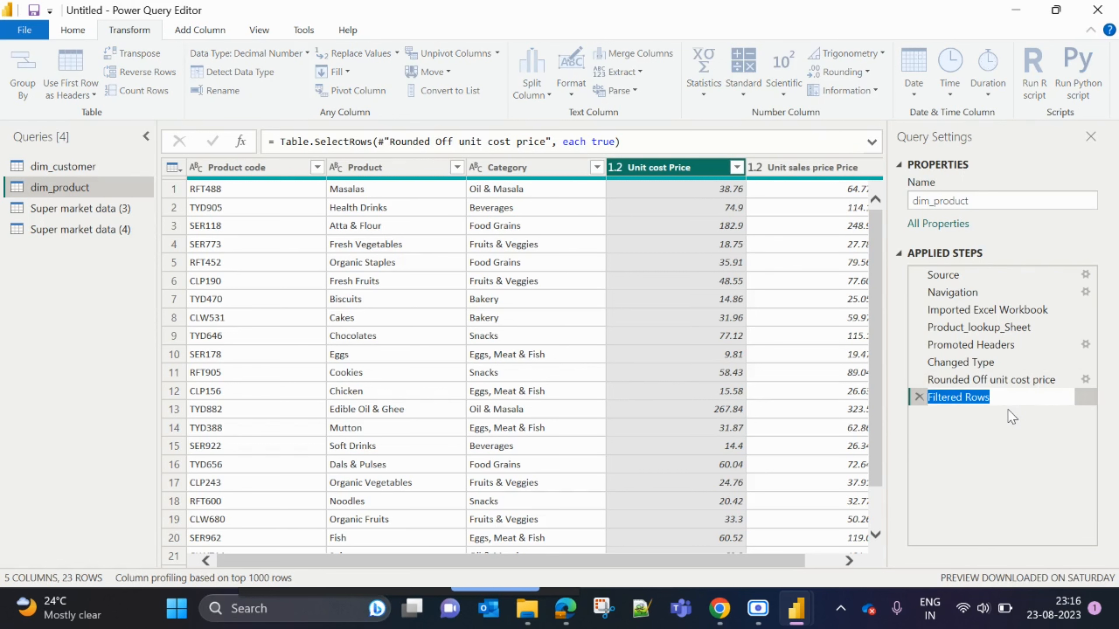
pyautogui.press('End')
pyautogui.write('u')
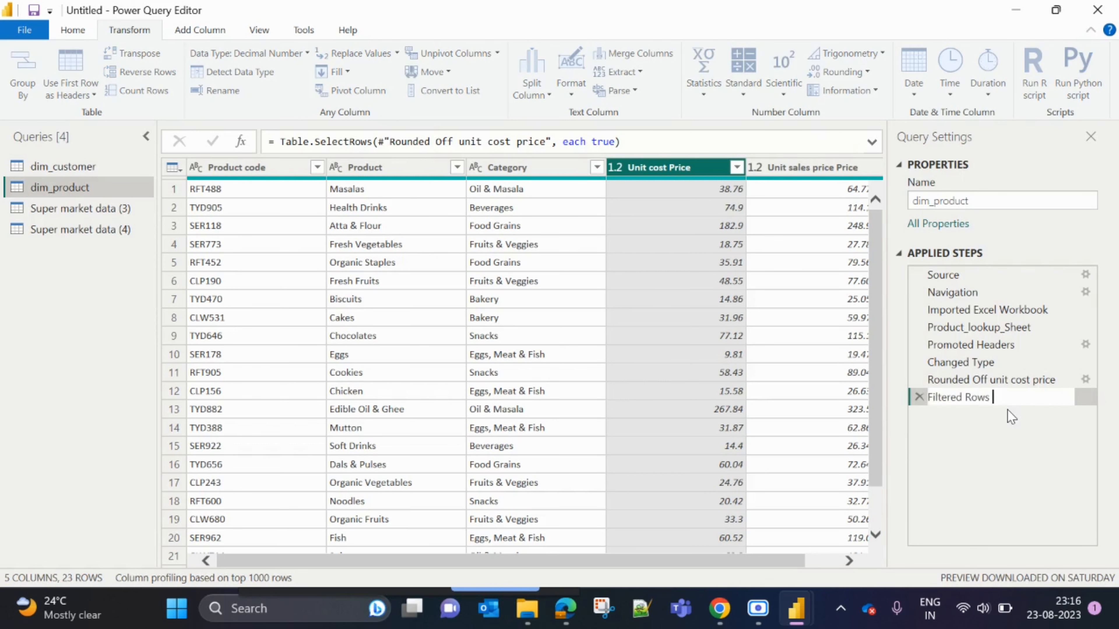
pyautogui.write('nit cost price')
pyautogui.press('Return')
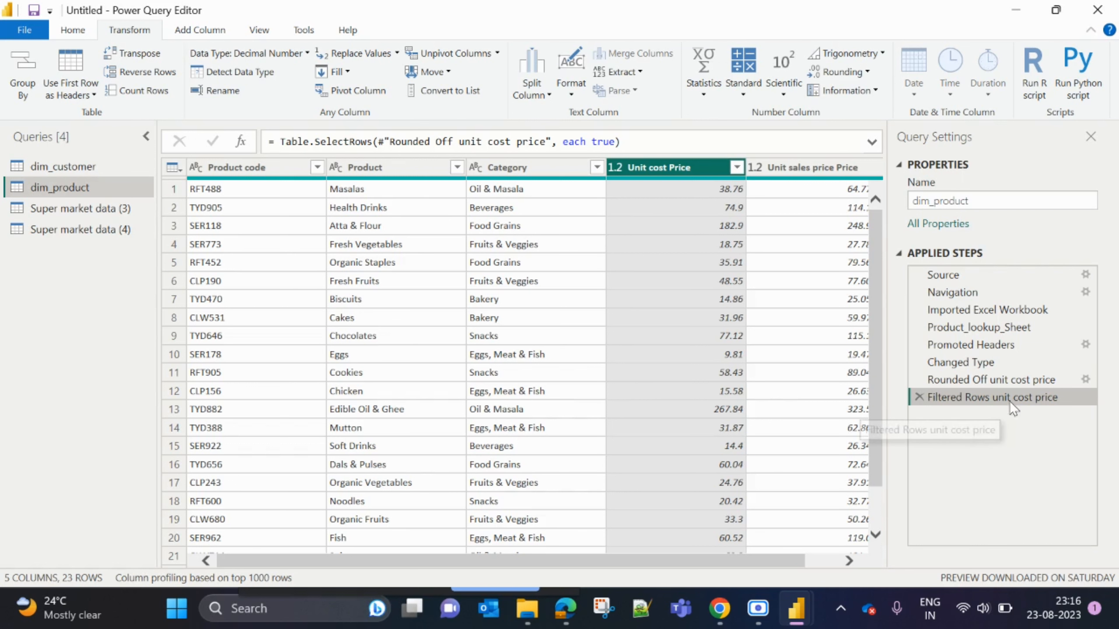
# Round the Unit sales price Price column to 2 decimal places
pyautogui.click(801, 169)
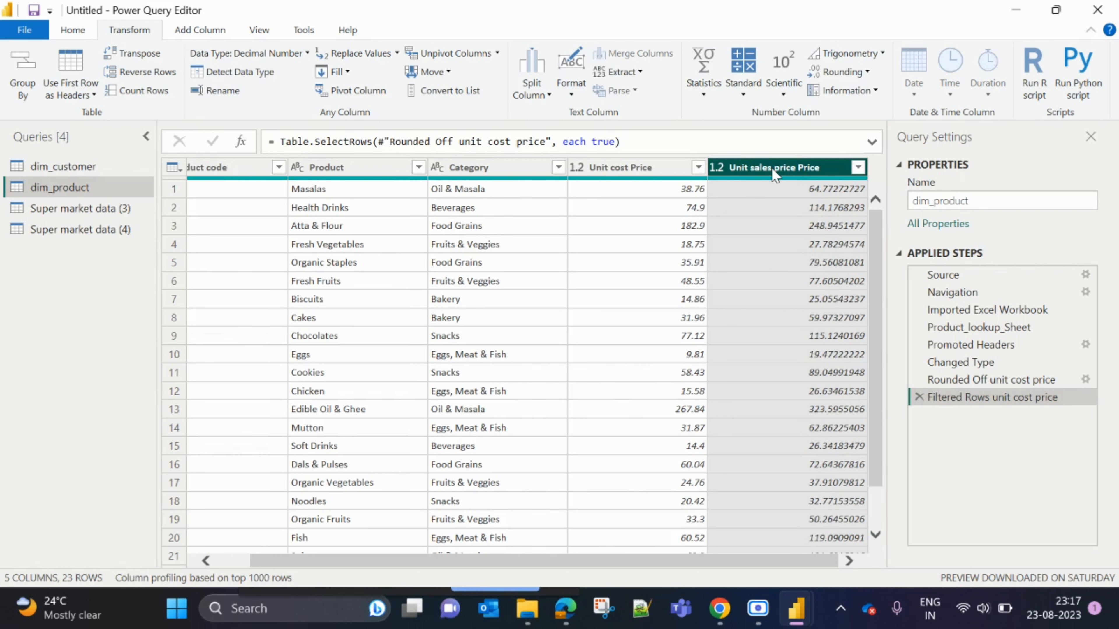
pyautogui.click(866, 71)
pyautogui.click(862, 128)
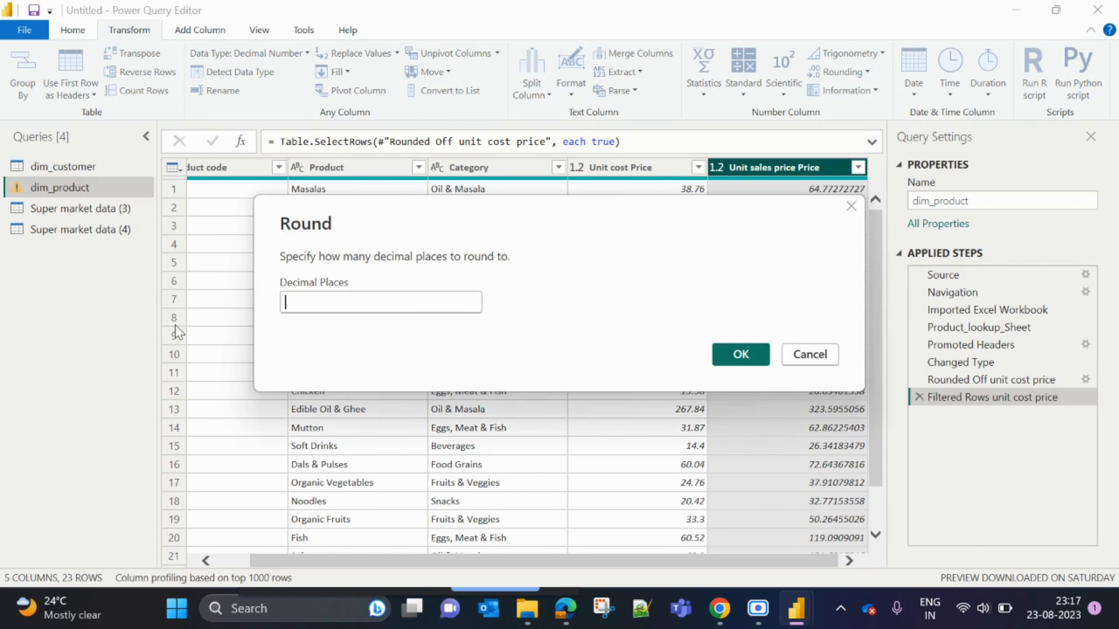
pyautogui.write('2')
pyautogui.click(752, 363)
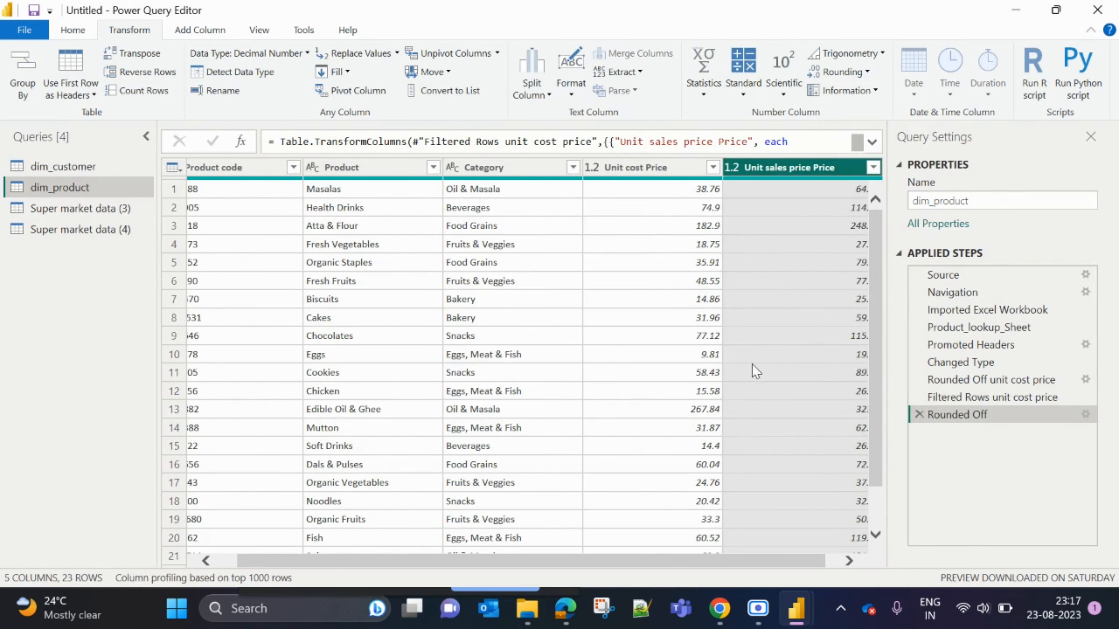
pyautogui.moveTo(798, 561); pyautogui.dragTo(813, 568)
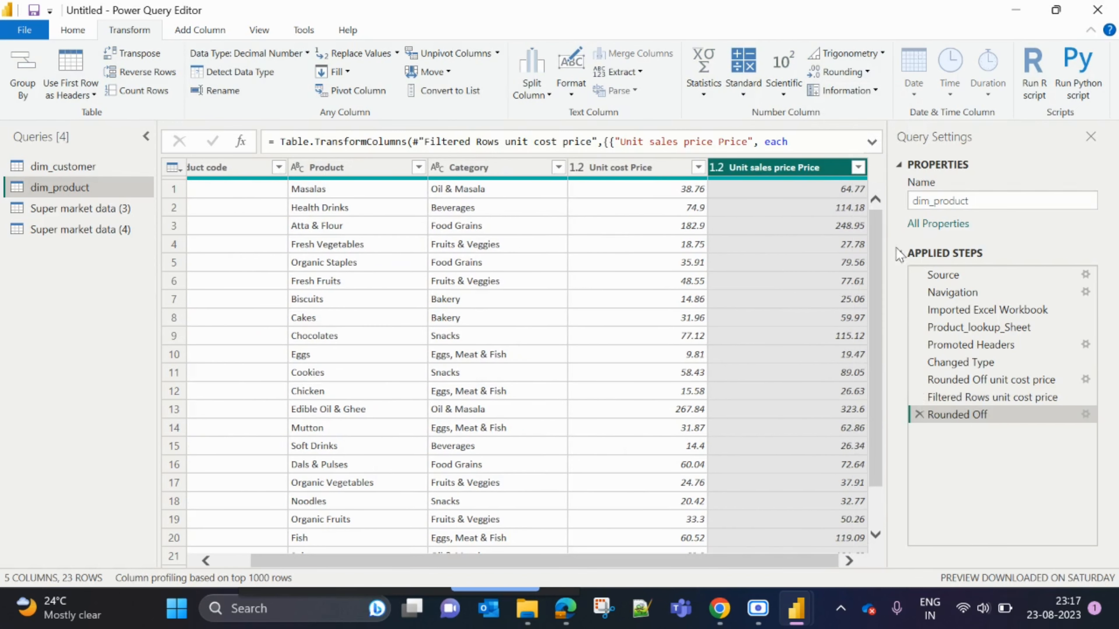
# Rename the newest Rounded Off applied step as Rounded Off unit sales price
pyautogui.rightClick(969, 414)
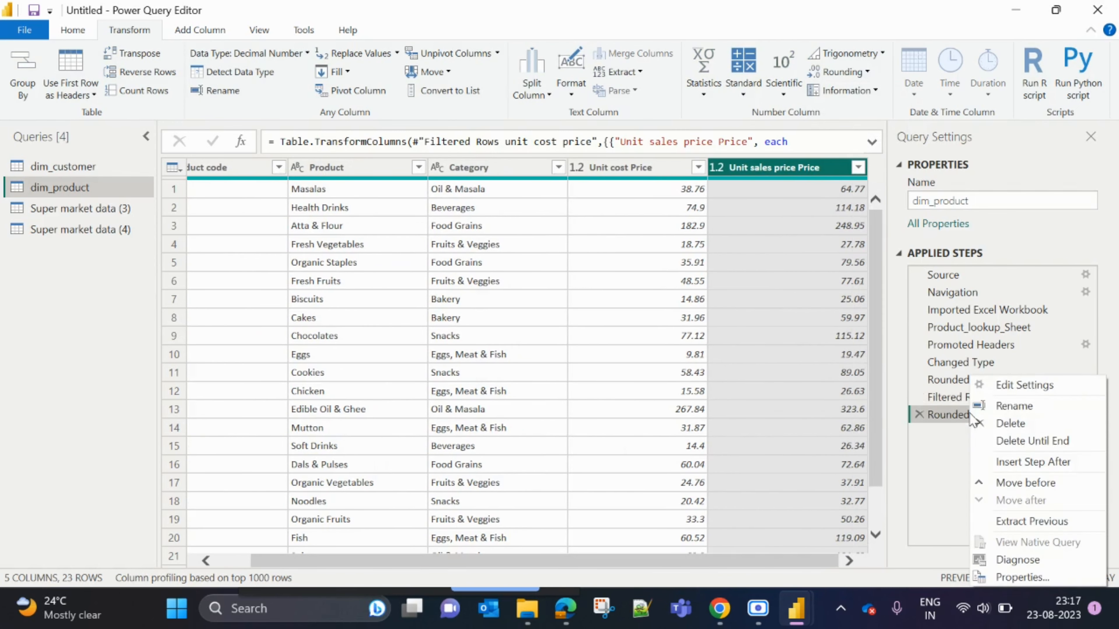
pyautogui.click(1011, 405)
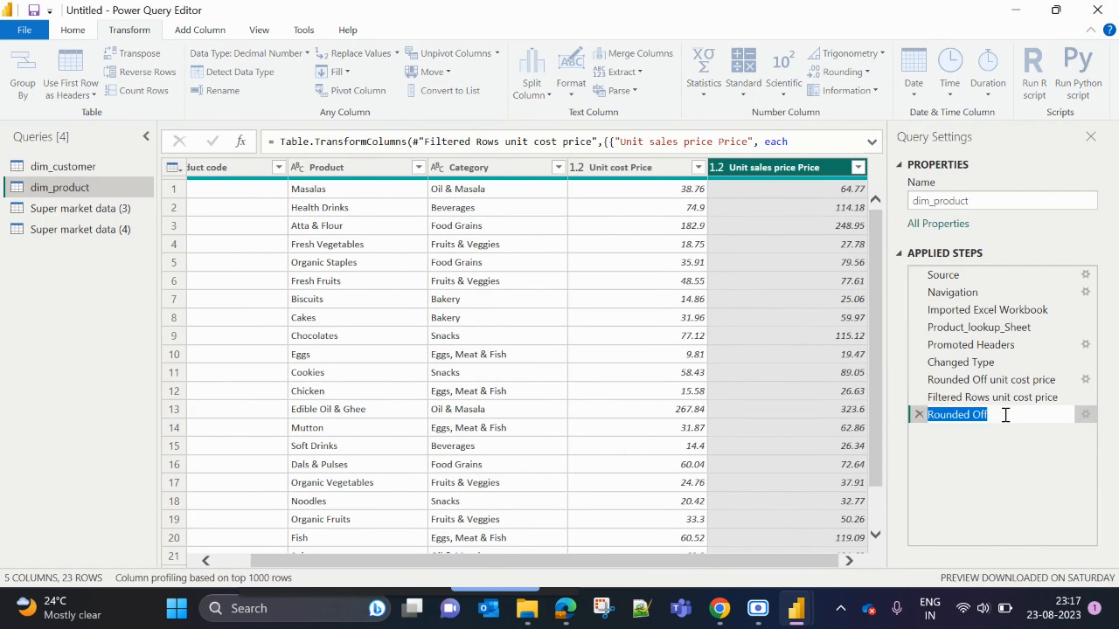
pyautogui.click(1003, 414)
pyautogui.write('un')
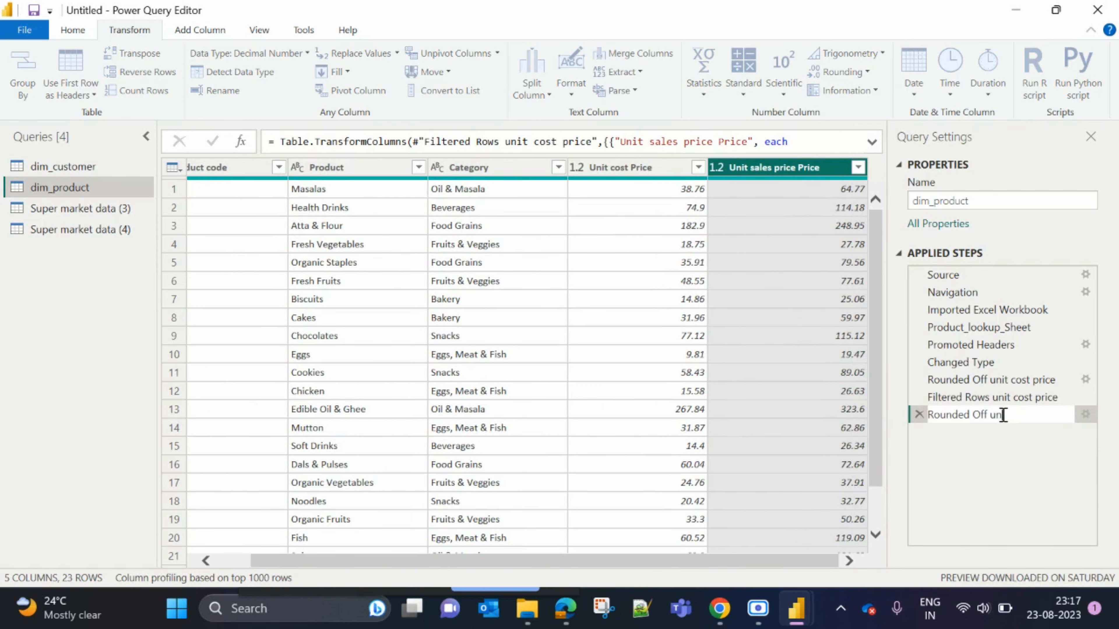
pyautogui.write('it sales price')
pyautogui.press('Return')
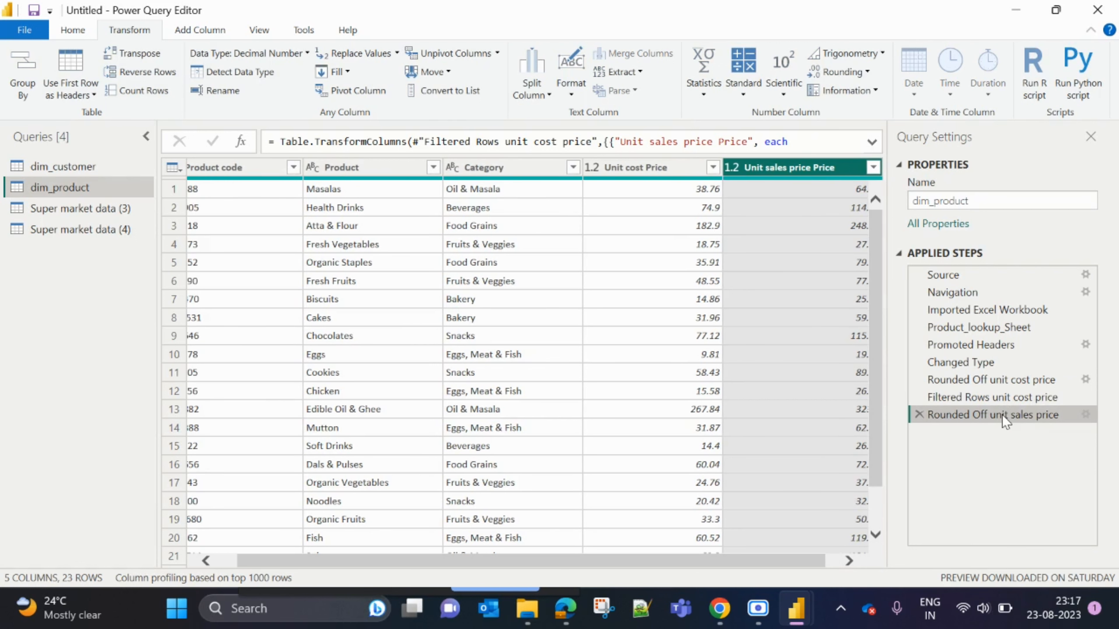
# Rename the Unit sales price Price column as Unit sales price, and delete the Renamed Columns step
pyautogui.moveTo(822, 564); pyautogui.dragTo(840, 565)
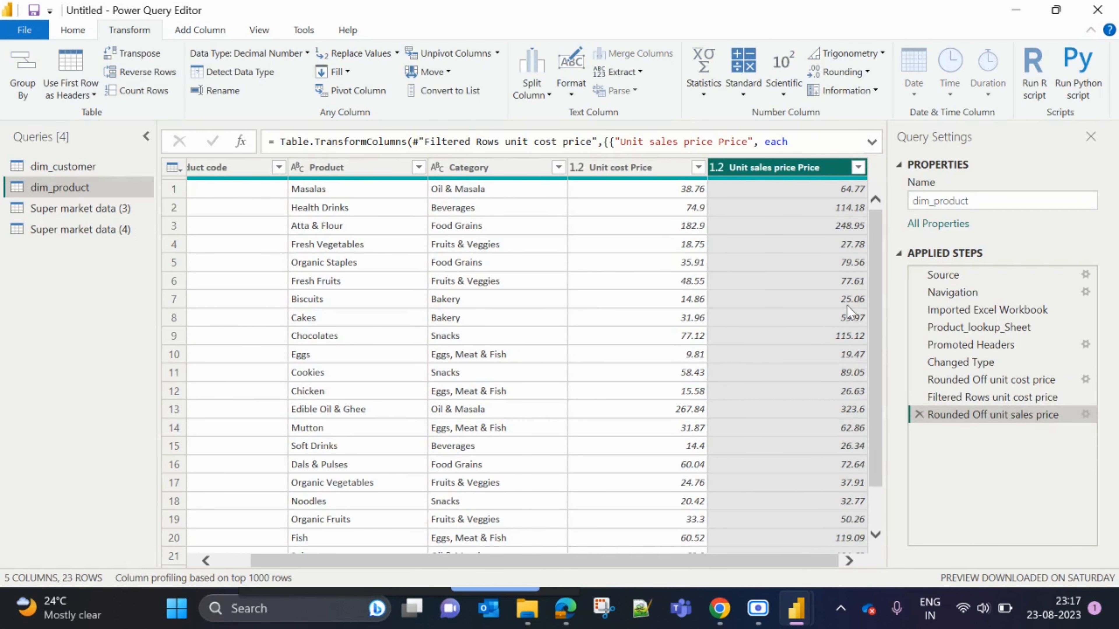
pyautogui.doubleClick(815, 169)
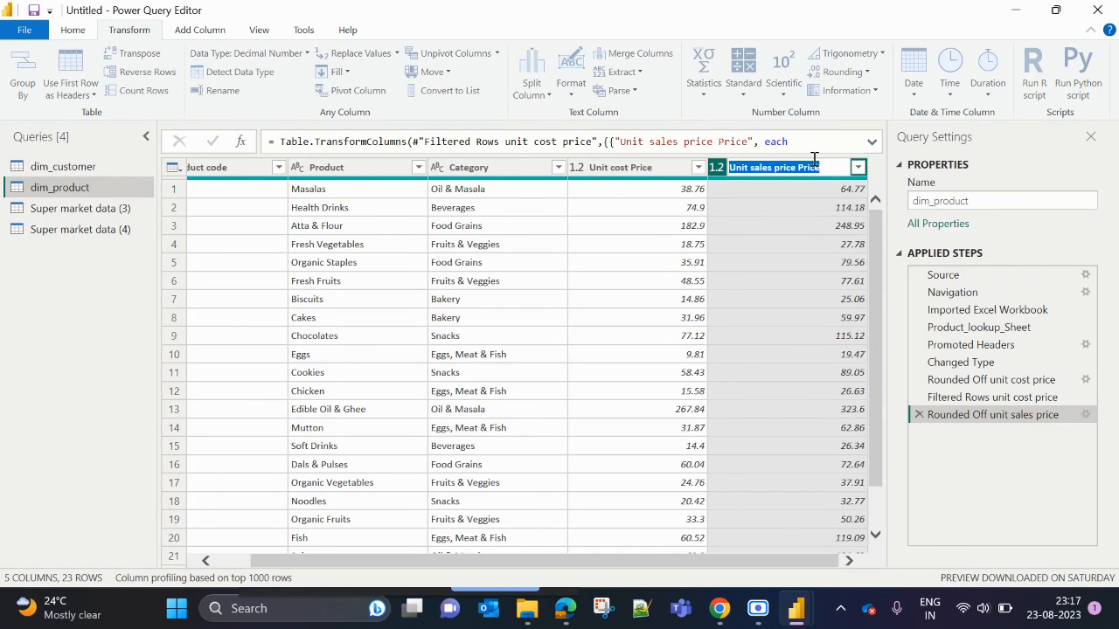
pyautogui.click(819, 167)
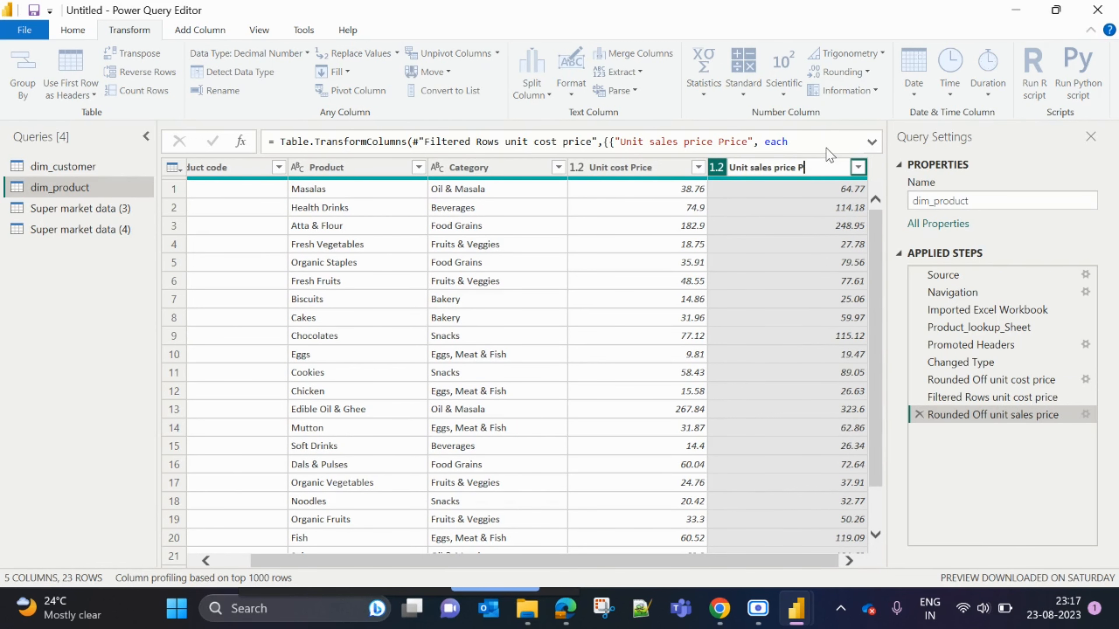
pyautogui.press('Return')
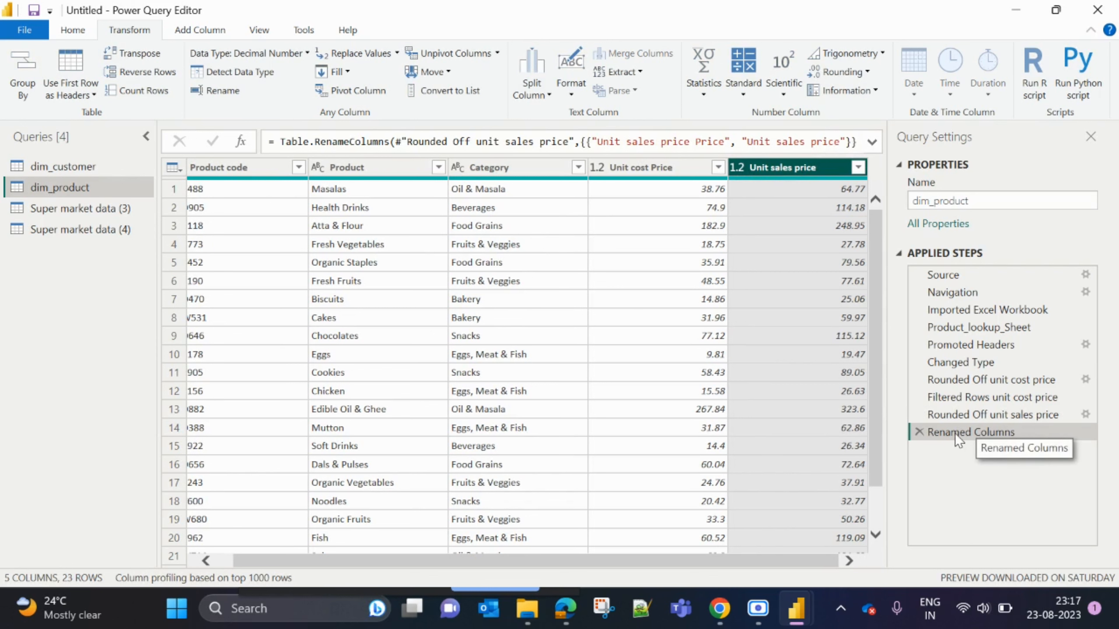
pyautogui.click(919, 432)
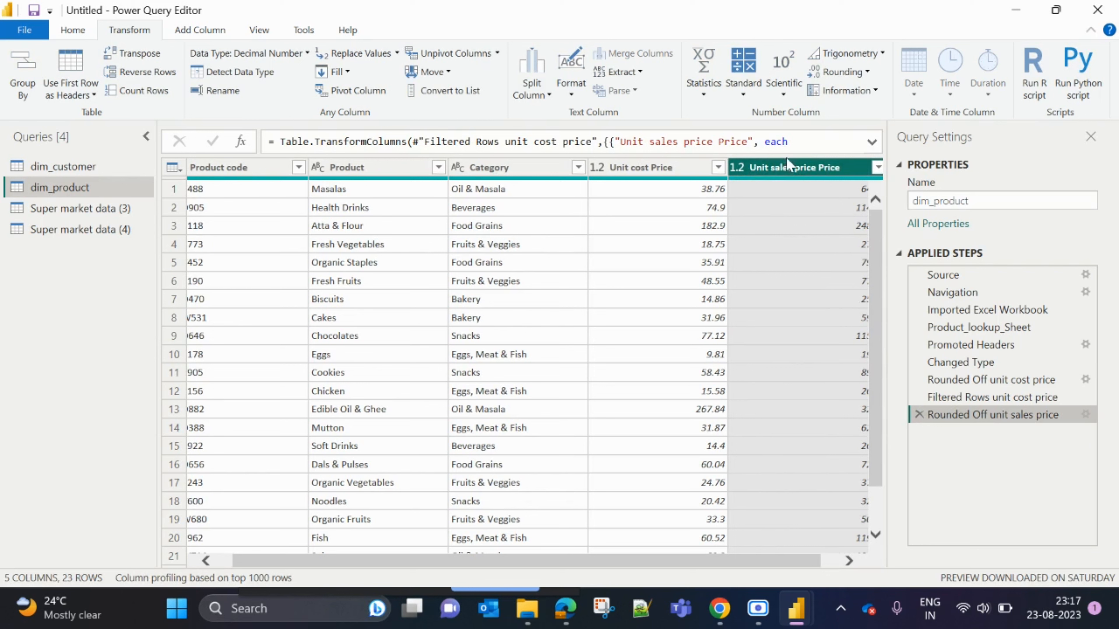
# Rename the Unit sales price Price column as Unit sales price
pyautogui.doubleClick(792, 166)
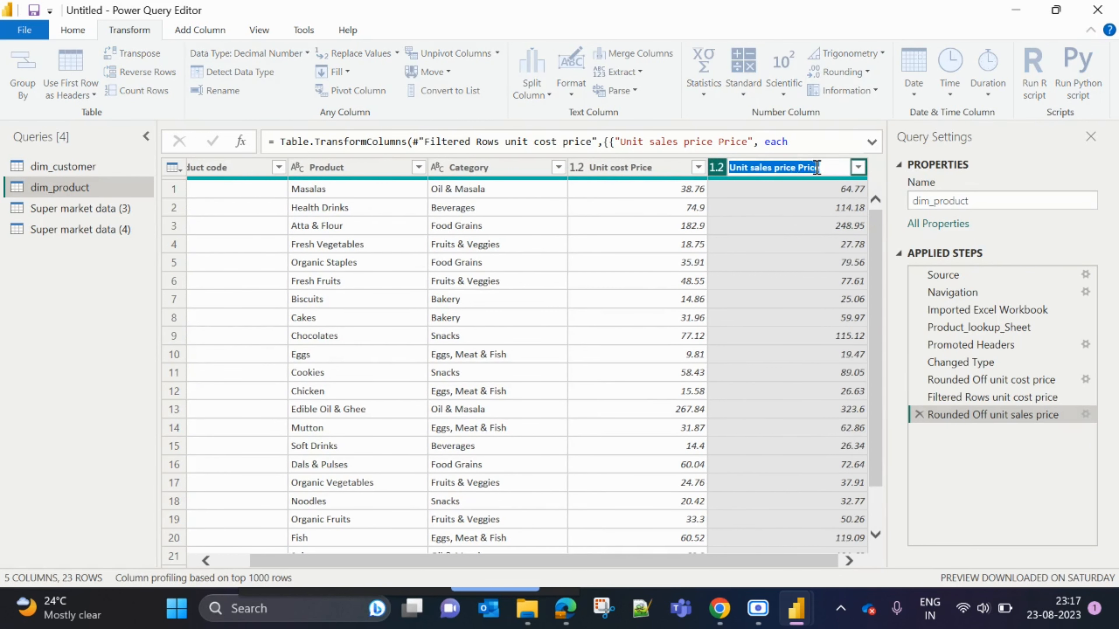
pyautogui.click(820, 168)
pyautogui.press('BackSpace')
pyautogui.press('BackSpace')
pyautogui.press('BackSpace')
pyautogui.press('BackSpace')
pyautogui.press('BackSpace')
pyautogui.press('BackSpace')
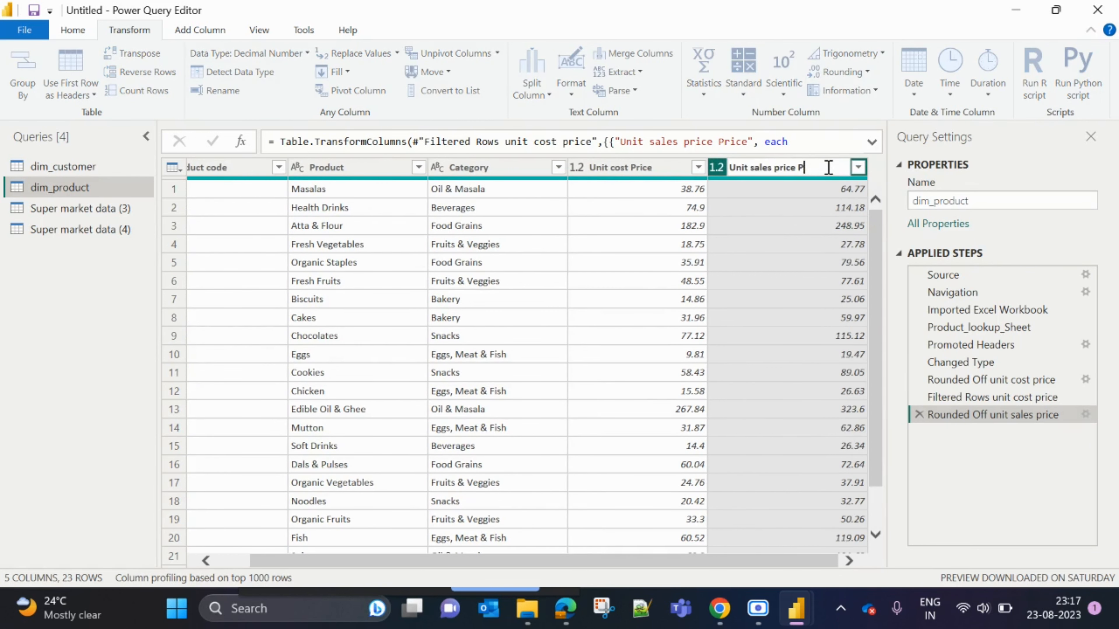
pyautogui.press('Return')
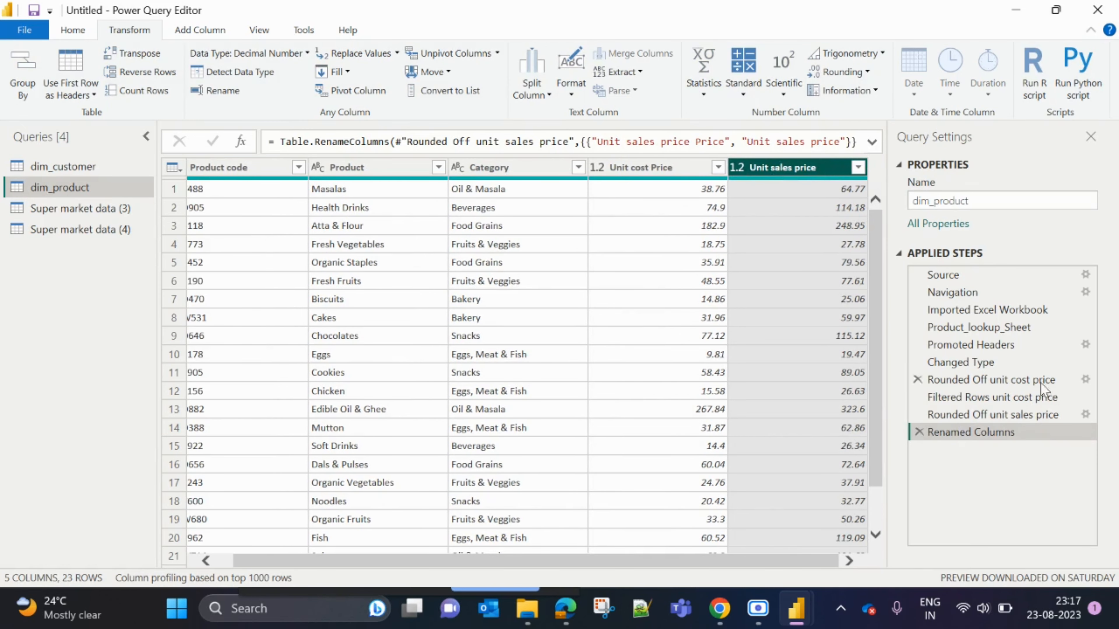
# Rename the Renamed Columns applied step as Renamed Columns Unit sales price
pyautogui.rightClick(960, 433)
pyautogui.click(1003, 405)
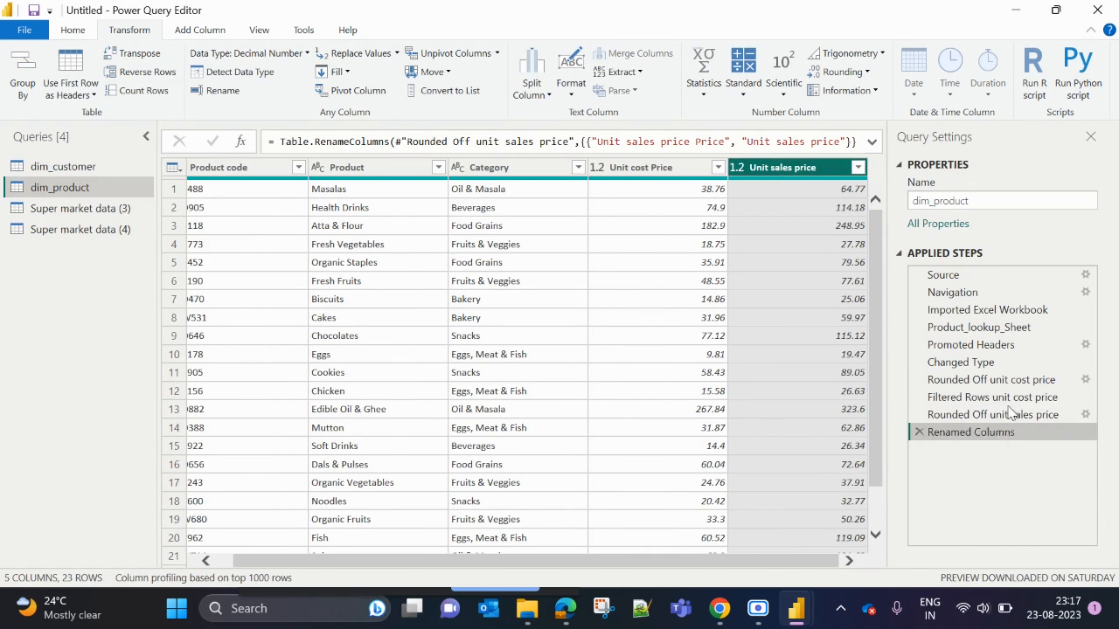
pyautogui.click(1044, 433)
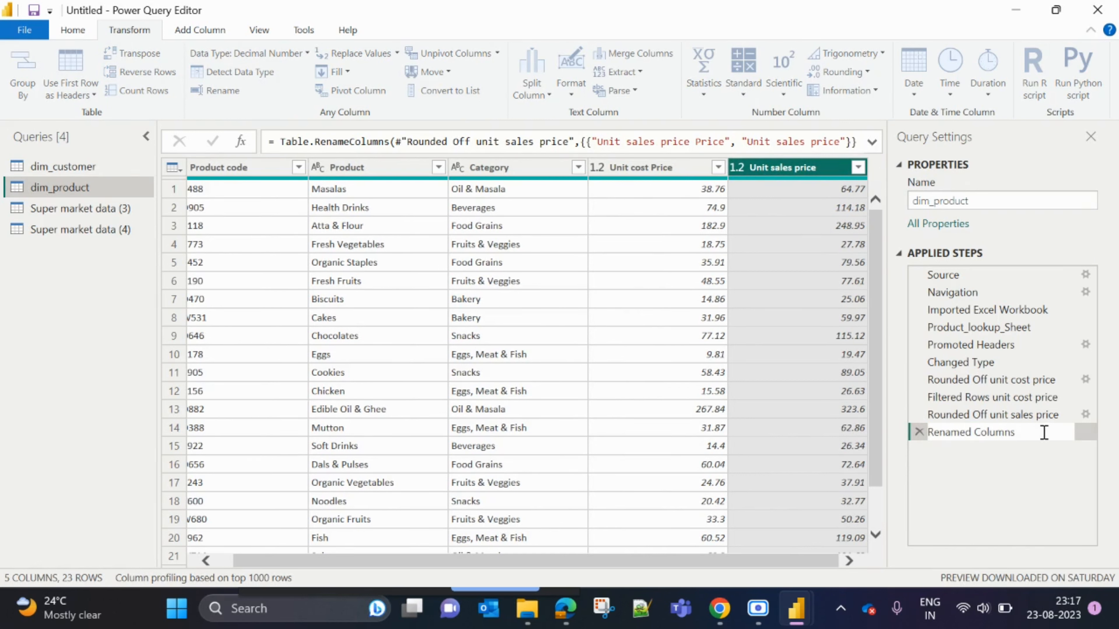
pyautogui.write('Unit sales price')
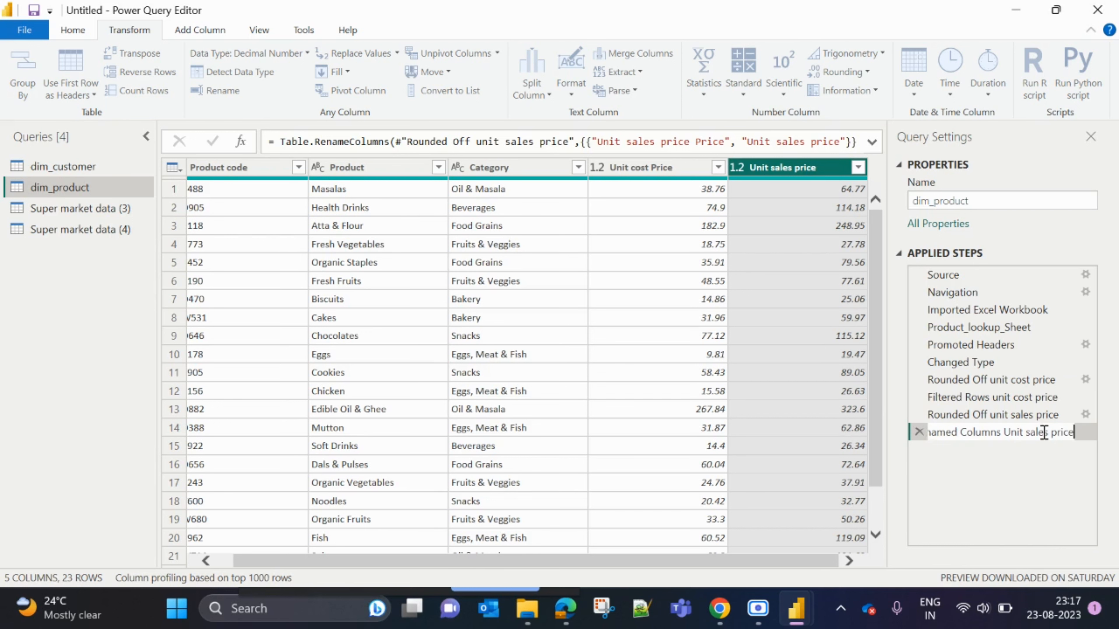
pyautogui.press('Return')
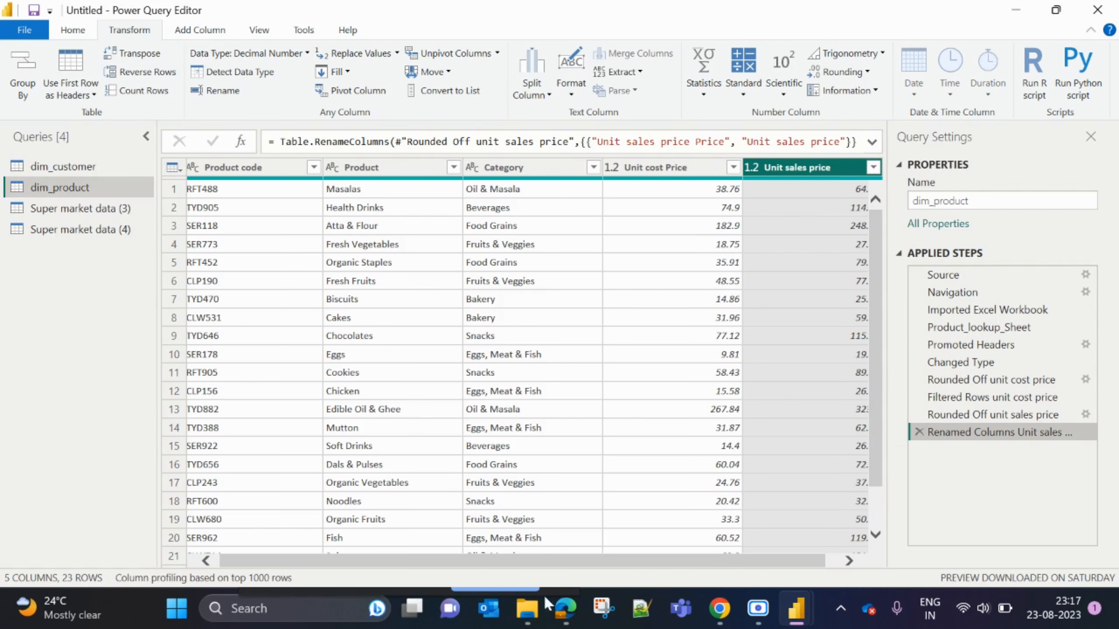
pyautogui.hscroll(1, 700, 562)
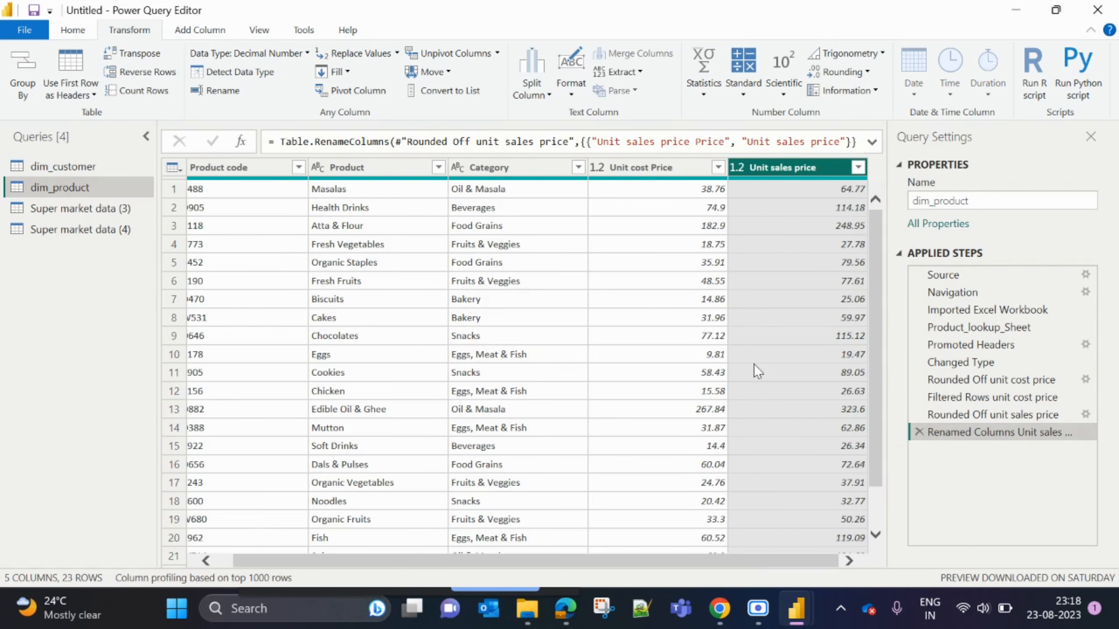
pyautogui.scroll(-1, 755, 370)
pyautogui.scroll(1, 759, 374)
# In the Super market data (3) query, load the Dim_State sheet from Dim_State.xlsx and use its first row as headers
pyautogui.click(74, 204)
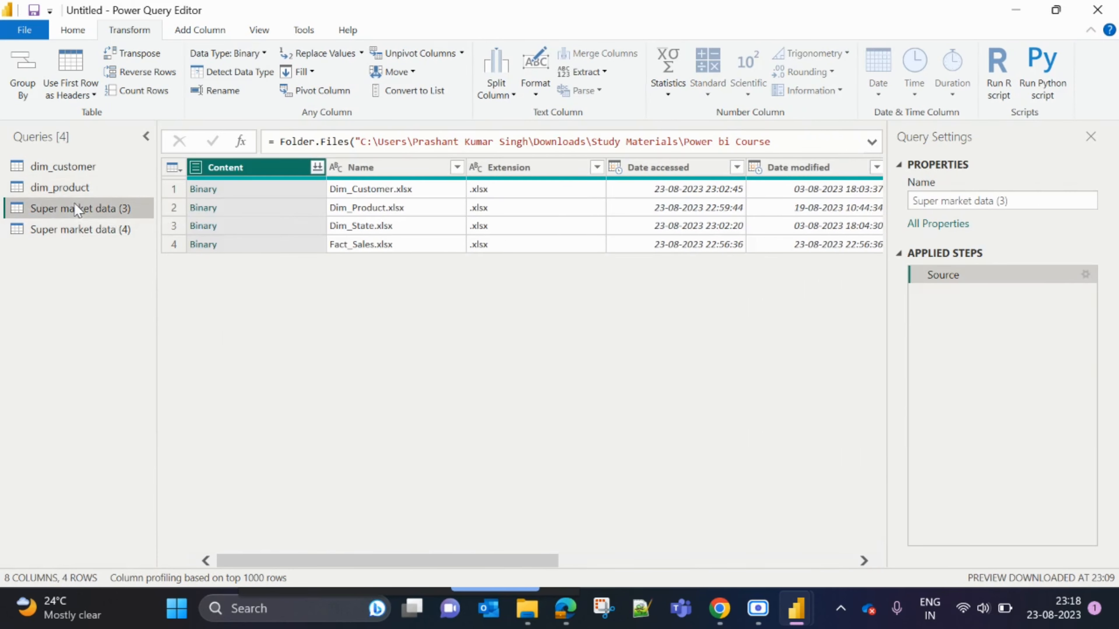
pyautogui.click(203, 226)
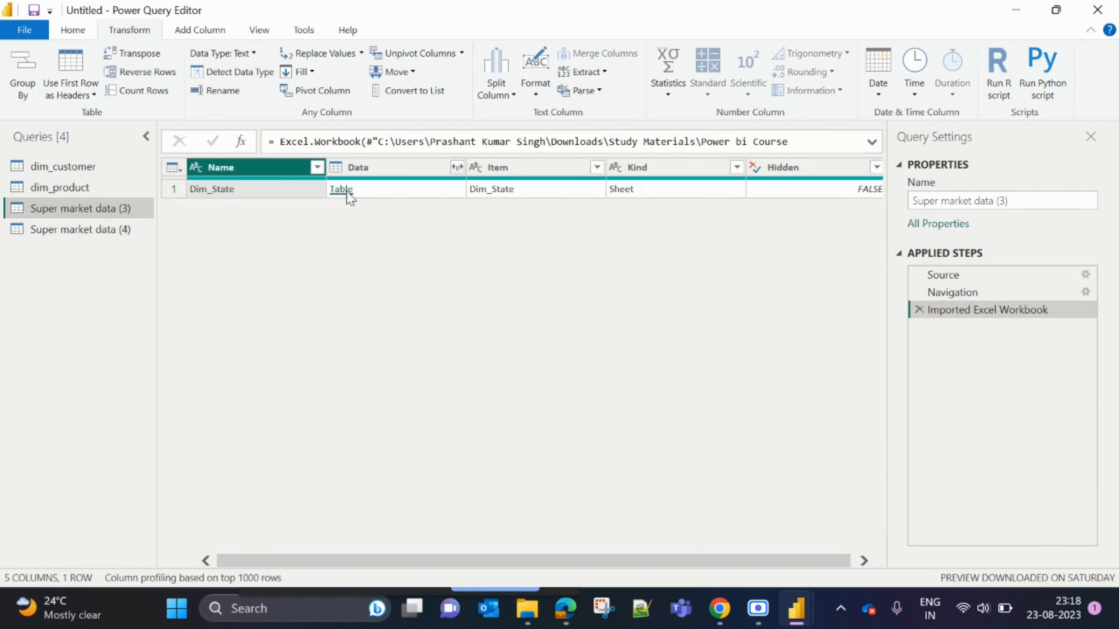
pyautogui.click(343, 190)
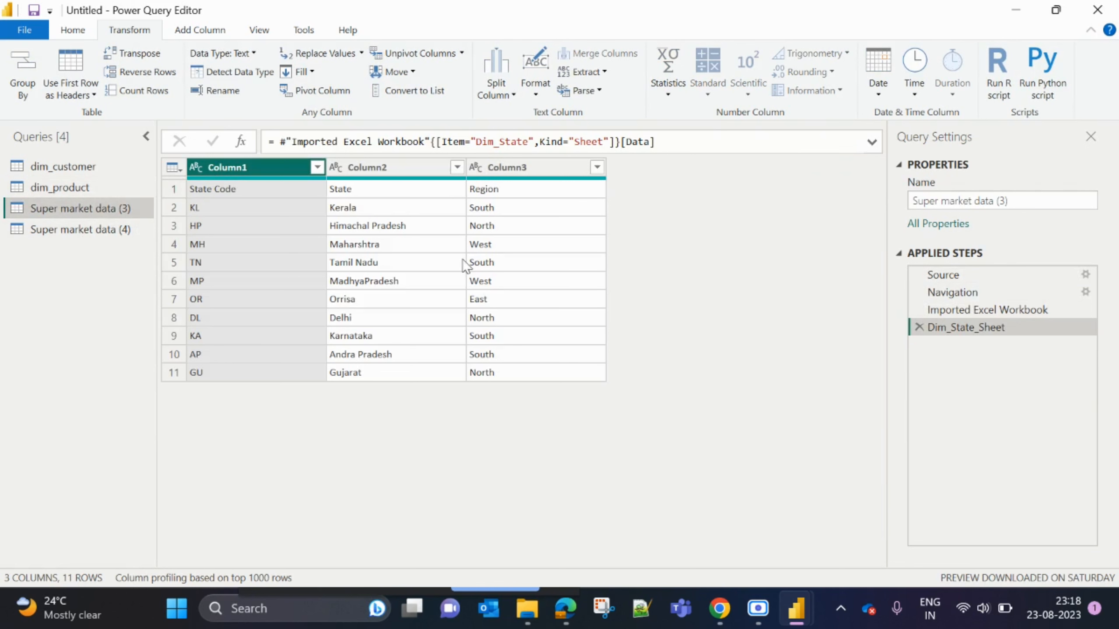
pyautogui.click(92, 35)
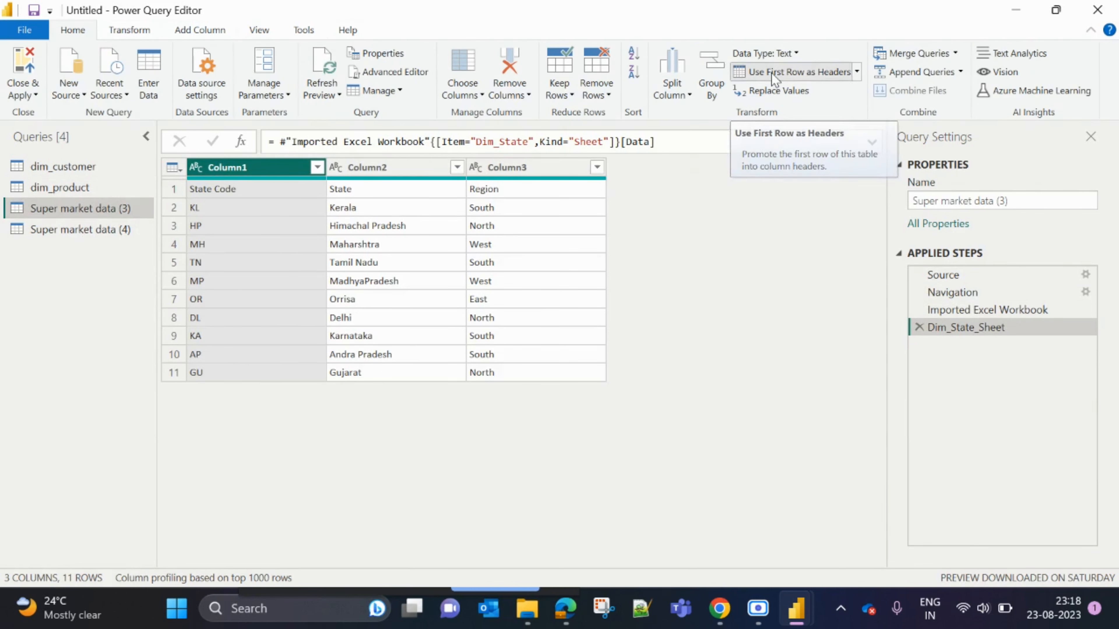
pyautogui.click(771, 72)
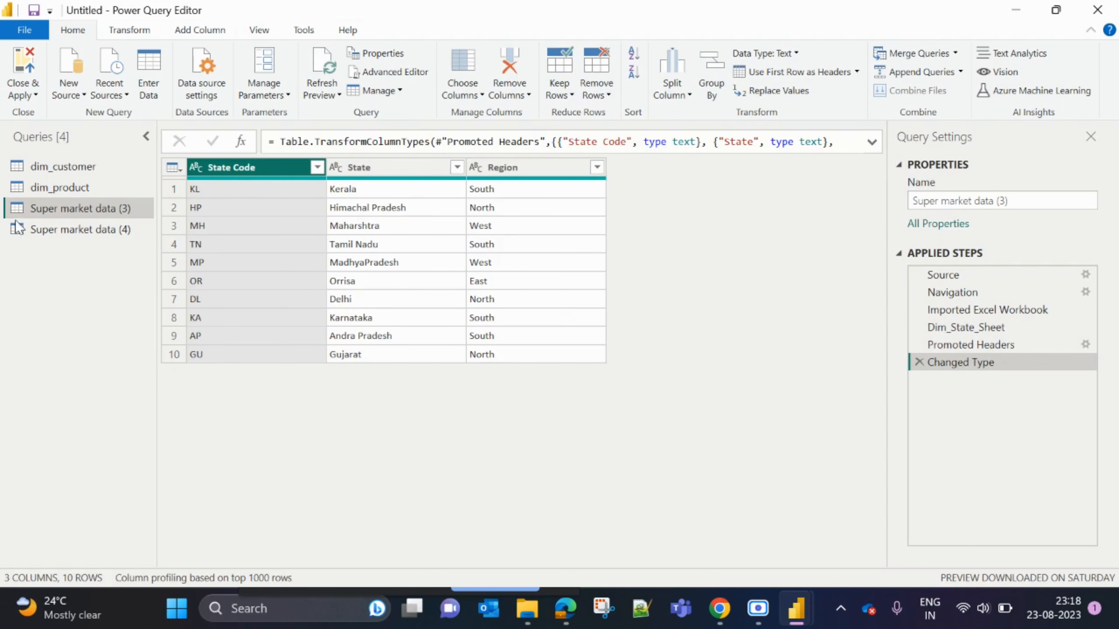
# Rename the Super market data (3) query as dim_state
pyautogui.moveTo(1026, 201); pyautogui.dragTo(882, 204)
pyautogui.write('dim')
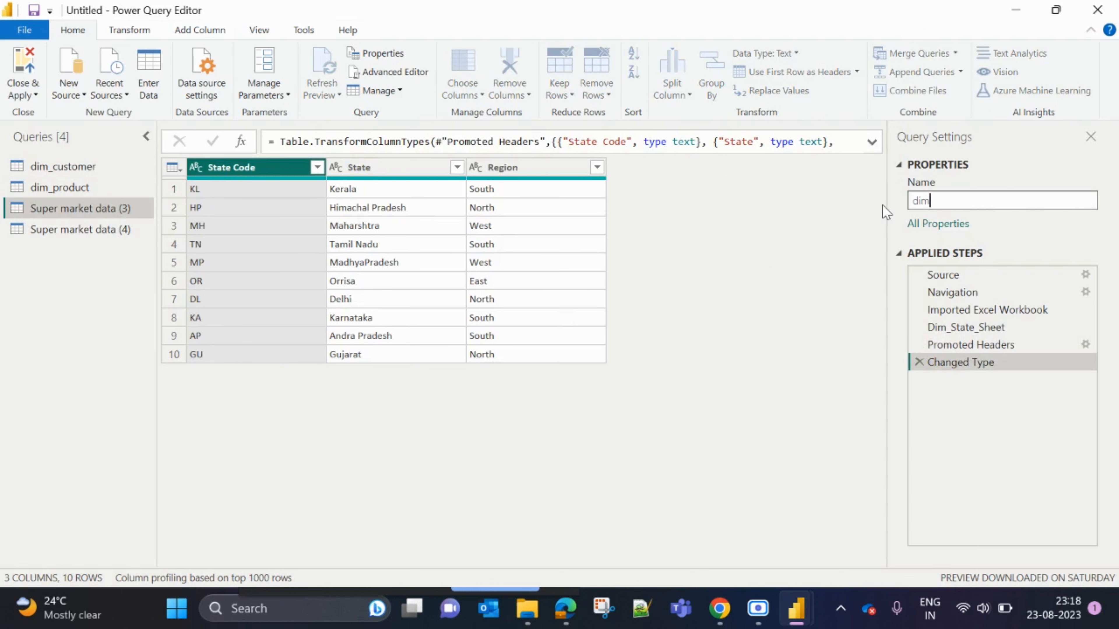
pyautogui.write('_state')
pyautogui.press('Return')
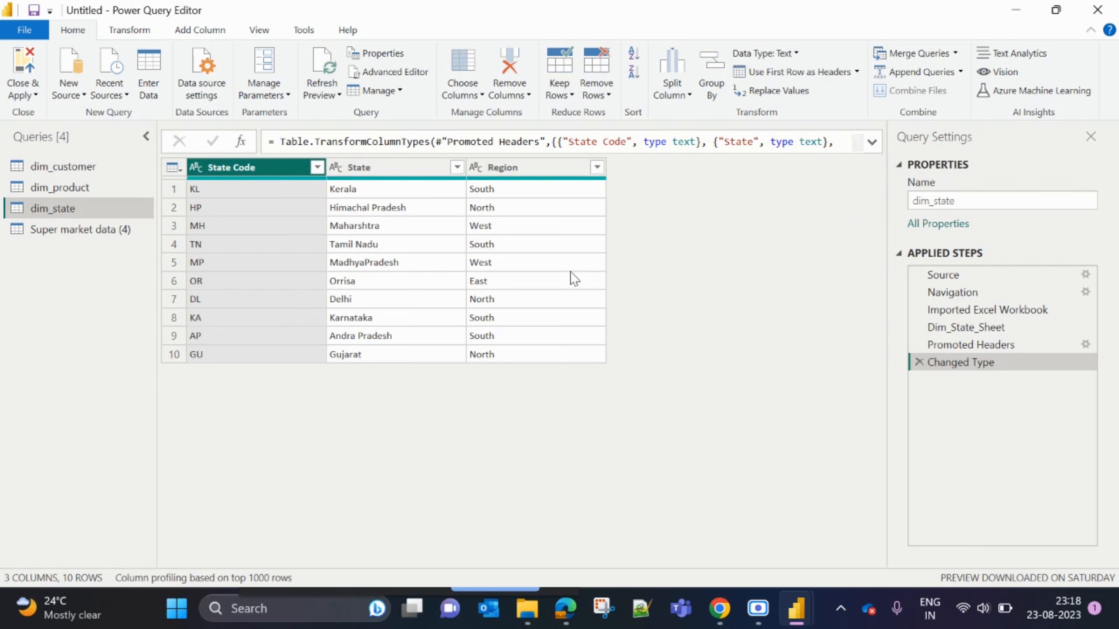
# Rename the Super market data (4) query as fact_sales
pyautogui.click(65, 233)
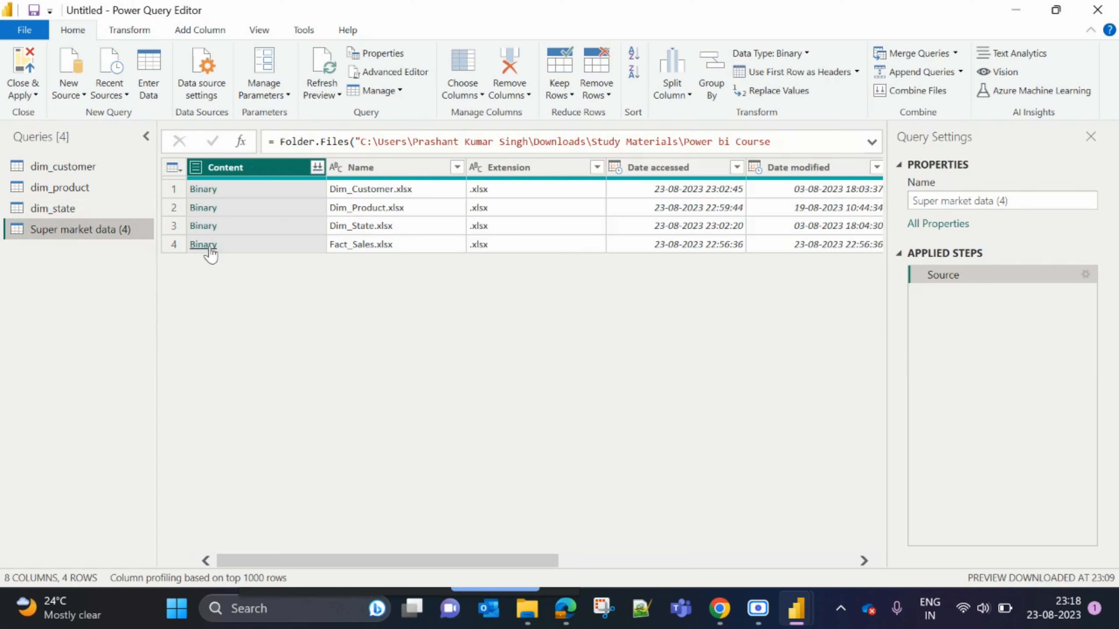
pyautogui.click(1051, 201)
pyautogui.press('BackSpace')
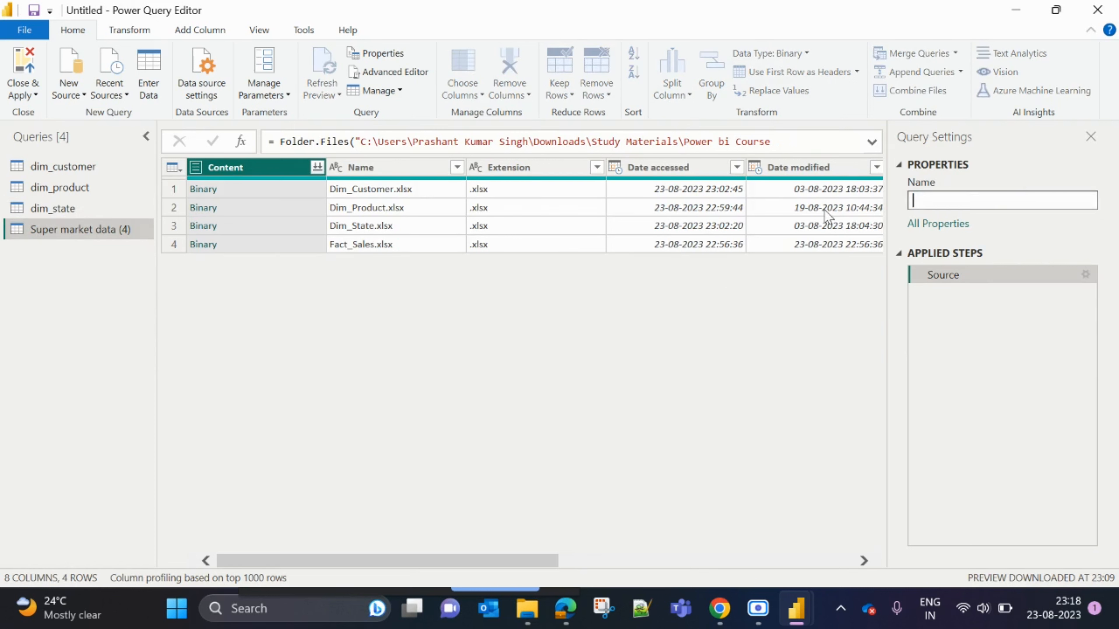
pyautogui.write('fact_sales')
pyautogui.press('Return')
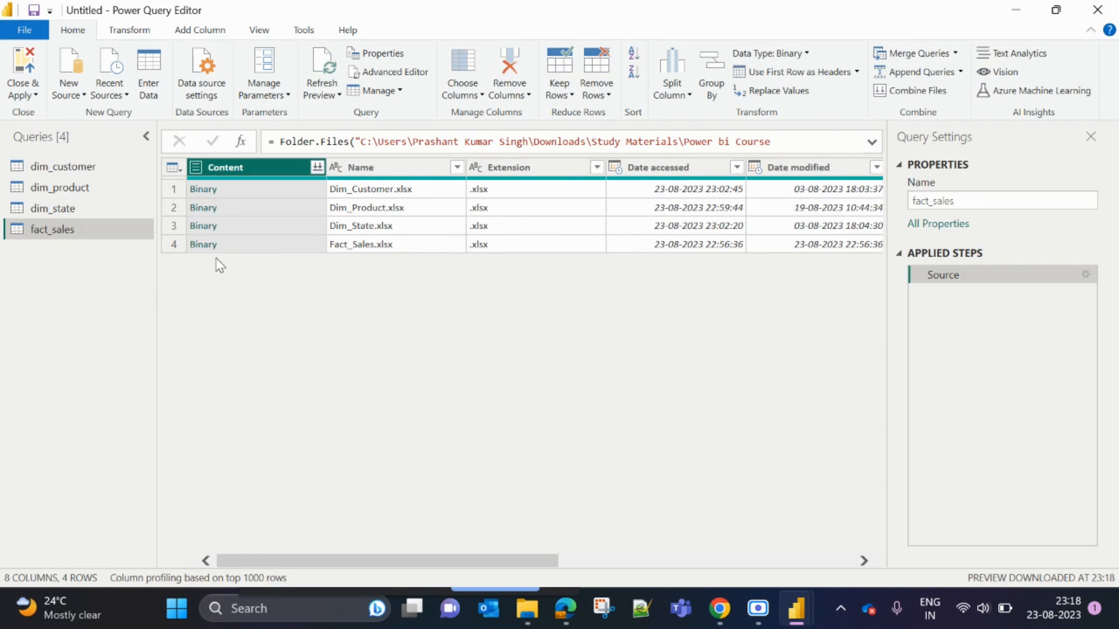
# Load the Fact_Sales sheet from Fact_Sales.xlsx into the fact_sales query and use its first row as headers
pyautogui.click(201, 247)
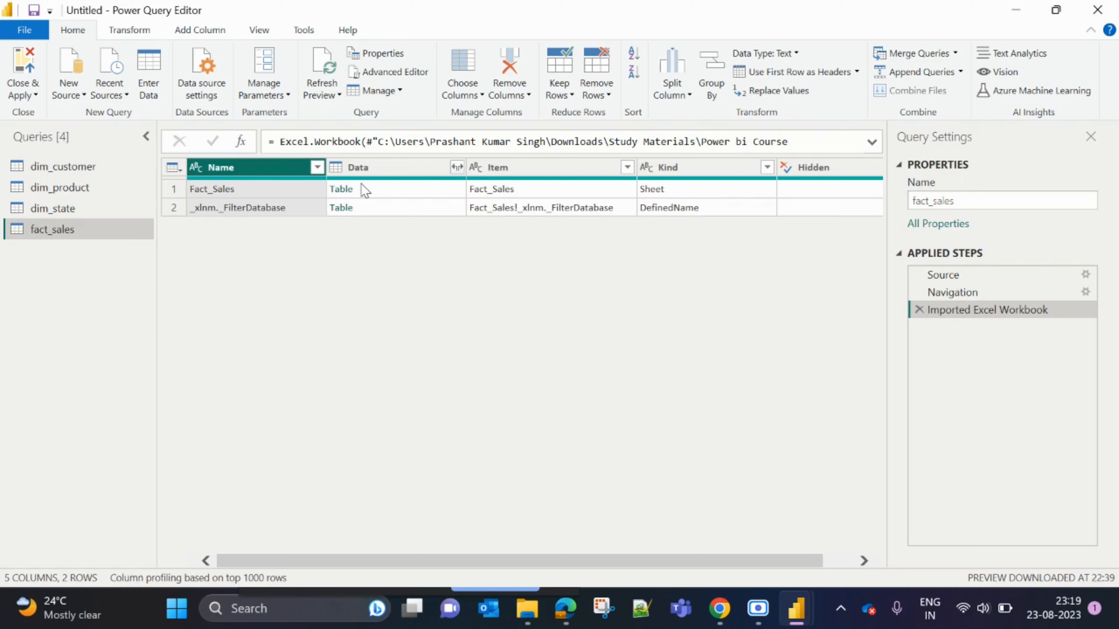
pyautogui.click(345, 194)
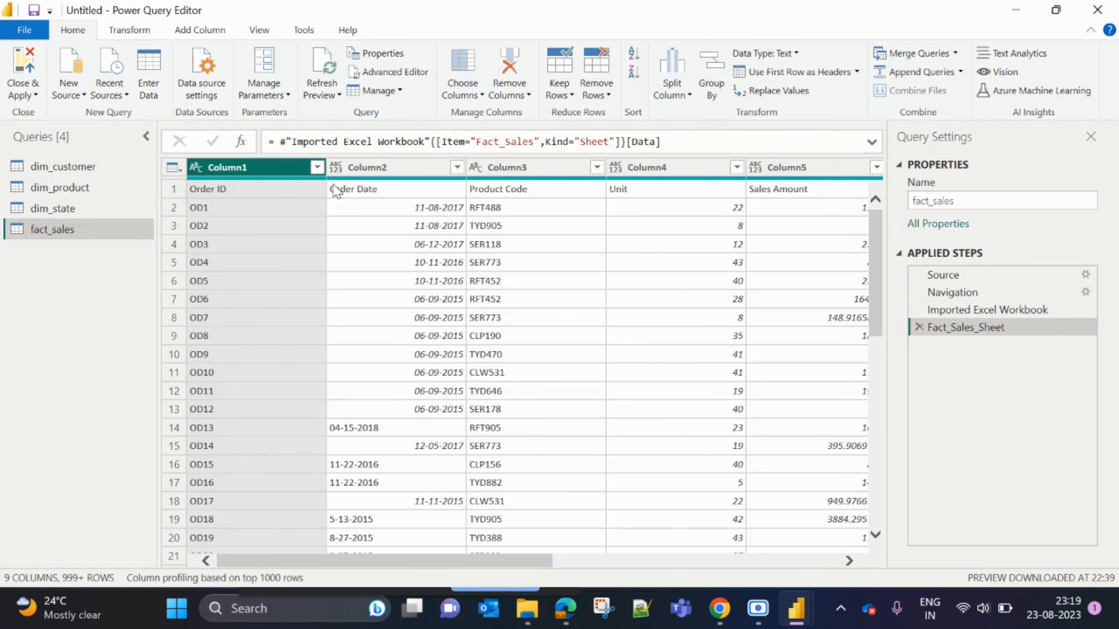
pyautogui.click(794, 73)
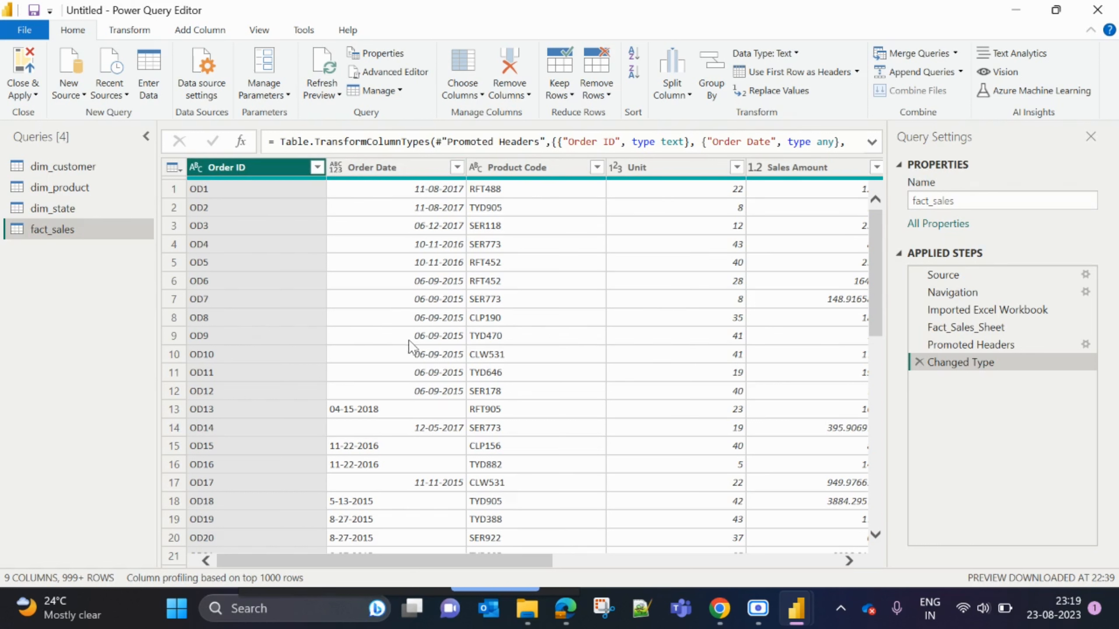
# Try the Date data type on the Order Date column, and delete the Changed Type applied step
pyautogui.click(336, 168)
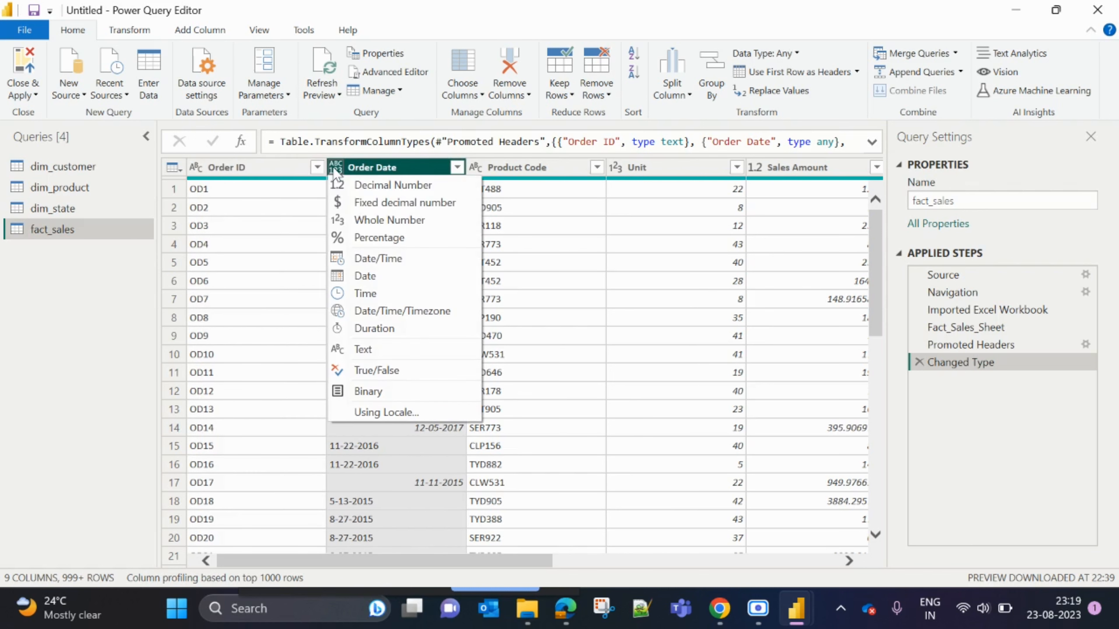
pyautogui.click(338, 275)
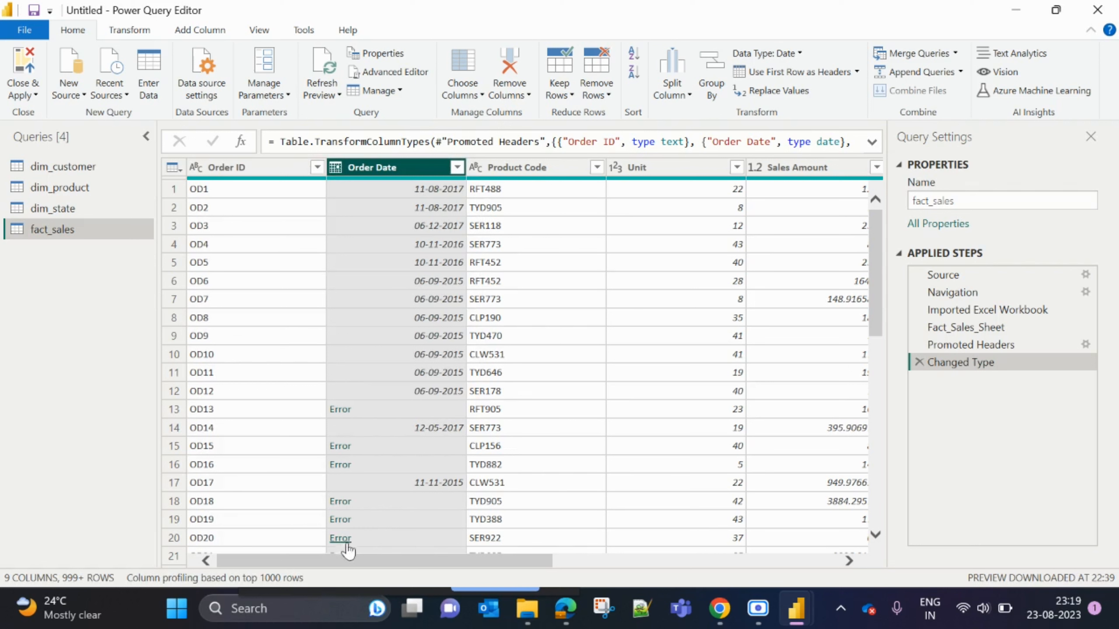
pyautogui.click(919, 359)
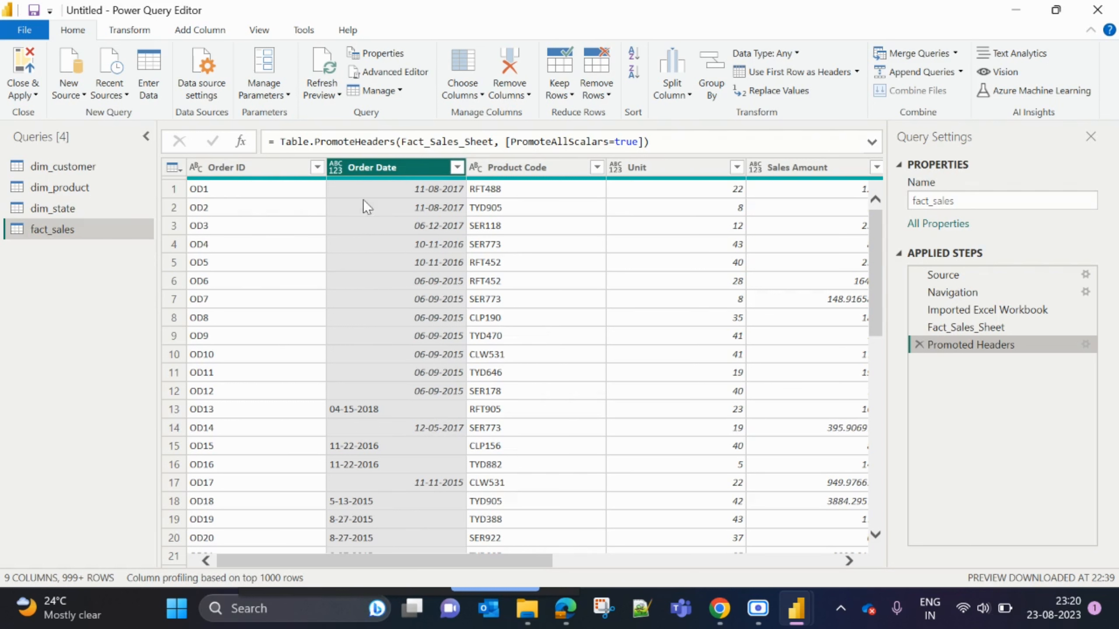
# Try converting the Order Date column to Date once more, and remove that type change
pyautogui.click(335, 168)
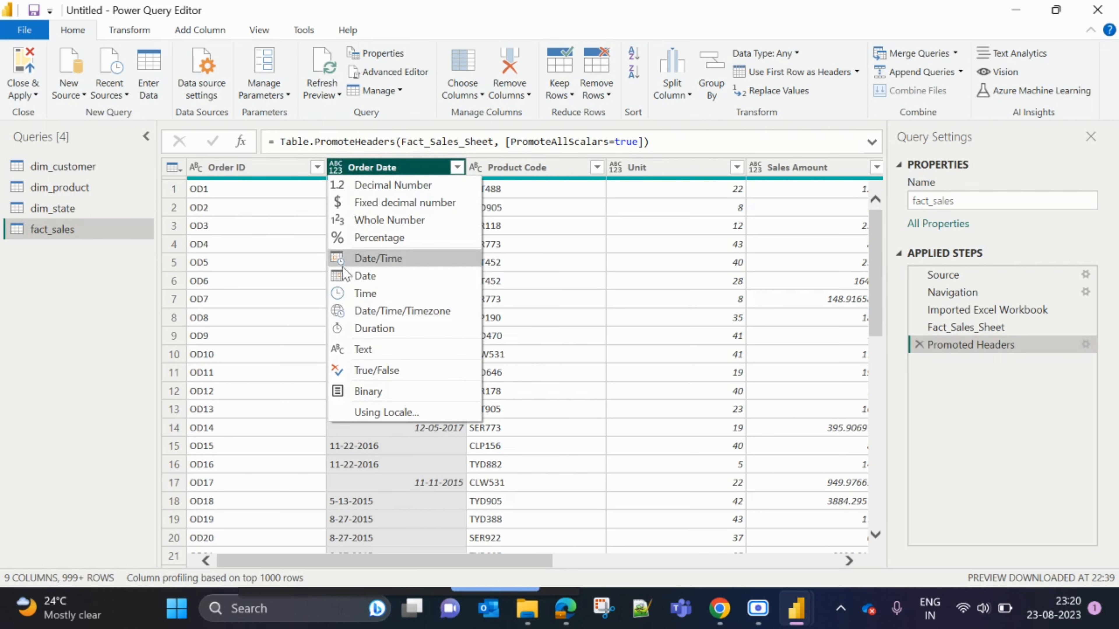
pyautogui.click(346, 276)
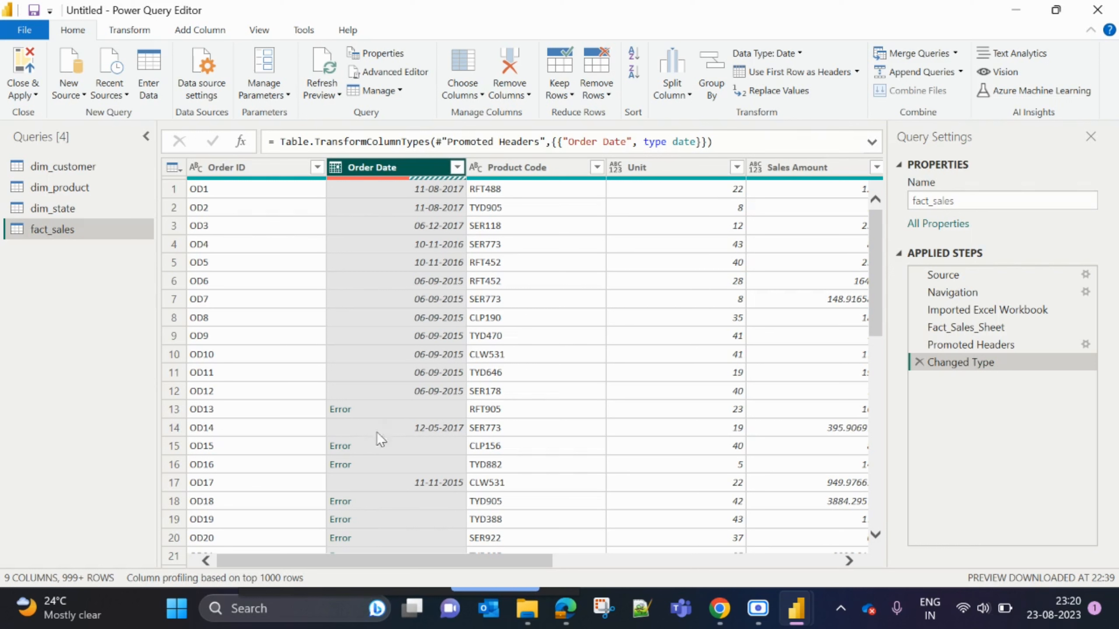
pyautogui.click(919, 362)
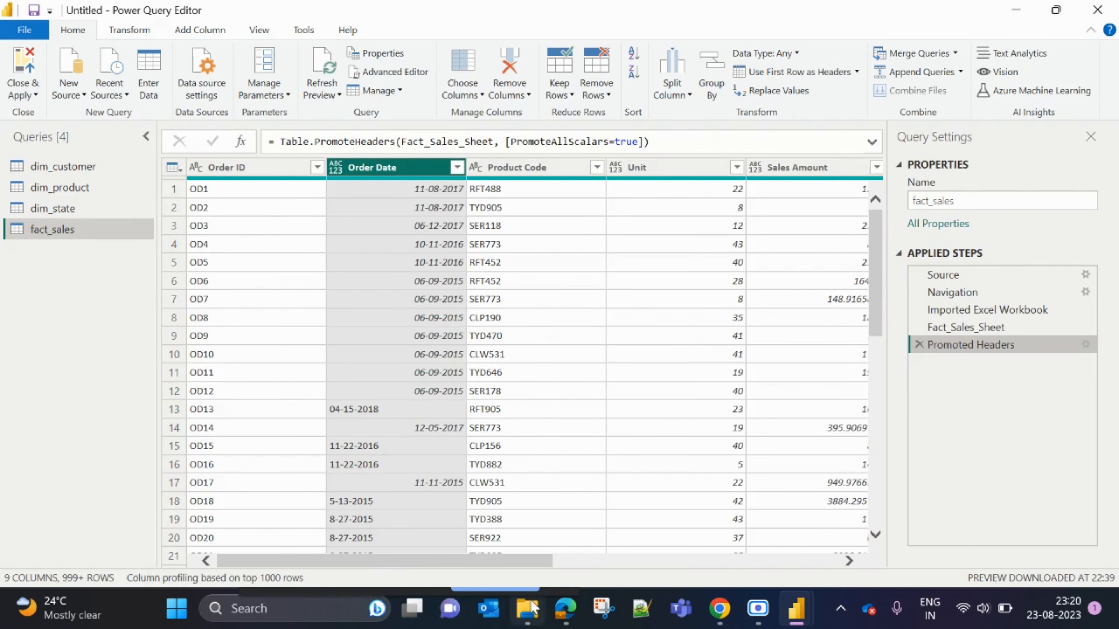
# Open the Fact_Sales workbook from the Super market data folder in Excel
pyautogui.click(527, 609)
pyautogui.doubleClick(269, 190)
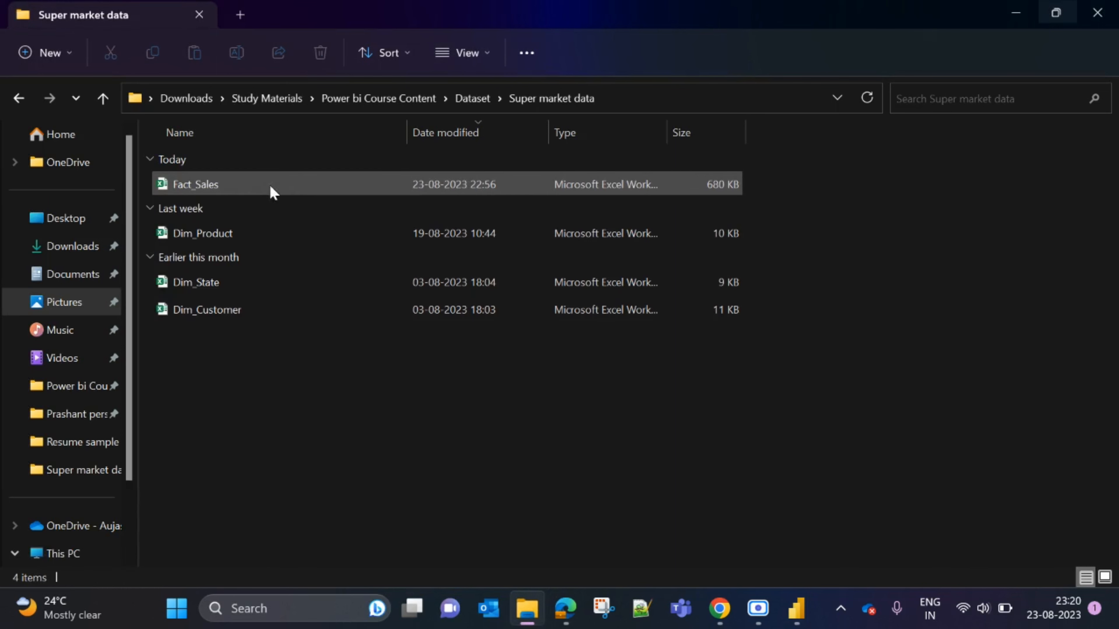
pyautogui.doubleClick(260, 187)
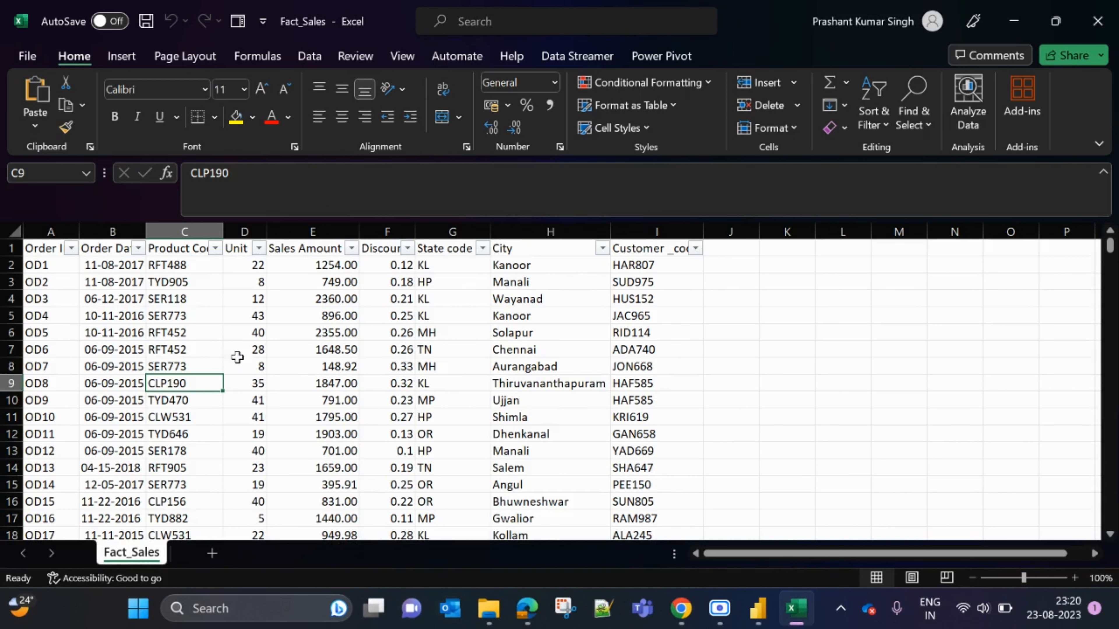
# Examine the year and month groups and the ungrouped date entries in the Order Date column's filter list
pyautogui.click(138, 248)
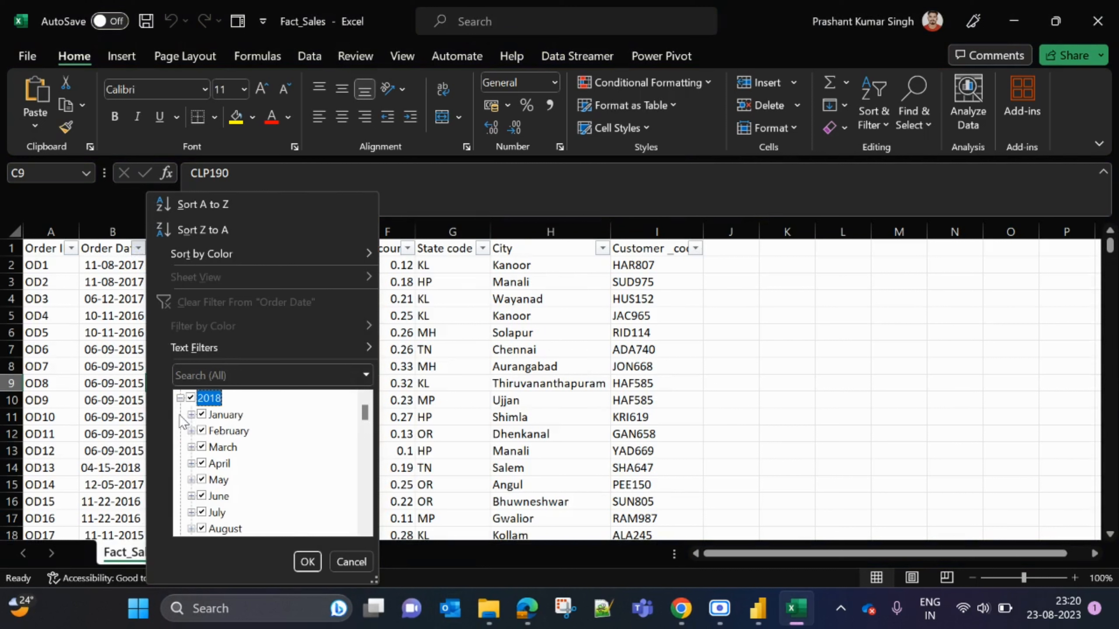
pyautogui.click(180, 414)
pyautogui.click(191, 414)
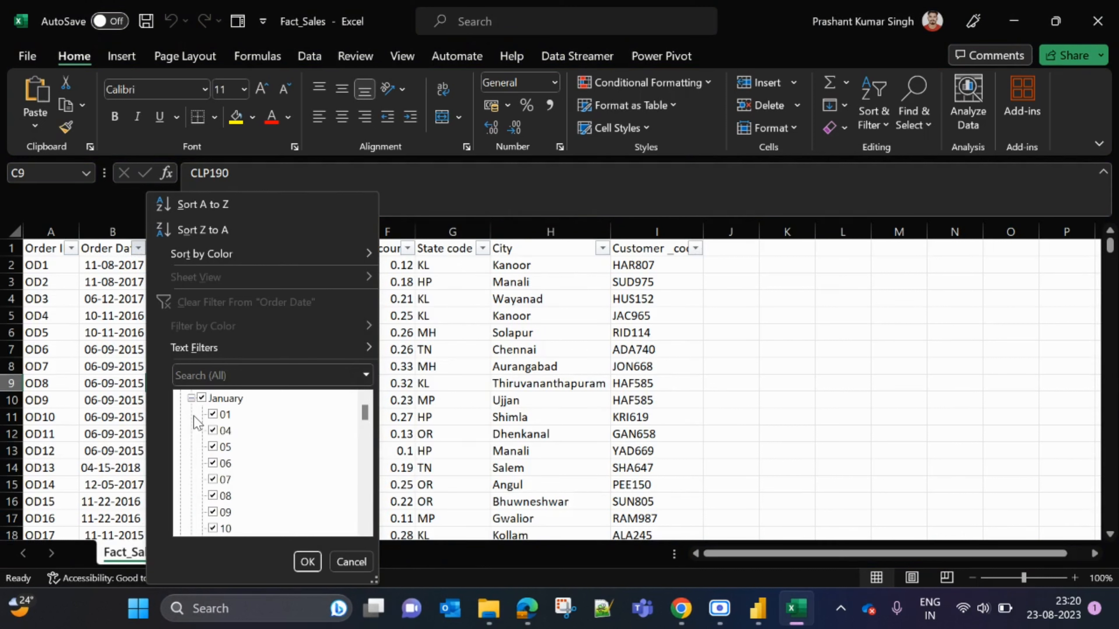
pyautogui.scroll(1, 193, 454)
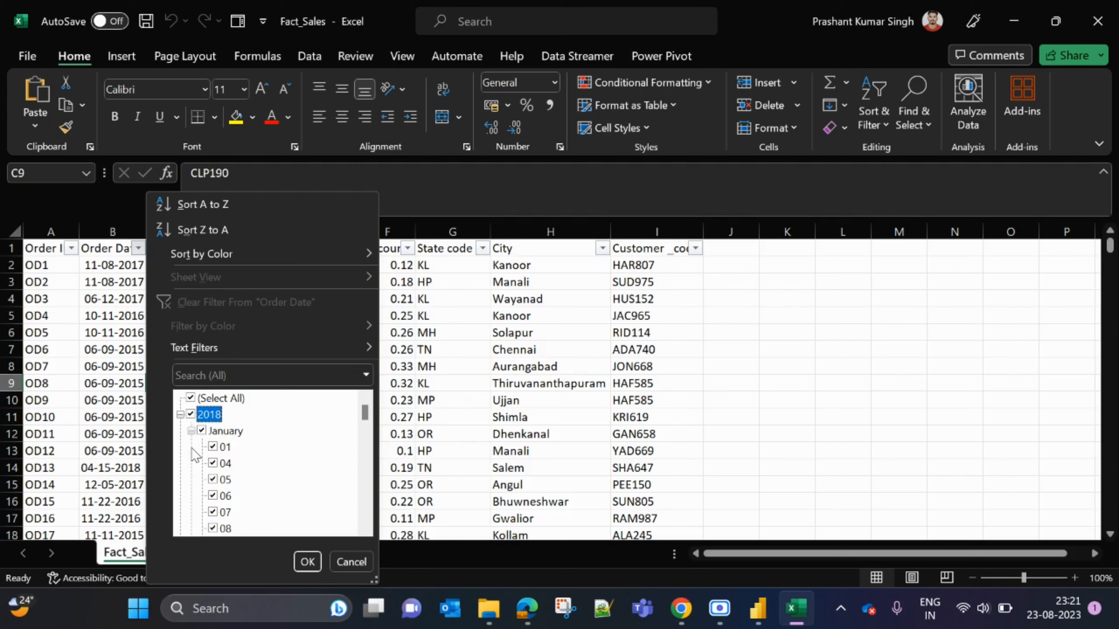
pyautogui.click(191, 431)
pyautogui.click(180, 414)
pyautogui.scroll(-3, 204, 481)
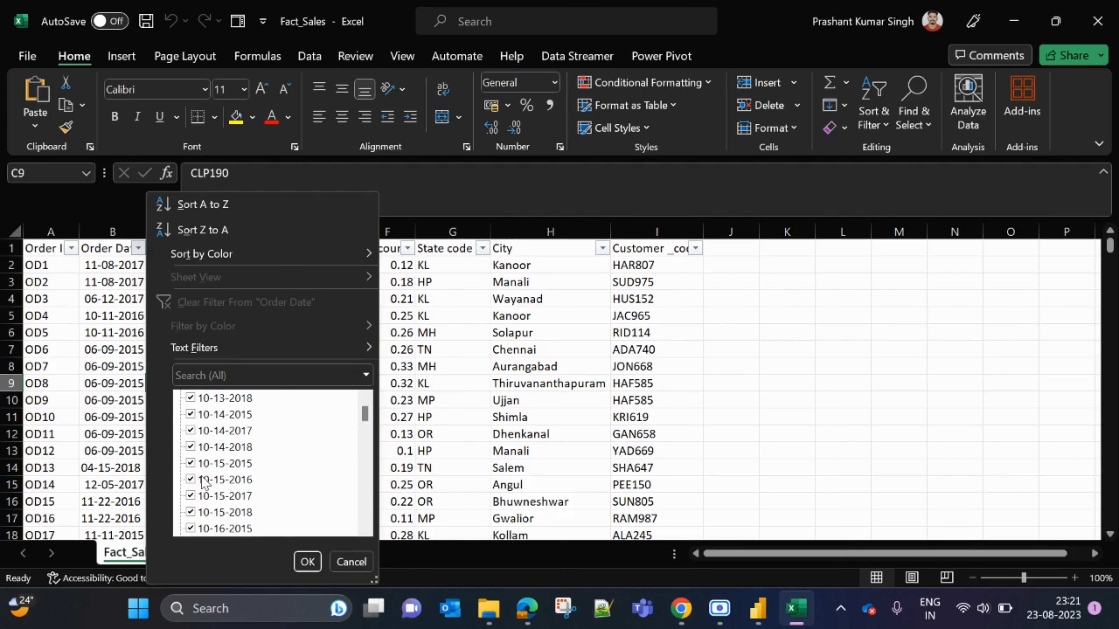
# Filter the Order Date column to exclude the 2018, 2017, 2016 and 2015 groups, and widen column B
pyautogui.scroll(3, 220, 462)
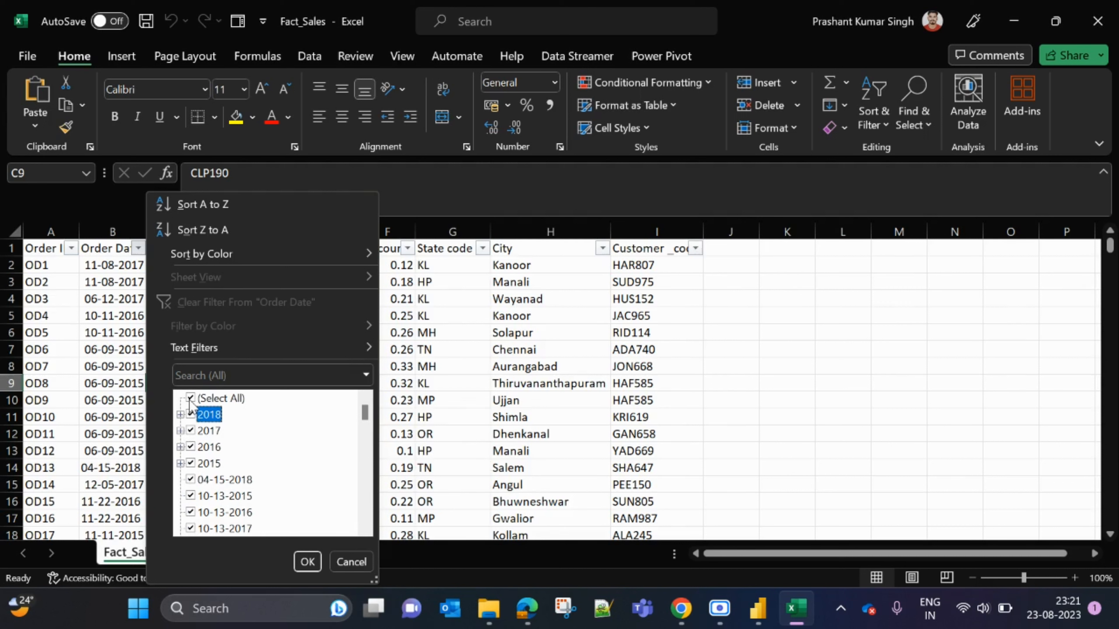
pyautogui.click(191, 414)
pyautogui.click(190, 431)
pyautogui.click(191, 447)
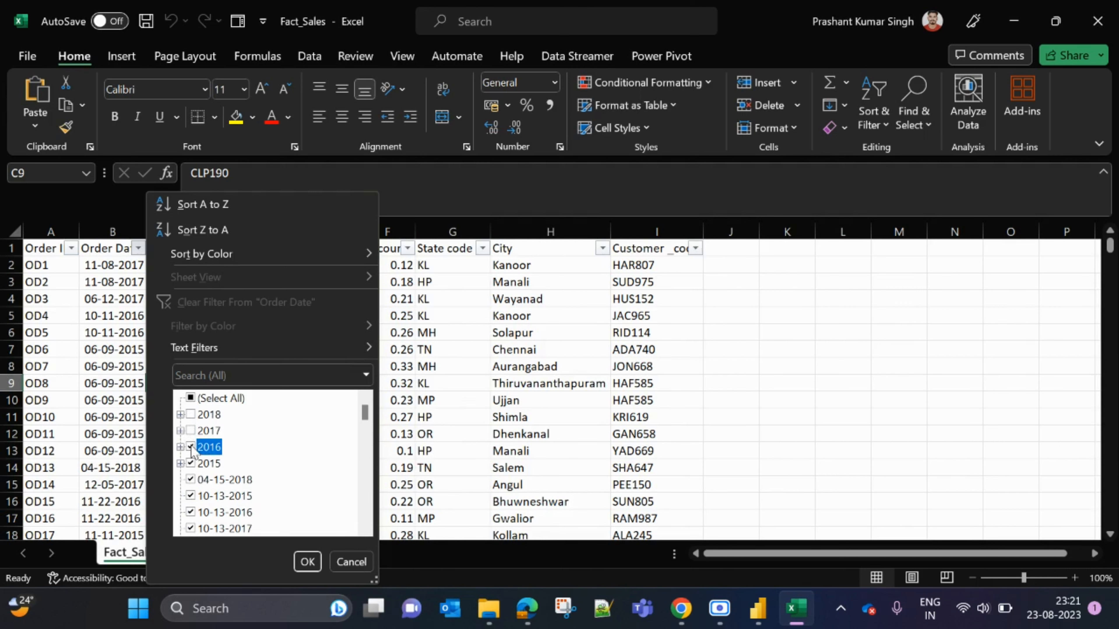
pyautogui.click(190, 464)
pyautogui.click(300, 557)
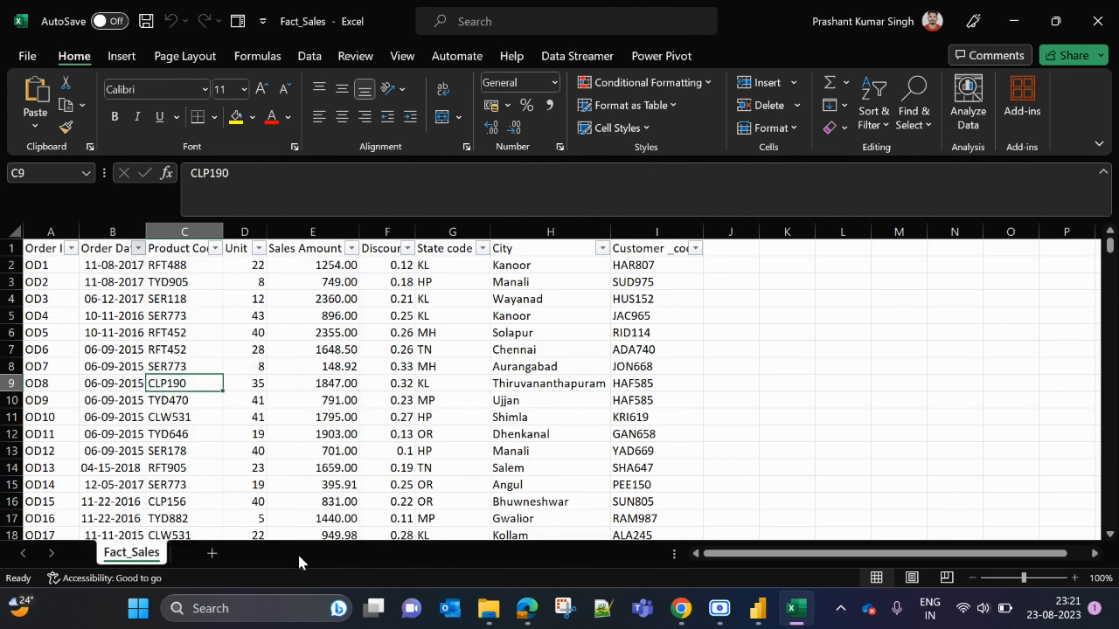
pyautogui.moveTo(146, 229); pyautogui.dragTo(297, 225)
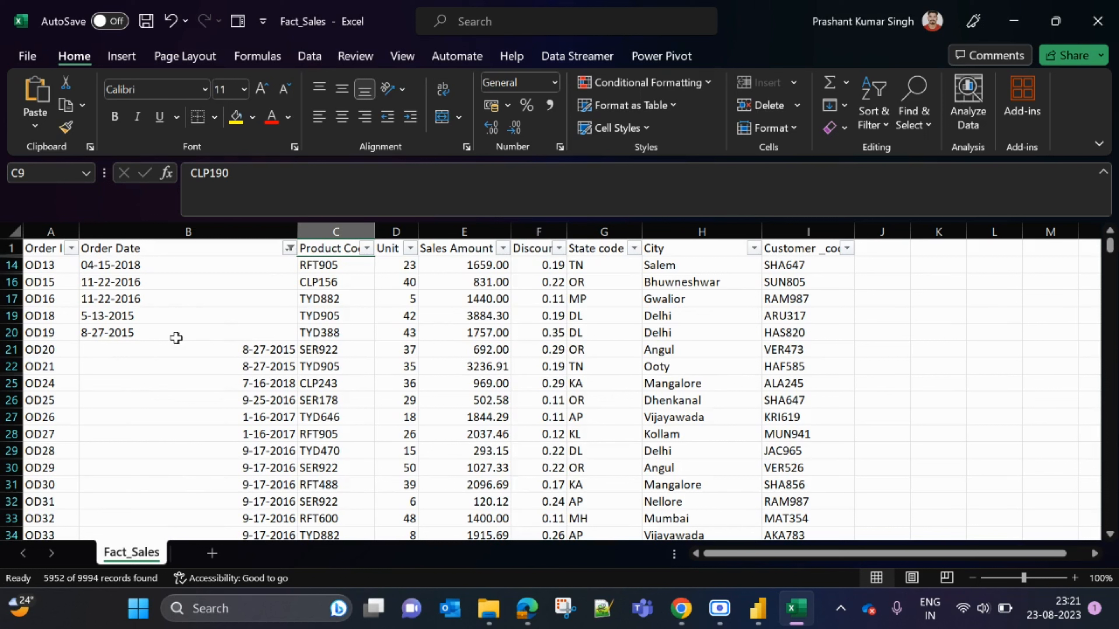
# Enter 15-04-2018 as a sample corrected date in cell J14, beside order OD13
pyautogui.click(882, 265)
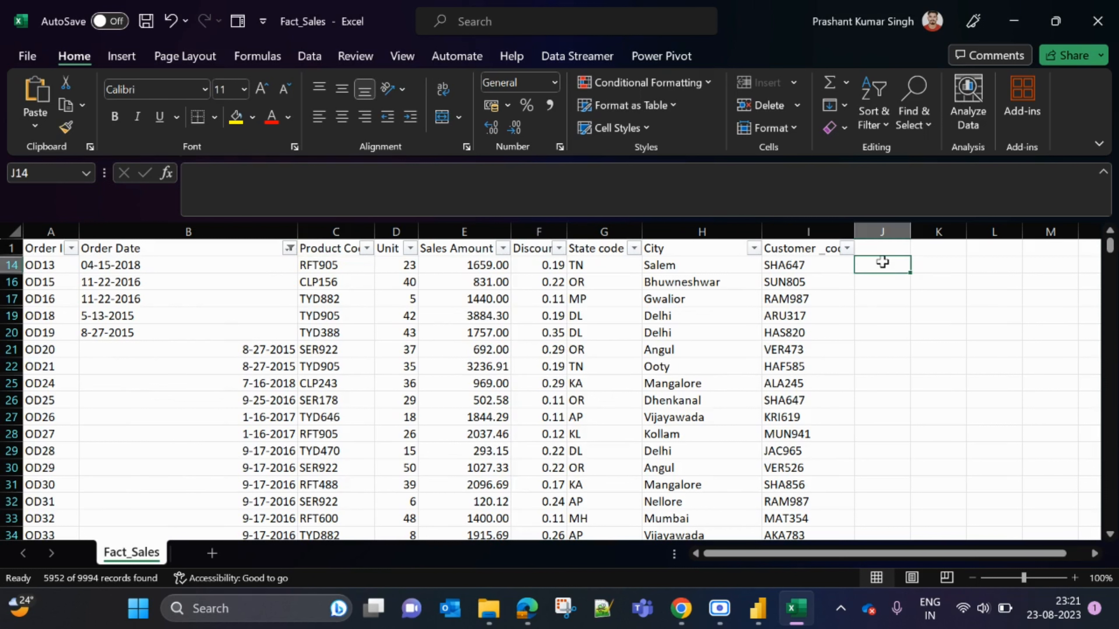
pyautogui.write('15')
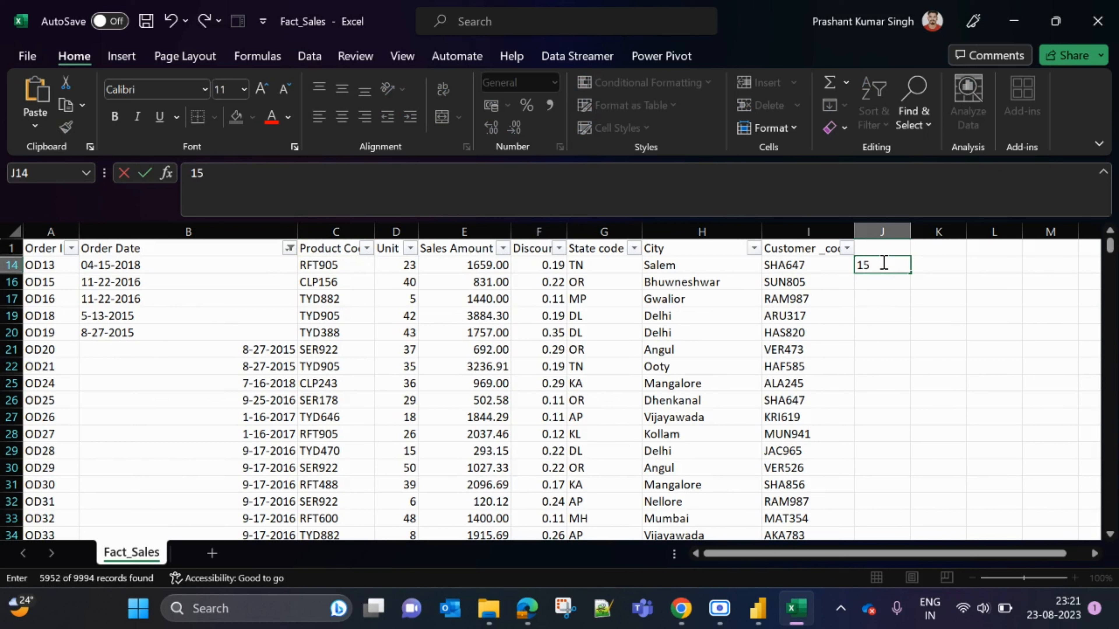
pyautogui.write('-04-2019')
pyautogui.press('BackSpace')
pyautogui.write('8')
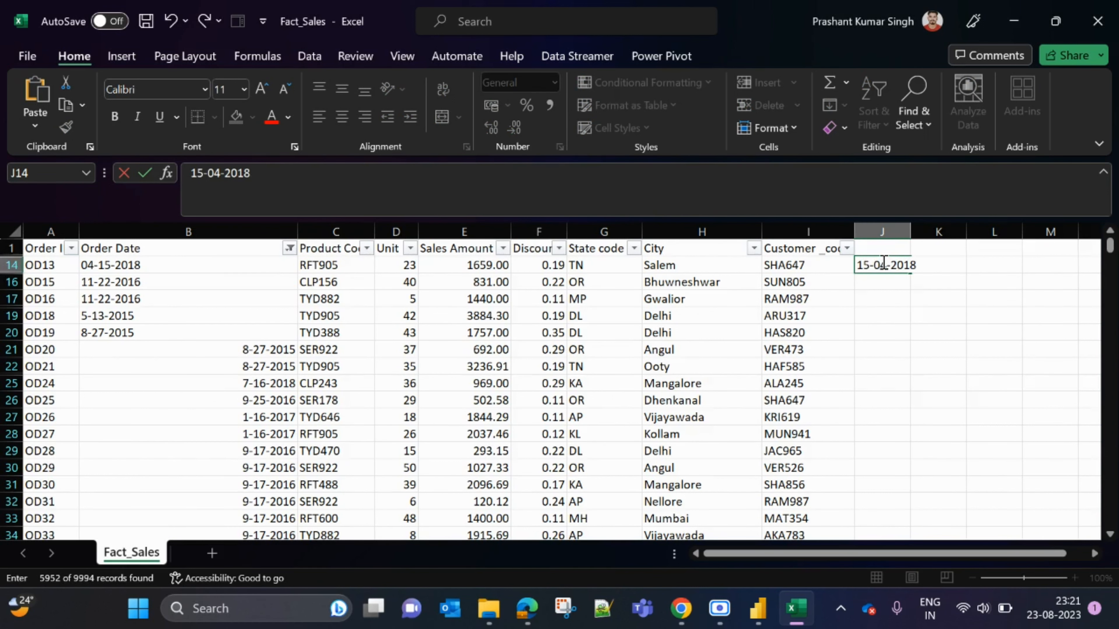
pyautogui.press('Return')
# Check the filtered Order Date range down to its last row, and clear the sample date from cell J14
pyautogui.click(185, 269)
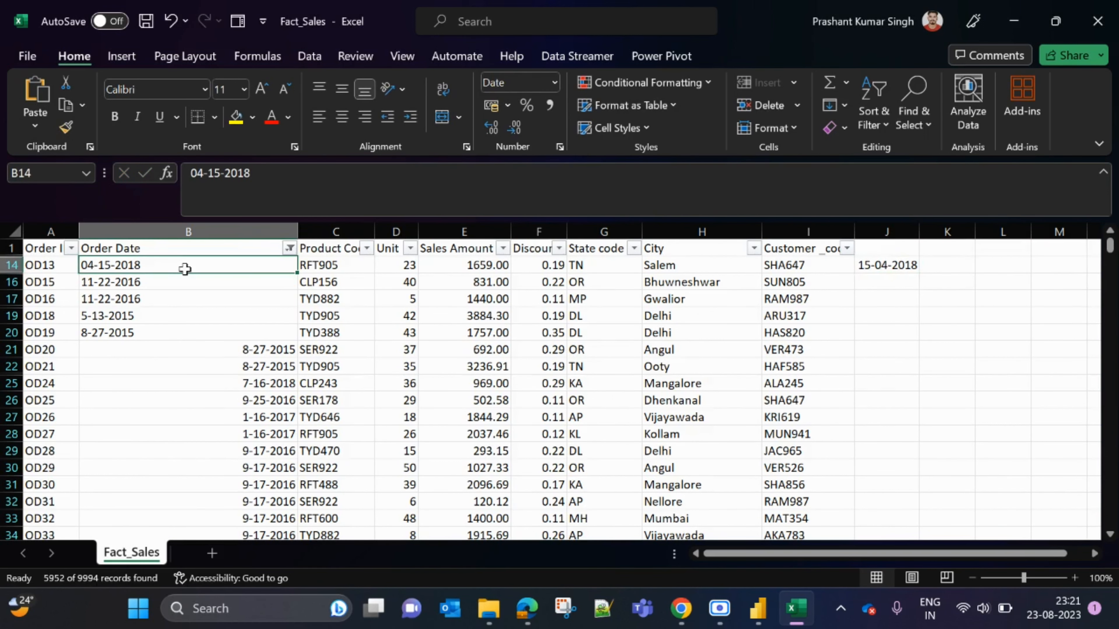
pyautogui.hotkey('ctrl', 'Down')
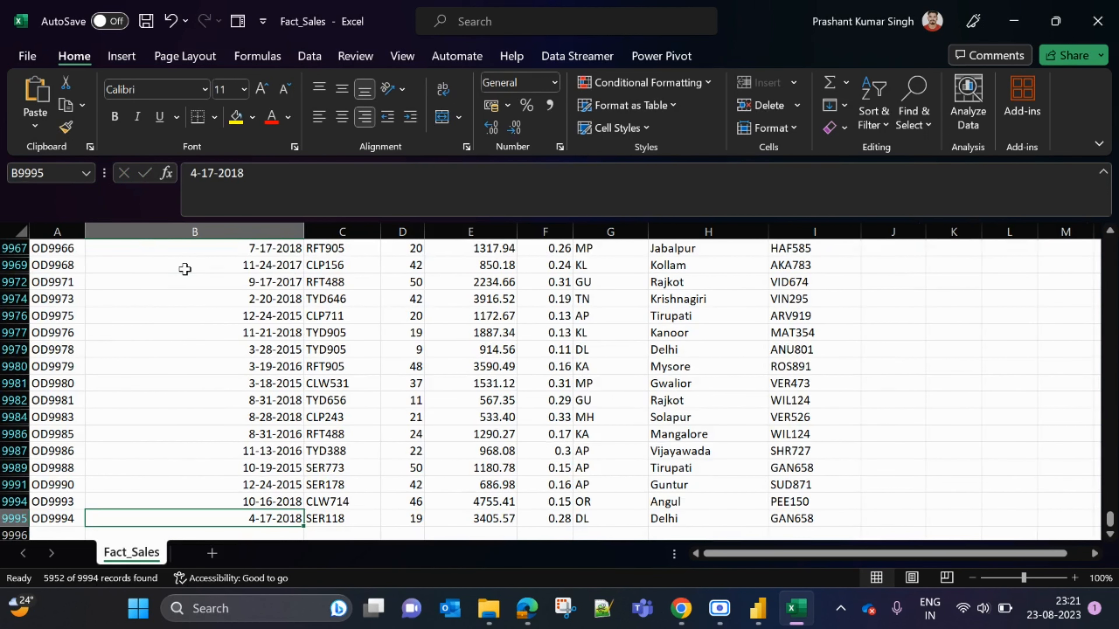
pyautogui.hotkey('ctrl', 'shift', 'Up')
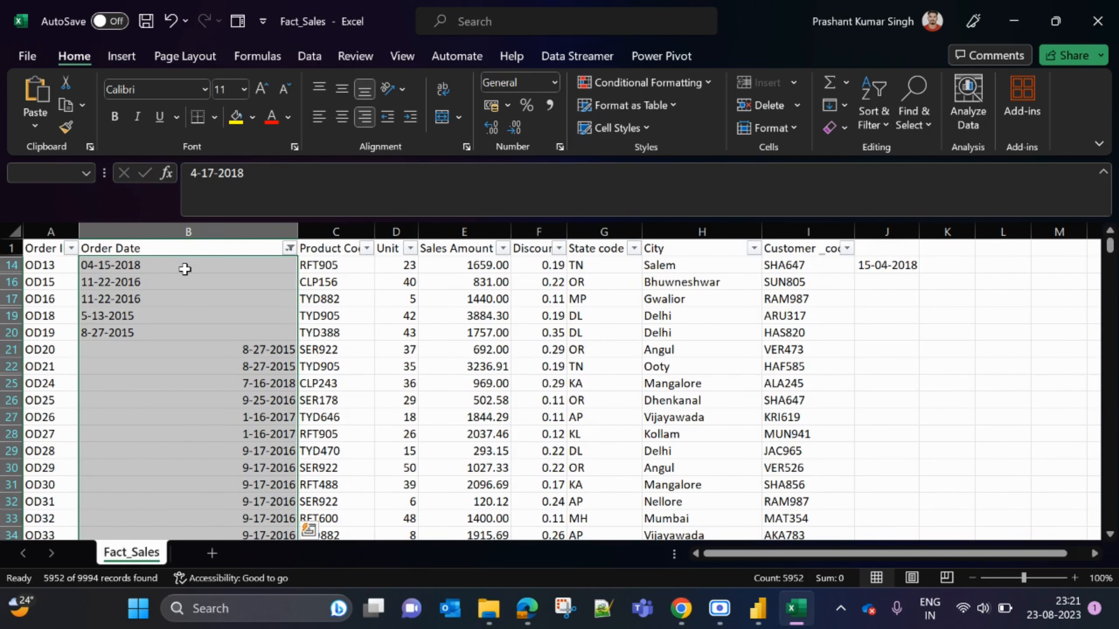
pyautogui.press('Right')
pyautogui.press('Right')
pyautogui.press('Right')
pyautogui.press('Right')
pyautogui.press('Right')
pyautogui.press('Right')
pyautogui.press('Right')
pyautogui.press('Right')
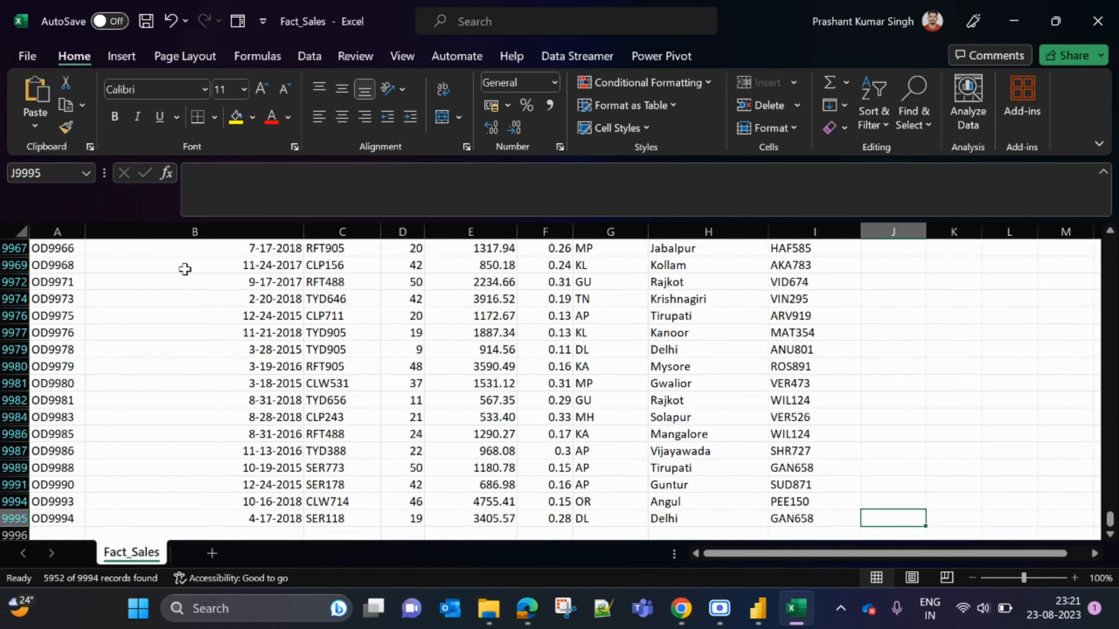
pyautogui.hotkey('ctrl', 'Up')
pyautogui.press('Delete')
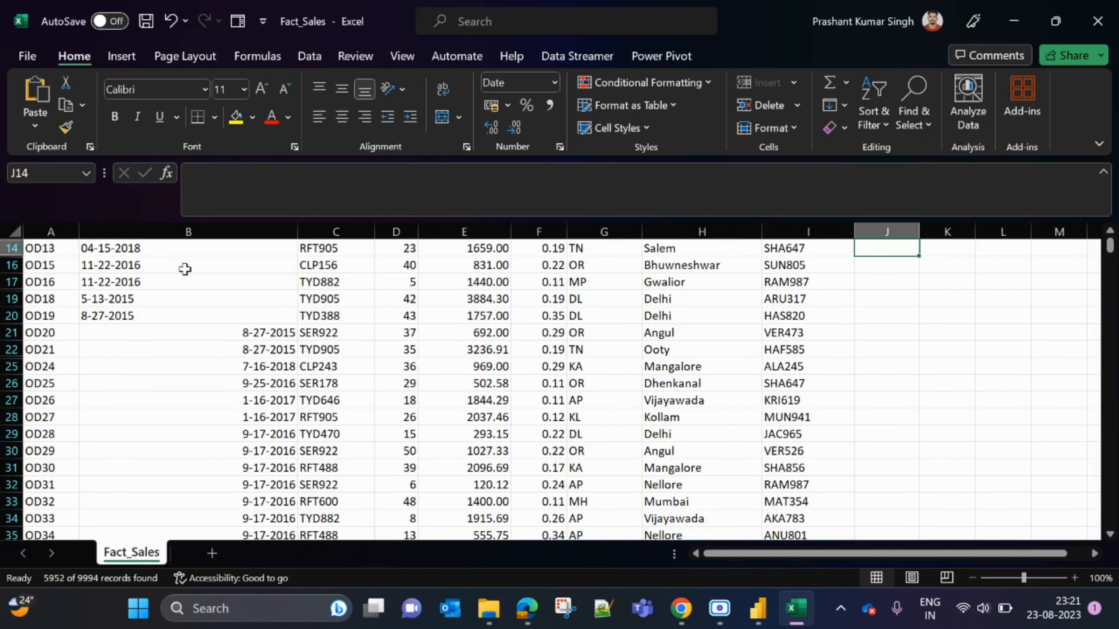
pyautogui.hotkey('ctrl', 'Up')
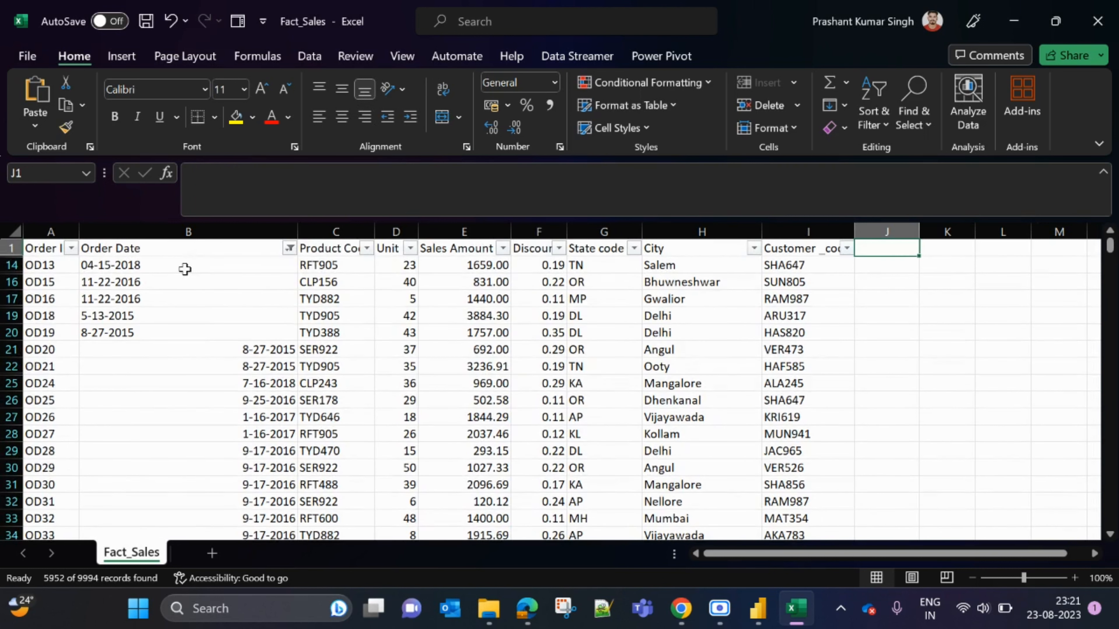
pyautogui.press('Left')
pyautogui.press('Left')
pyautogui.press('Left')
pyautogui.press('Left')
pyautogui.press('Left')
pyautogui.press('Left')
pyautogui.press('Left')
pyautogui.press('Left')
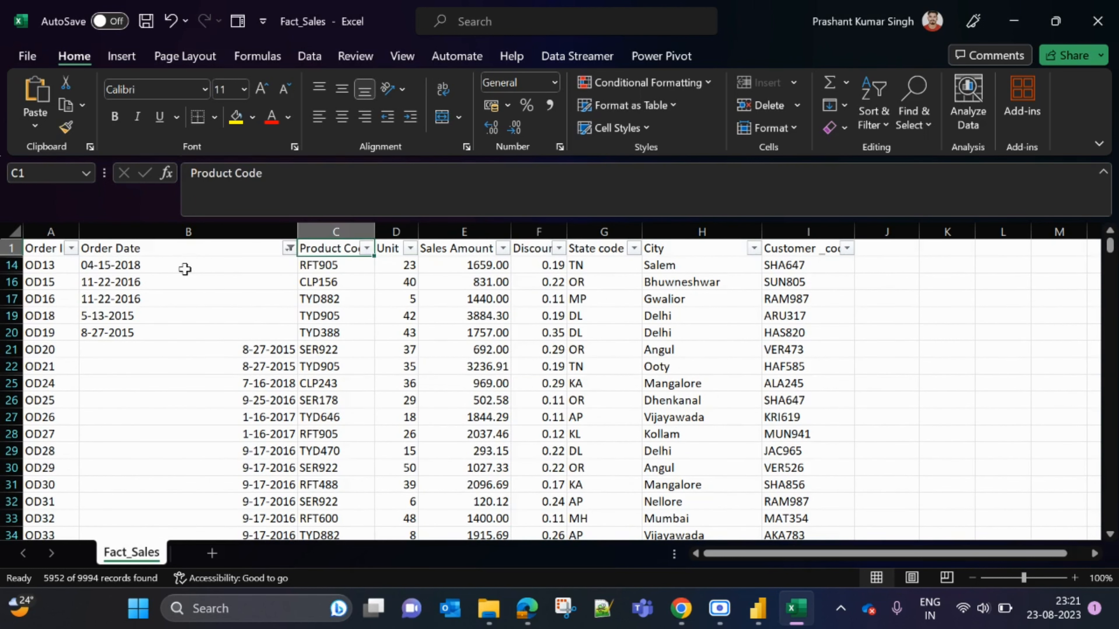
pyautogui.press('Left')
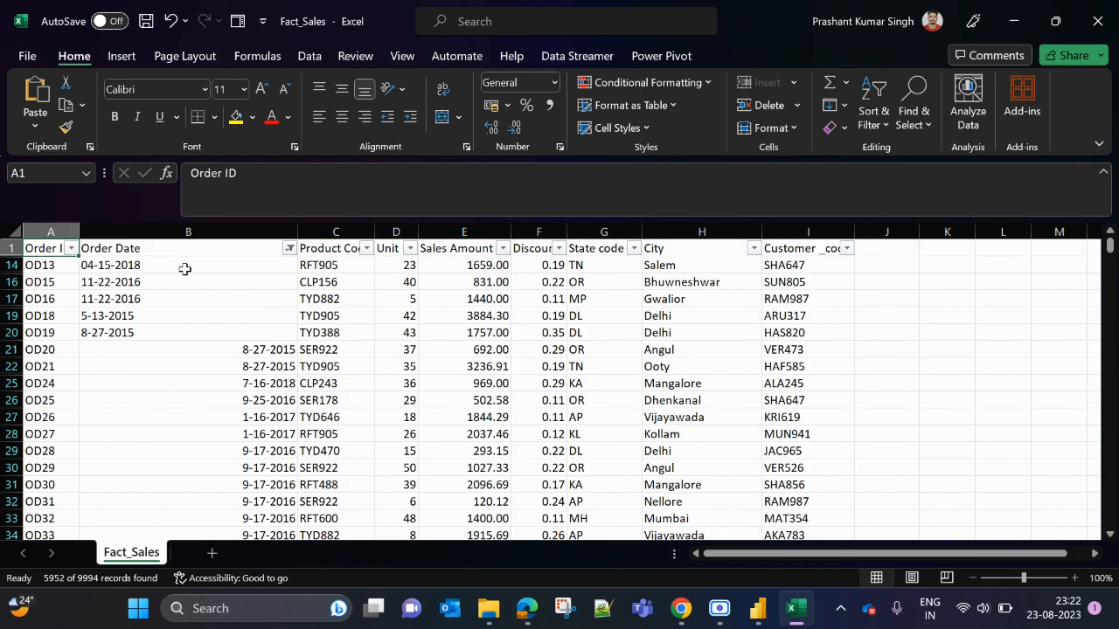
# Close the Fact_Sales workbook without saving its changes, and switch back to the Power Query Editor
pyautogui.click(1097, 20)
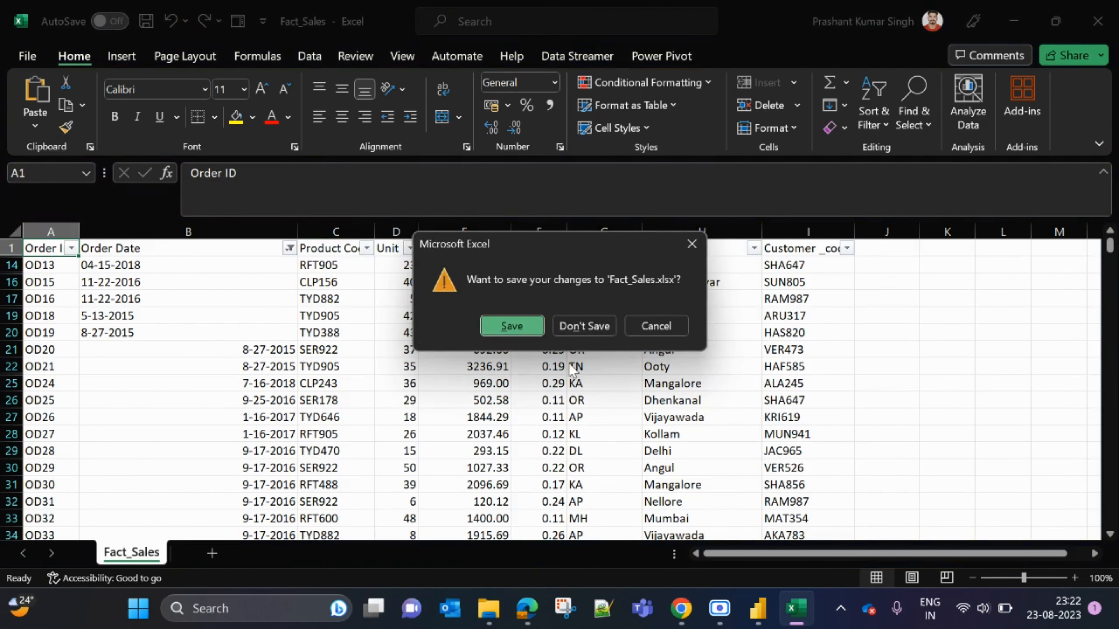
pyautogui.click(592, 326)
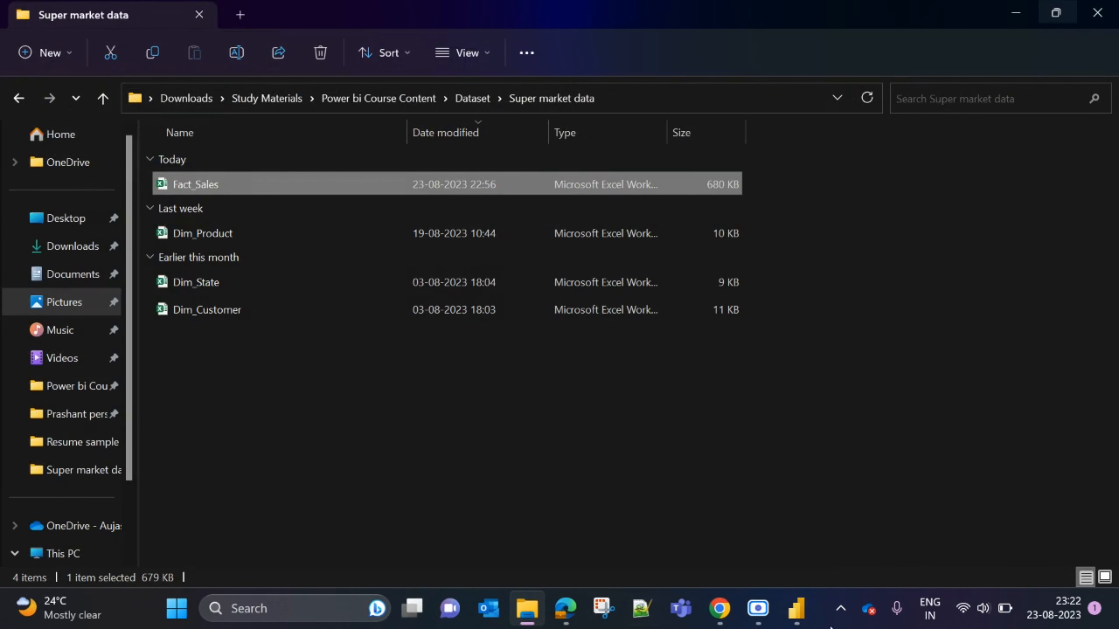
pyautogui.moveTo(796, 608)
pyautogui.click(841, 531)
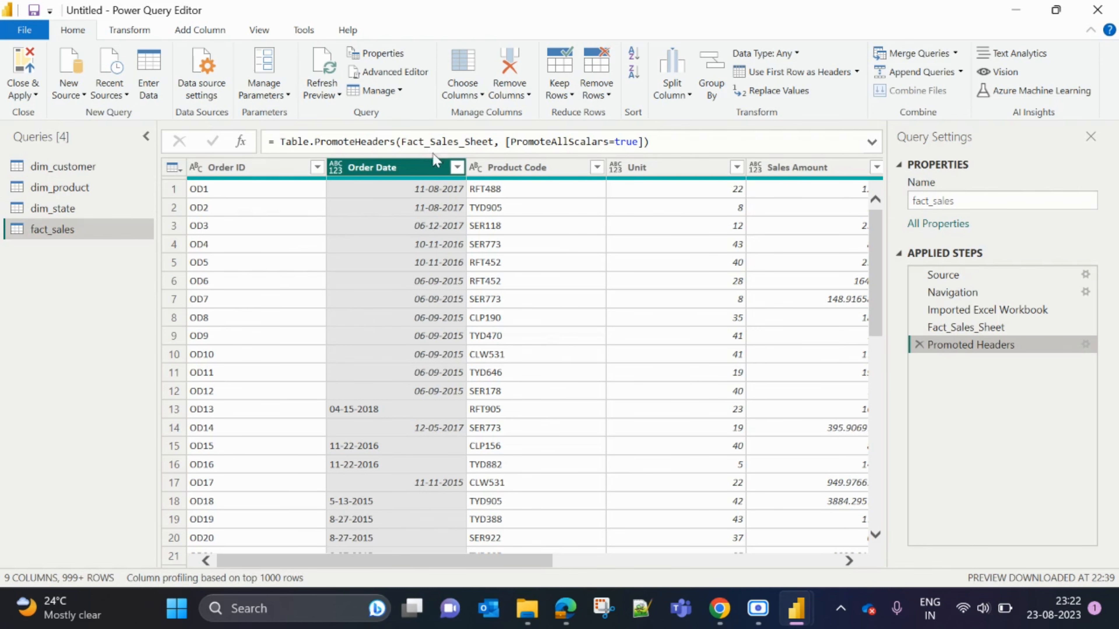
# Try the Date data type on fact_sales' Order Date column, check the rows for errors, and remove the Changed Type step
pyautogui.click(336, 167)
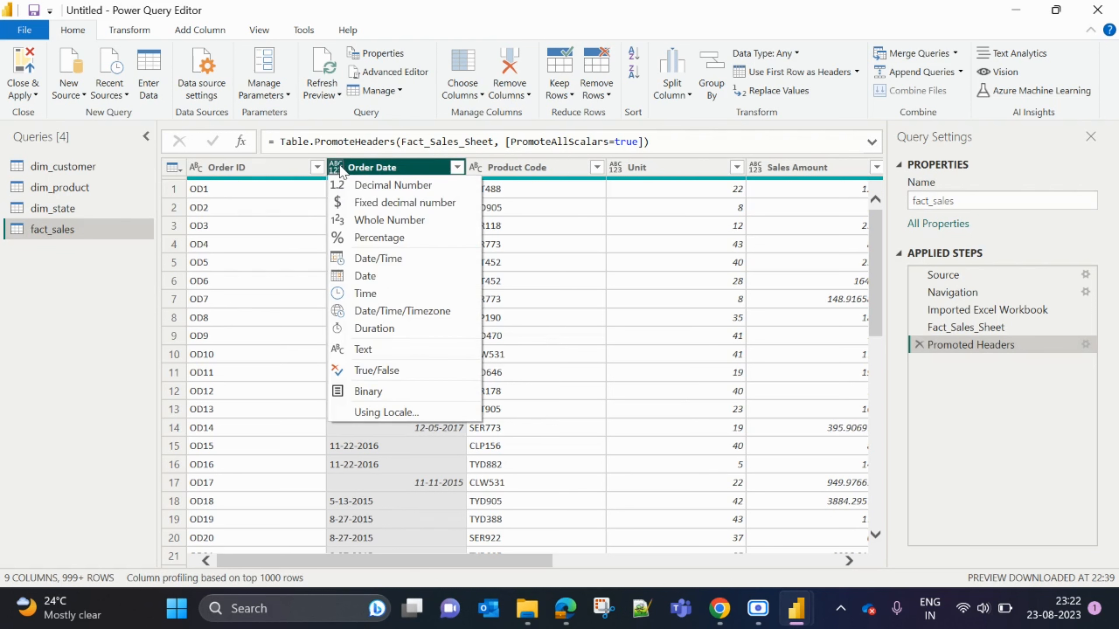
pyautogui.click(338, 276)
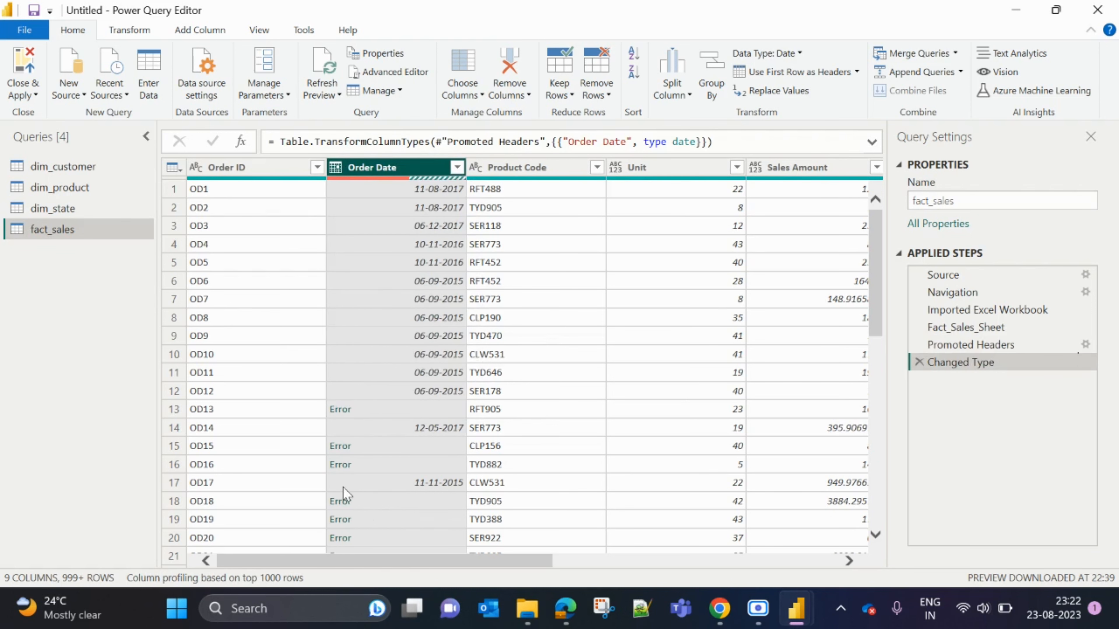
pyautogui.scroll(-3, 343, 487)
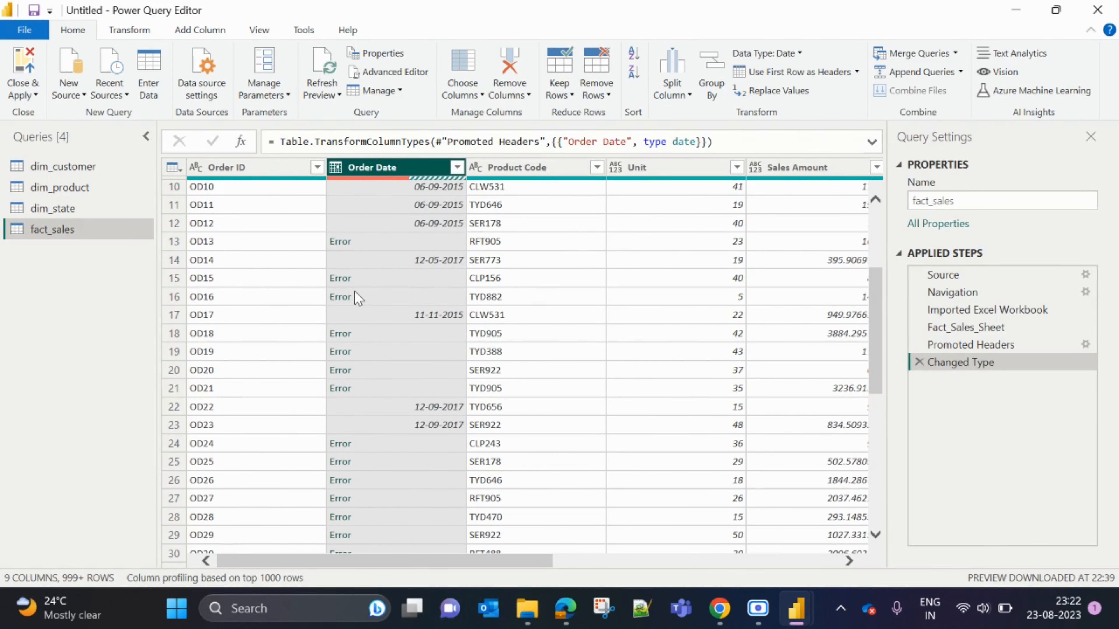
pyautogui.scroll(2, 351, 293)
pyautogui.scroll(1, 351, 293)
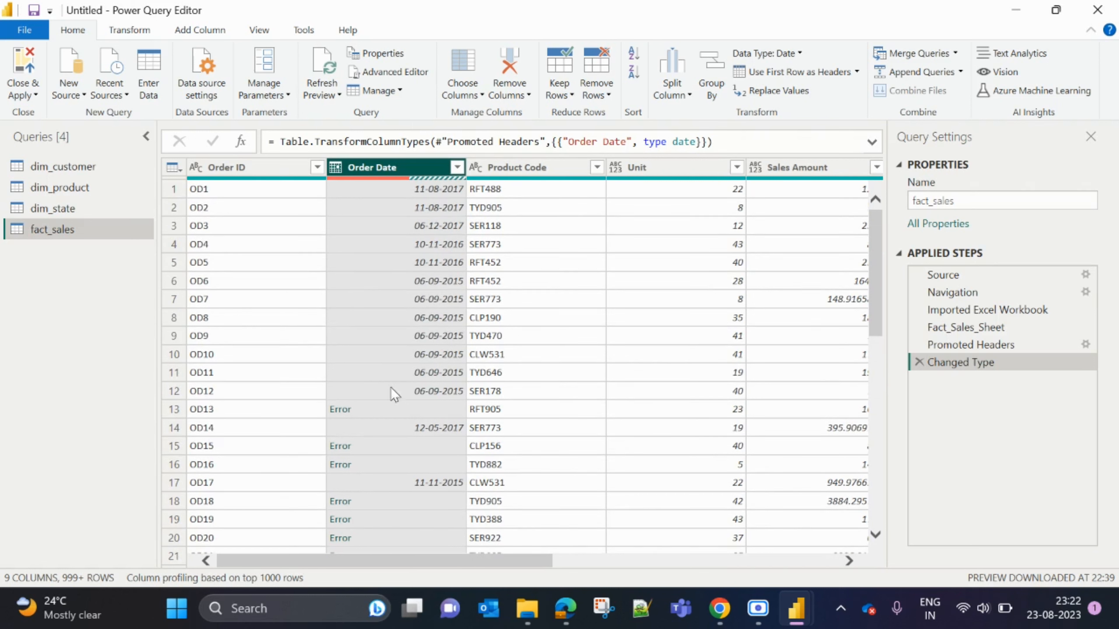
pyautogui.click(919, 362)
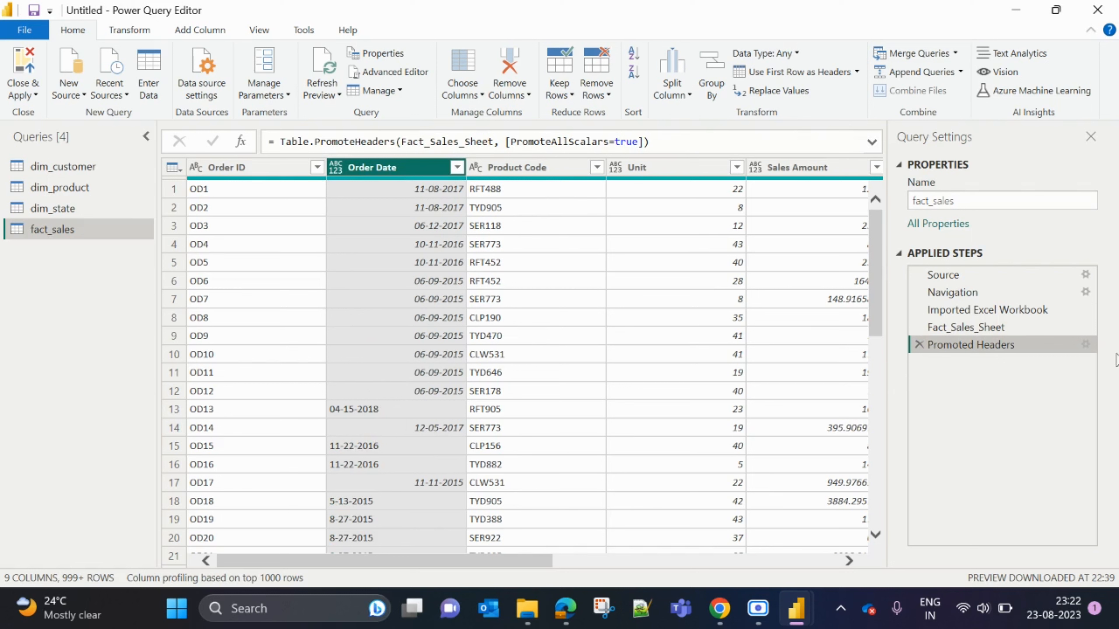
# Set the Order Date column to the Date data type, and replace its errors with 12-08-2015
pyautogui.click(334, 171)
pyautogui.click(338, 276)
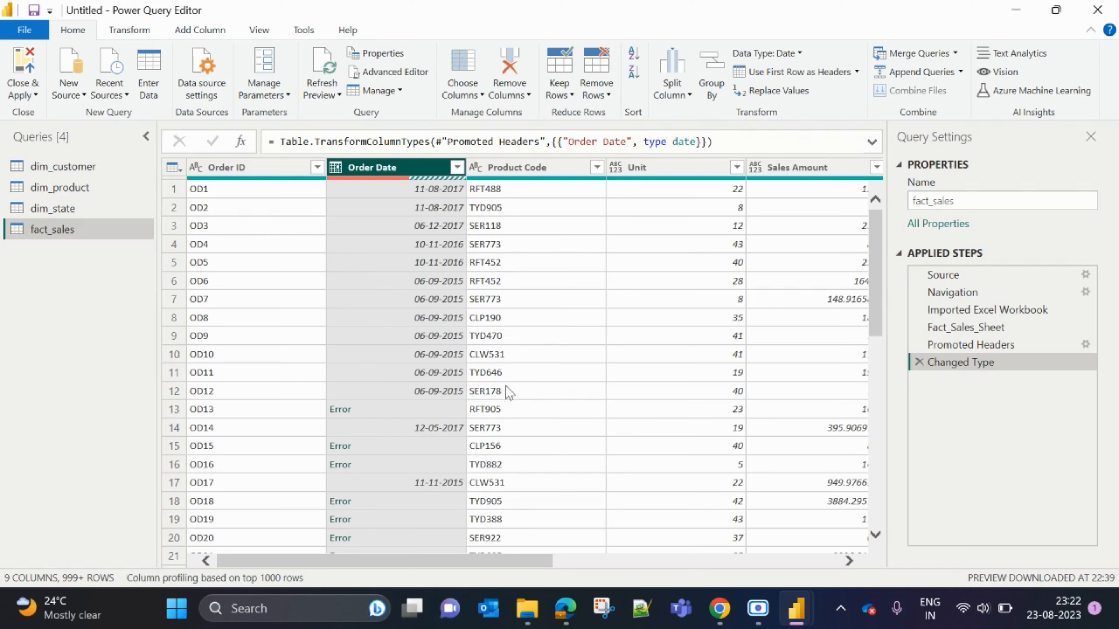
pyautogui.click(124, 35)
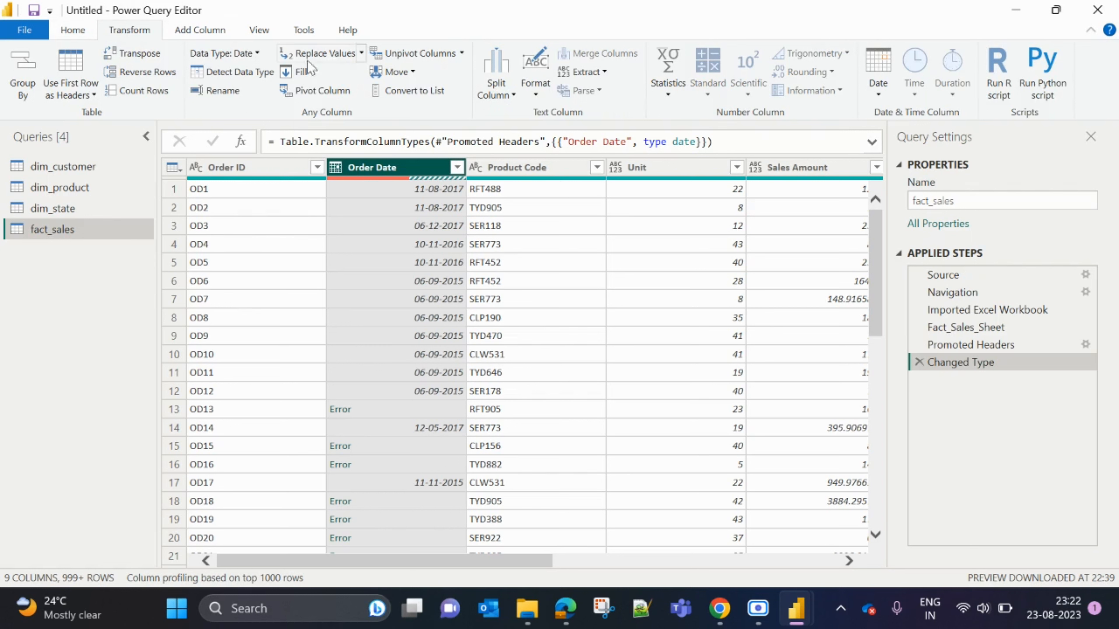
pyautogui.click(361, 54)
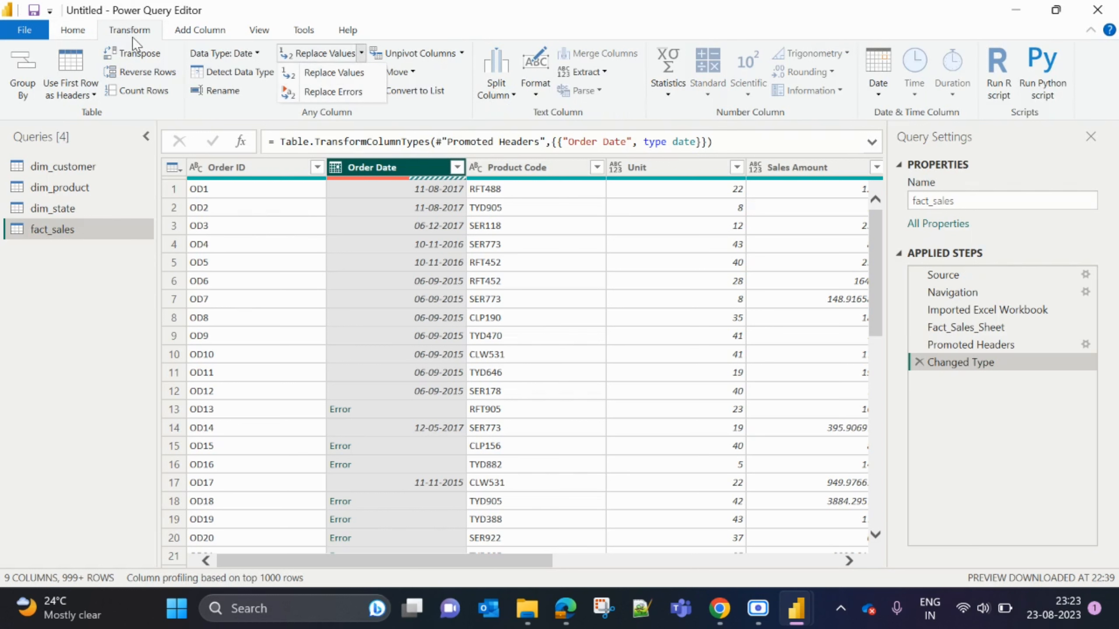
pyautogui.click(335, 91)
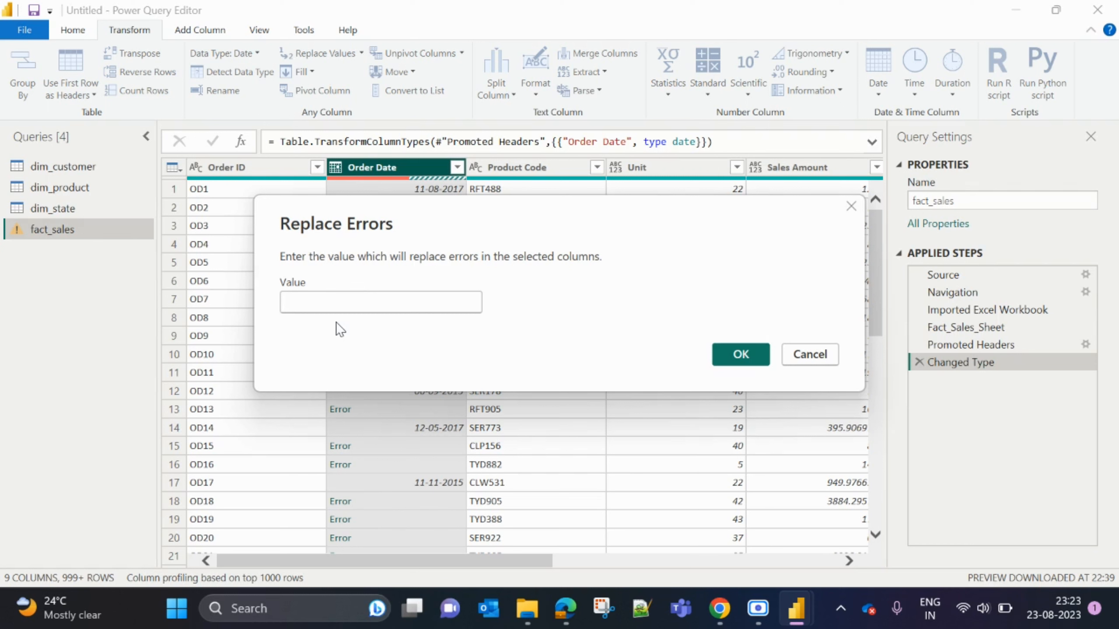
pyautogui.write('12')
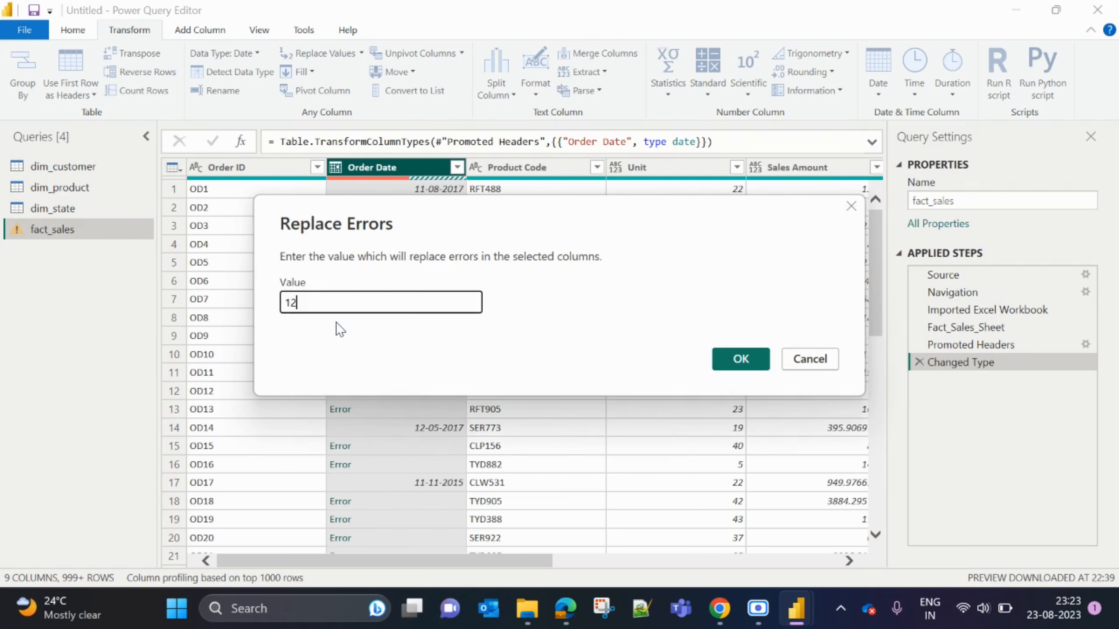
pyautogui.write('-08-2015')
pyautogui.click(742, 358)
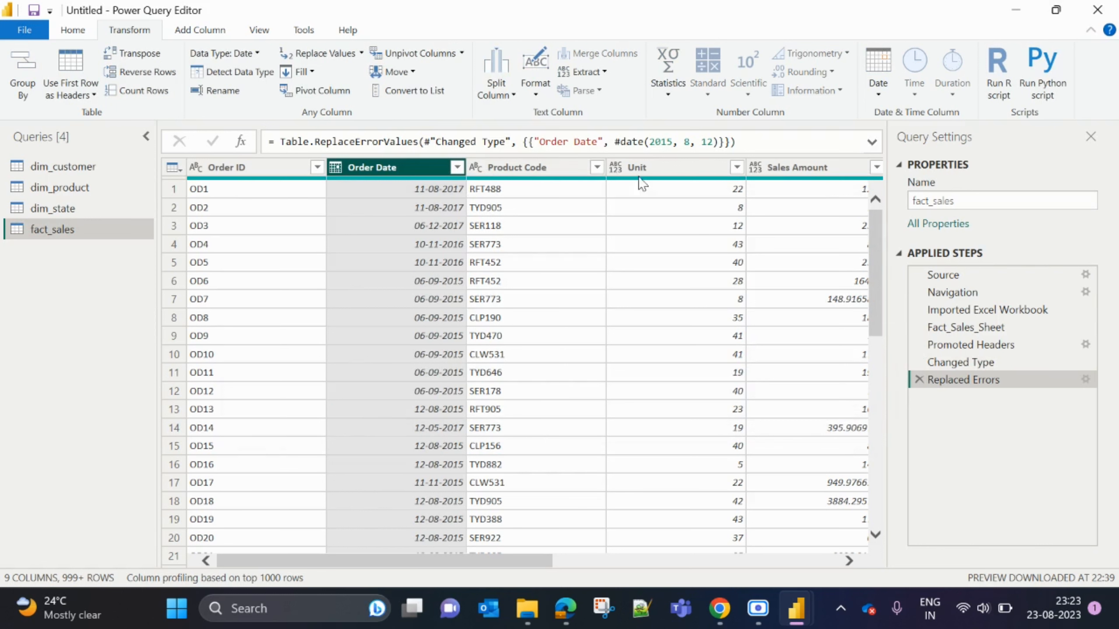
# Change the Unit column to Whole Number, and rename that applied step "Unit changed into whole number"
pyautogui.click(616, 168)
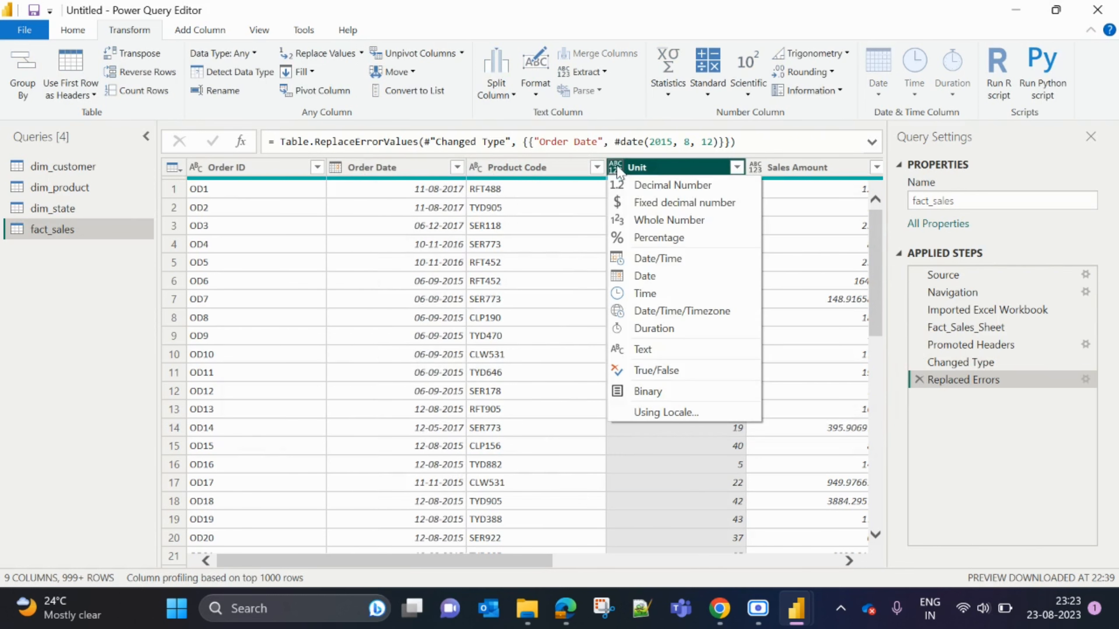
pyautogui.click(615, 221)
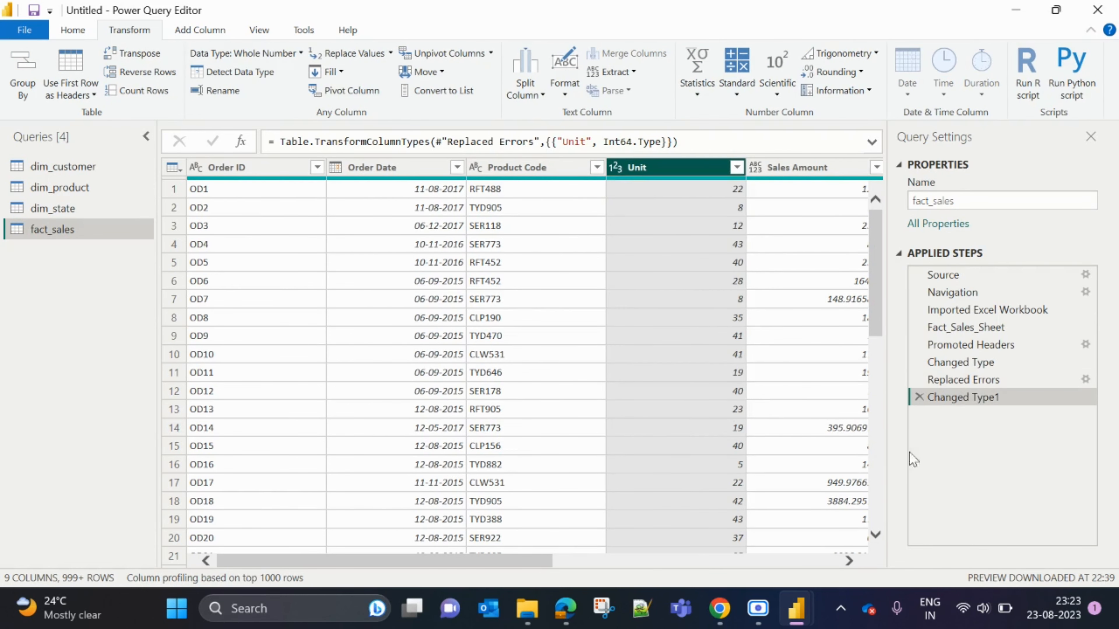
pyautogui.rightClick(964, 398)
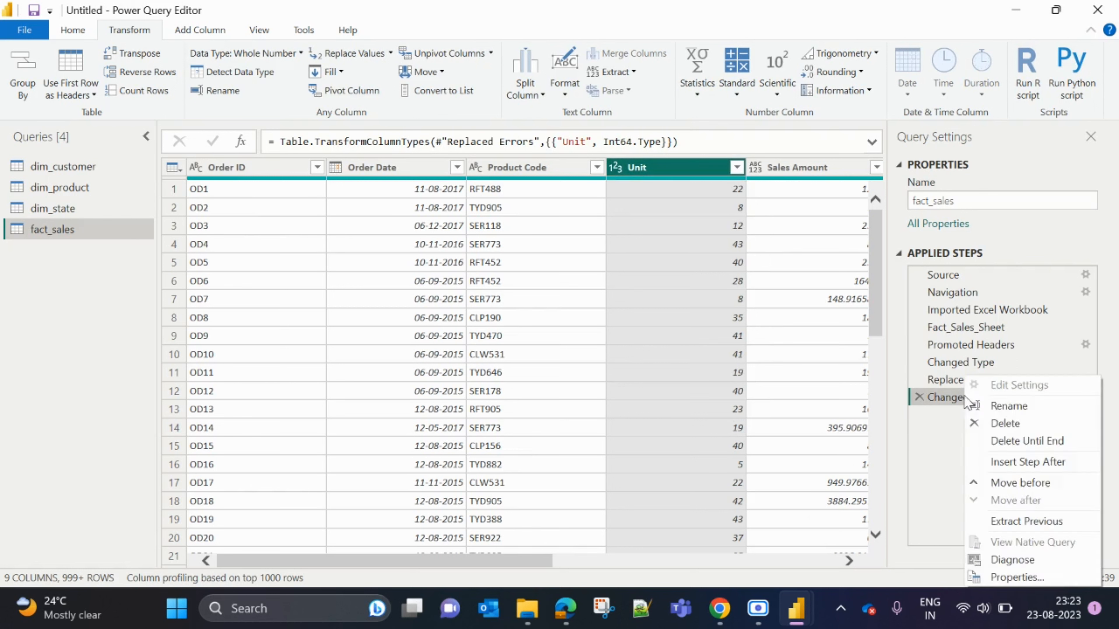
pyautogui.click(986, 406)
pyautogui.write('Unit ')
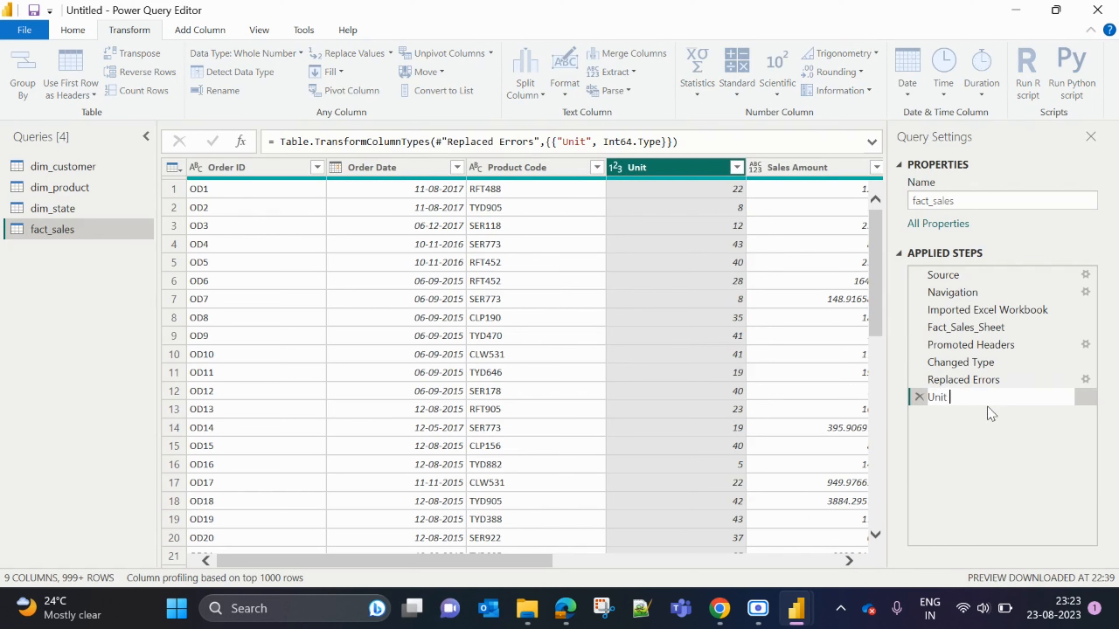
pyautogui.write('changed into whole number')
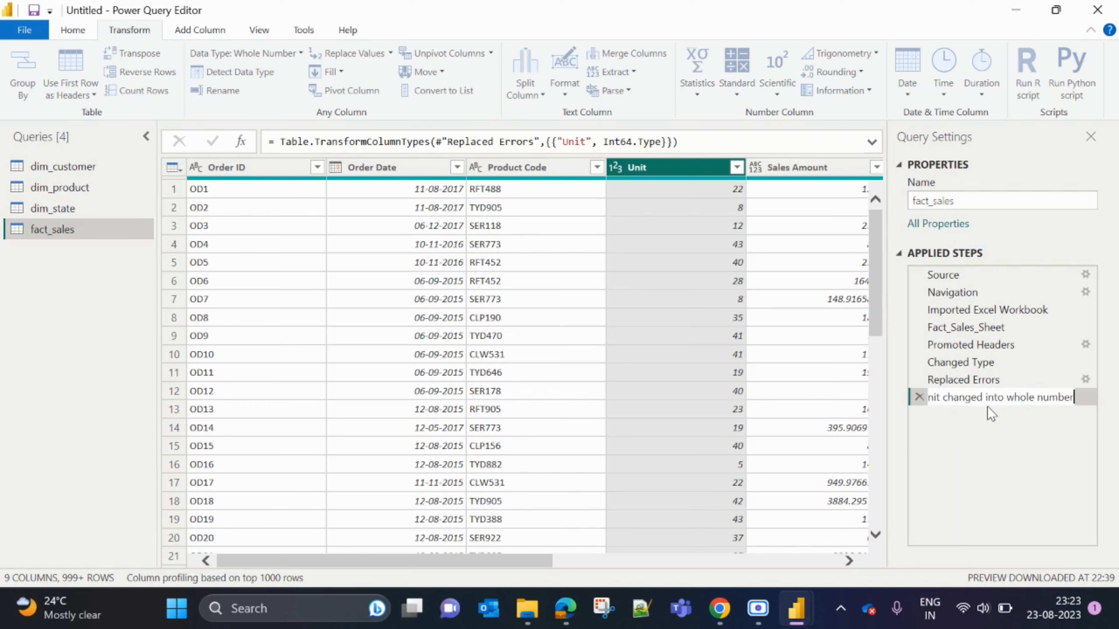
pyautogui.press('Return')
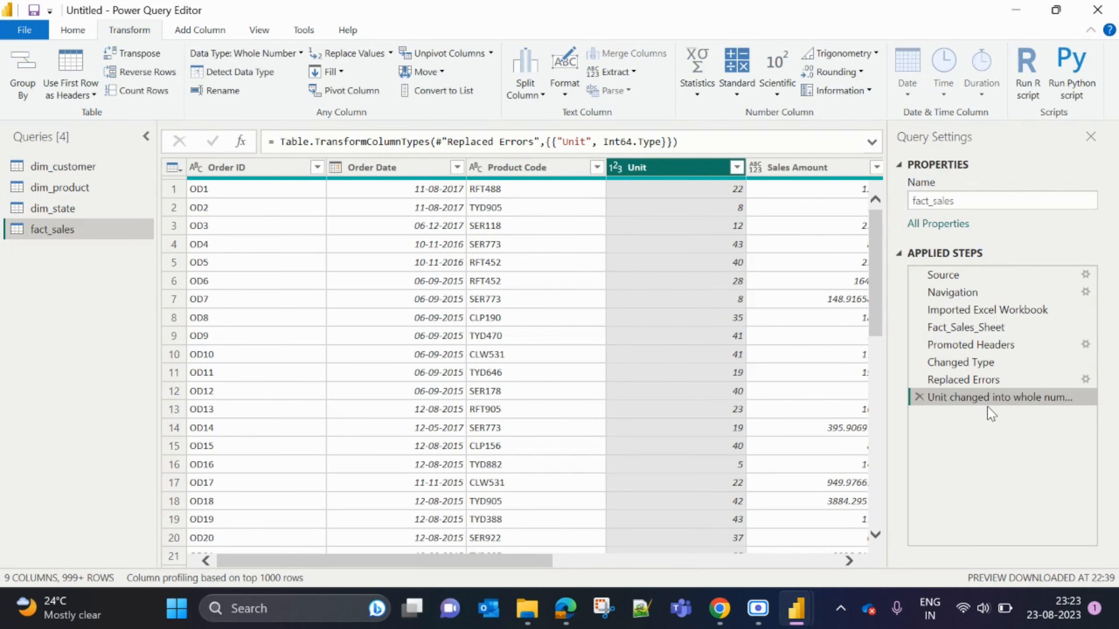
# Change the Sales Amount column's data type to Decimal Number, and round its values to 2 decimal places
pyautogui.moveTo(527, 561); pyautogui.dragTo(757, 574)
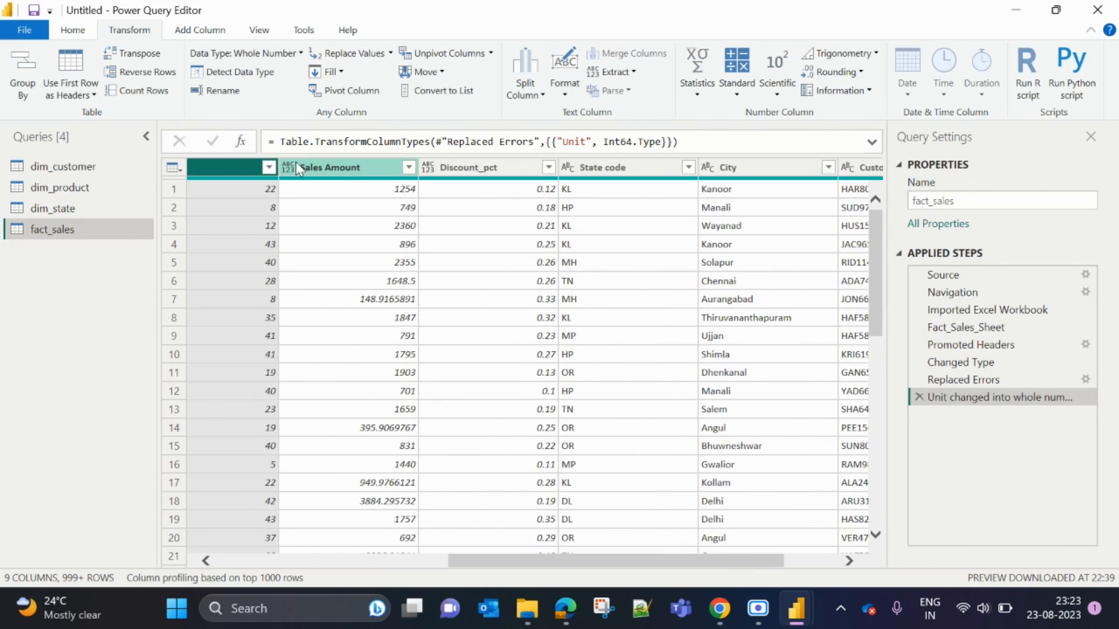
pyautogui.click(288, 167)
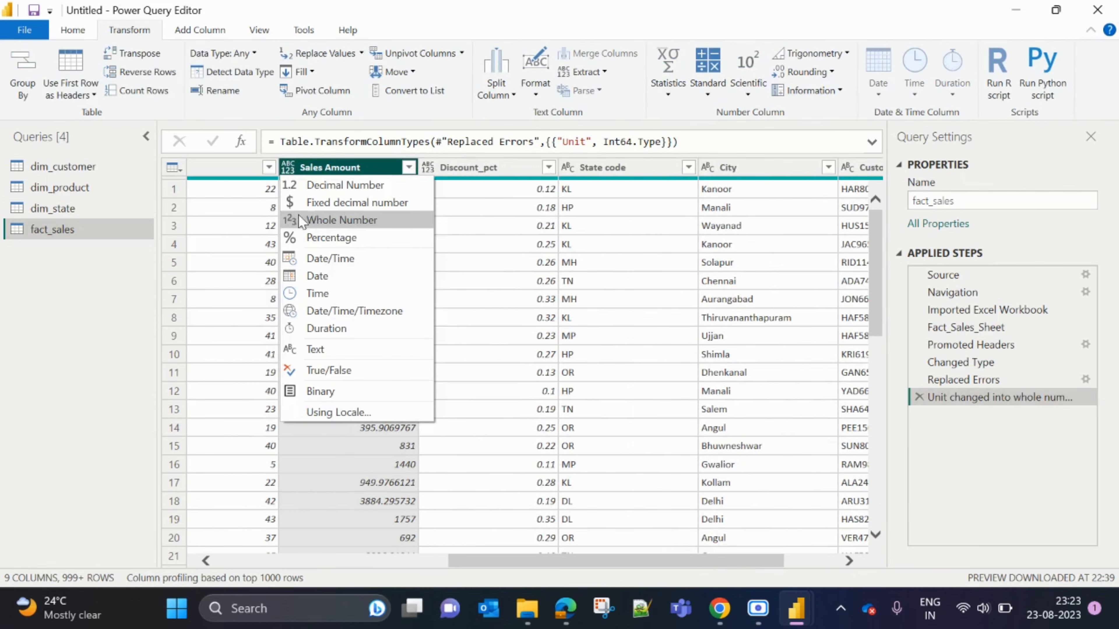
pyautogui.click(295, 185)
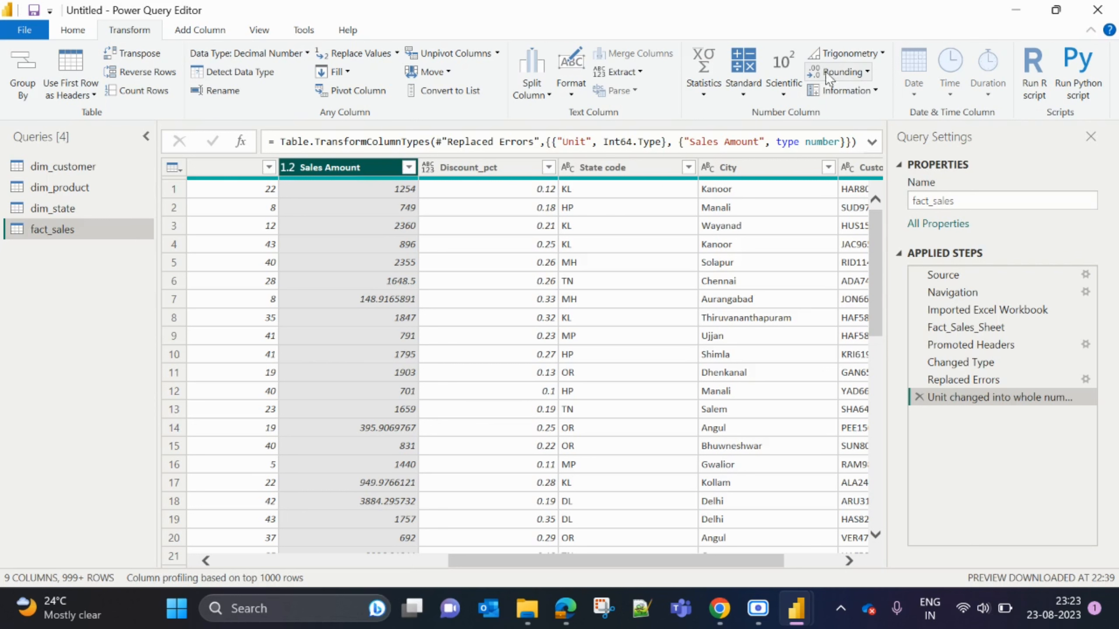
pyautogui.click(855, 72)
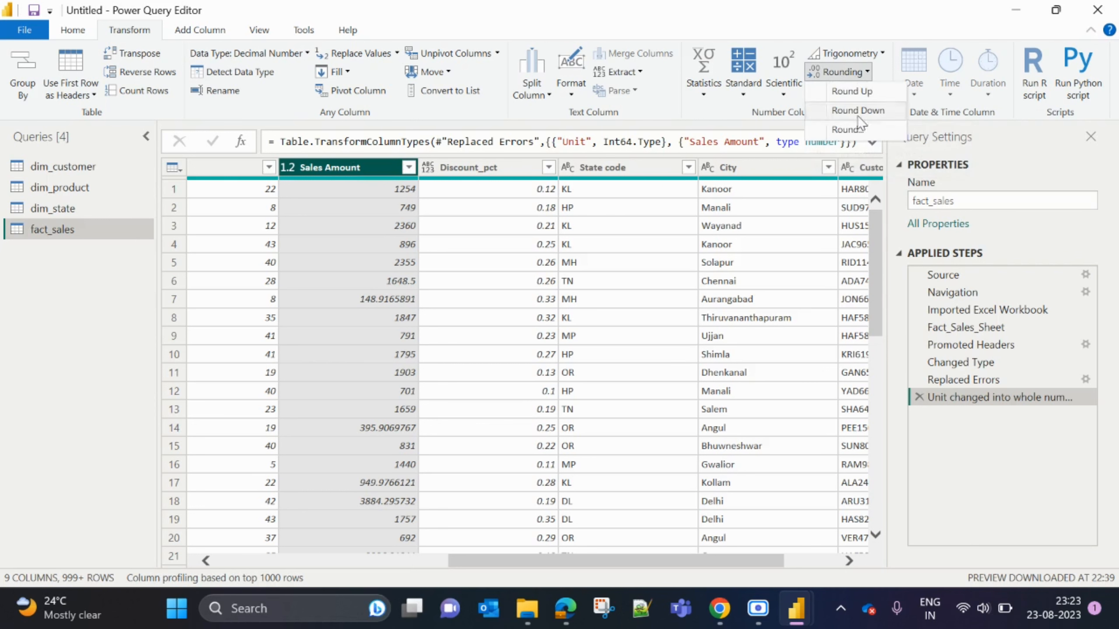
pyautogui.click(848, 129)
pyautogui.write('2')
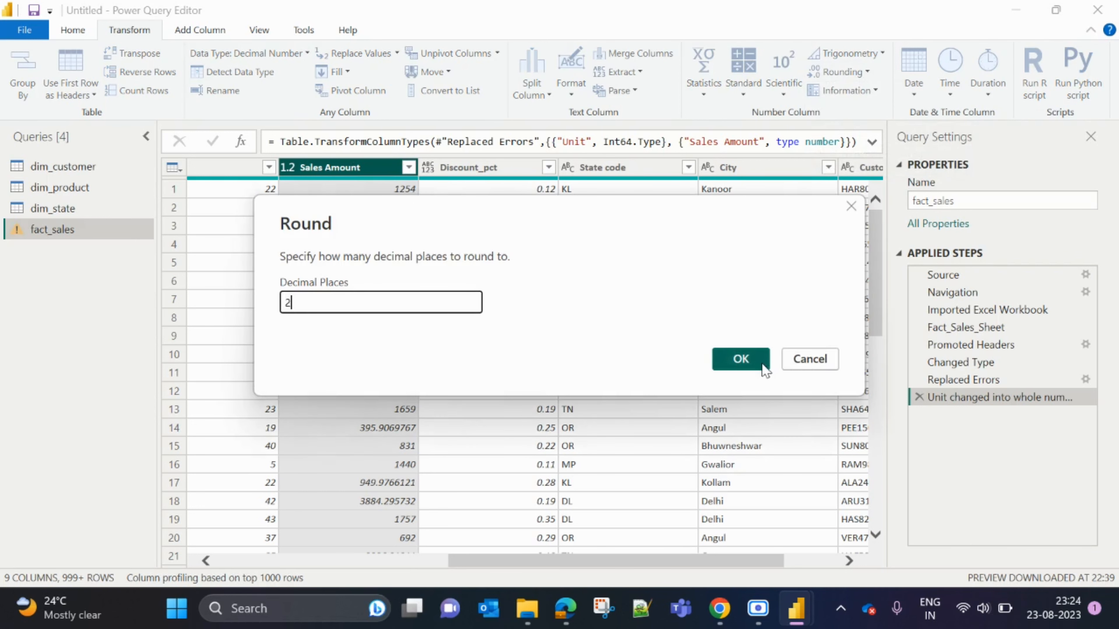
pyautogui.click(741, 354)
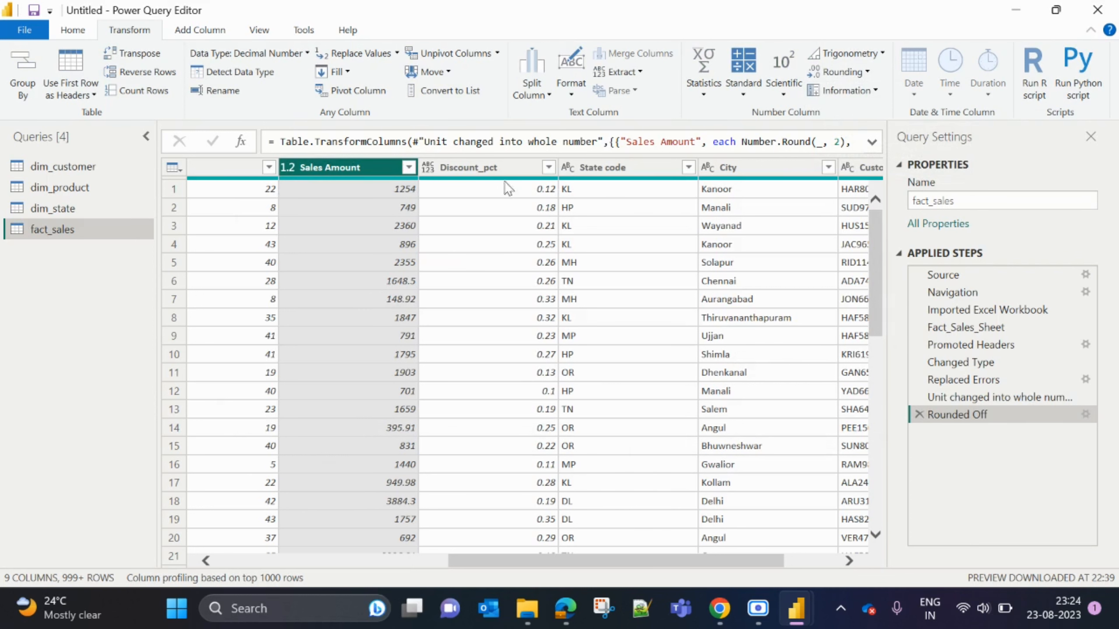
# Change the Discount_pct column's data type to Percentage
pyautogui.click(478, 174)
pyautogui.click(429, 168)
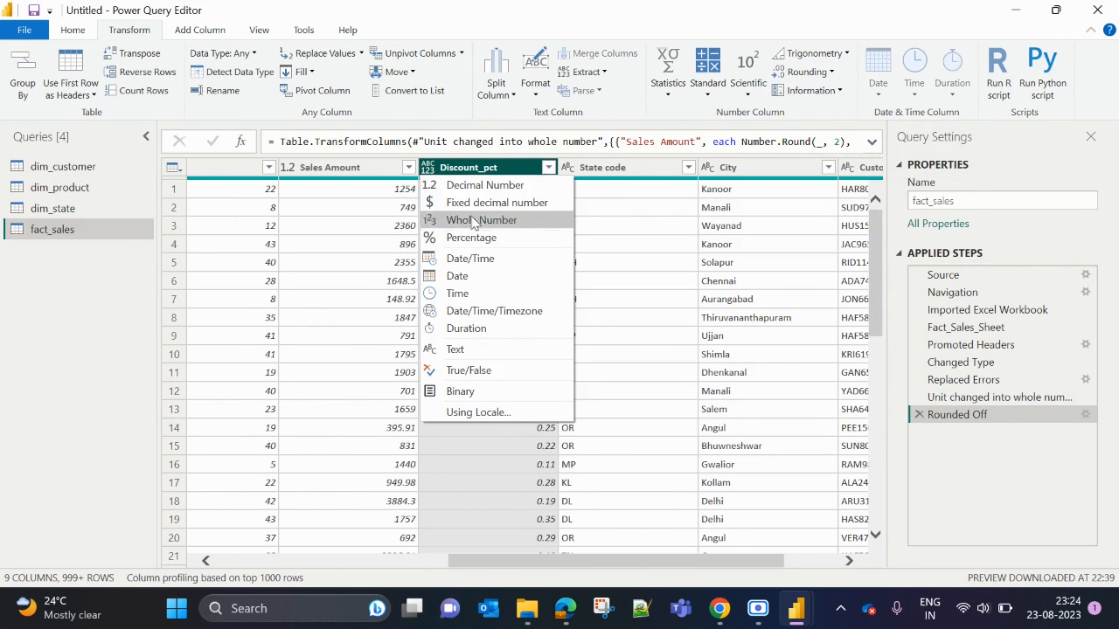
pyautogui.click(465, 238)
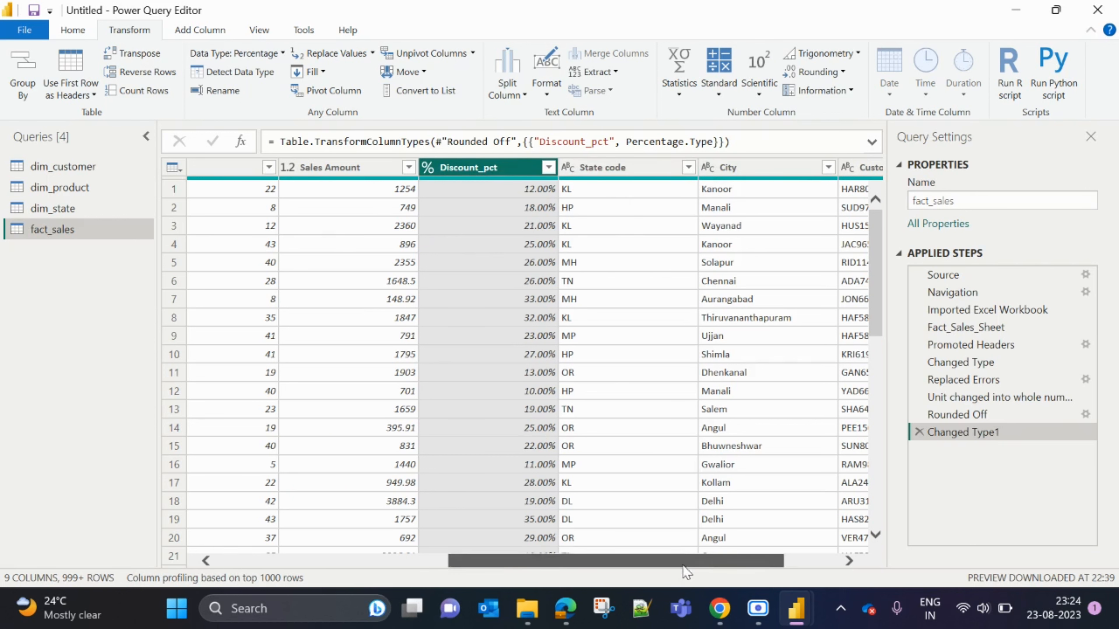
# Rename the applied step for the Discount_pct type change as "pct_columns dataformate chnanged"
pyautogui.hscroll(1, 686, 571)
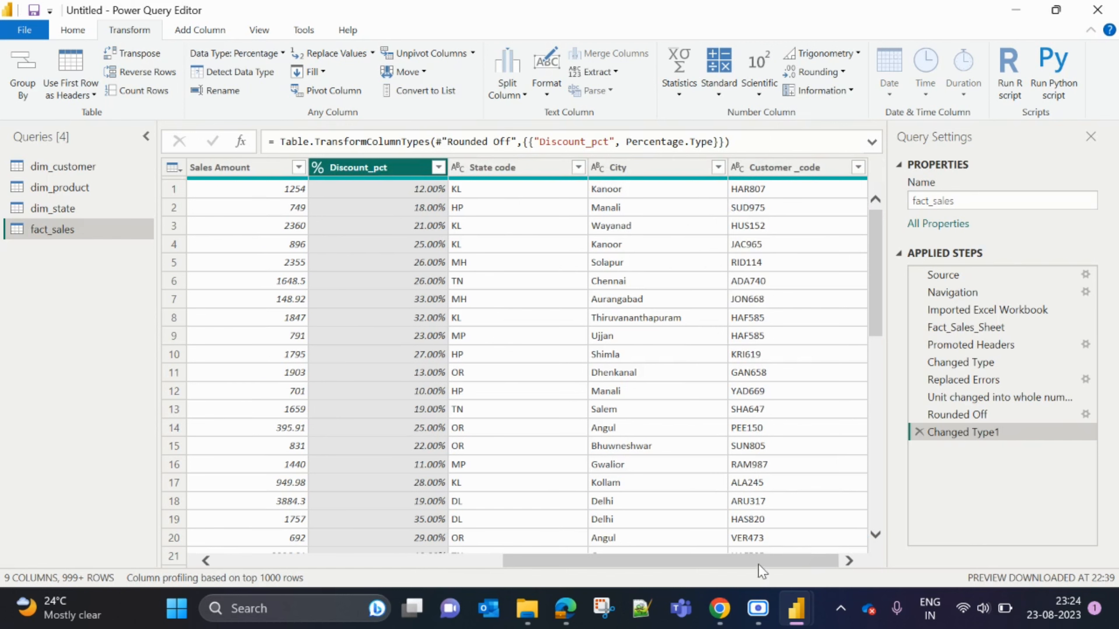
pyautogui.moveTo(758, 565); pyautogui.dragTo(440, 556)
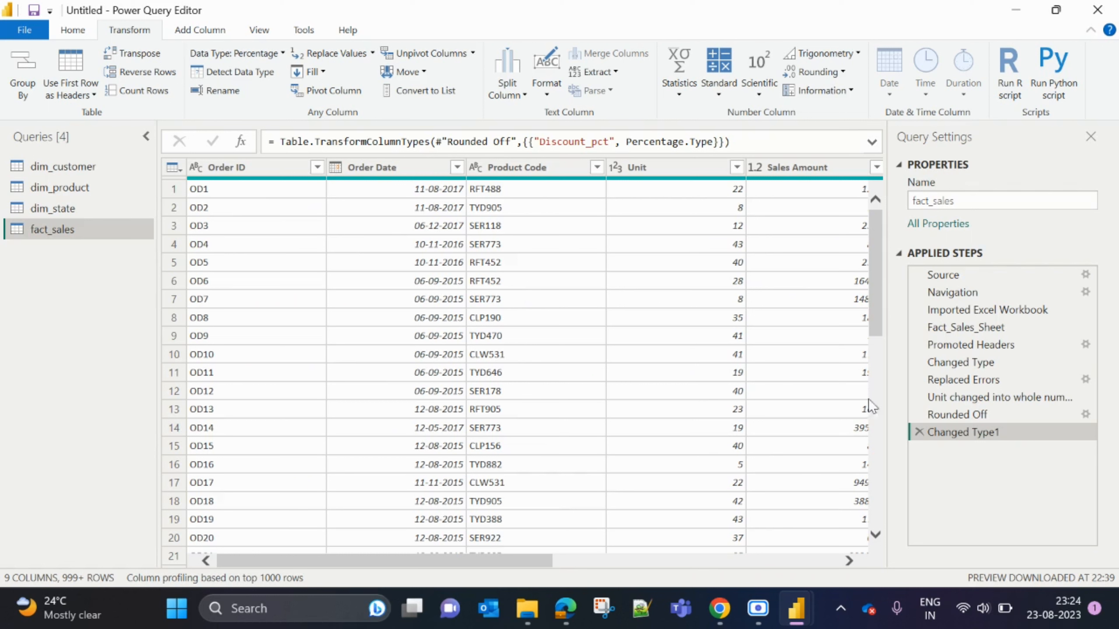
pyautogui.rightClick(966, 435)
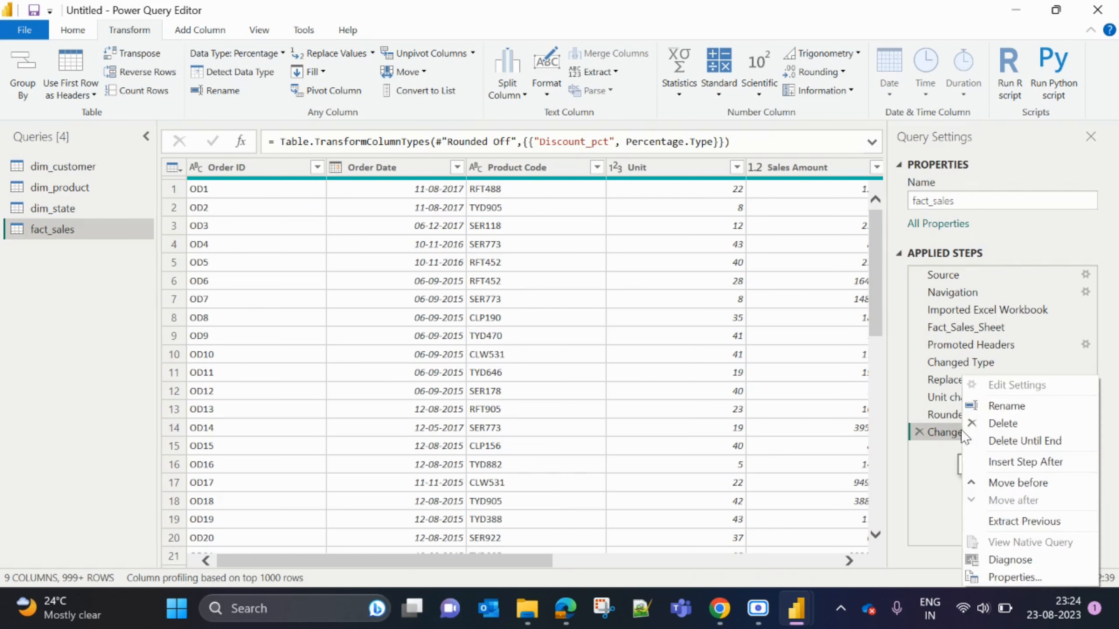
pyautogui.click(1007, 406)
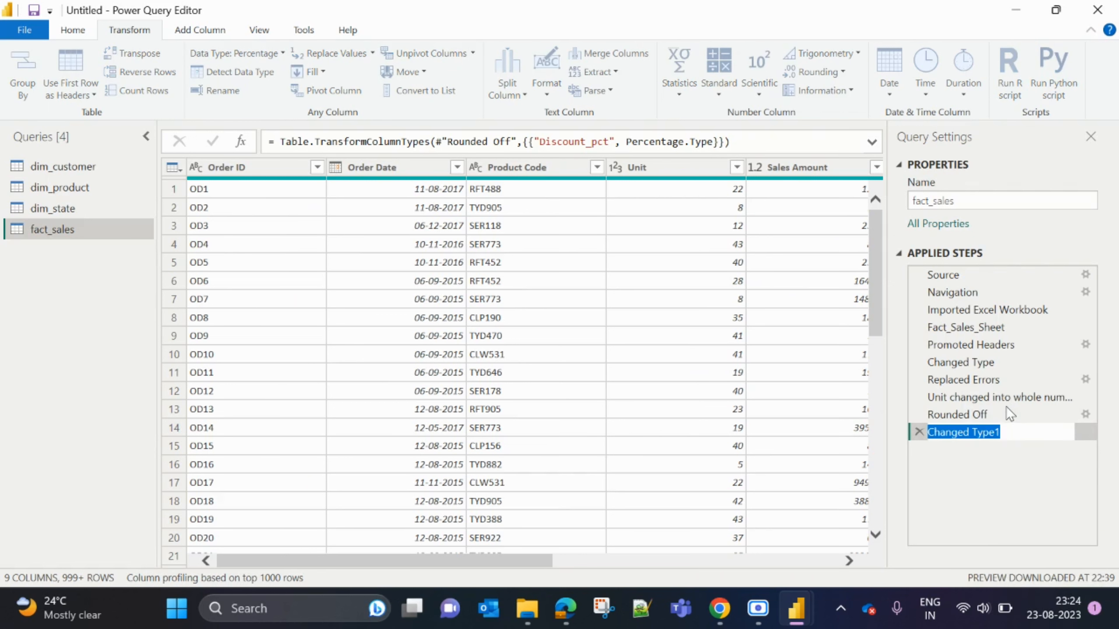
pyautogui.press('BackSpace')
pyautogui.write('pct')
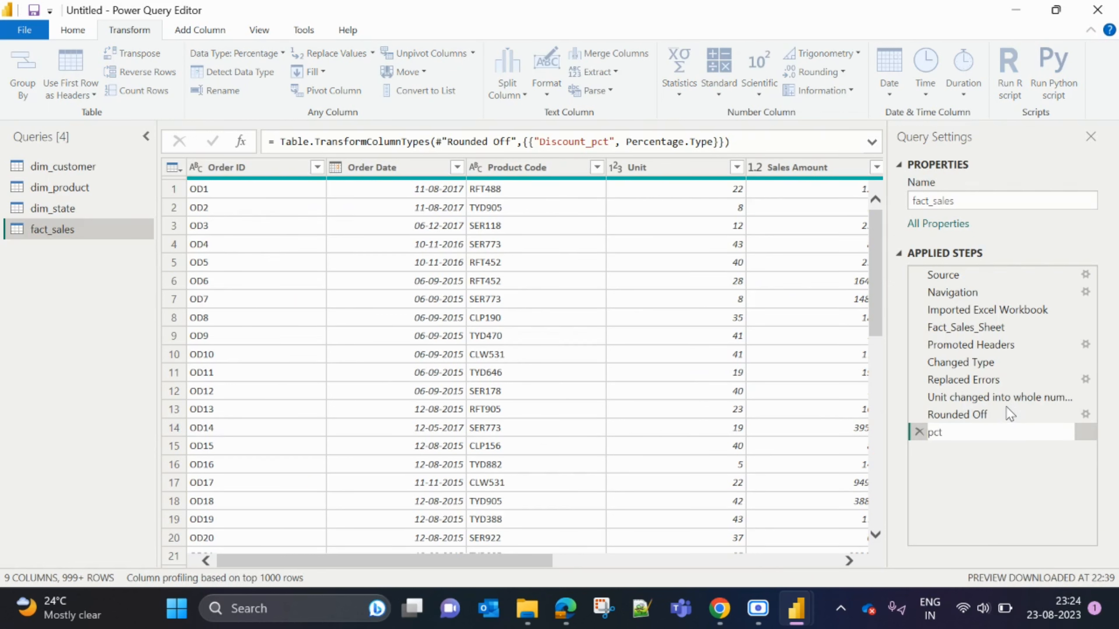
pyautogui.write('_column')
pyautogui.write('s dataformate ')
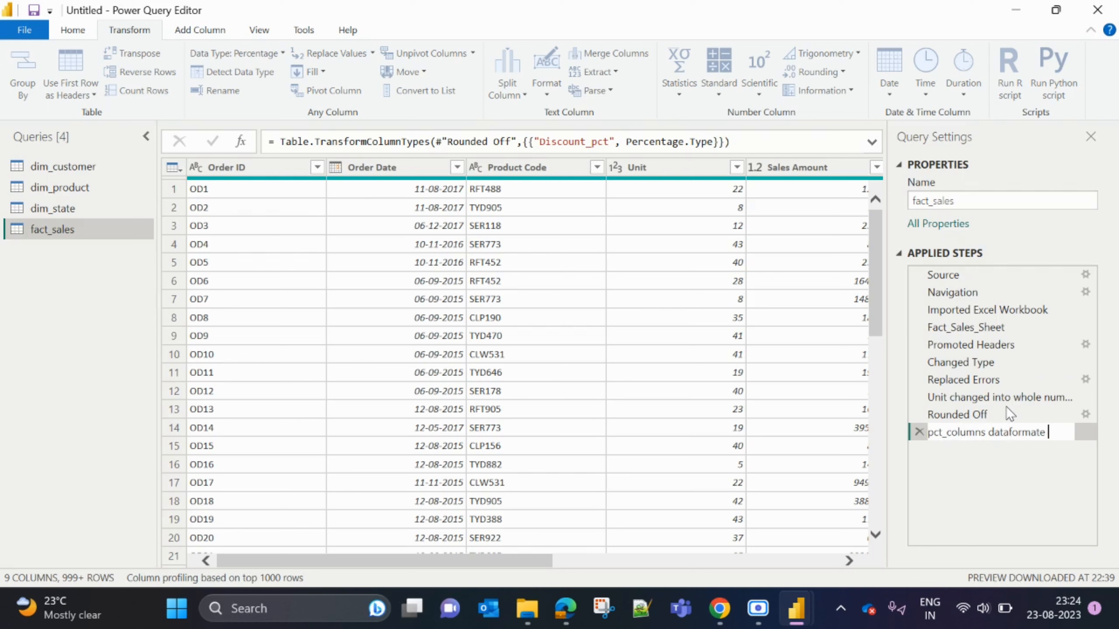
pyautogui.write('chnanged')
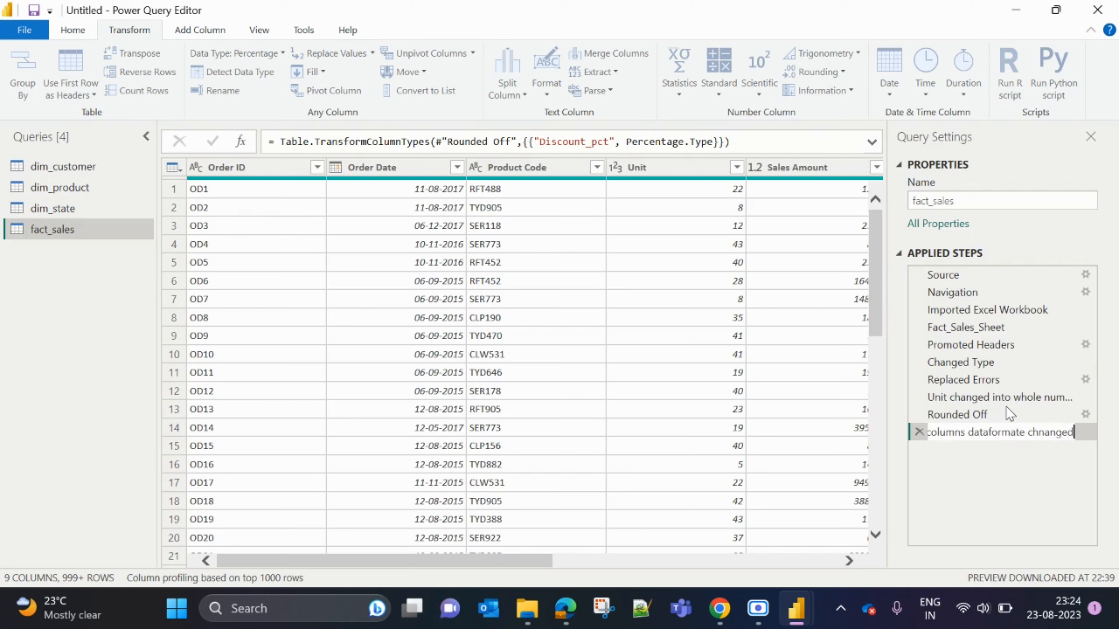
pyautogui.press('Return')
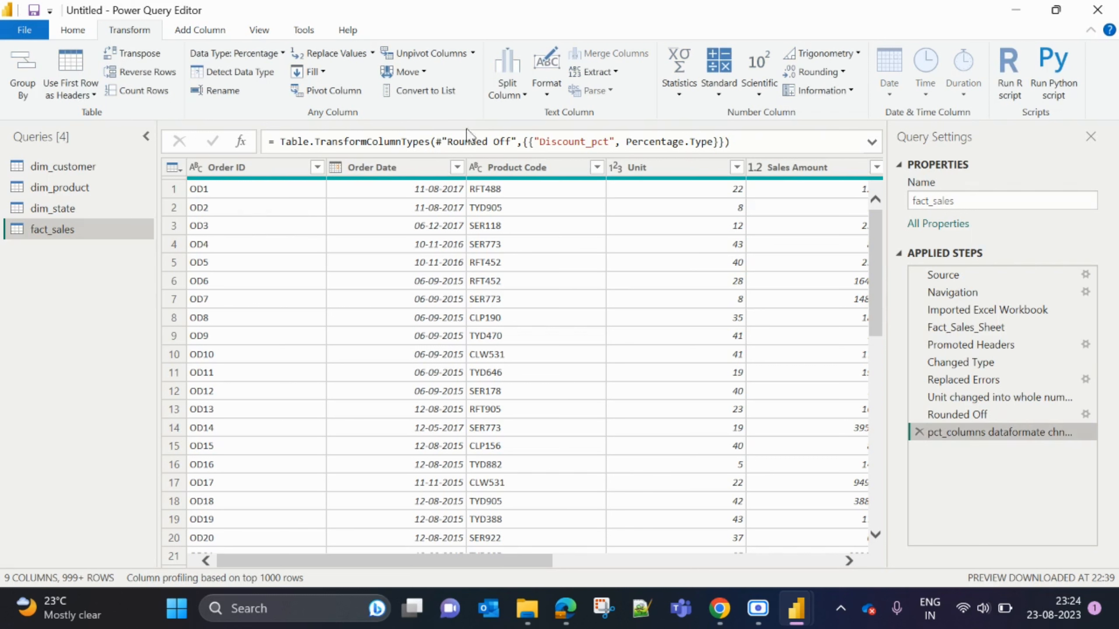
# Close the query editor applying all query changes, and return to the Power BI Desktop report window
pyautogui.click(73, 30)
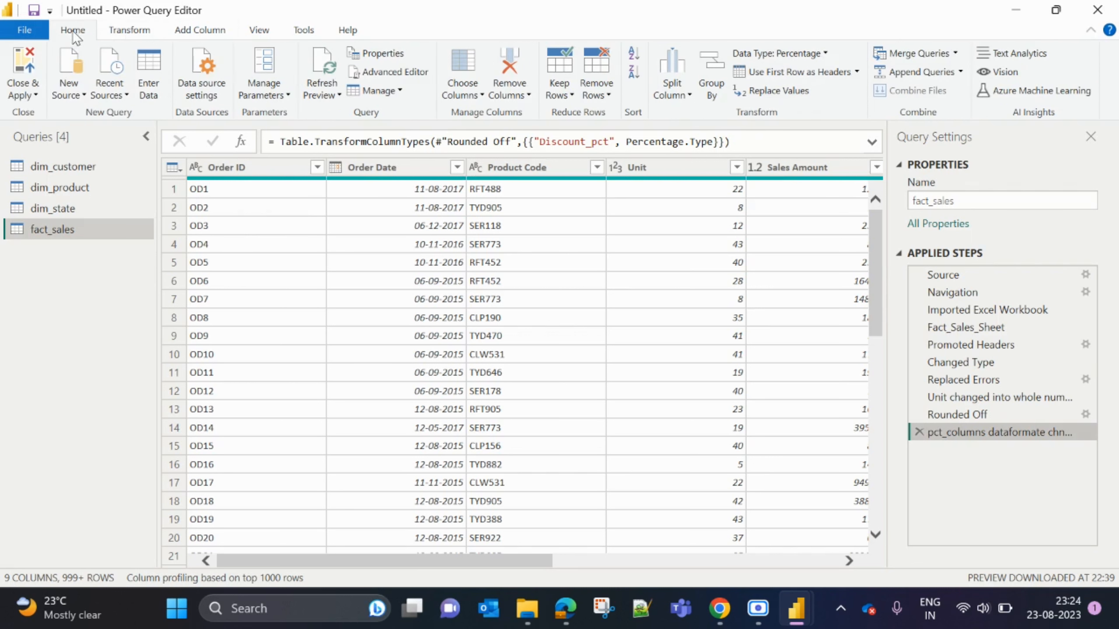
pyautogui.click(26, 96)
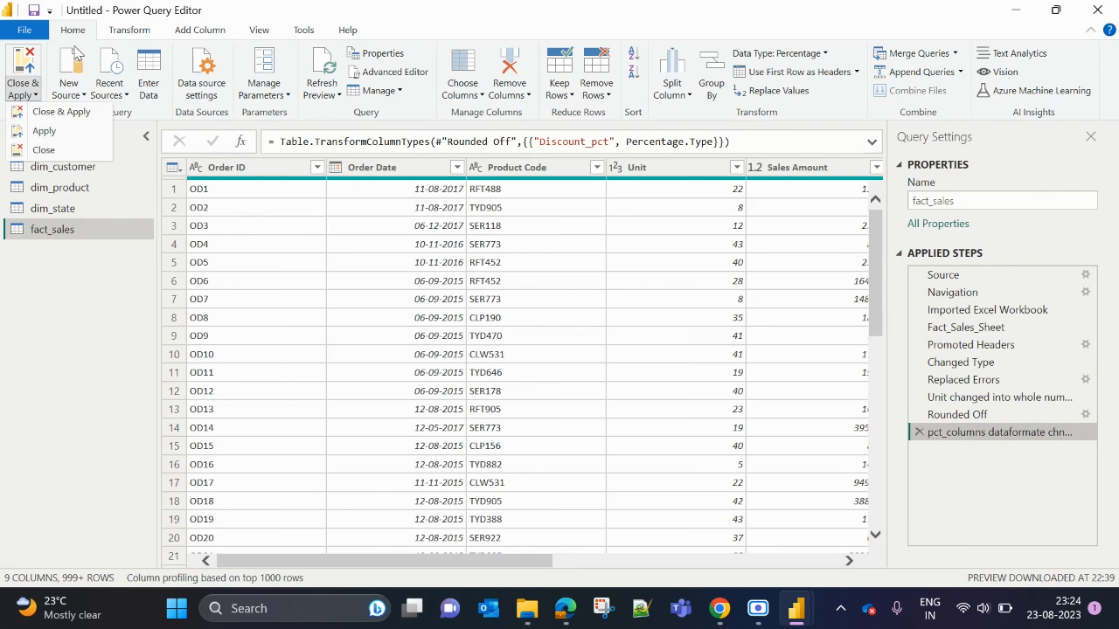
pyautogui.click(61, 113)
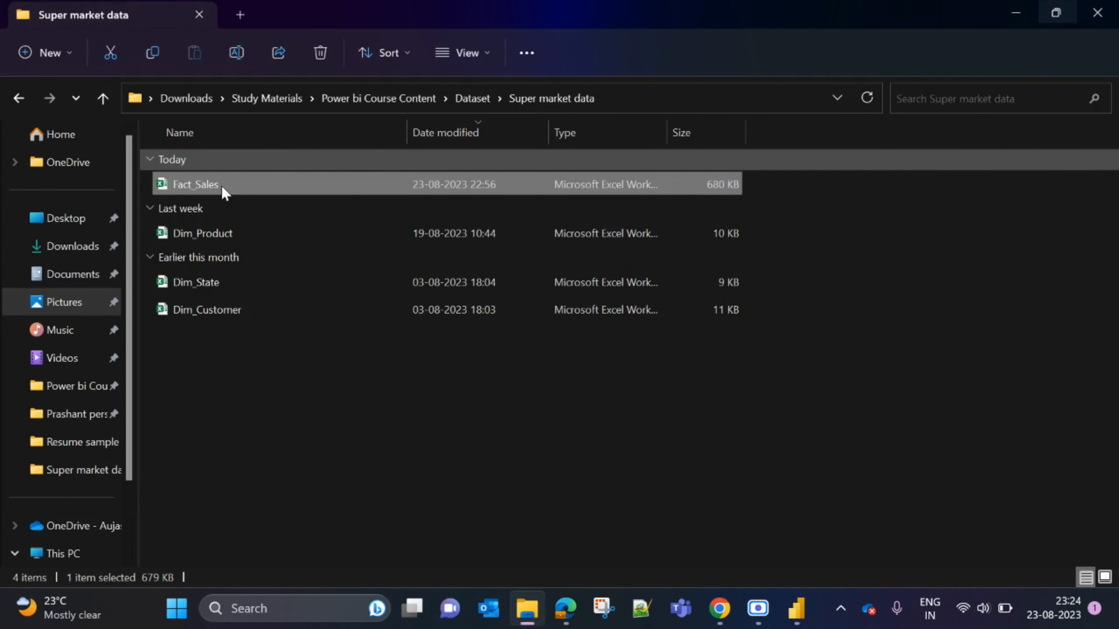
pyautogui.click(797, 608)
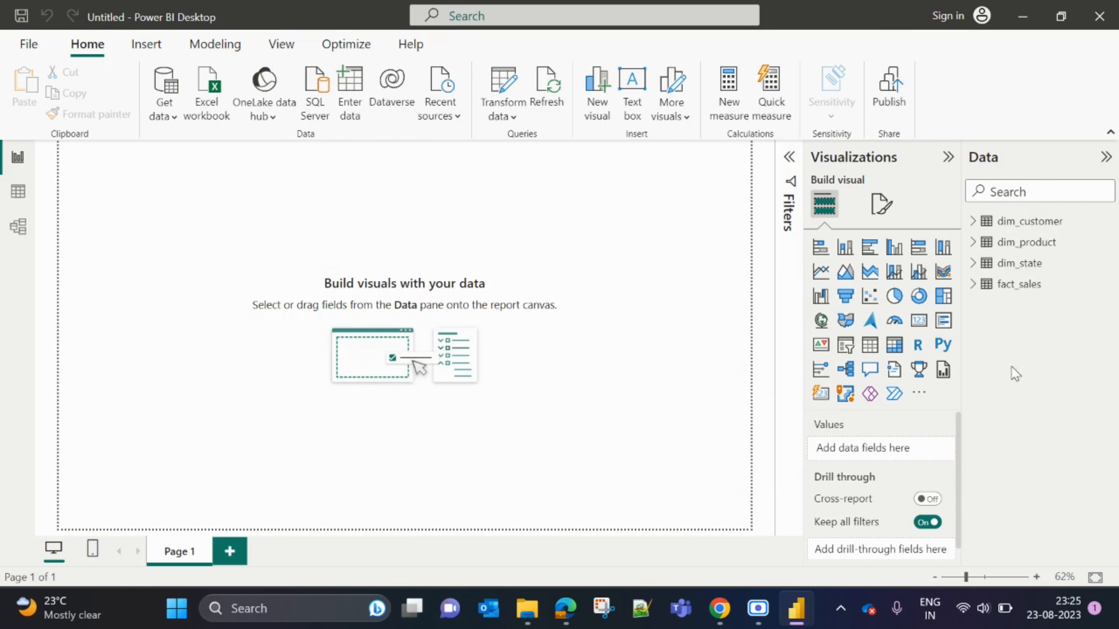
# Examine the fields of the four loaded tables, and review the data rows of dim_customer and fact_sales
pyautogui.click(973, 222)
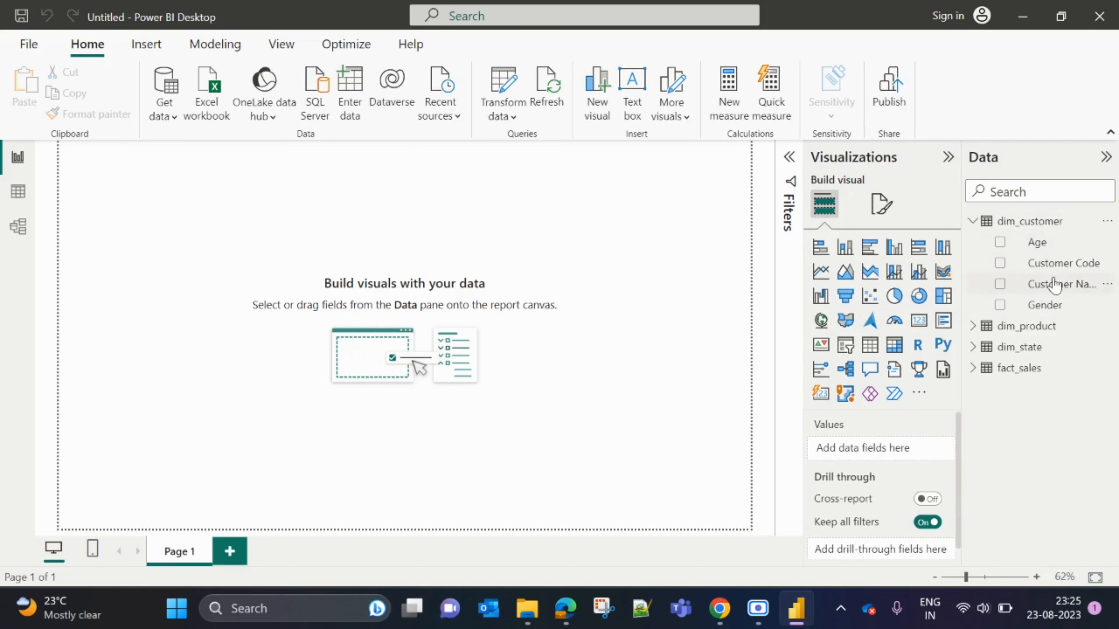
pyautogui.click(974, 326)
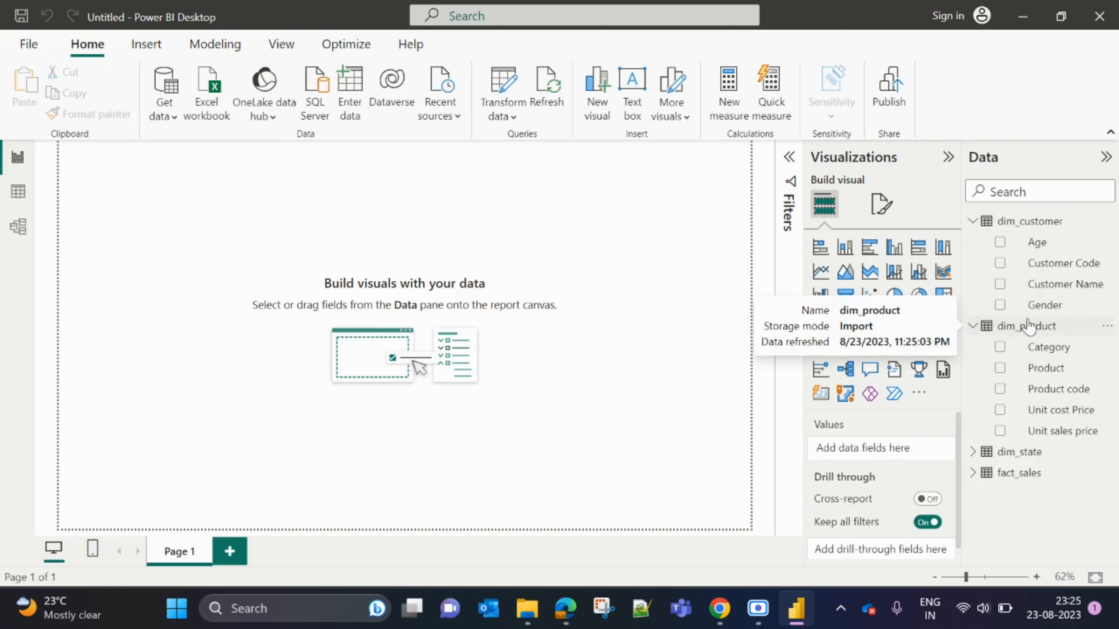
pyautogui.click(975, 452)
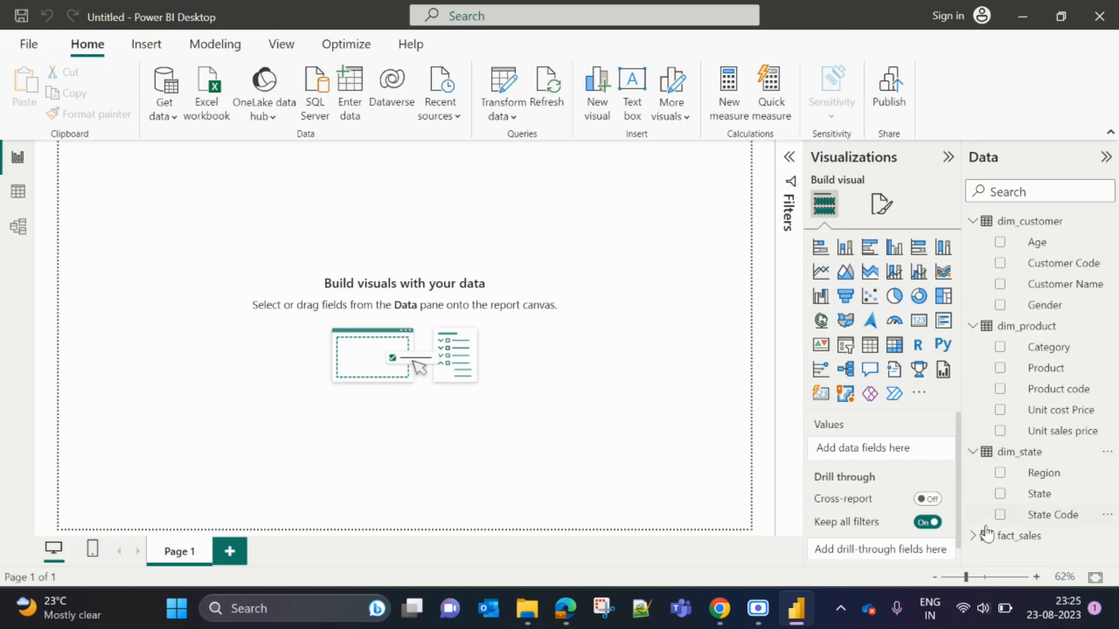
pyautogui.click(973, 536)
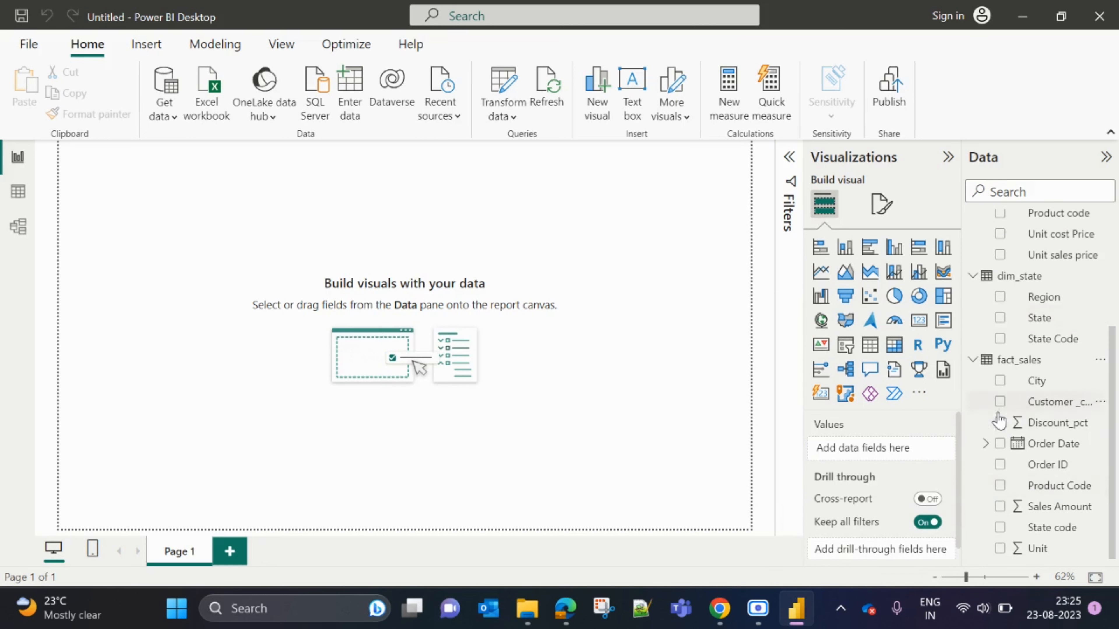
pyautogui.click(974, 360)
pyautogui.click(974, 326)
pyautogui.click(973, 221)
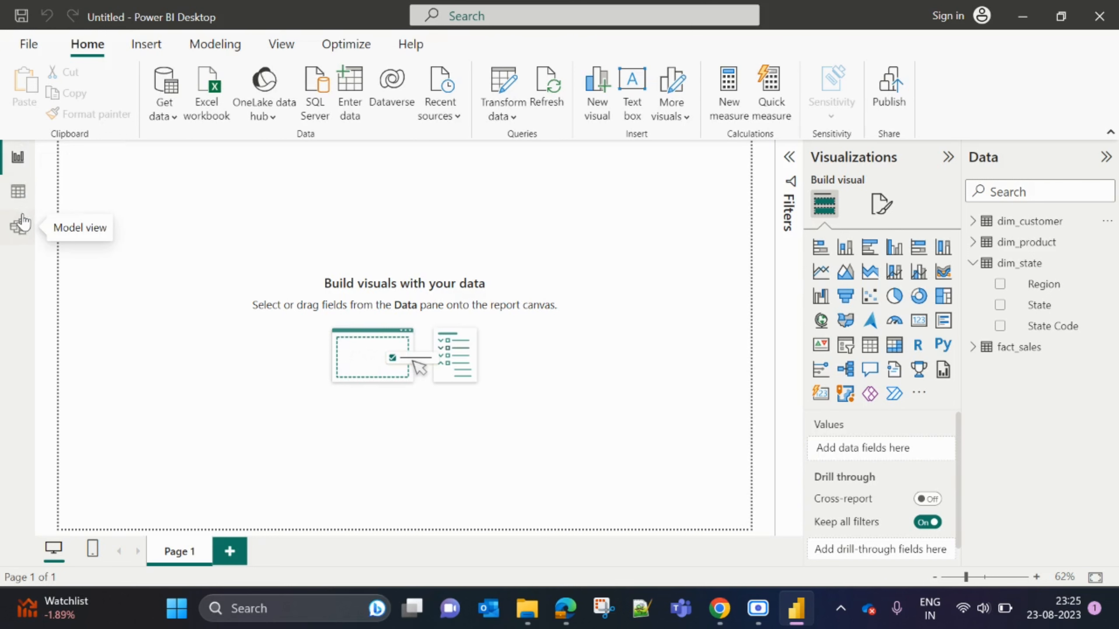
pyautogui.click(20, 198)
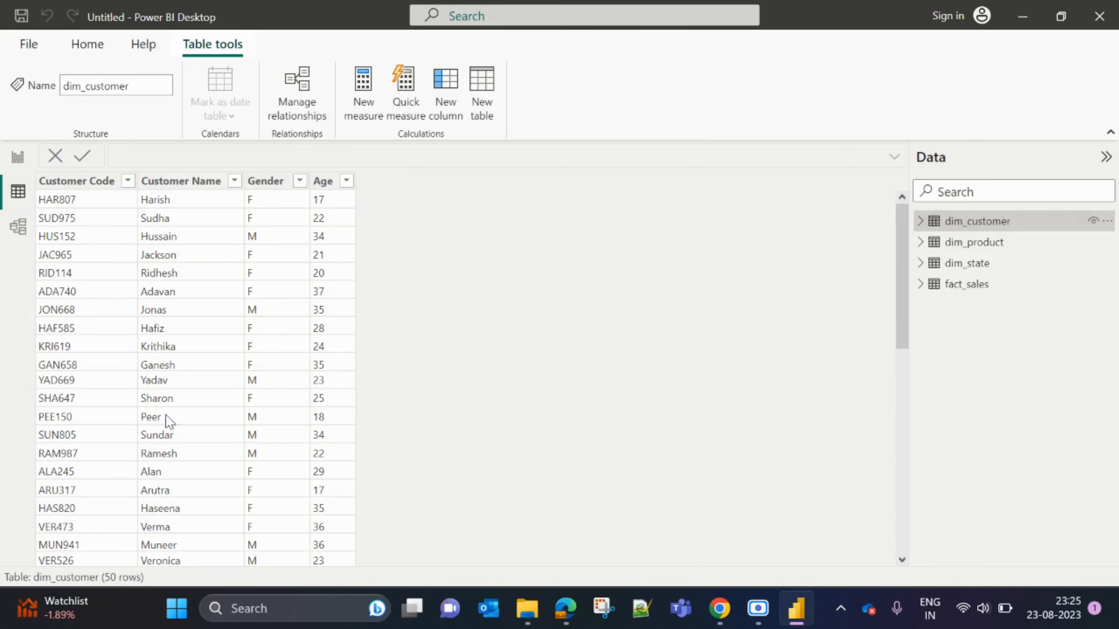
pyautogui.click(986, 294)
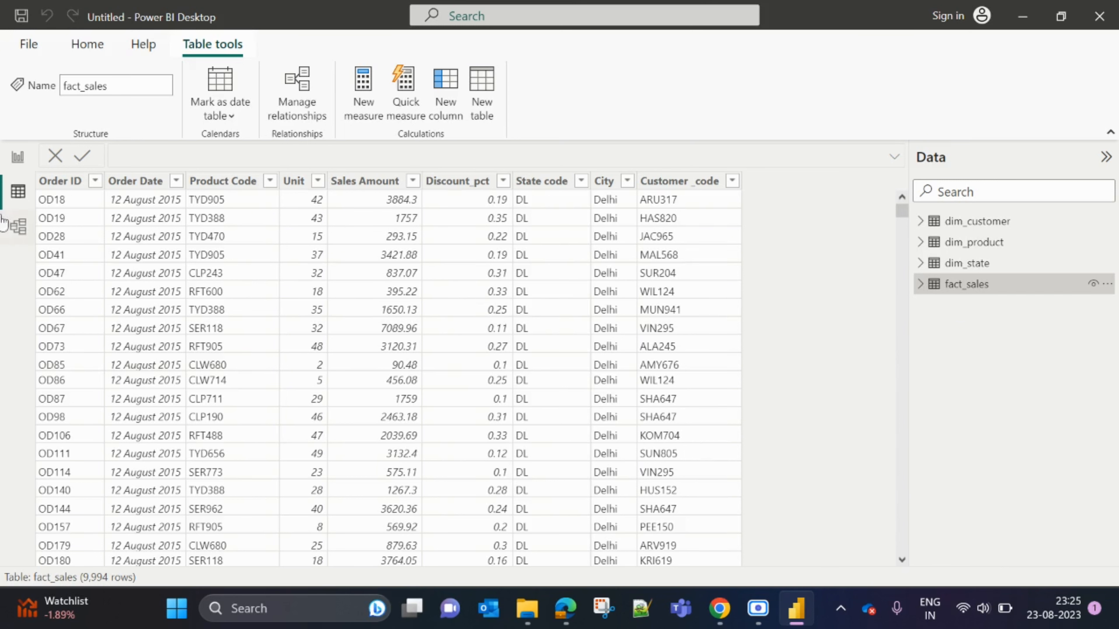
# In the model diagram, hide the properties and spread out the cards, with fact_sales between dim_state and dim_product
pyautogui.click(21, 229)
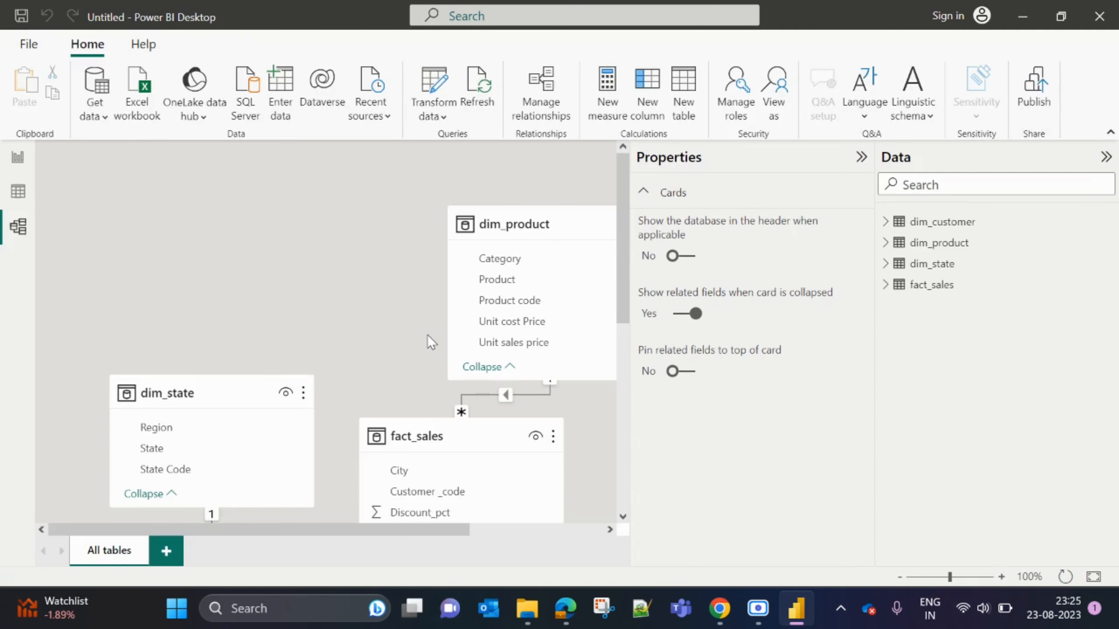
pyautogui.click(862, 158)
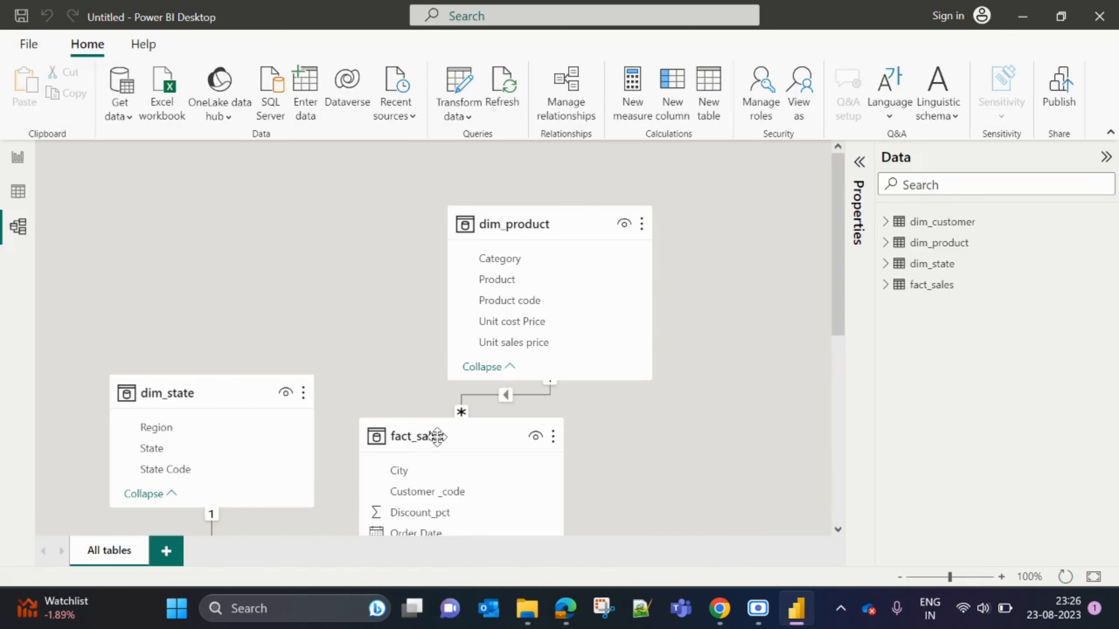
pyautogui.moveTo(566, 225); pyautogui.dragTo(788, 253)
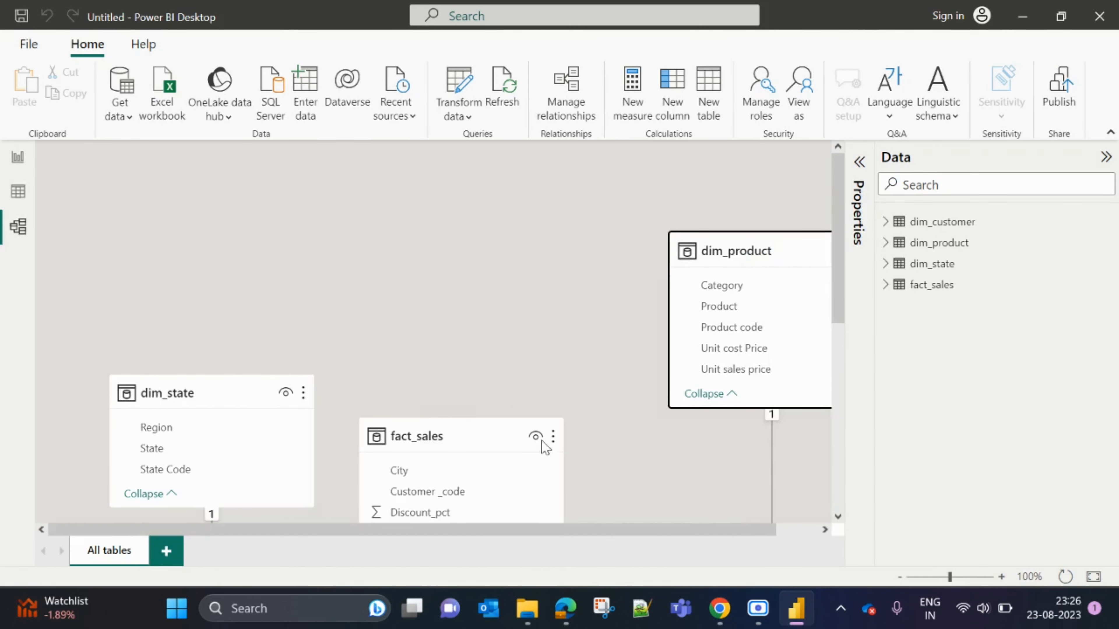
pyautogui.moveTo(412, 432); pyautogui.dragTo(419, 214)
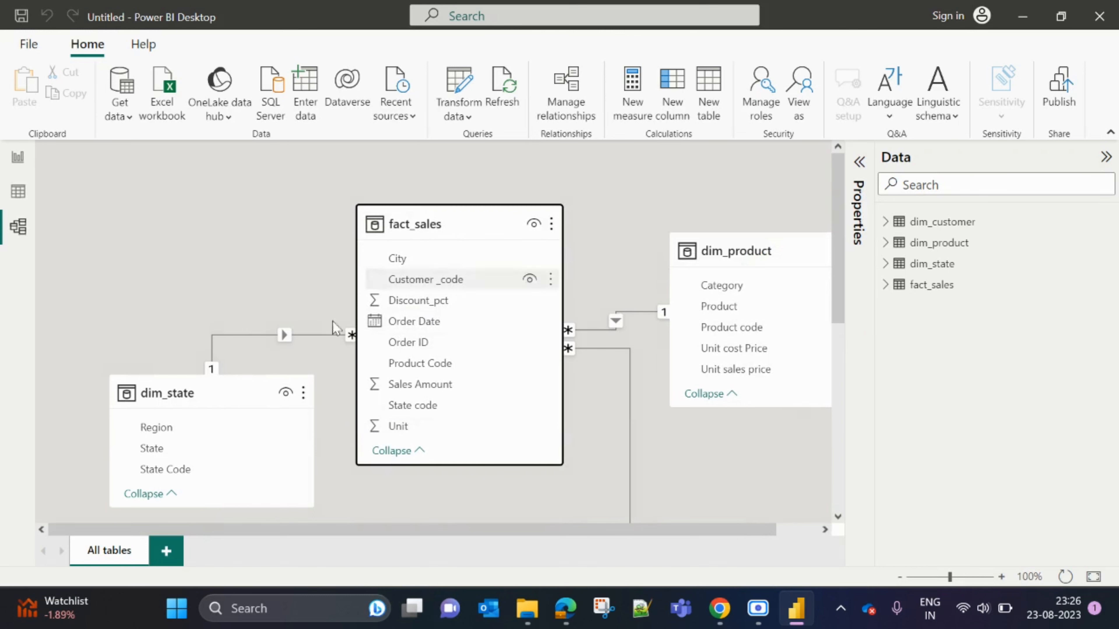
pyautogui.click(167, 393)
pyautogui.moveTo(167, 393); pyautogui.dragTo(158, 226)
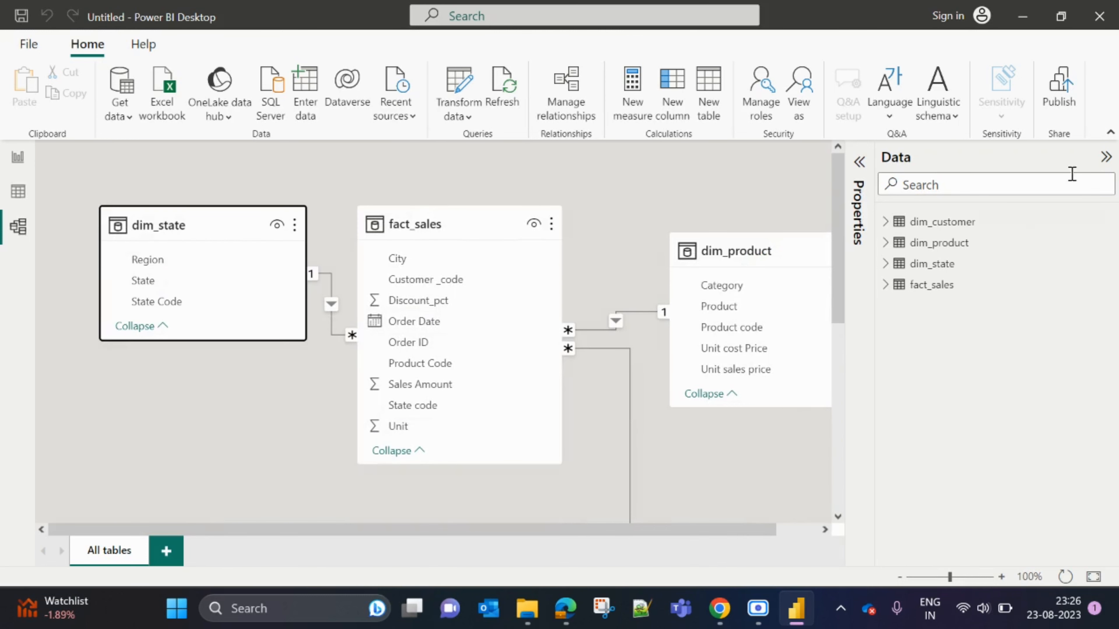
# Widen the diagram area, line dim_product up with dim_state, and center fact_sales between them
pyautogui.click(1106, 157)
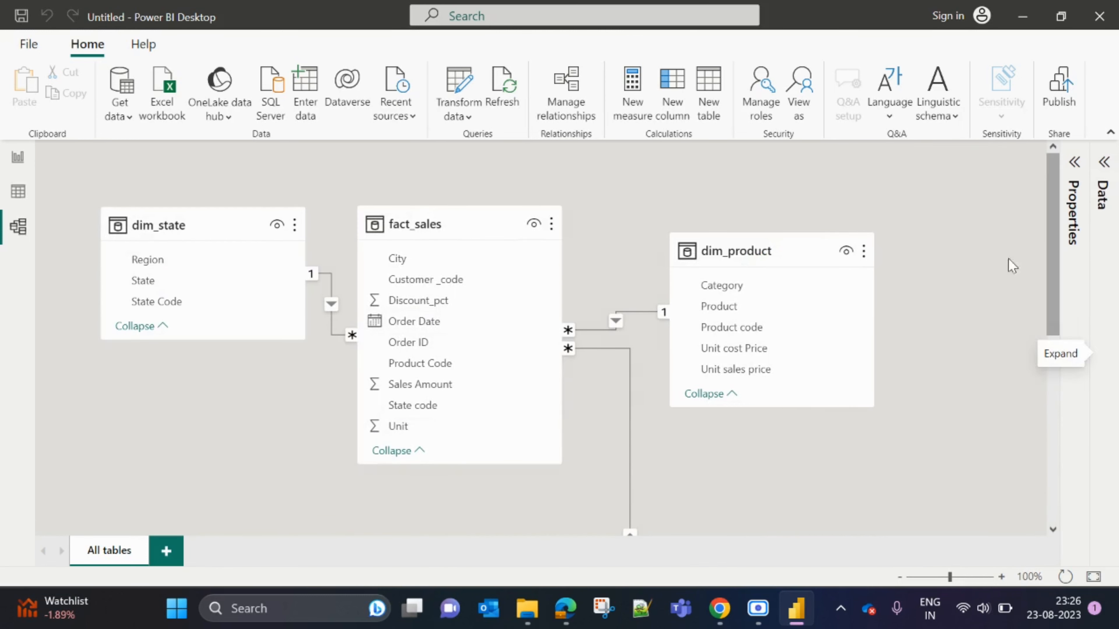
pyautogui.moveTo(769, 250); pyautogui.dragTo(869, 222)
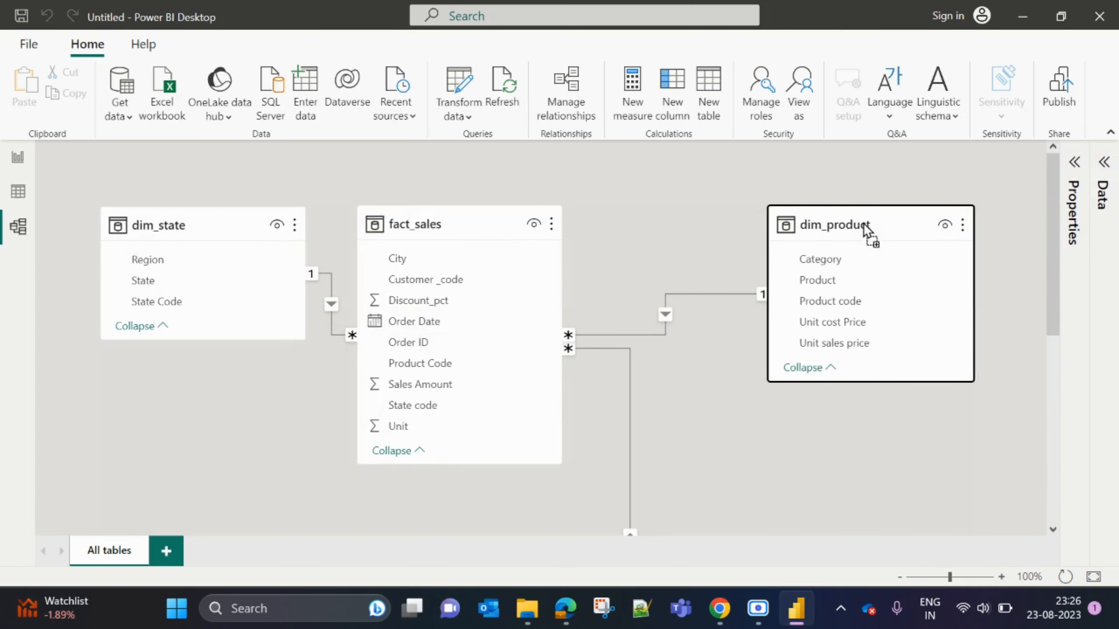
pyautogui.moveTo(452, 222); pyautogui.dragTo(562, 190)
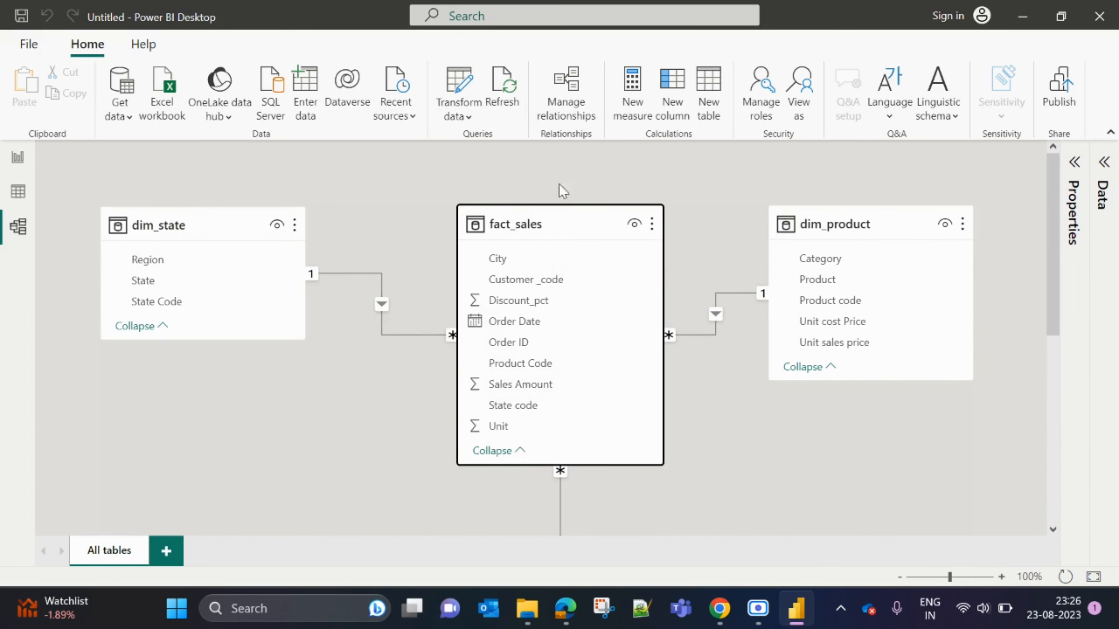
# Move the dim_customer card below dim_state, and shift the dim_state and fact_sales cards slightly toward dim_product
pyautogui.scroll(-6, 800, 415)
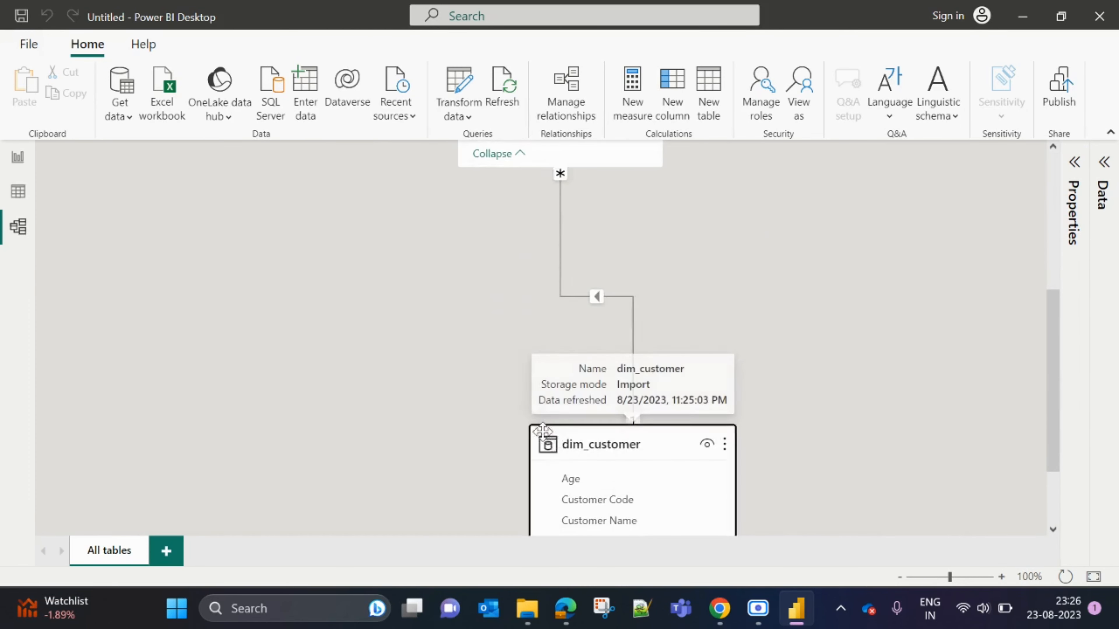
pyautogui.moveTo(539, 434); pyautogui.dragTo(925, 511)
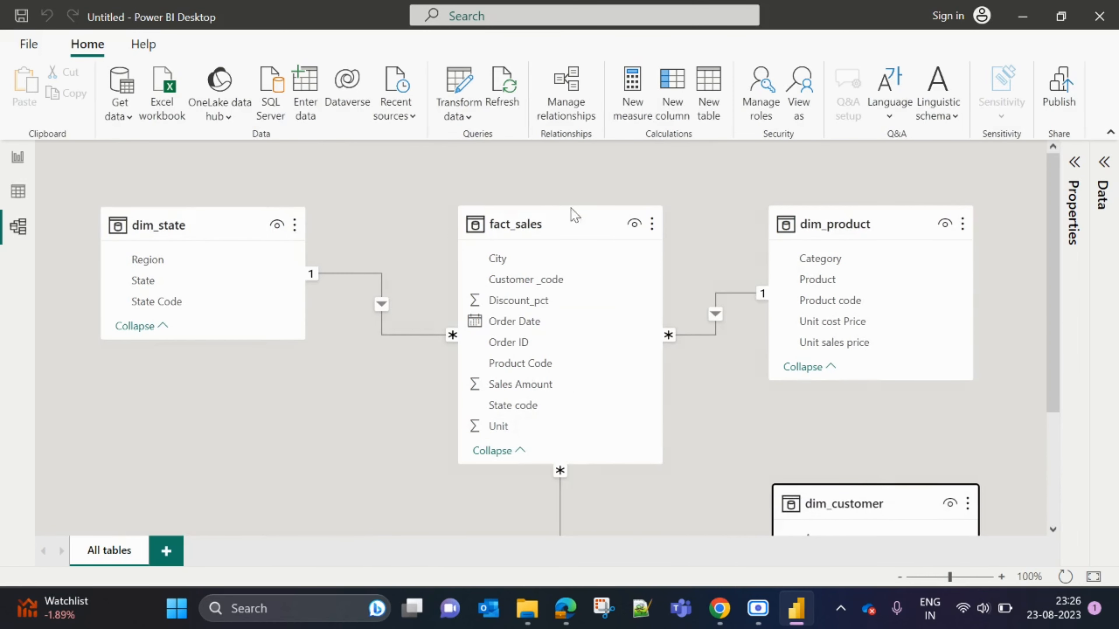
pyautogui.moveTo(587, 207); pyautogui.dragTo(597, 207)
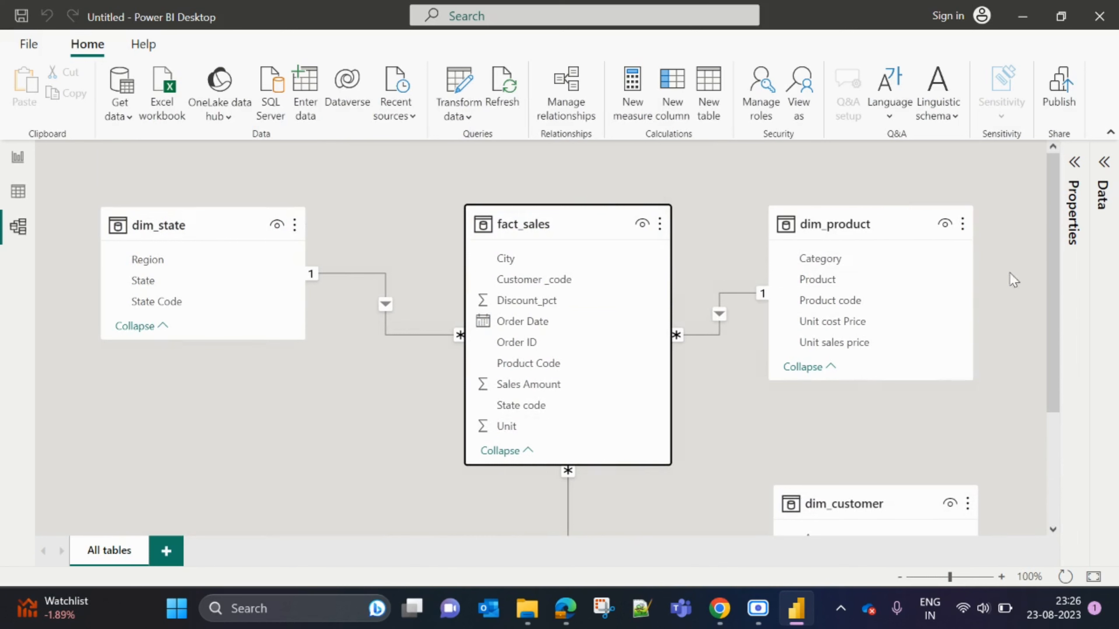
pyautogui.moveTo(1053, 219); pyautogui.dragTo(1052, 312)
pyautogui.moveTo(879, 365); pyautogui.dragTo(789, 409)
pyautogui.scroll(3, 802, 365)
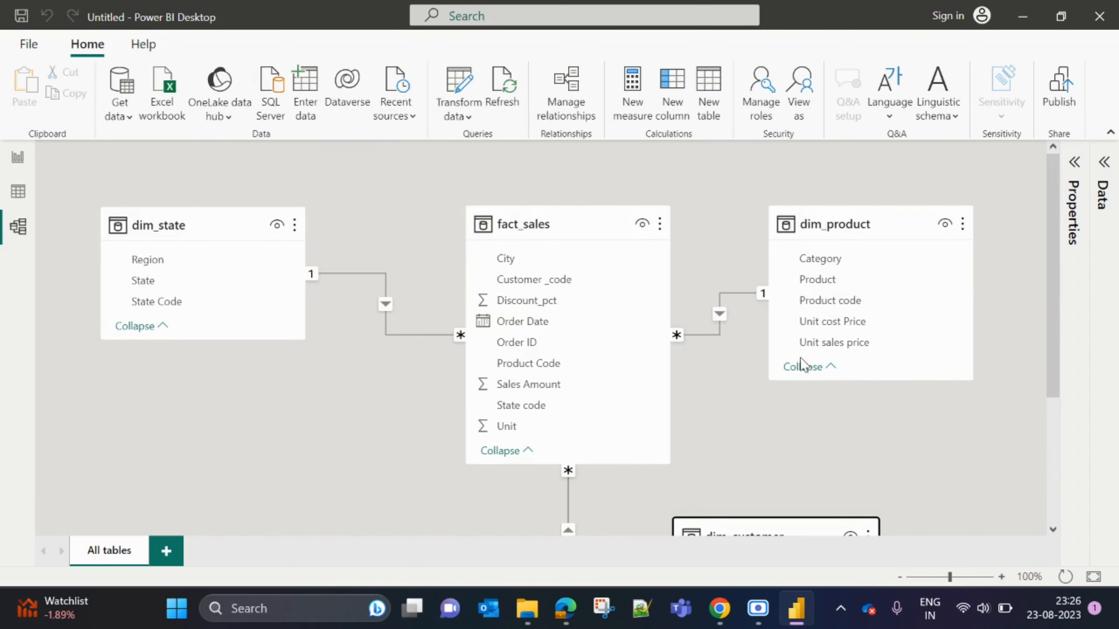
pyautogui.moveTo(579, 224); pyautogui.dragTo(589, 185)
pyautogui.moveTo(186, 213); pyautogui.dragTo(220, 195)
pyautogui.moveTo(806, 521); pyautogui.dragTo(287, 520)
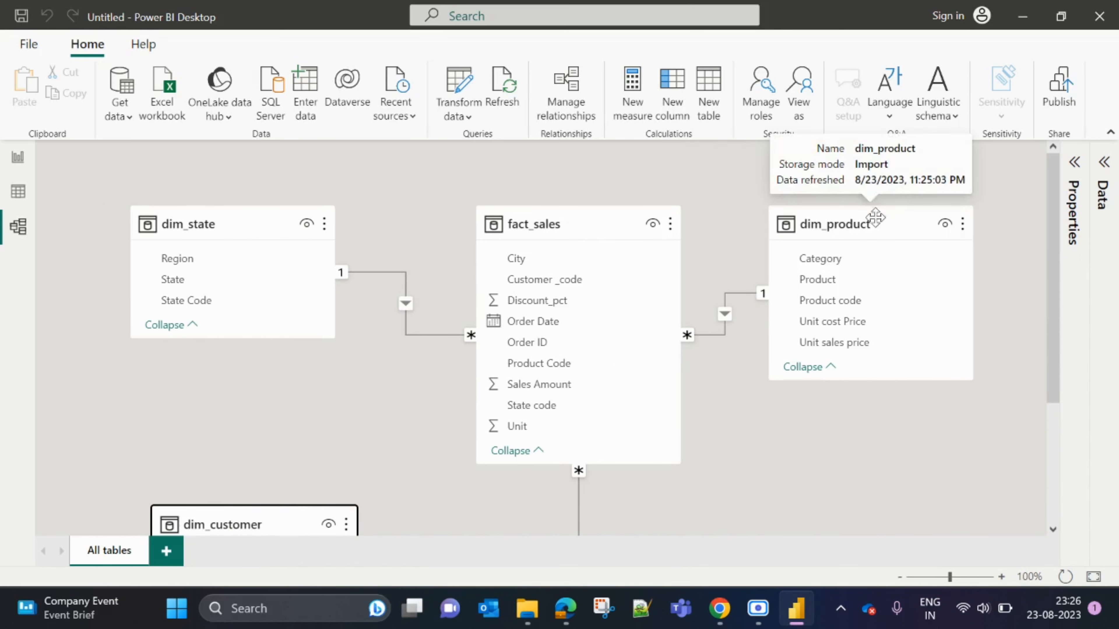
# Lower the dim_product card beside fact_sales, and re-center fact_sales between dim_state and dim_product
pyautogui.moveTo(874, 217); pyautogui.dragTo(941, 304)
pyautogui.moveTo(586, 221); pyautogui.dragTo(635, 210)
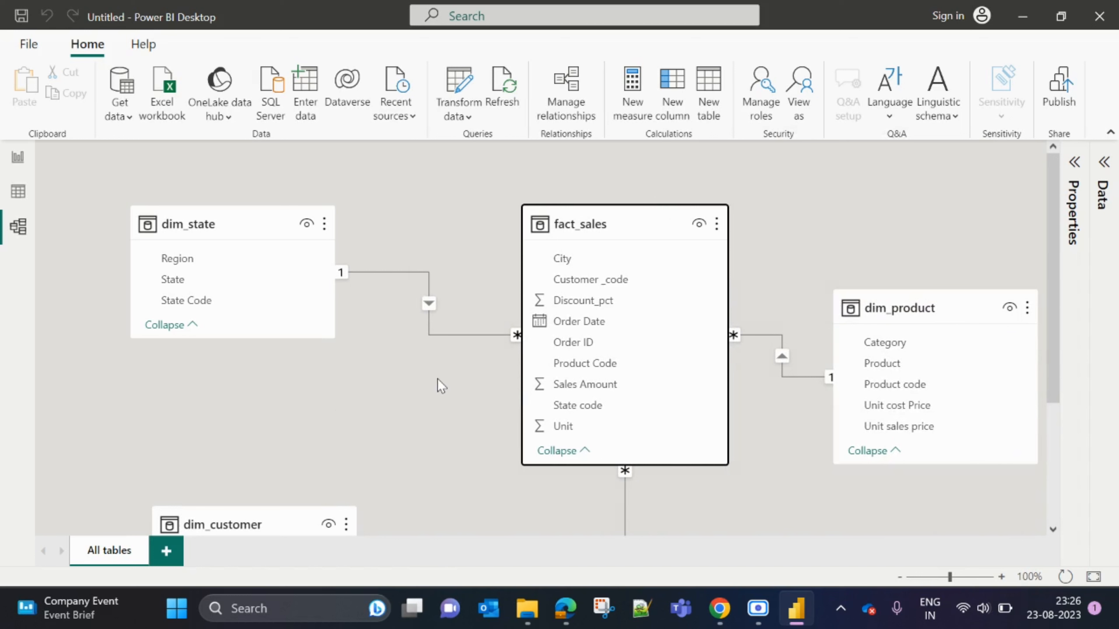
pyautogui.click(592, 224)
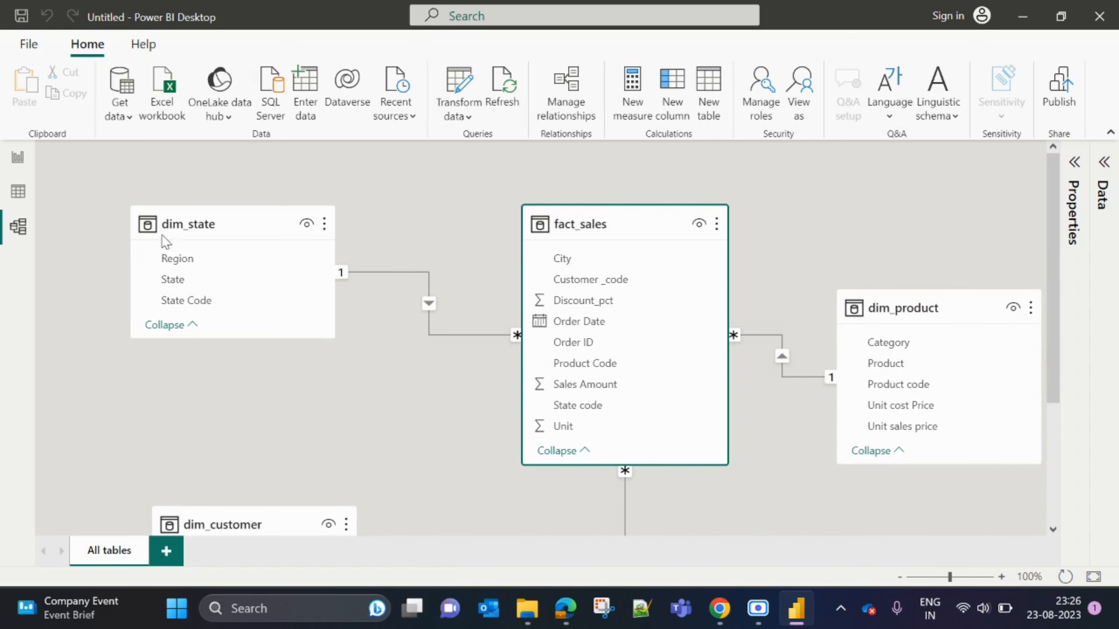
# Examine the relationship between dim_state and fact_sales, and compare the data rows of the two tables
pyautogui.click(441, 340)
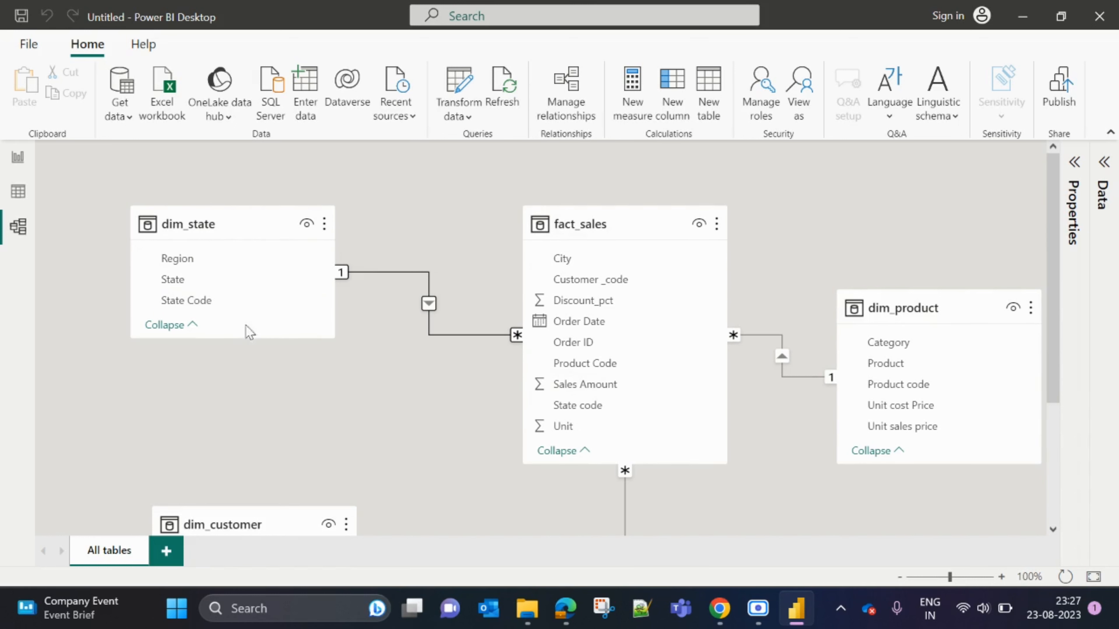
pyautogui.click(18, 192)
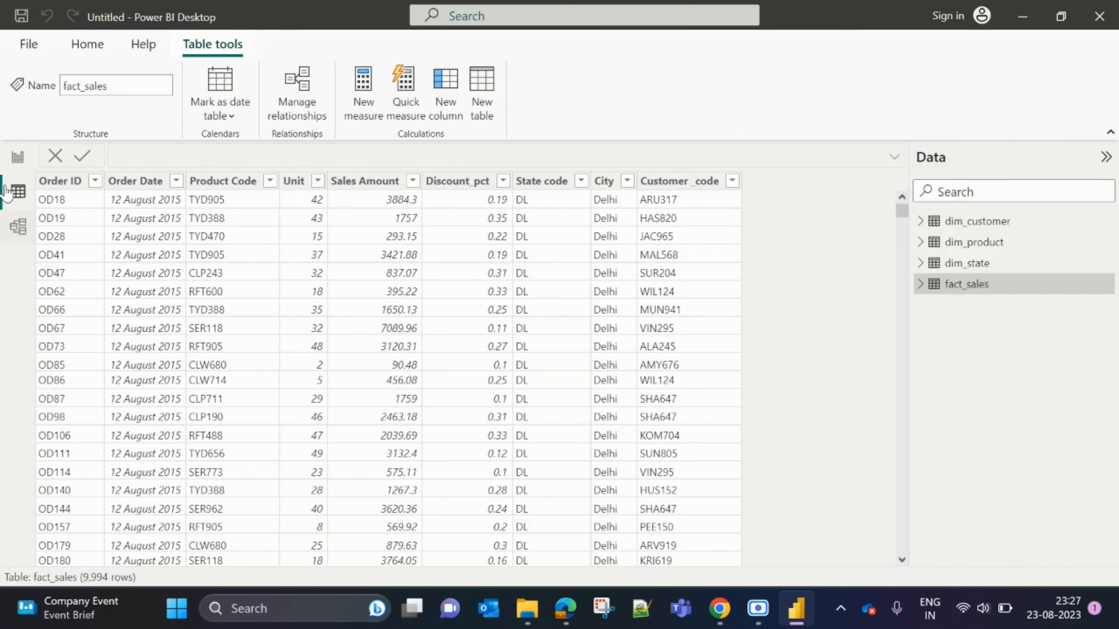
pyautogui.click(967, 263)
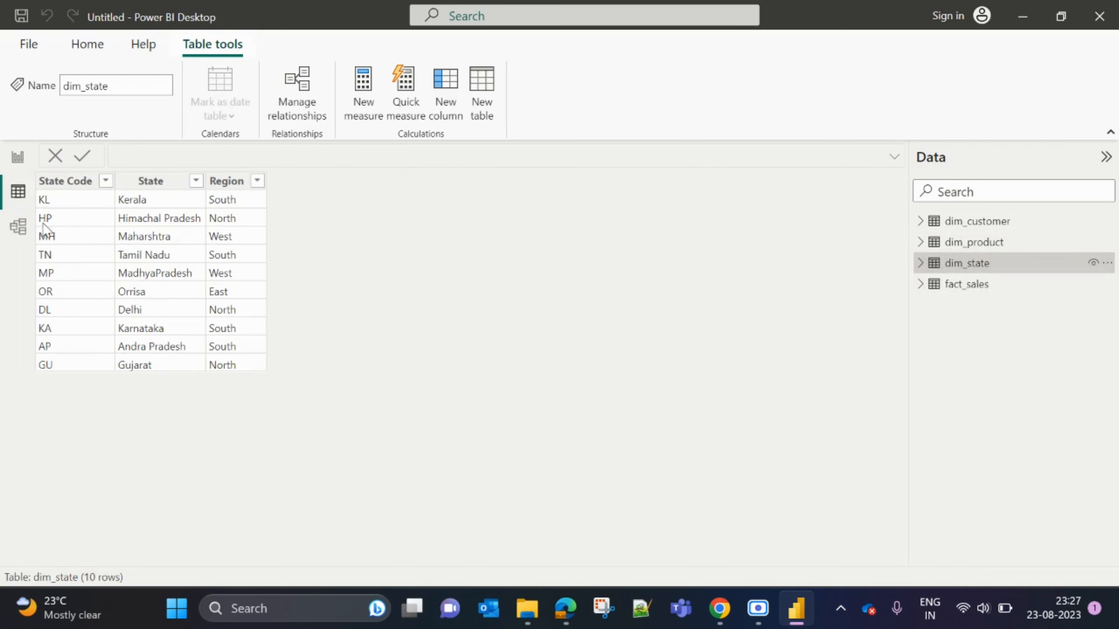
pyautogui.click(966, 285)
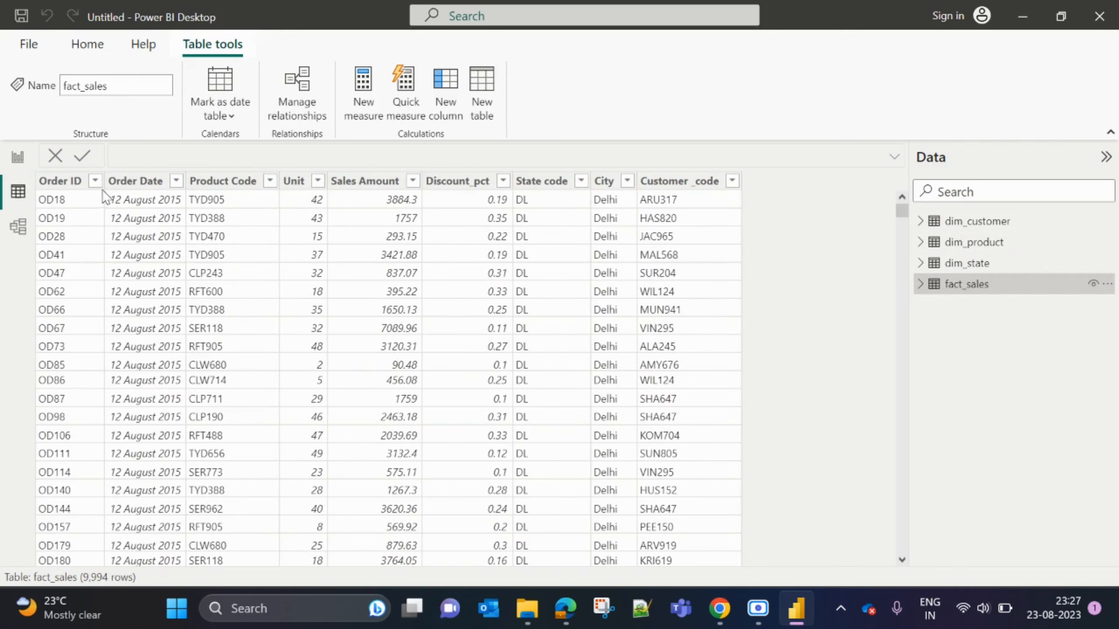
# Filter the State code column of fact_sales to KL and look through the matching rows
pyautogui.click(579, 185)
pyautogui.click(582, 181)
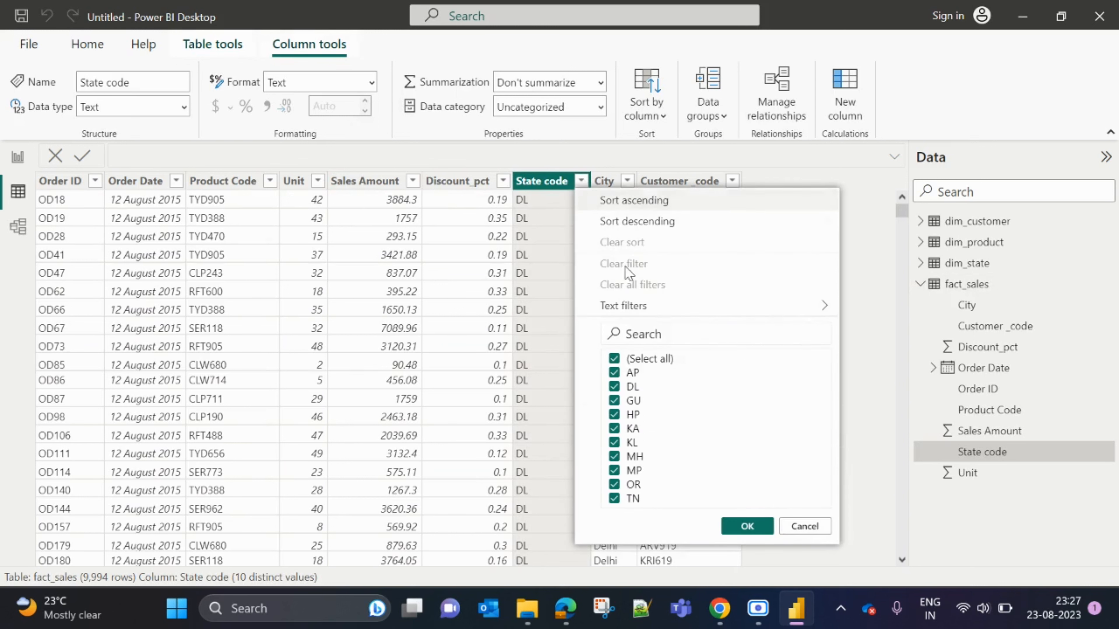
pyautogui.write('kl')
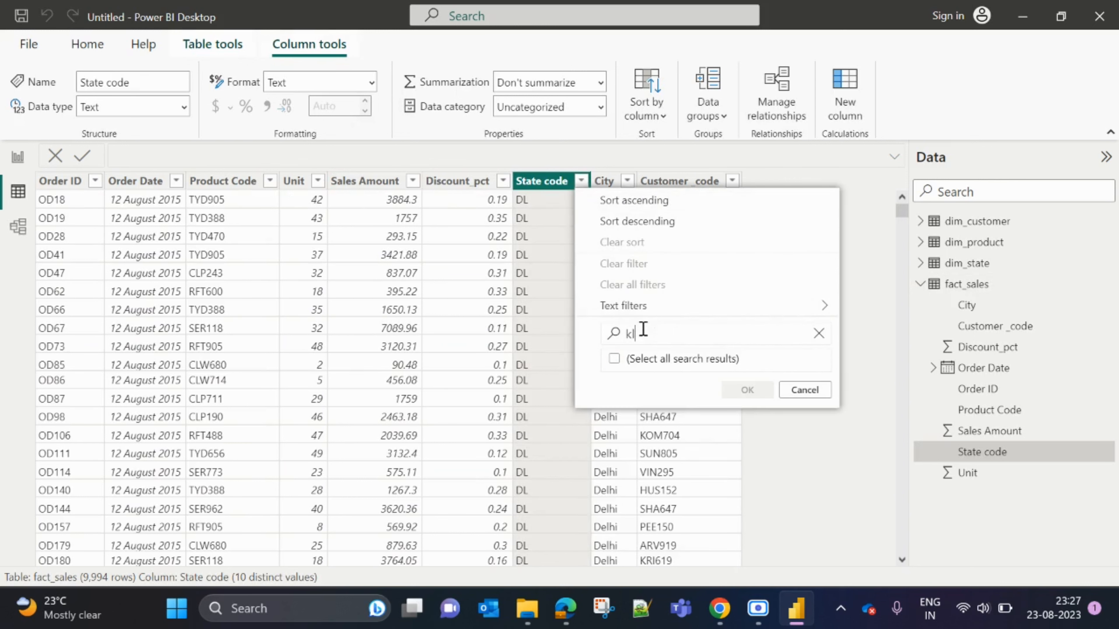
pyautogui.click(733, 396)
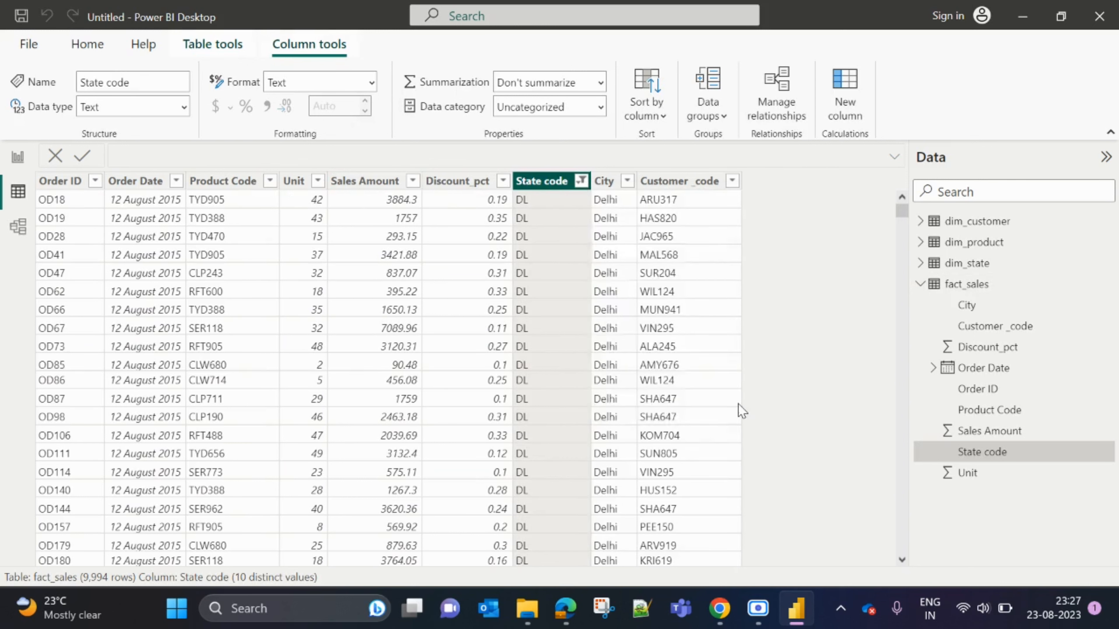
pyautogui.scroll(-10, 552, 288)
pyautogui.scroll(-10, 551, 288)
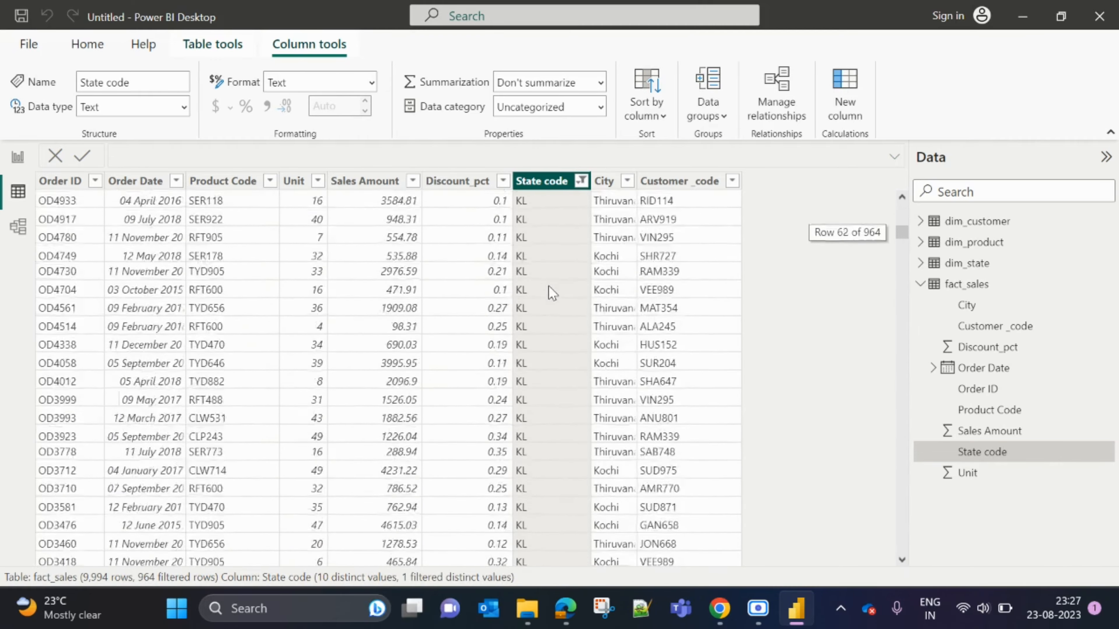
pyautogui.scroll(19, 551, 287)
# Clear all filters from fact_sales and return to the model diagram
pyautogui.click(580, 181)
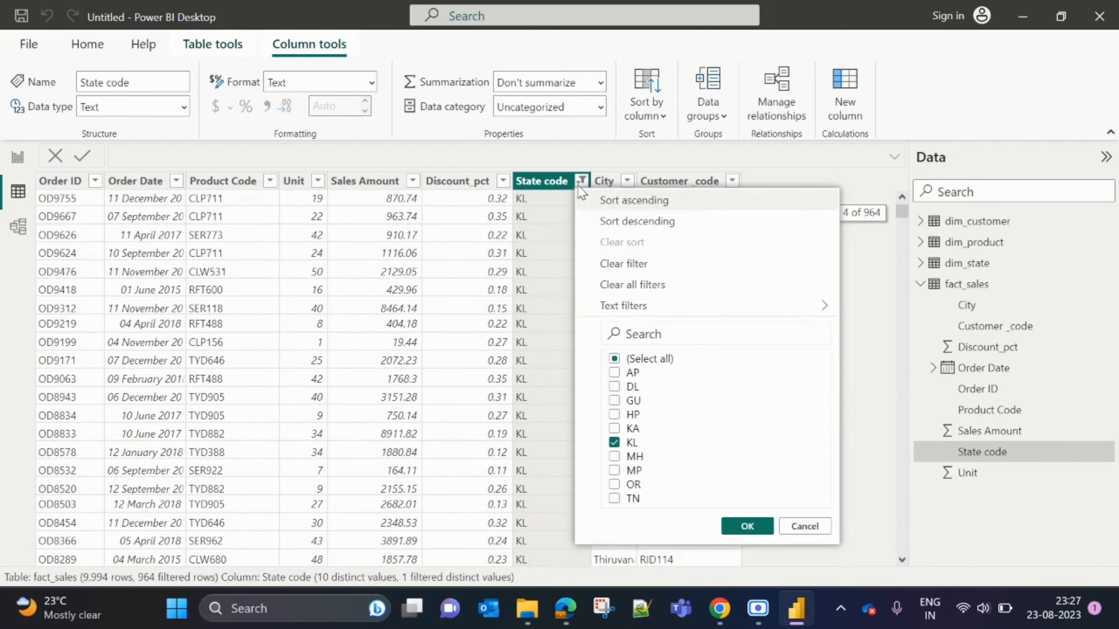
pyautogui.click(652, 284)
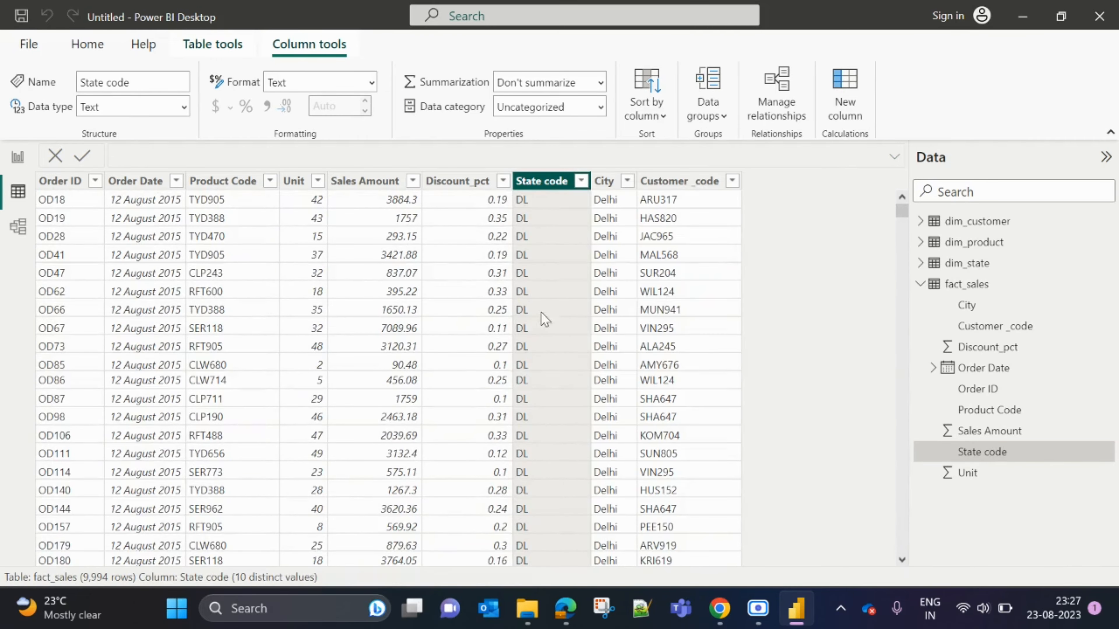
pyautogui.click(19, 226)
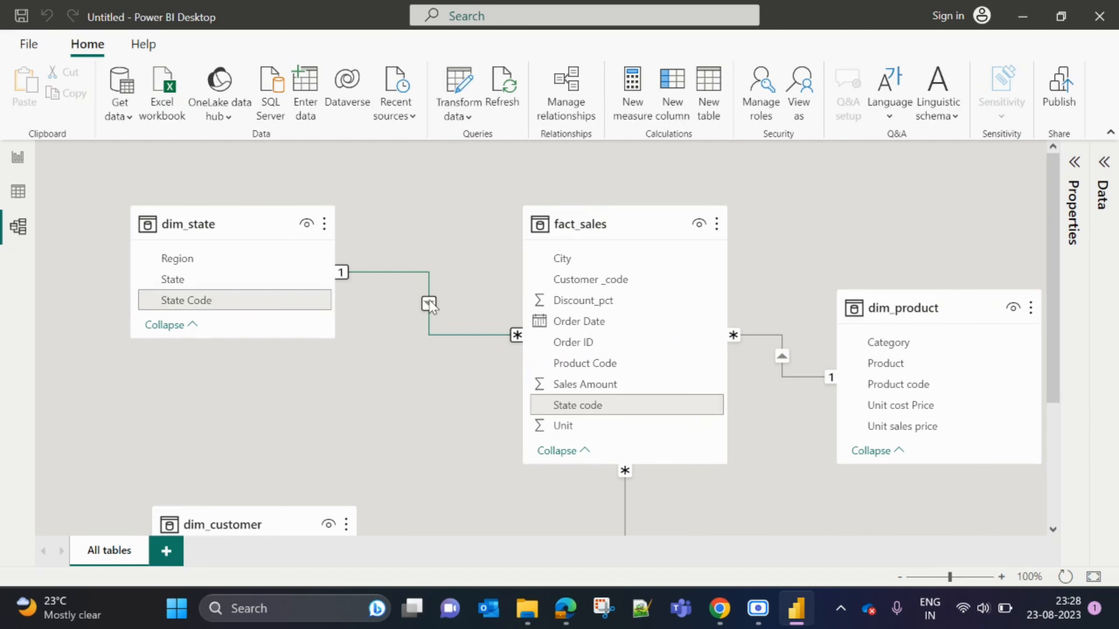
# Open the relationship manager and review the settings of the fact_sales to dim_customer relationship
pyautogui.click(575, 82)
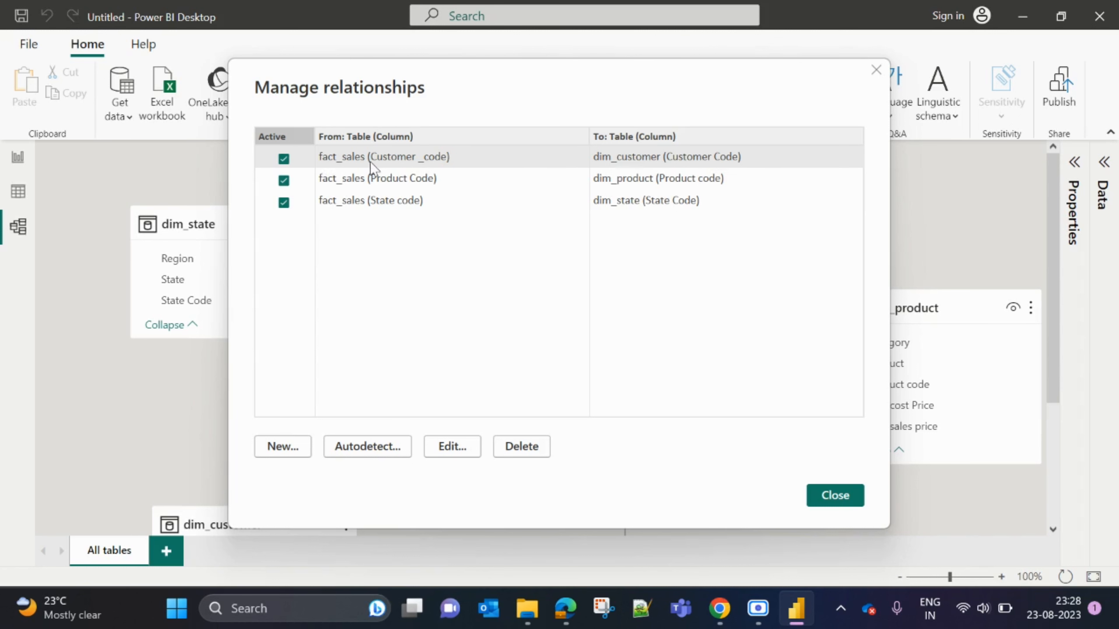
pyautogui.doubleClick(537, 162)
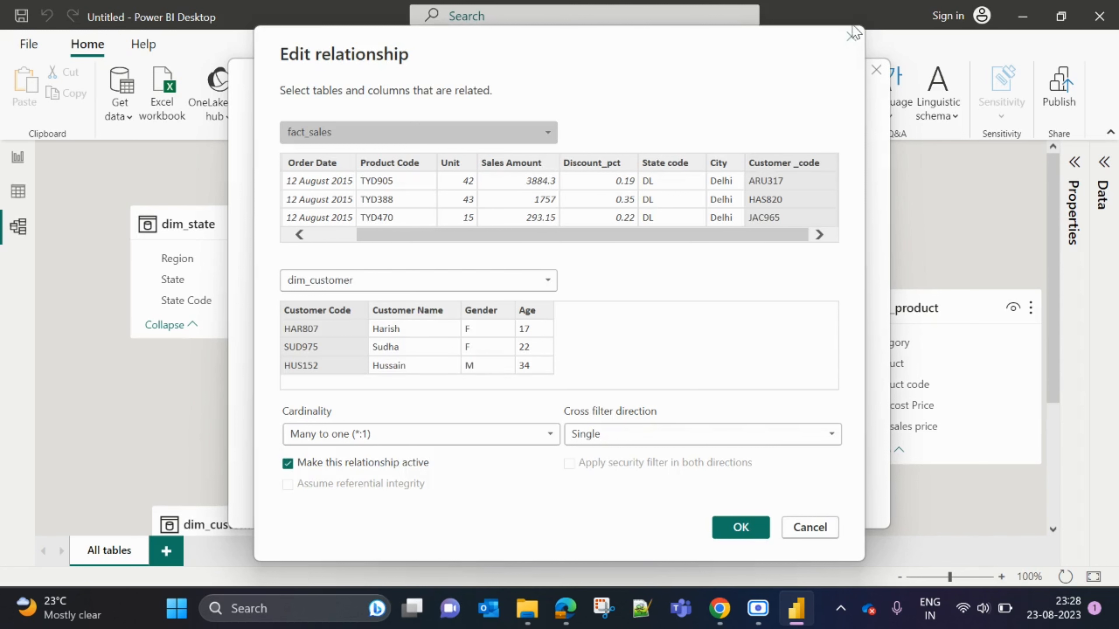
pyautogui.click(851, 35)
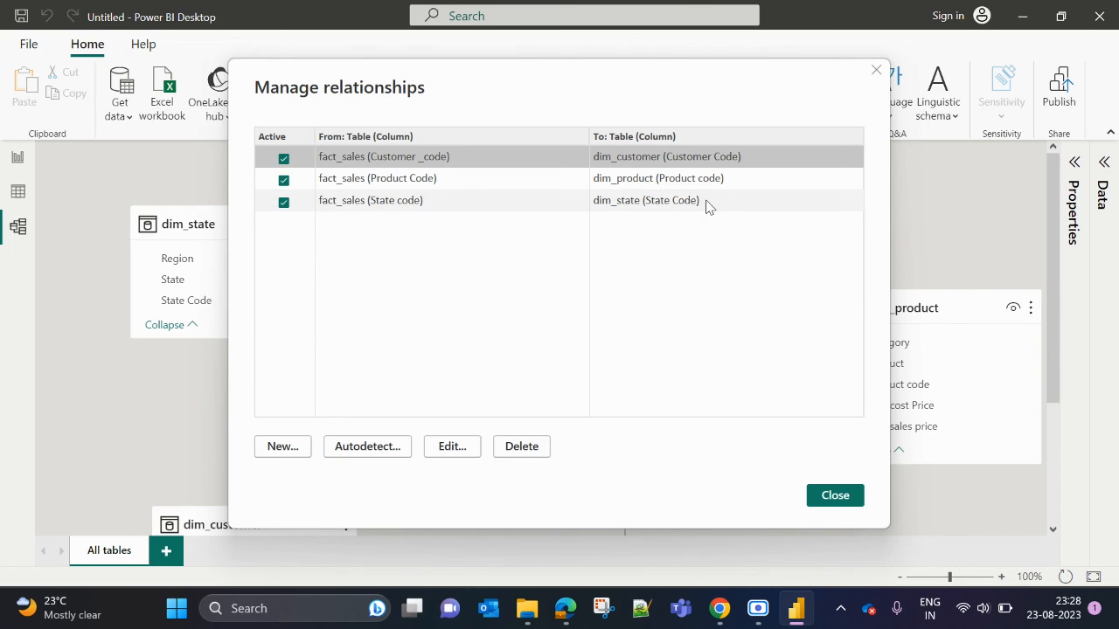
# Review the settings of the fact_sales to dim_state relationship, accept them, and close the relationship manager
pyautogui.click(533, 207)
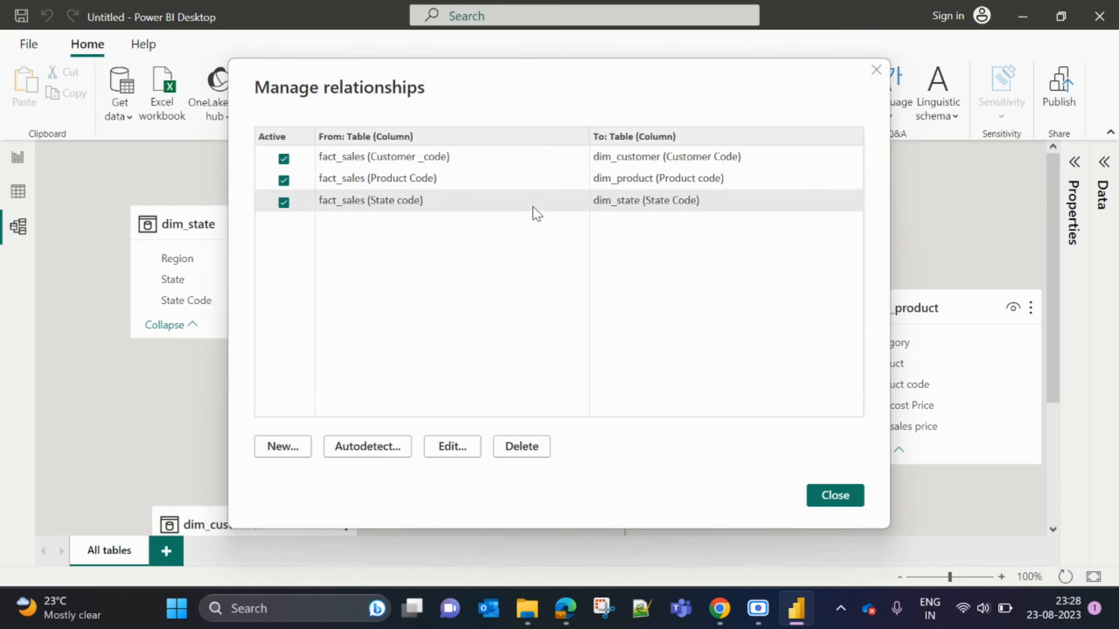
pyautogui.doubleClick(533, 207)
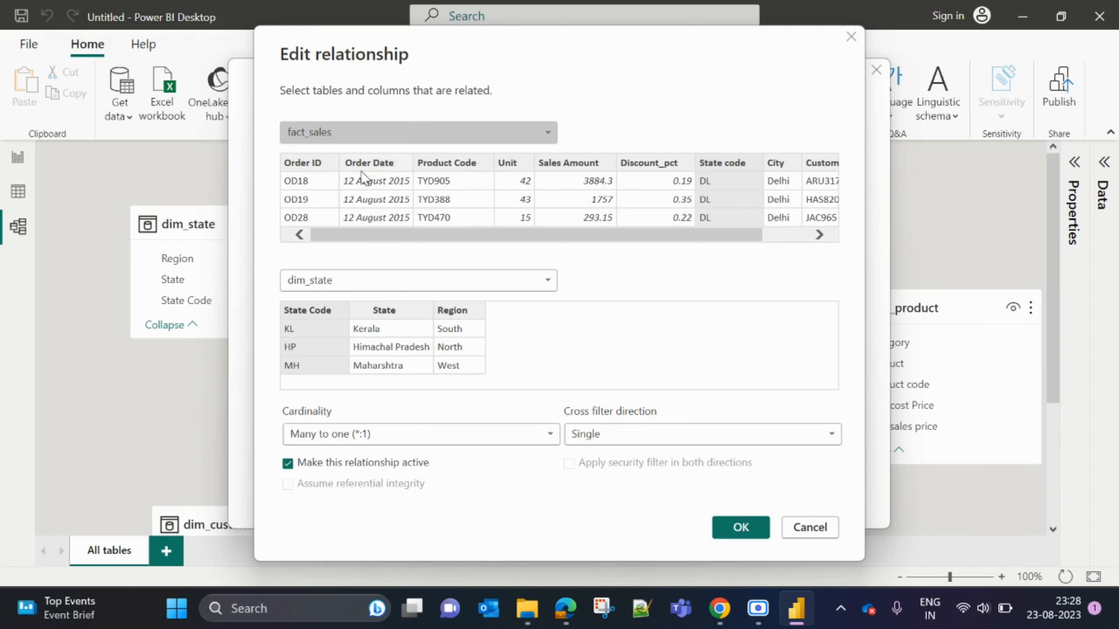
pyautogui.click(722, 532)
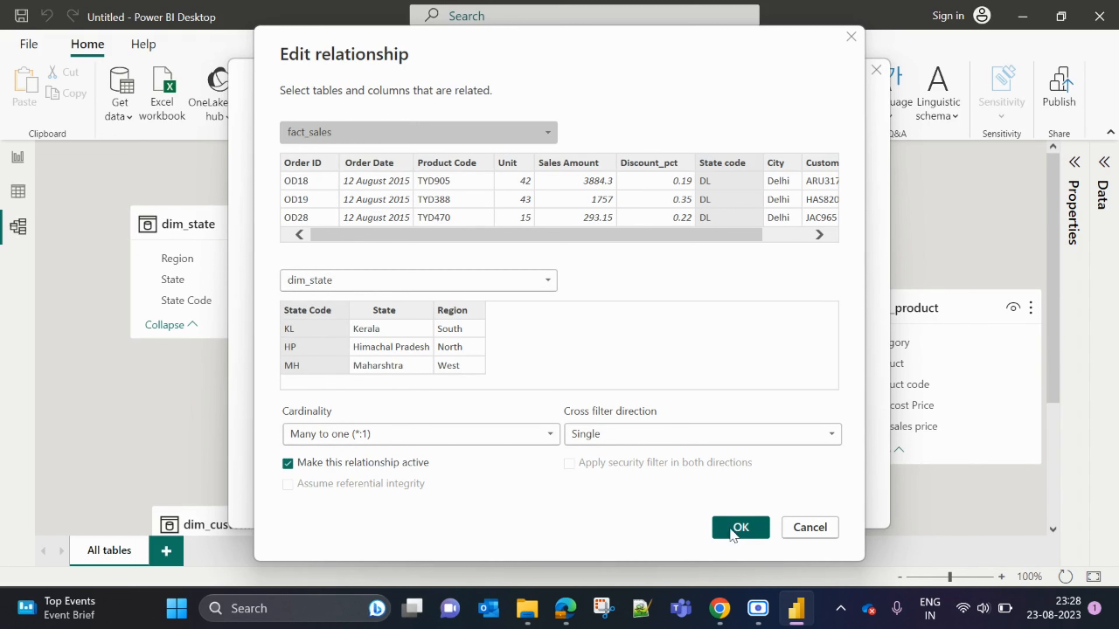
pyautogui.click(828, 498)
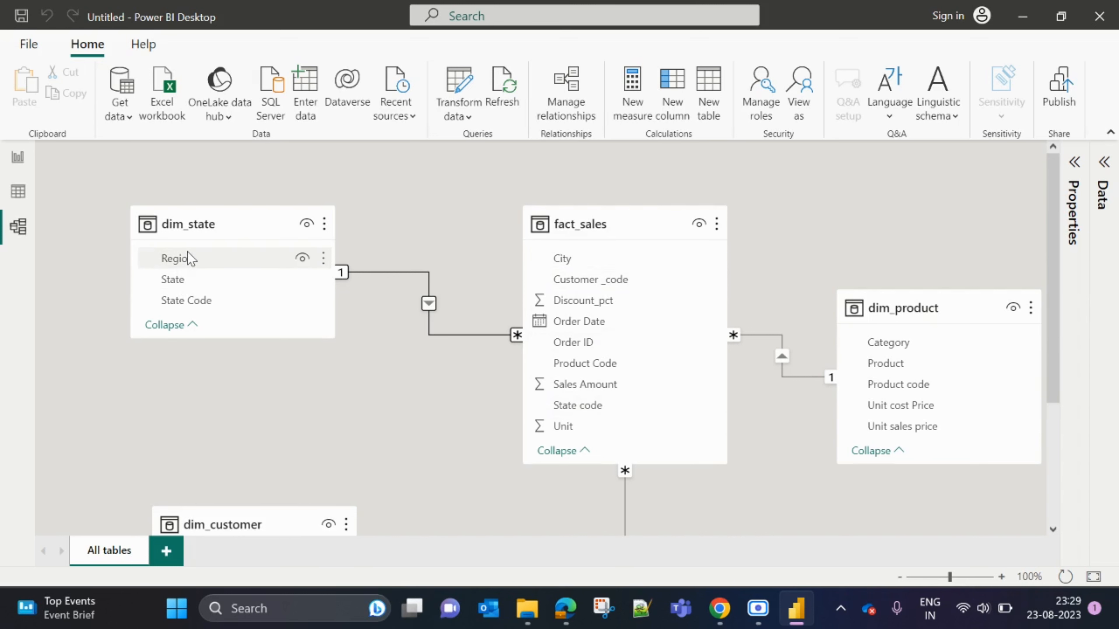
# Examine how dim_customer, dim_state and dim_product connect to fact_sales in the model diagram, with a brief look at the empty report page
pyautogui.scroll(-3, 492, 352)
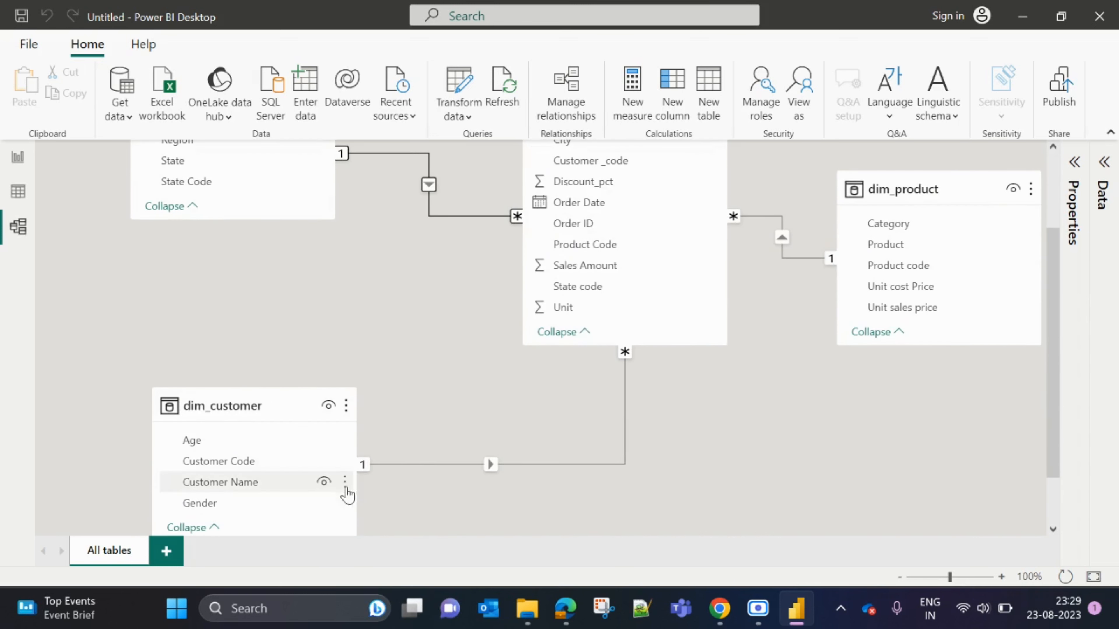
pyautogui.scroll(-2, 220, 433)
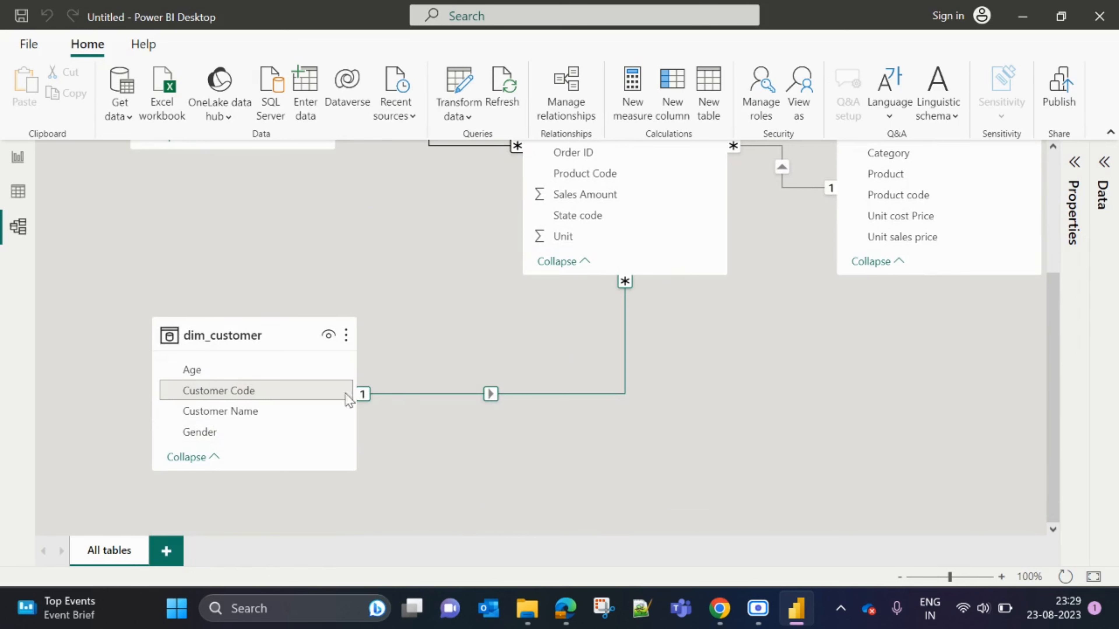
pyautogui.scroll(5, 569, 320)
pyautogui.scroll(-5, 638, 344)
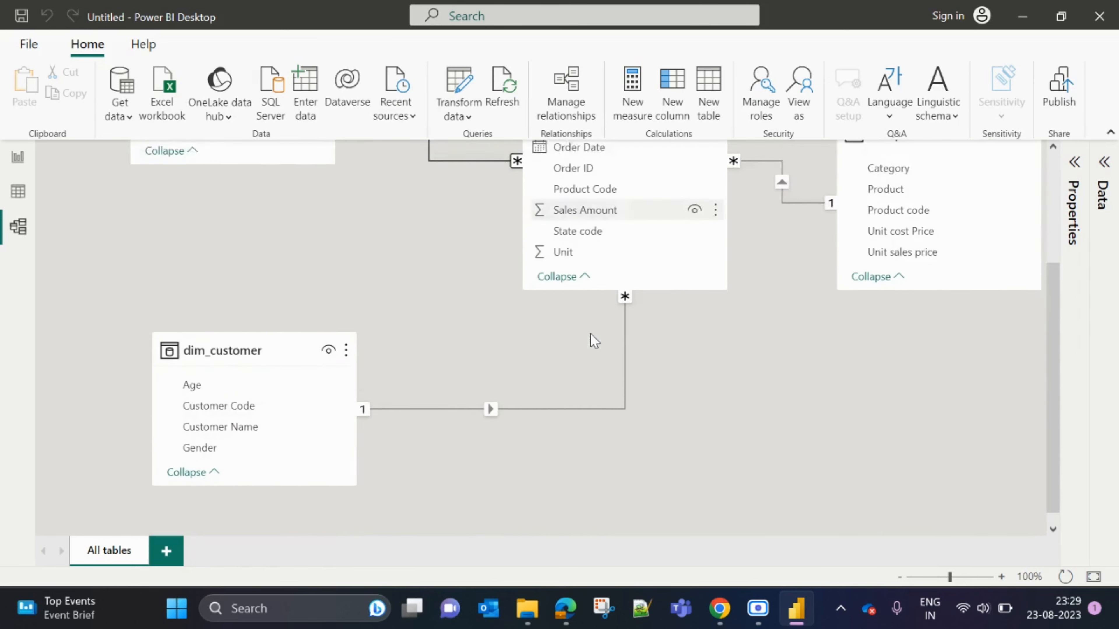
pyautogui.scroll(3, 614, 308)
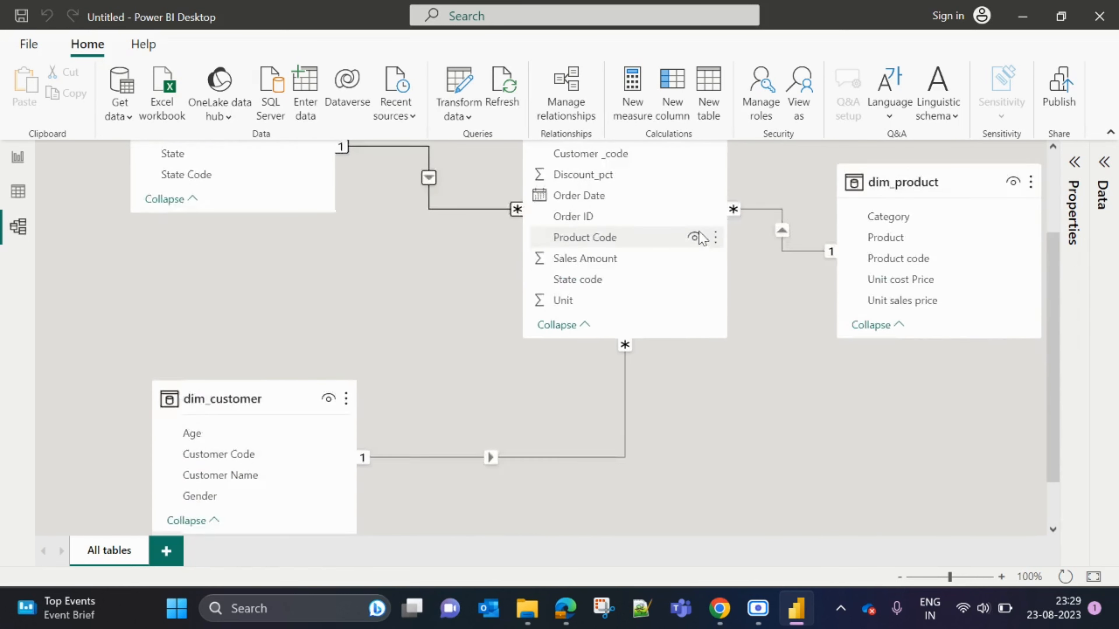
pyautogui.scroll(-3, 605, 304)
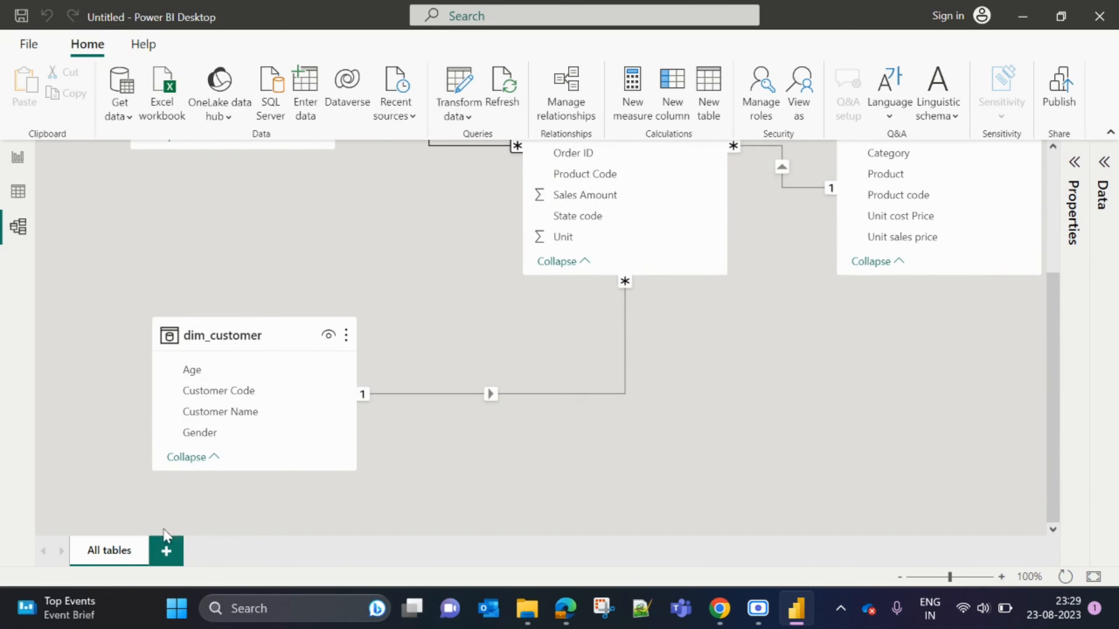
pyautogui.scroll(5, 210, 412)
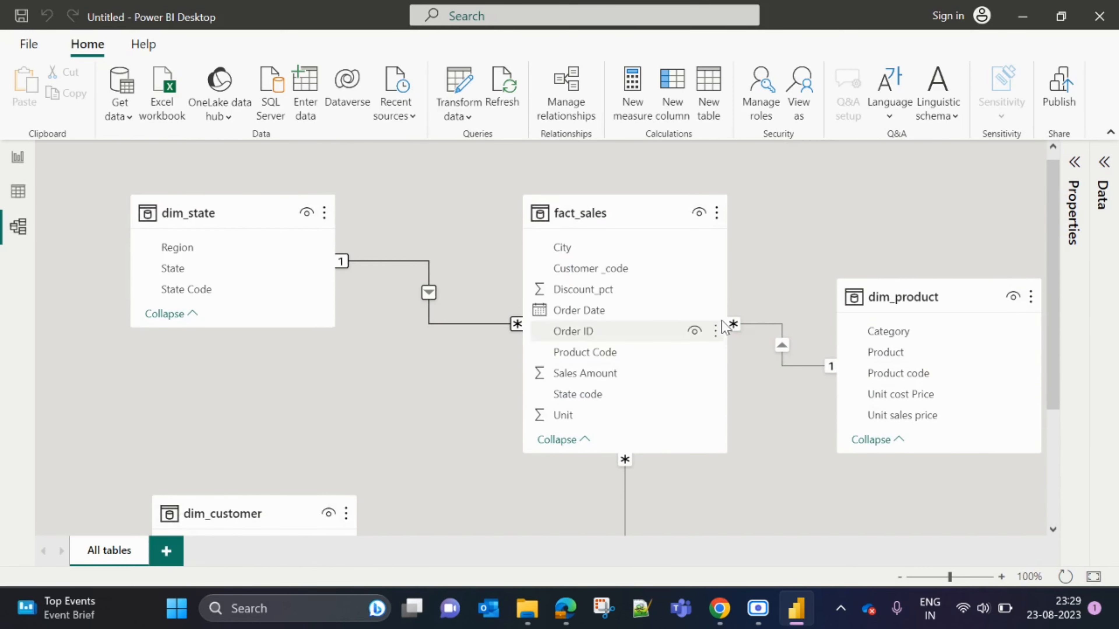
pyautogui.scroll(1, 721, 319)
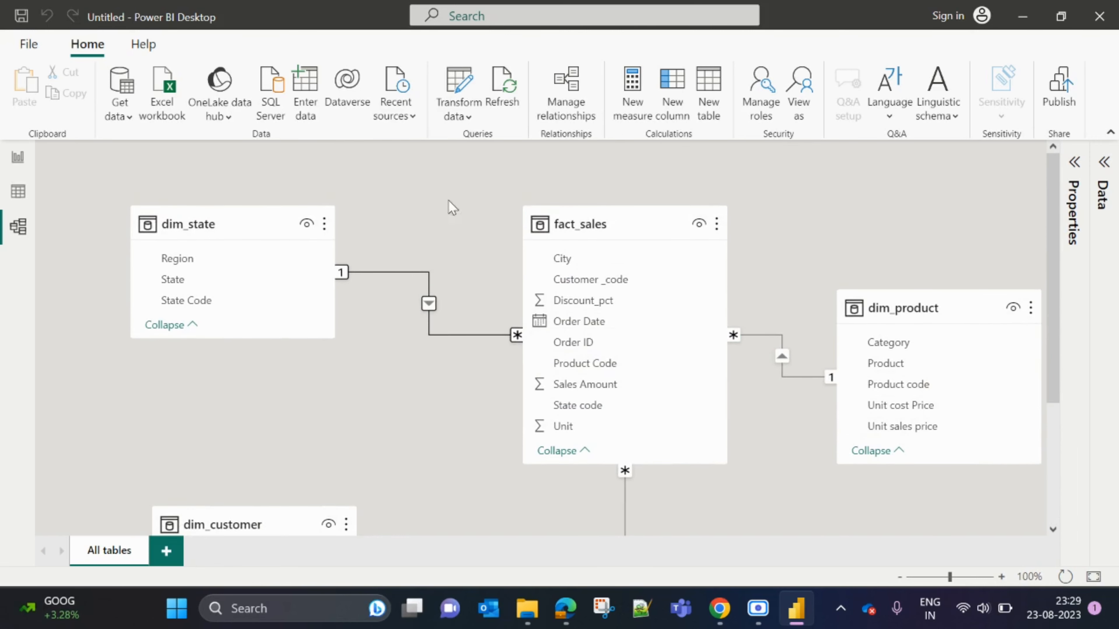
pyautogui.click(18, 157)
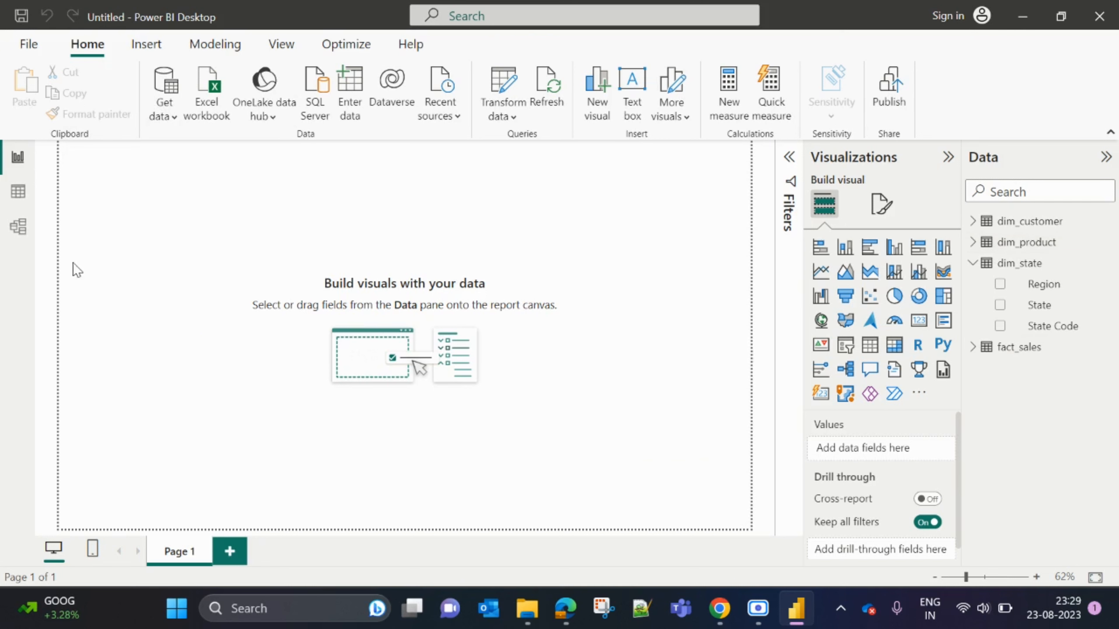
pyautogui.click(18, 226)
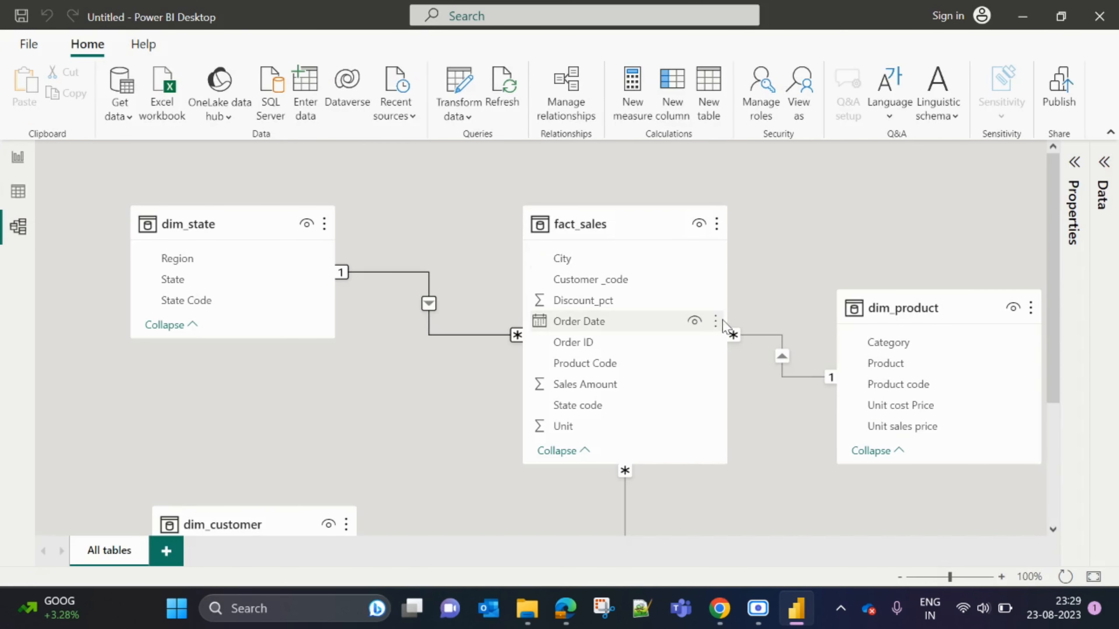
# Return to the report page, save the file in Downloads as sales_project, and collapse the dim_state fields
pyautogui.click(17, 156)
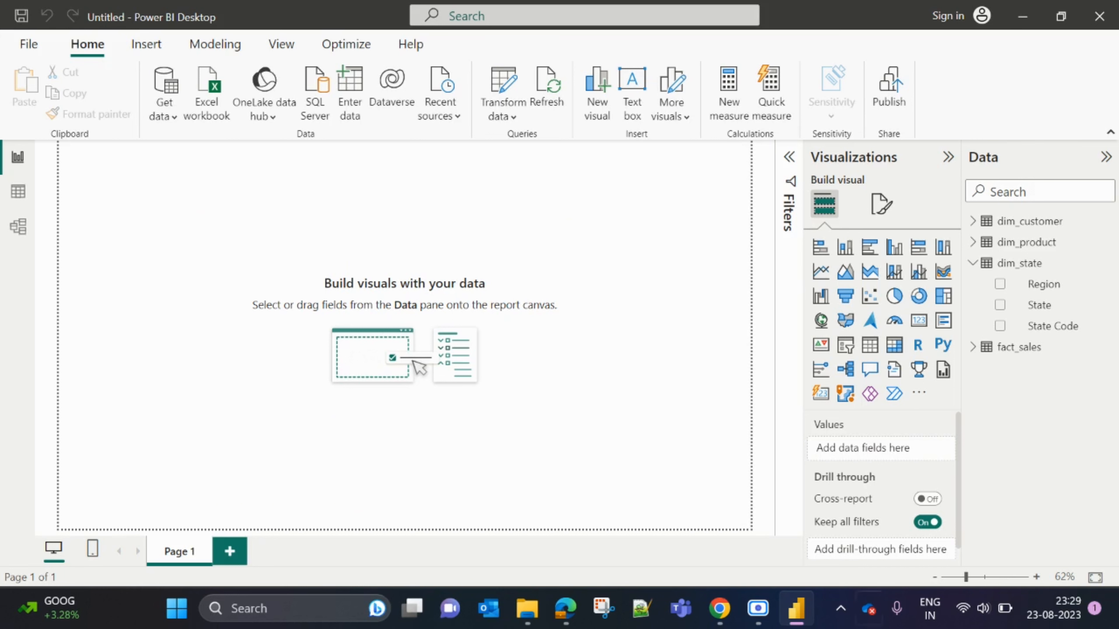
pyautogui.moveTo(550, 613)
pyautogui.hotkey('ctrl', 's')
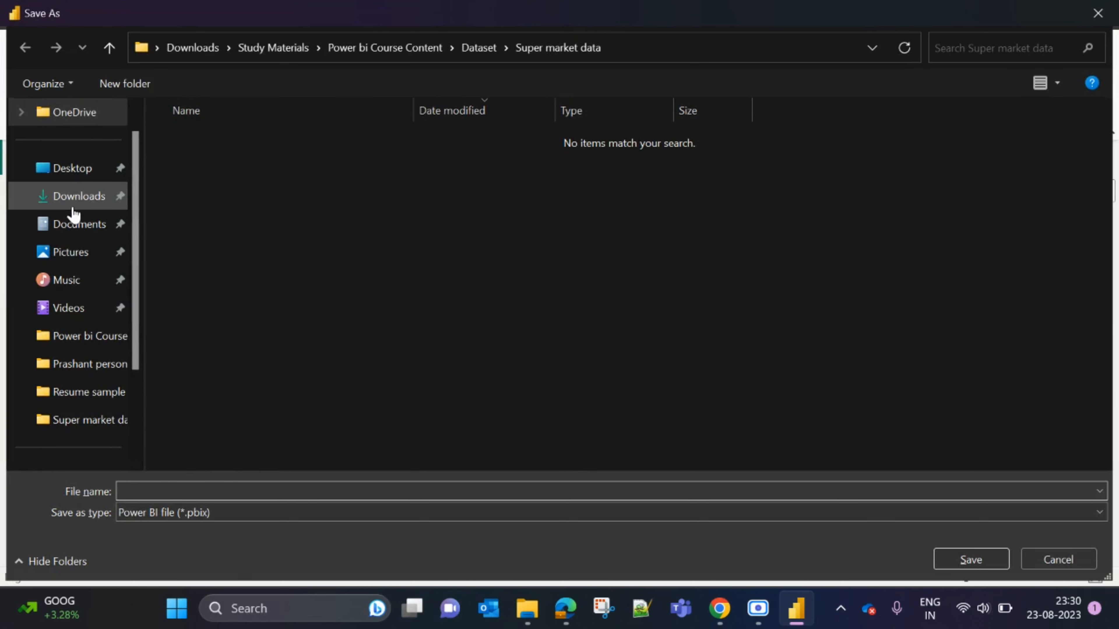
pyautogui.click(75, 197)
pyautogui.click(142, 491)
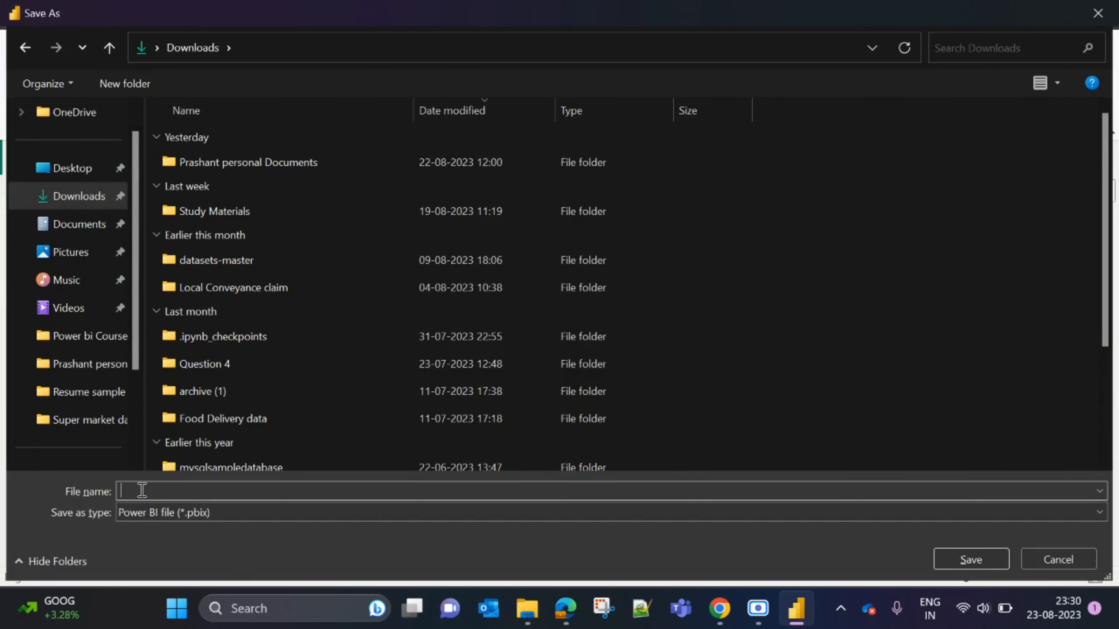
pyautogui.write('sales_ project')
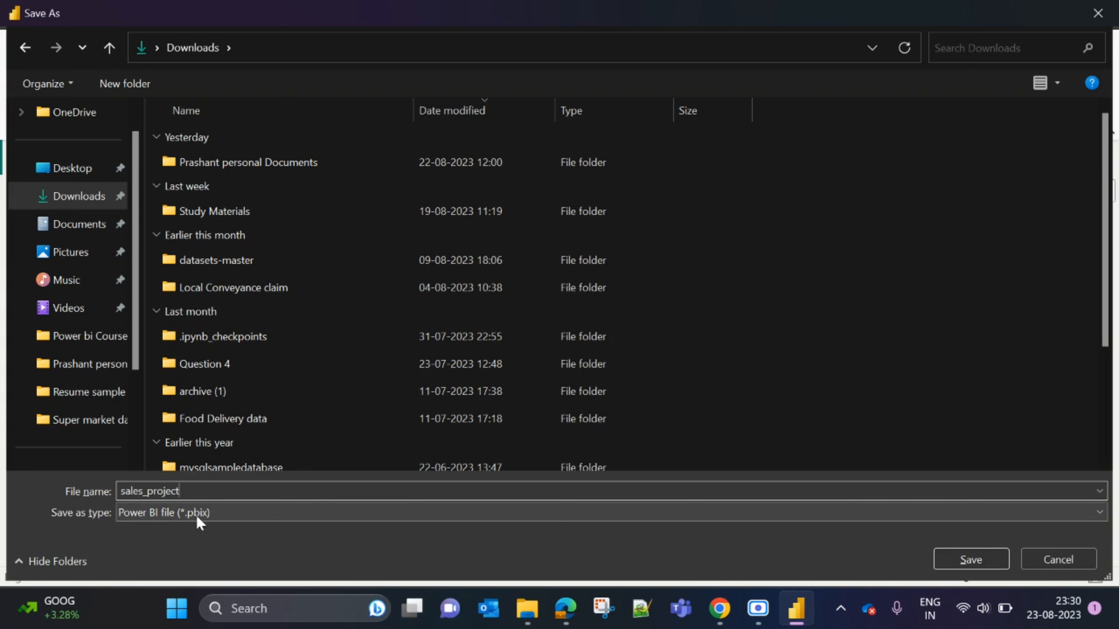
pyautogui.click(967, 566)
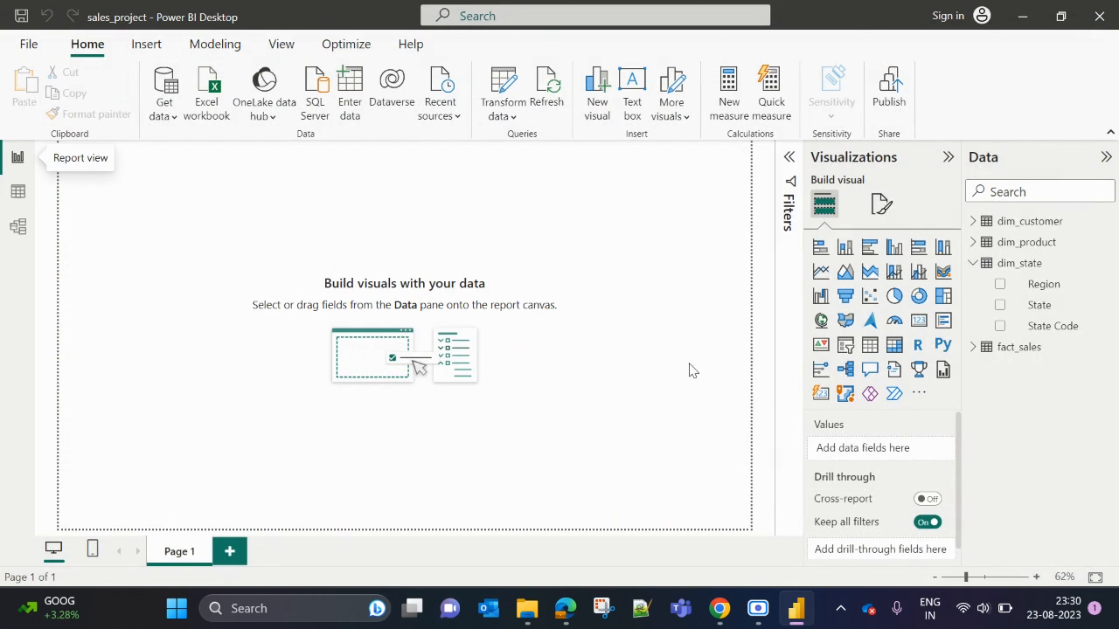
pyautogui.click(972, 264)
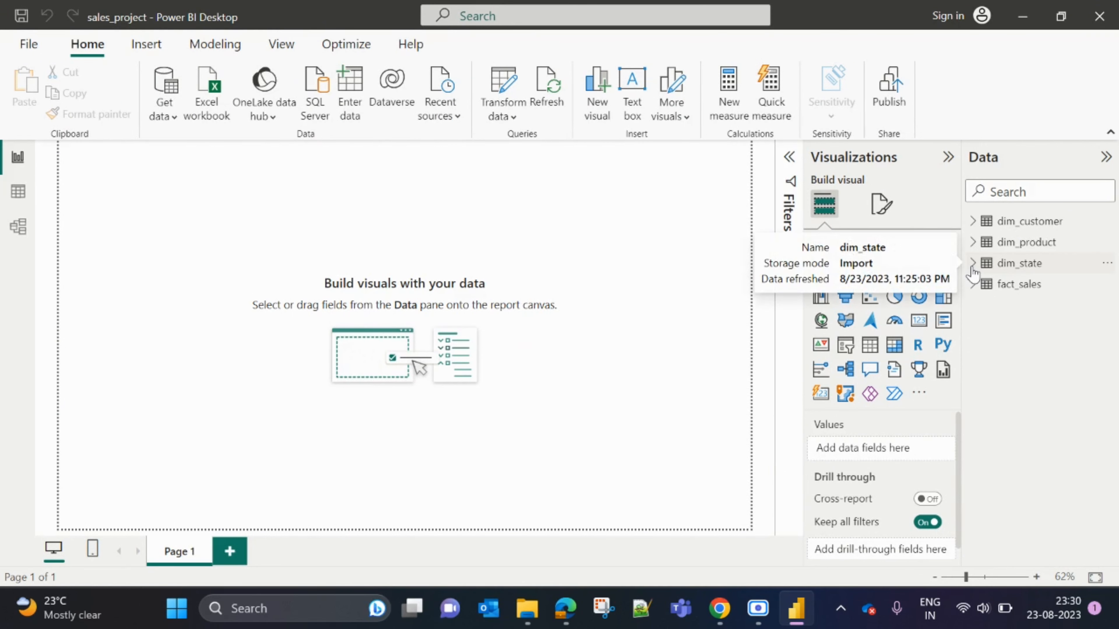